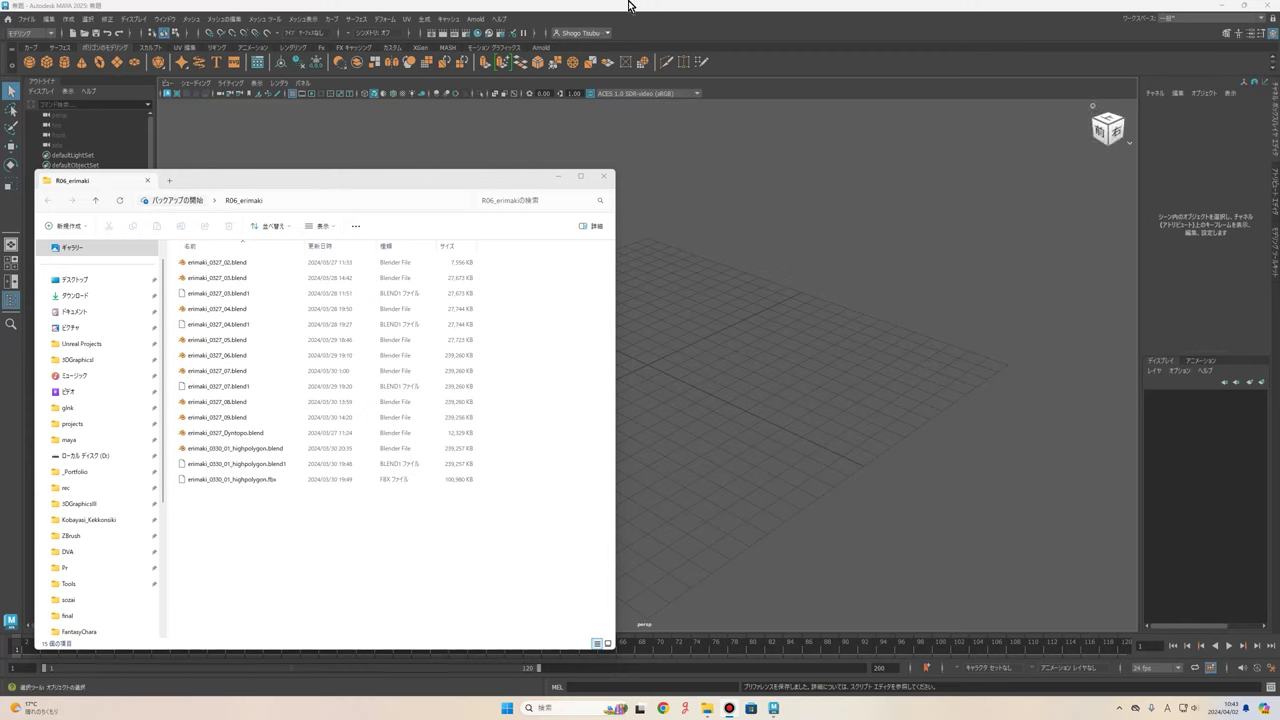
# - Reposition the R06_erimaki folder window over the Maya viewport
pyautogui.moveTo(234, 183); pyautogui.dragTo(682, 112)
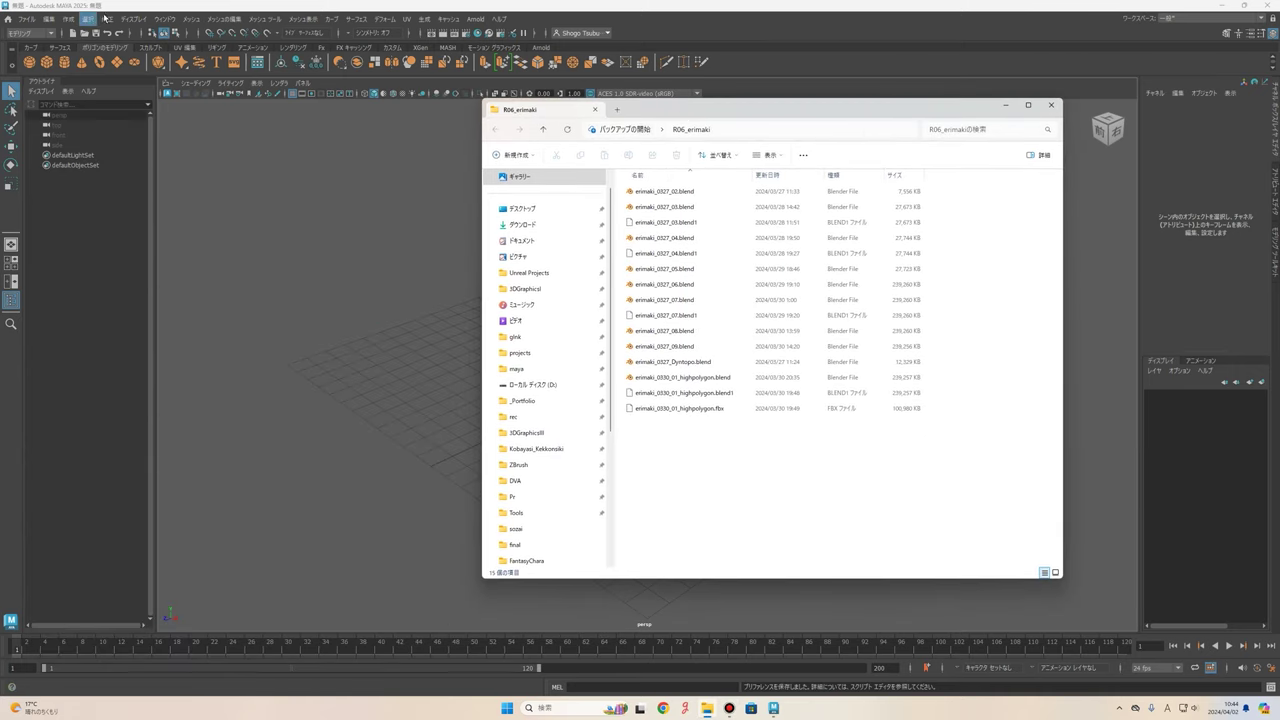
pyautogui.click(111, 6)
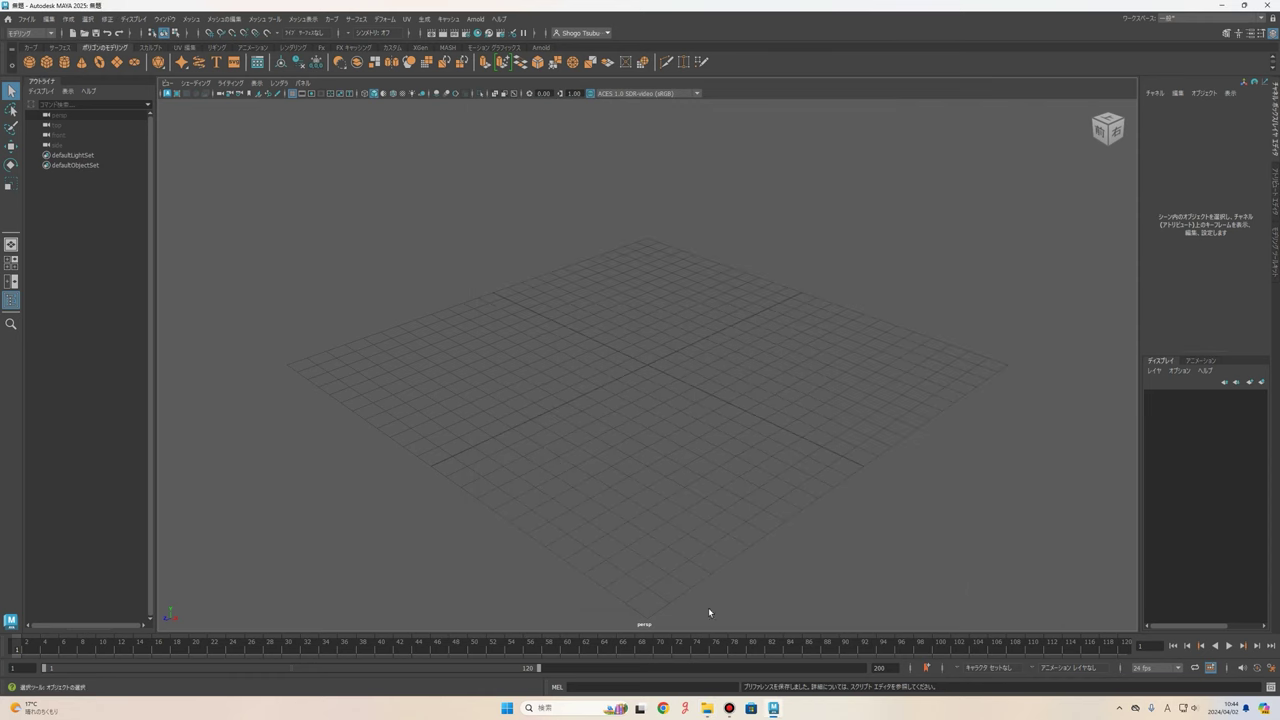
pyautogui.click(707, 708)
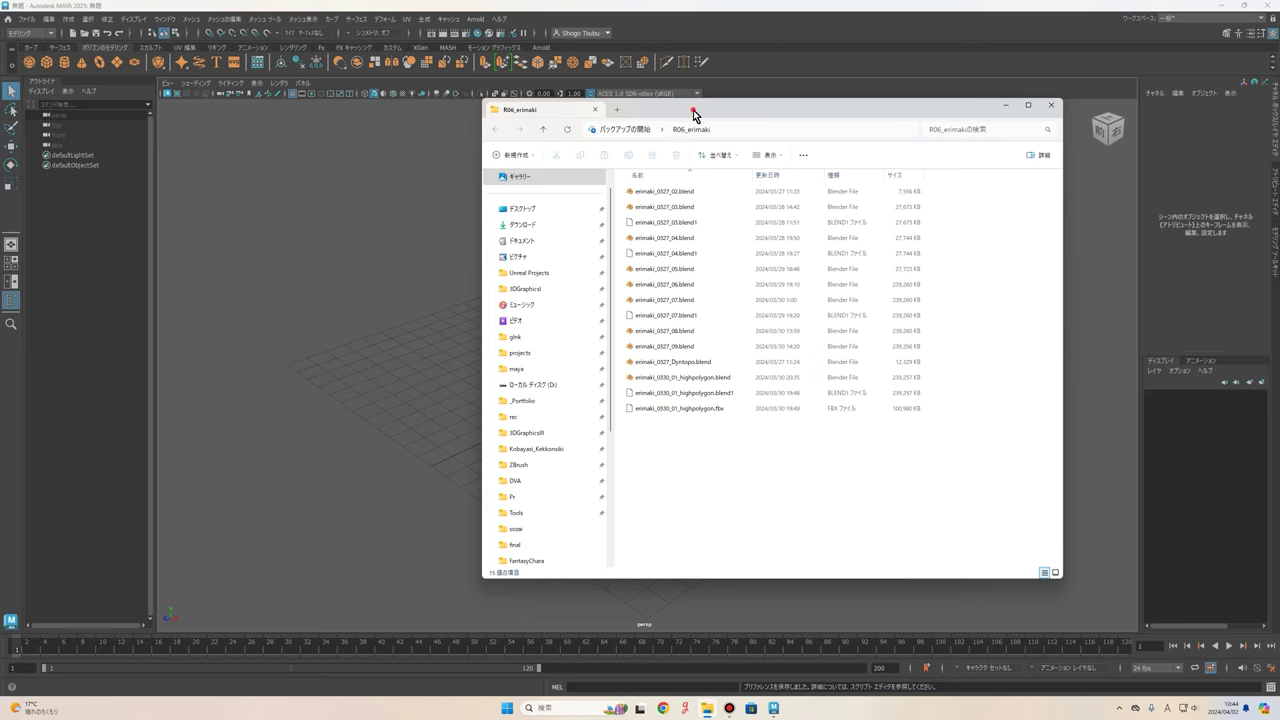
pyautogui.moveTo(693, 113); pyautogui.dragTo(721, 133)
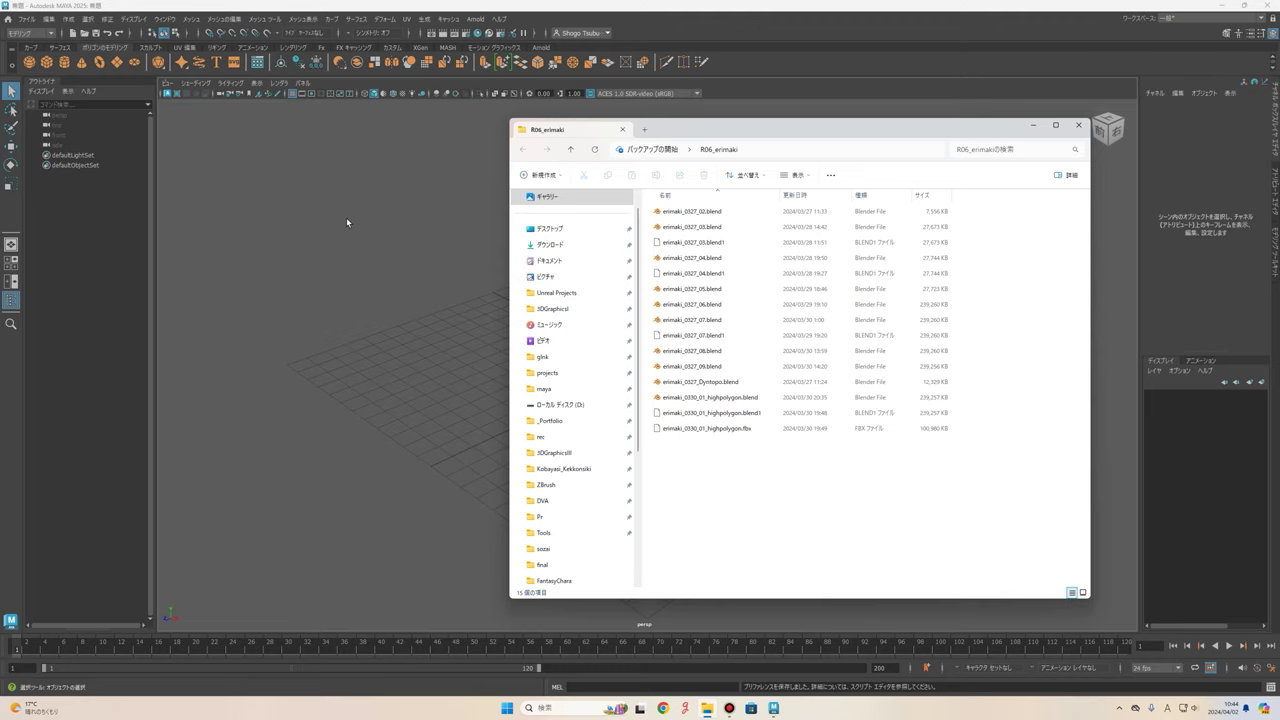
pyautogui.moveTo(685, 133); pyautogui.dragTo(725, 136)
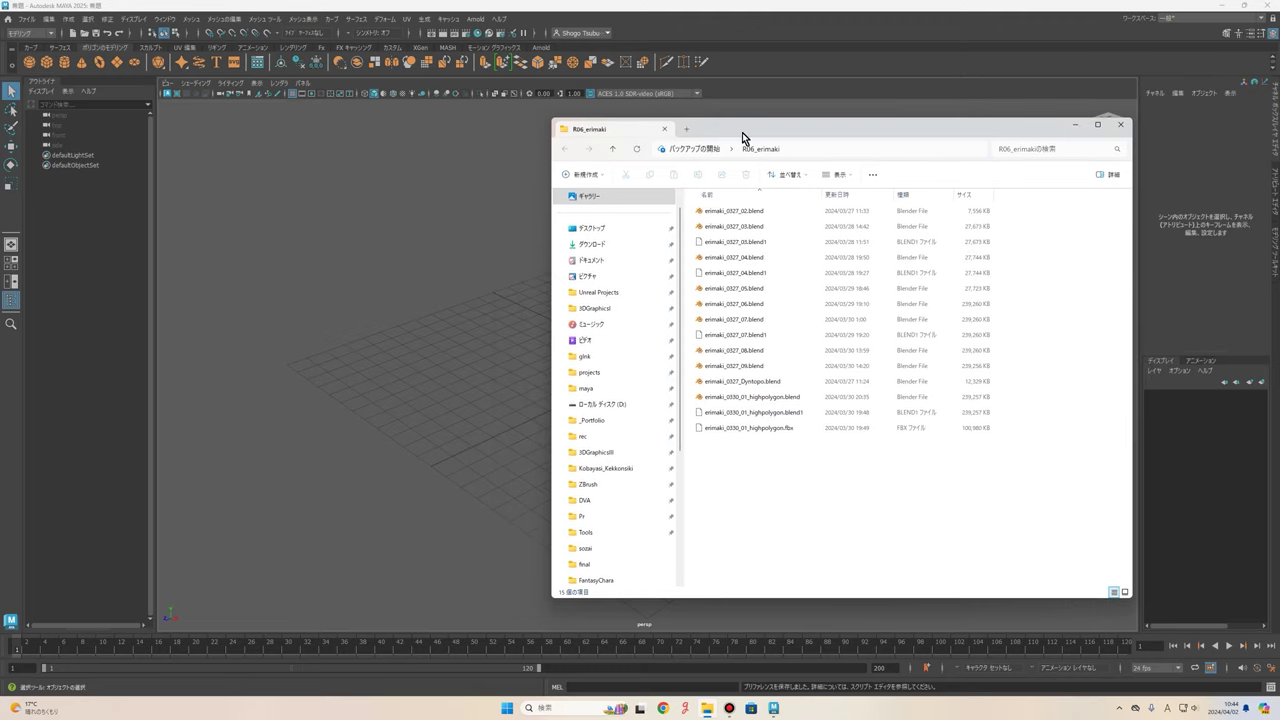
pyautogui.moveTo(738, 129); pyautogui.dragTo(743, 129)
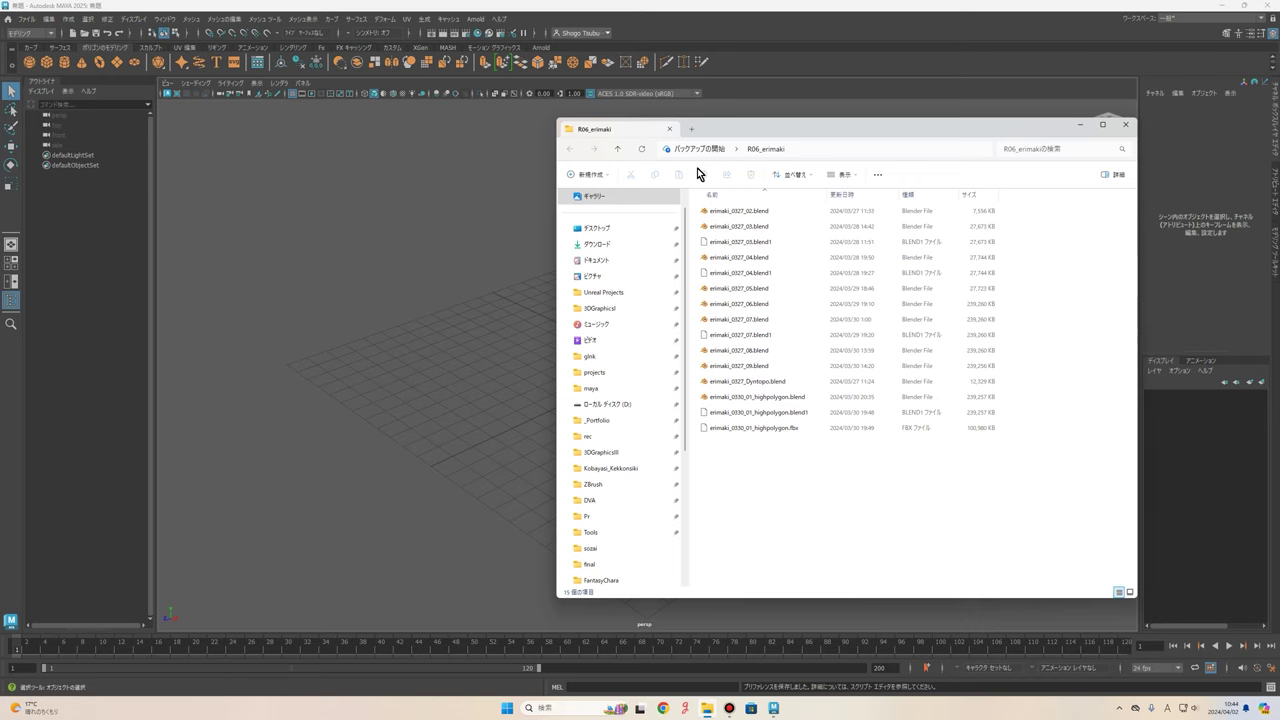
pyautogui.moveTo(814, 123); pyautogui.dragTo(764, 116)
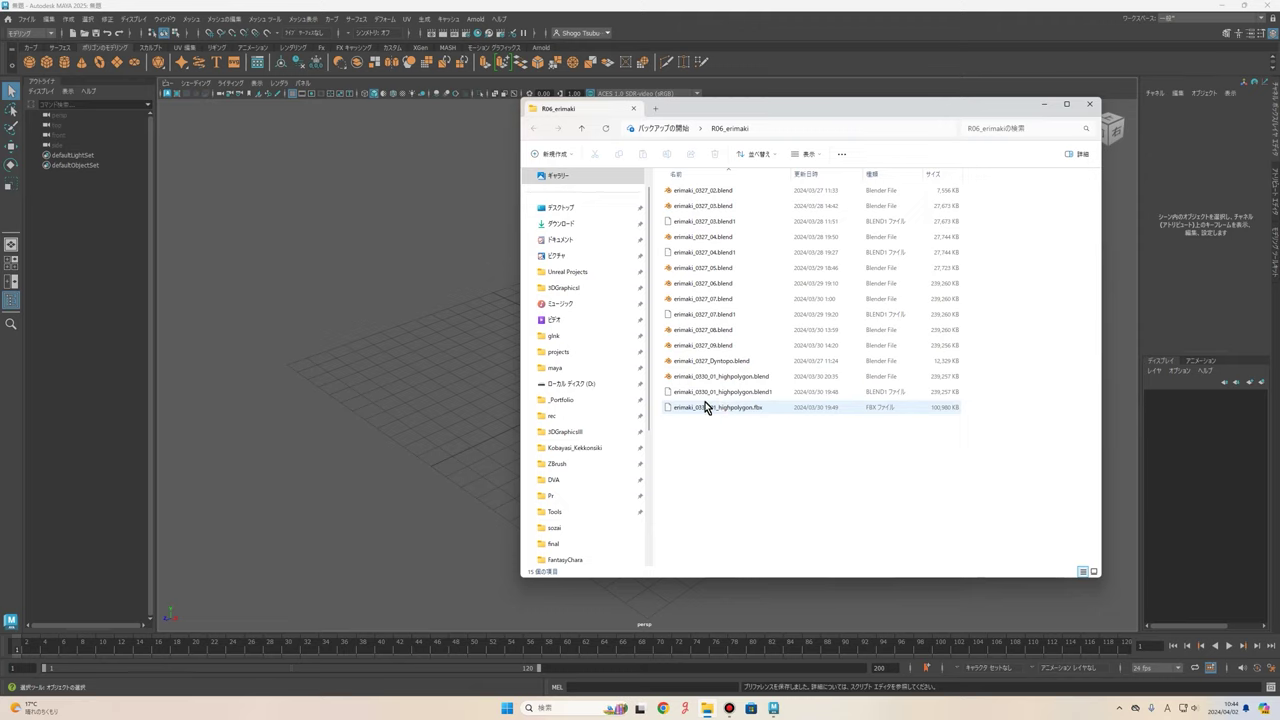
pyautogui.moveTo(728, 413)
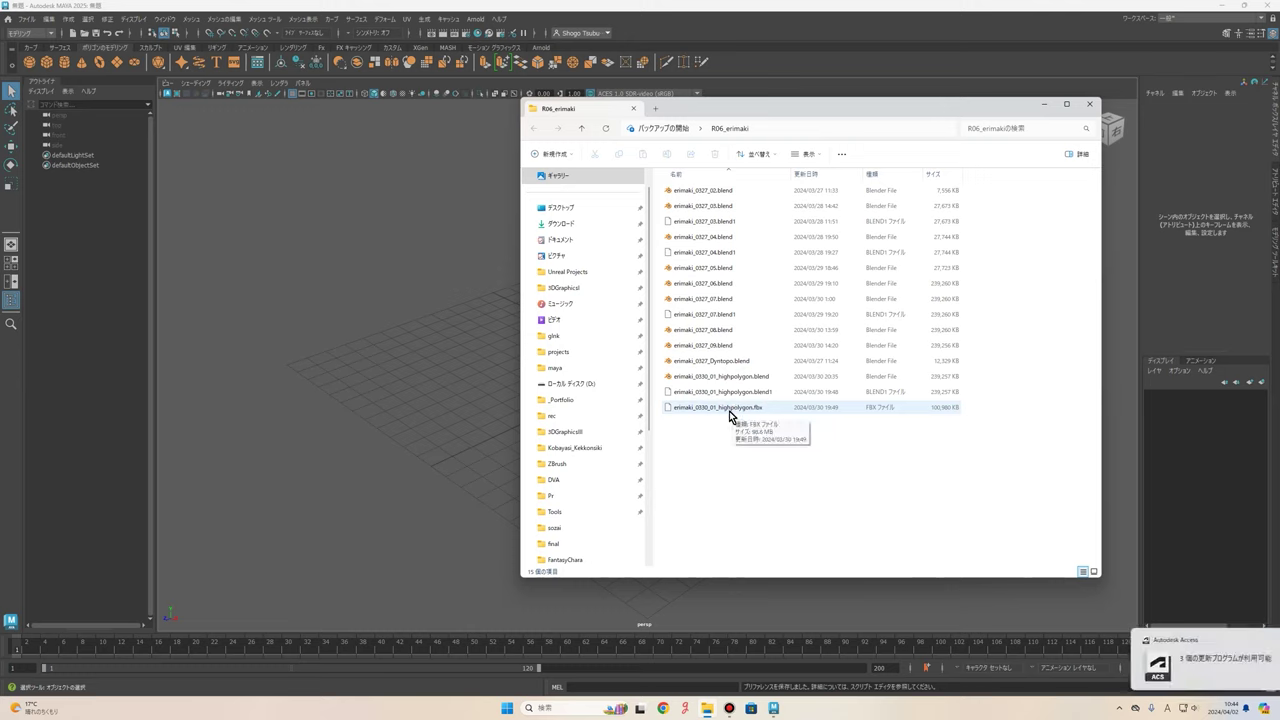
# - Dismiss the Autodesk Access update notification and bring Maya in front of the folder window
pyautogui.click(1259, 645)
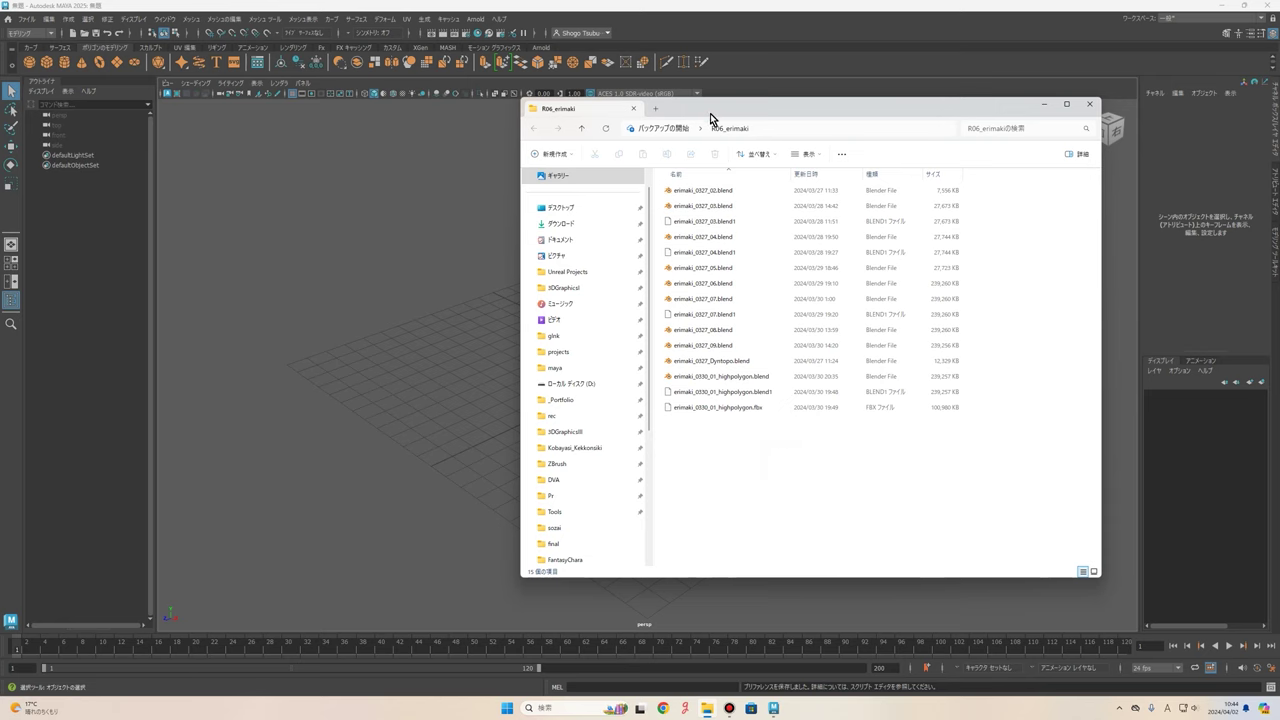
pyautogui.moveTo(710, 113); pyautogui.dragTo(762, 121)
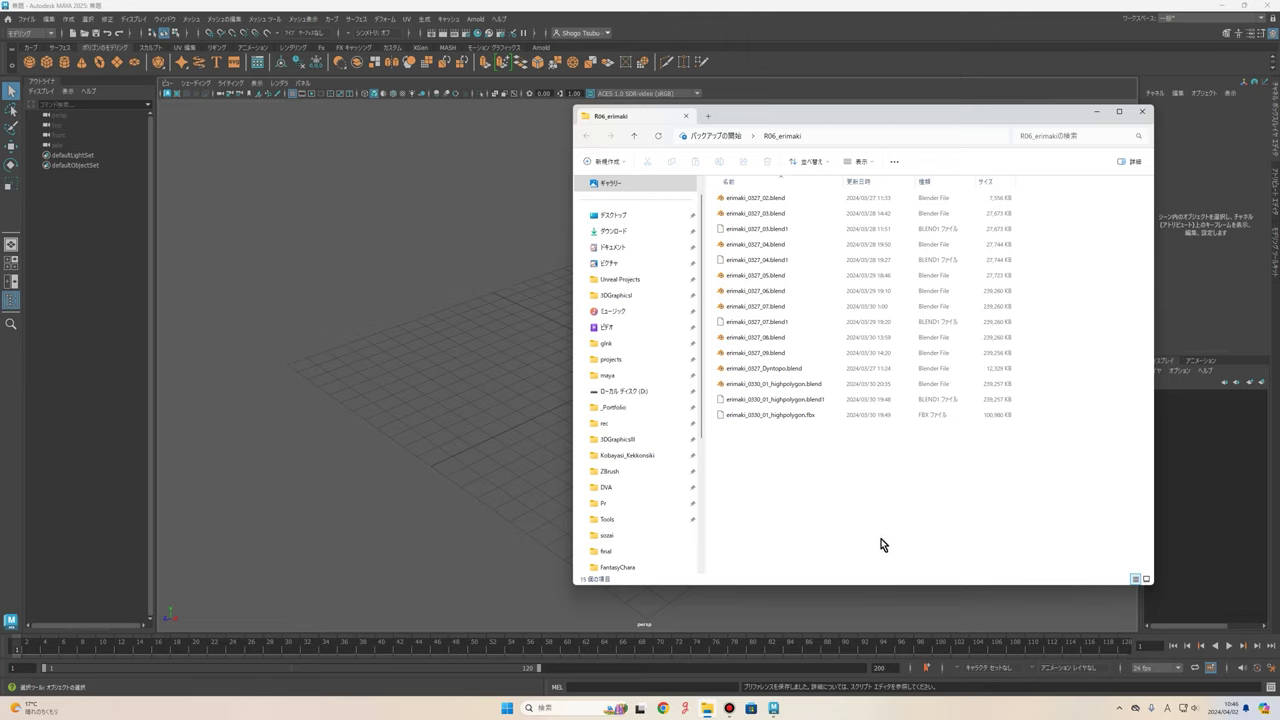
pyautogui.click(403, 248)
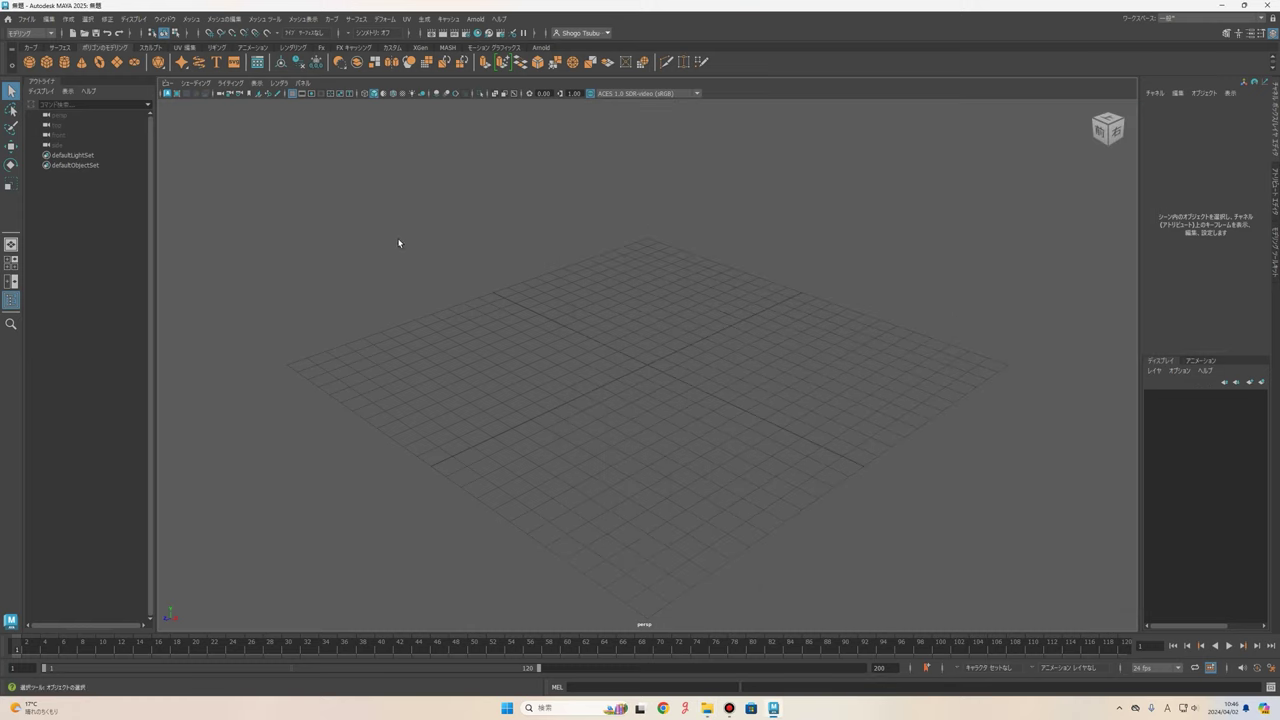
# - Start File > Import and copy the R06_erimaki folder path from Explorer
pyautogui.click(21, 24)
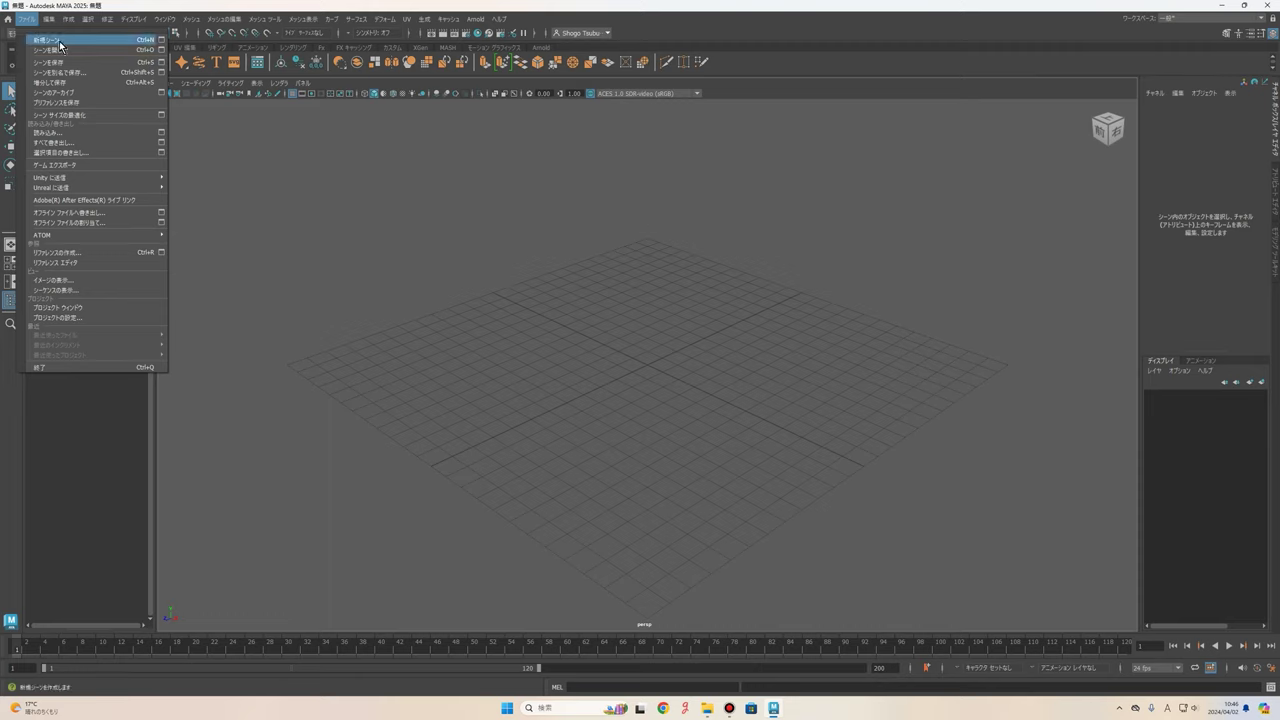
pyautogui.click(69, 133)
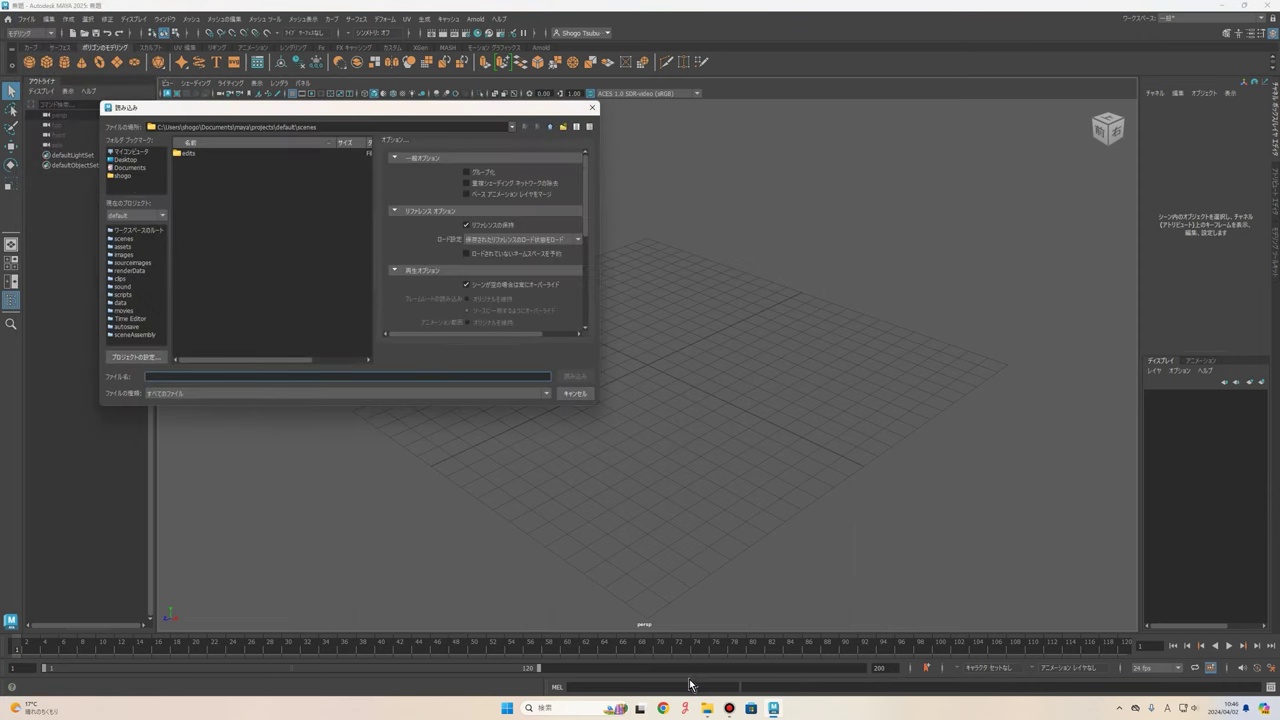
pyautogui.click(708, 708)
pyautogui.click(846, 136)
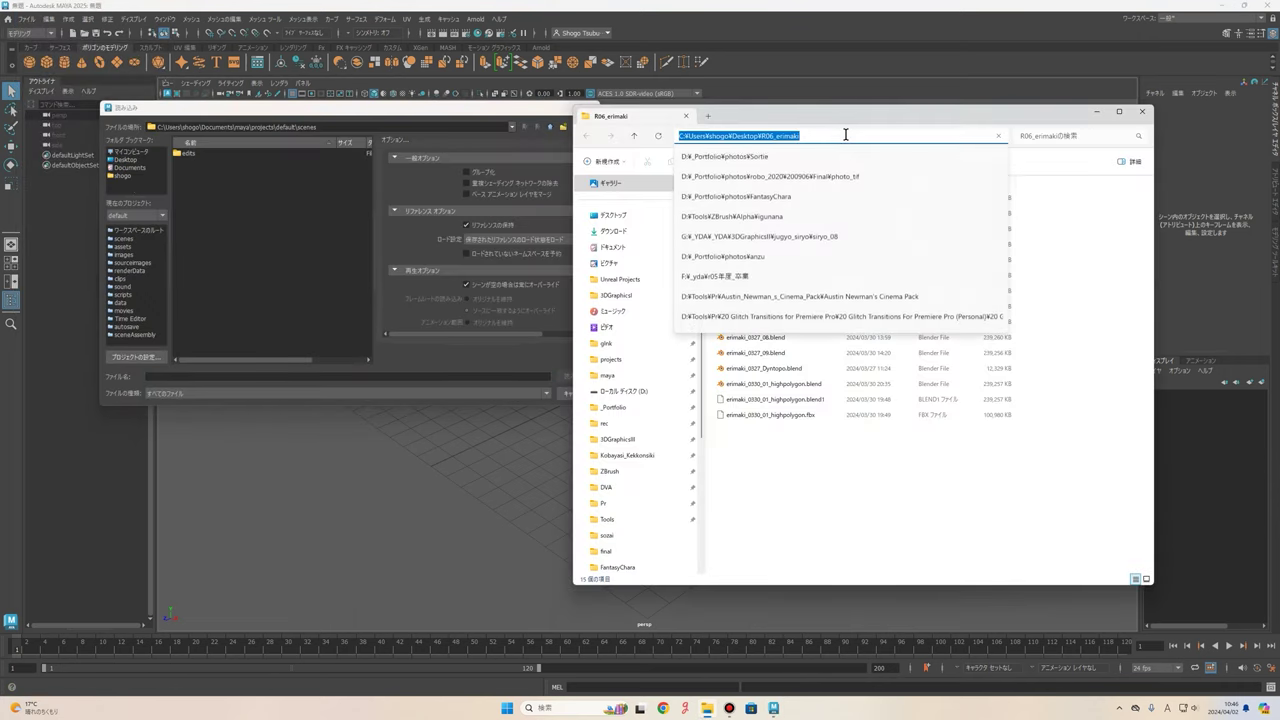
pyautogui.hotkey('ctrl', 'c')
# - Paste the folder path into the import location and import erimaki_0330_01_highpolygon.fbx
pyautogui.click(356, 127)
pyautogui.hotkey('ctrl', 'a')
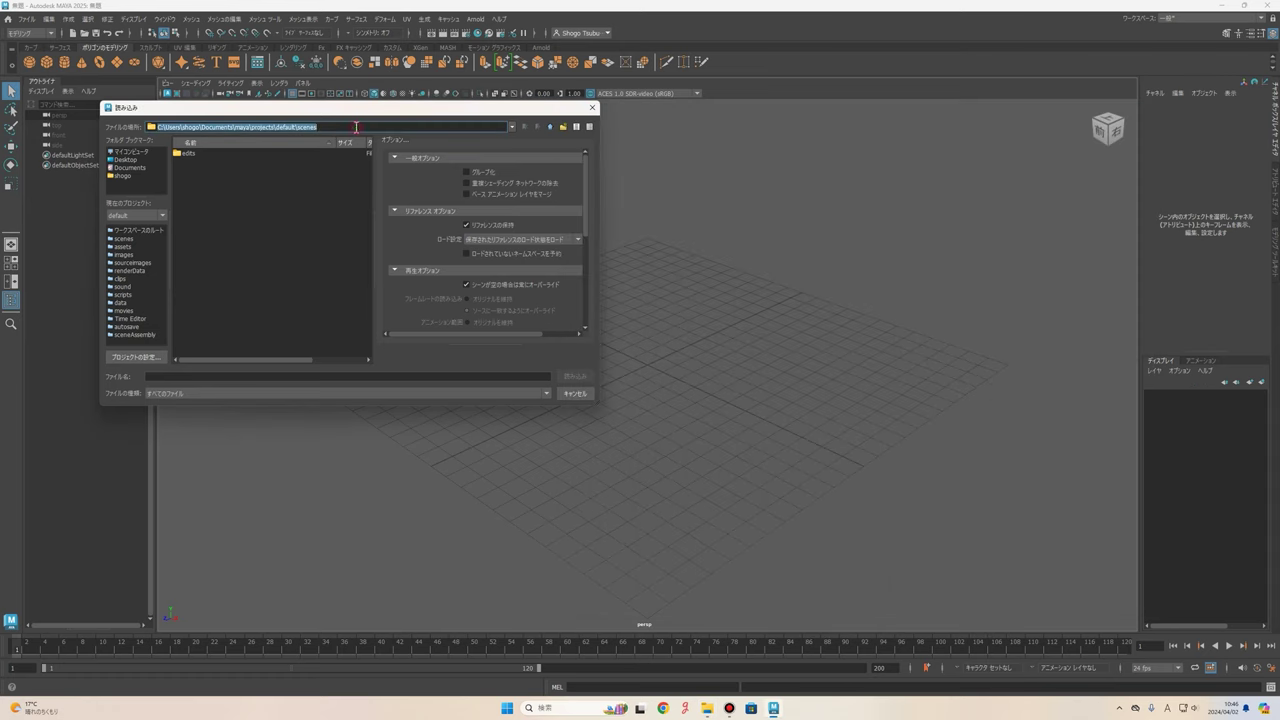
pyautogui.hotkey('ctrl', 'v')
pyautogui.press('Return')
pyautogui.click(265, 279)
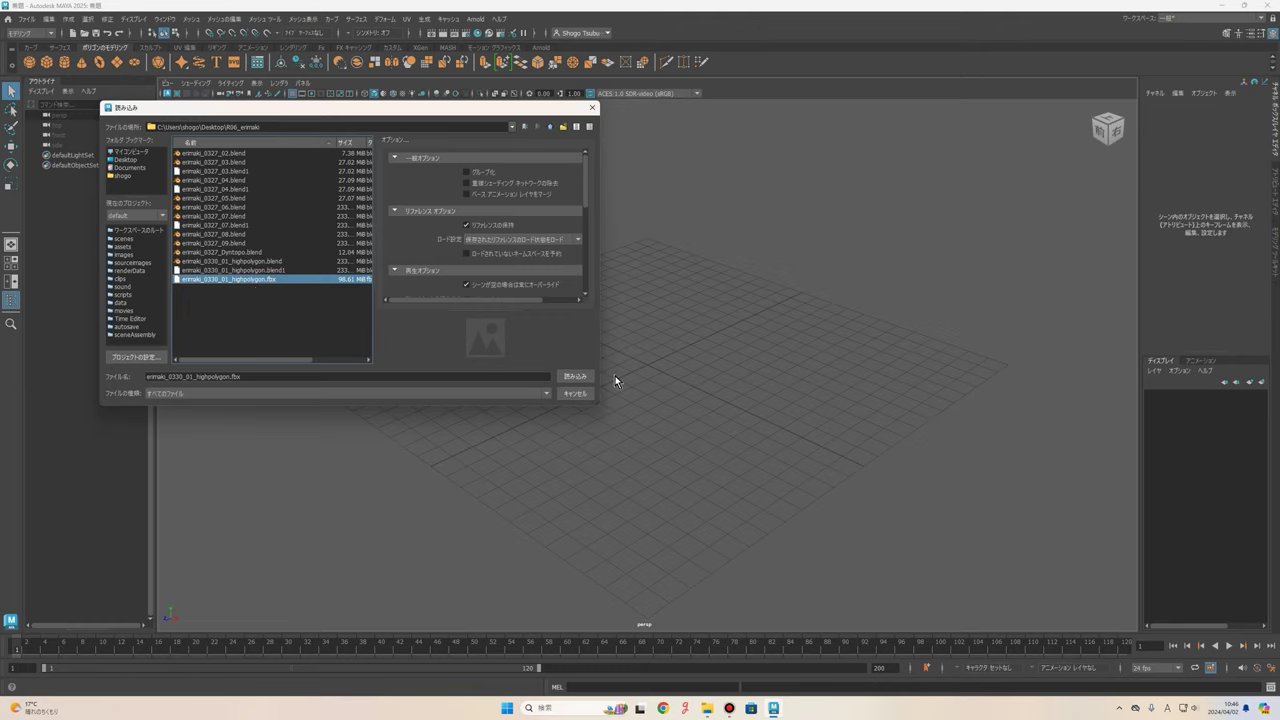
pyautogui.click(577, 377)
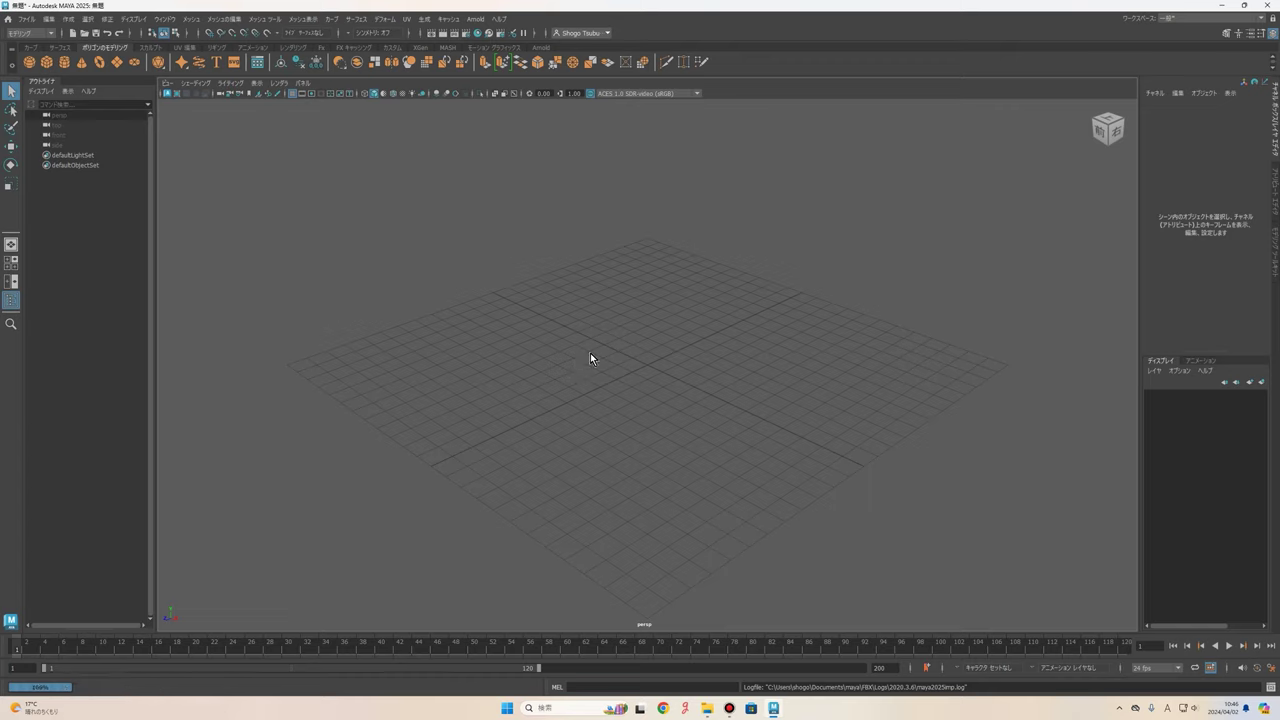
# - Select the imported lizard mesh and orbit to a side view of it
pyautogui.scroll(-3, 640, 358)
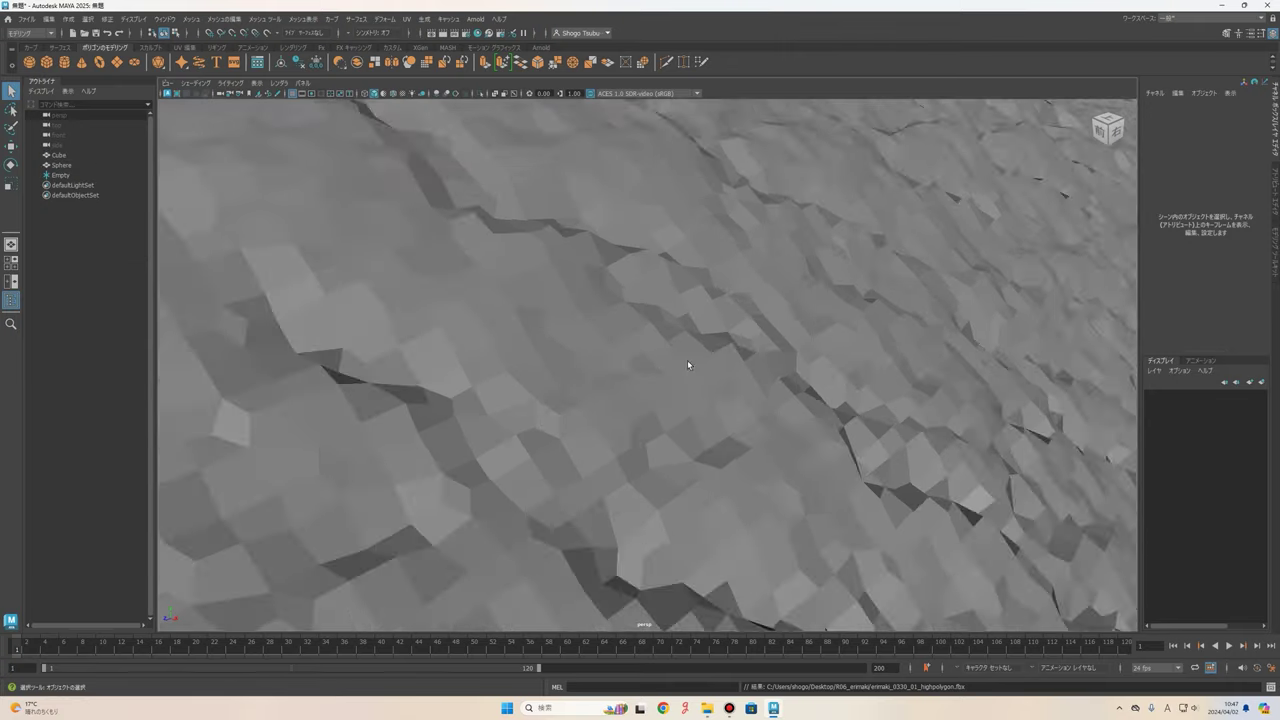
pyautogui.scroll(-4, 735, 340)
pyautogui.scroll(-4, 795, 350)
pyautogui.scroll(-4, 822, 410)
pyautogui.scroll(3, 836, 441)
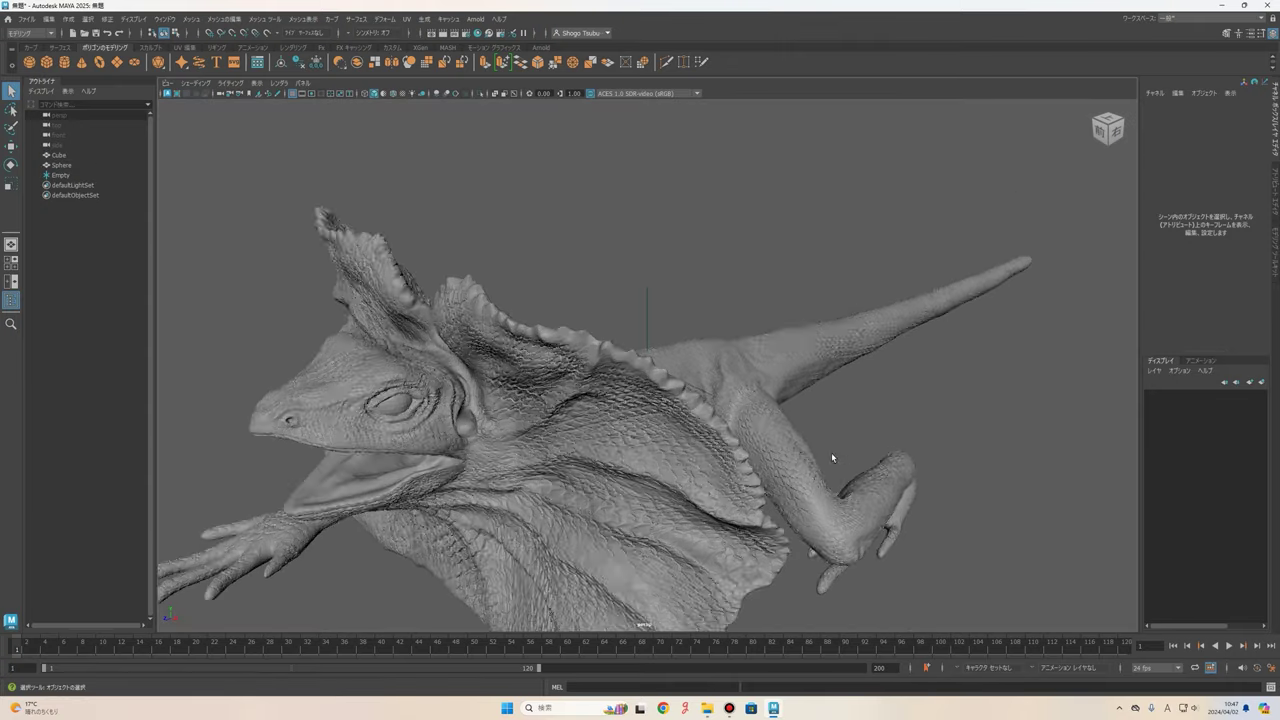
pyautogui.scroll(5, 831, 452)
pyautogui.click(600, 383)
pyautogui.moveTo(636, 369)
pyautogui.keyDown('alt'); pyautogui.mouseDown()
pyautogui.moveTo(766, 400)
pyautogui.moveTo(606, 380)
pyautogui.moveTo(757, 337)
pyautogui.moveTo(729, 294)
pyautogui.moveTo(785, 172)
pyautogui.mouseUp(); pyautogui.keyUp('alt')
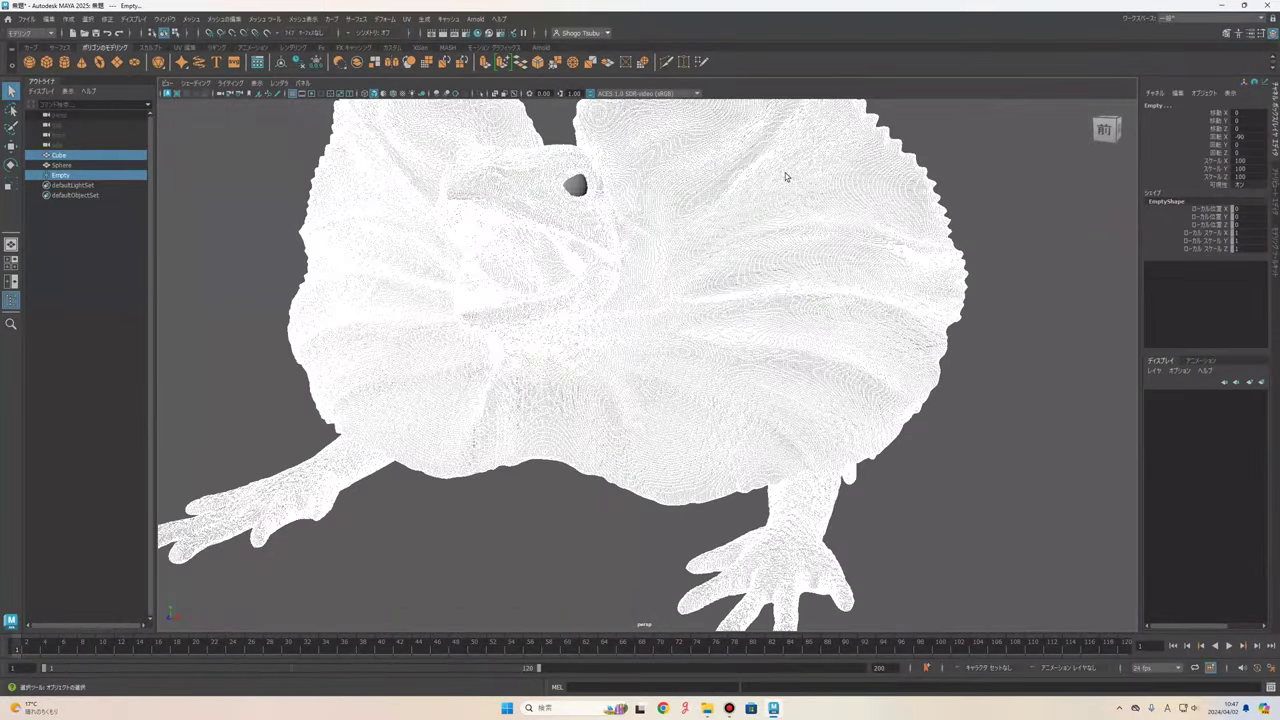
pyautogui.scroll(-3, 846, 334)
pyautogui.click(932, 319)
pyautogui.moveTo(932, 319)
pyautogui.keyDown('alt'); pyautogui.mouseDown()
pyautogui.moveTo(829, 350)
pyautogui.moveTo(491, 366)
pyautogui.moveTo(700, 453)
pyautogui.mouseUp(); pyautogui.keyUp('alt')
pyautogui.scroll(3, 700, 453)
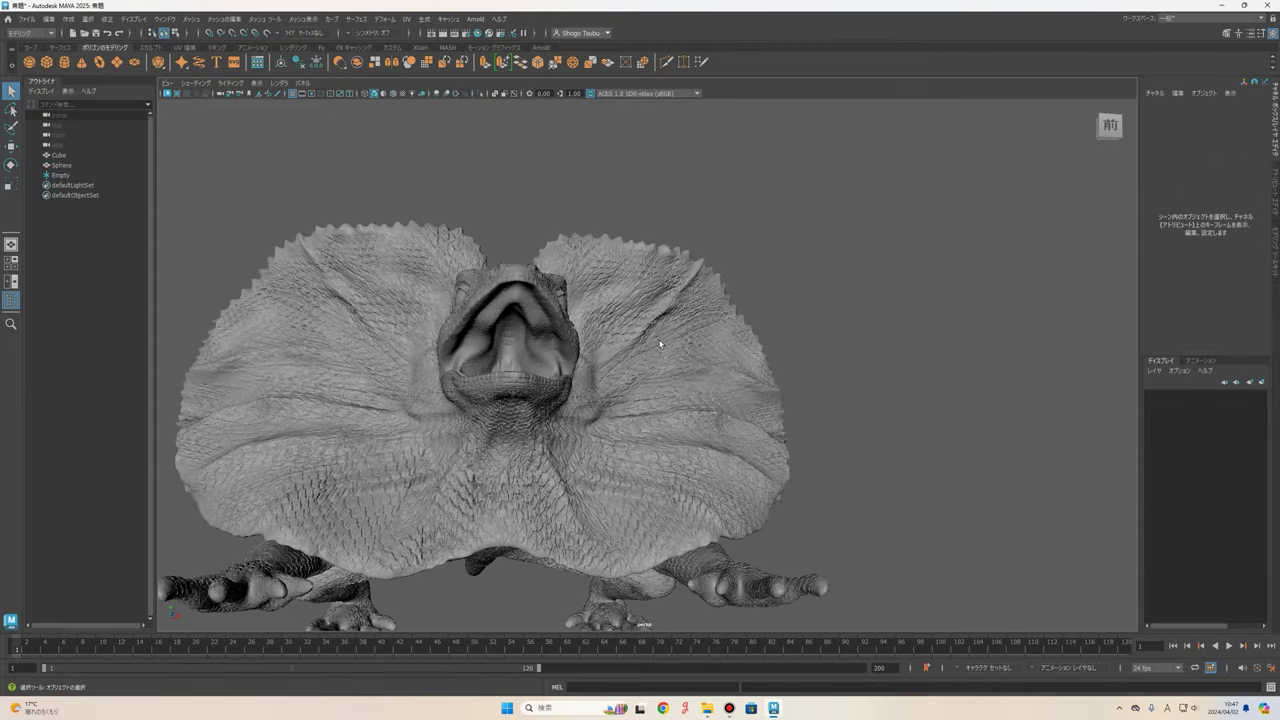
pyautogui.scroll(2, 660, 343)
pyautogui.scroll(2, 642, 421)
# - Orbit around the head and frill to see both crests, then reselect the lizard
pyautogui.moveTo(642, 421)
pyautogui.keyDown('alt'); pyautogui.mouseDown()
pyautogui.moveTo(587, 503)
pyautogui.moveTo(700, 430)
pyautogui.mouseUp(); pyautogui.keyUp('alt')
pyautogui.scroll(3, 700, 430)
pyautogui.scroll(3, 857, 357)
pyautogui.keyDown('alt'); pyautogui.moveTo(857, 357); pyautogui.dragTo(237, 347); pyautogui.keyUp('alt')
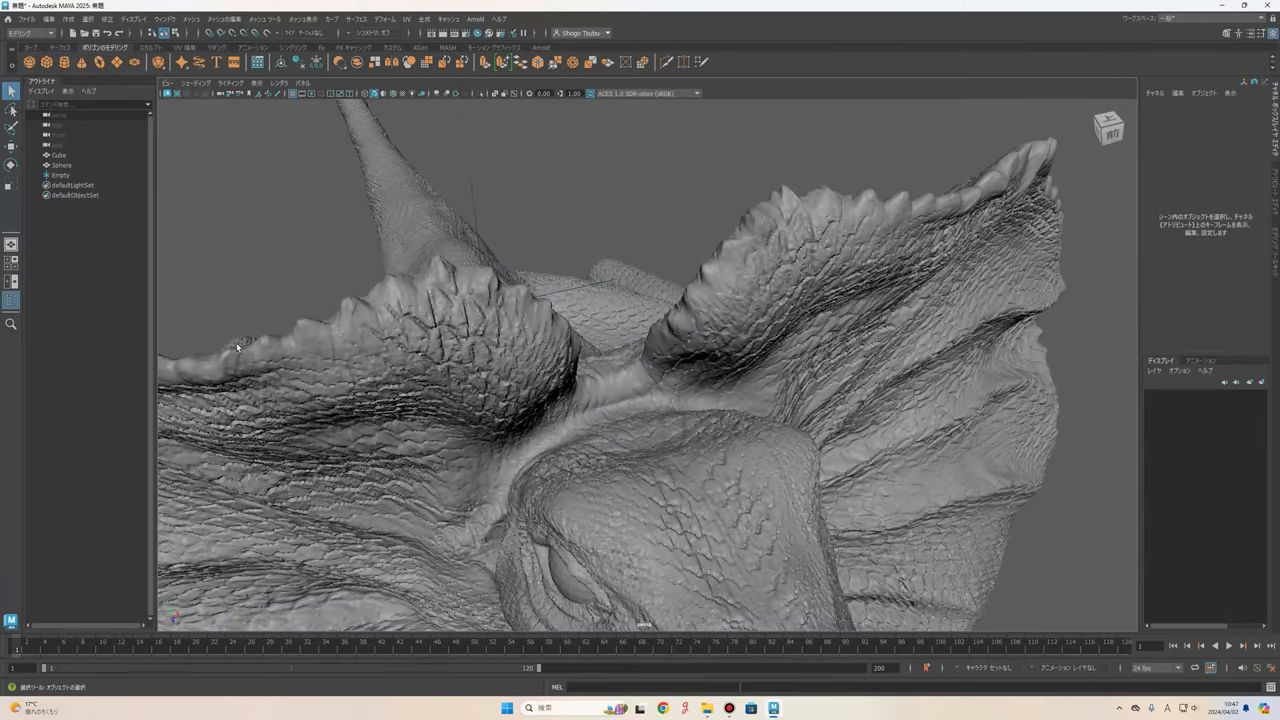
pyautogui.scroll(-5, 869, 442)
pyautogui.scroll(-3, 937, 486)
pyautogui.moveTo(937, 486)
pyautogui.keyDown('alt'); pyautogui.mouseDown()
pyautogui.moveTo(600, 382)
pyautogui.moveTo(541, 262)
pyautogui.mouseUp(); pyautogui.keyUp('alt')
pyautogui.scroll(2, 600, 382)
pyautogui.click(651, 400)
pyautogui.scroll(3, 651, 395)
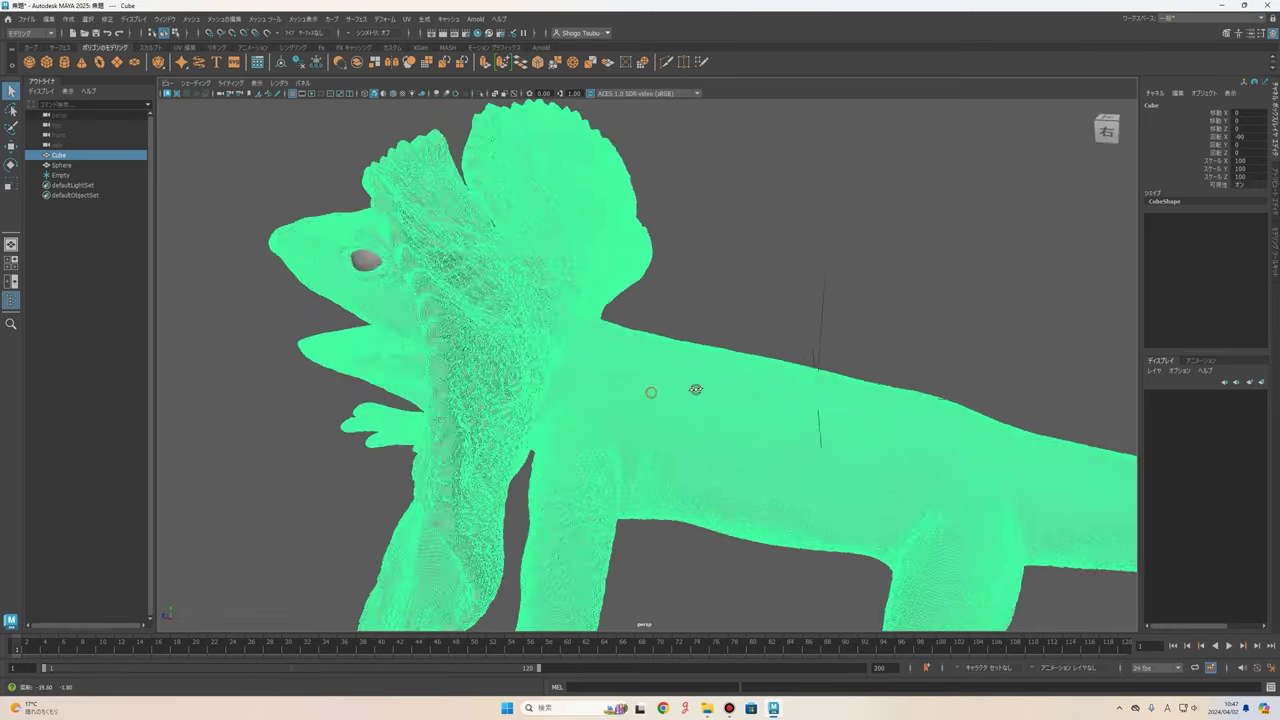
pyautogui.scroll(3, 816, 398)
pyautogui.scroll(2, 697, 334)
pyautogui.scroll(2, 697, 334)
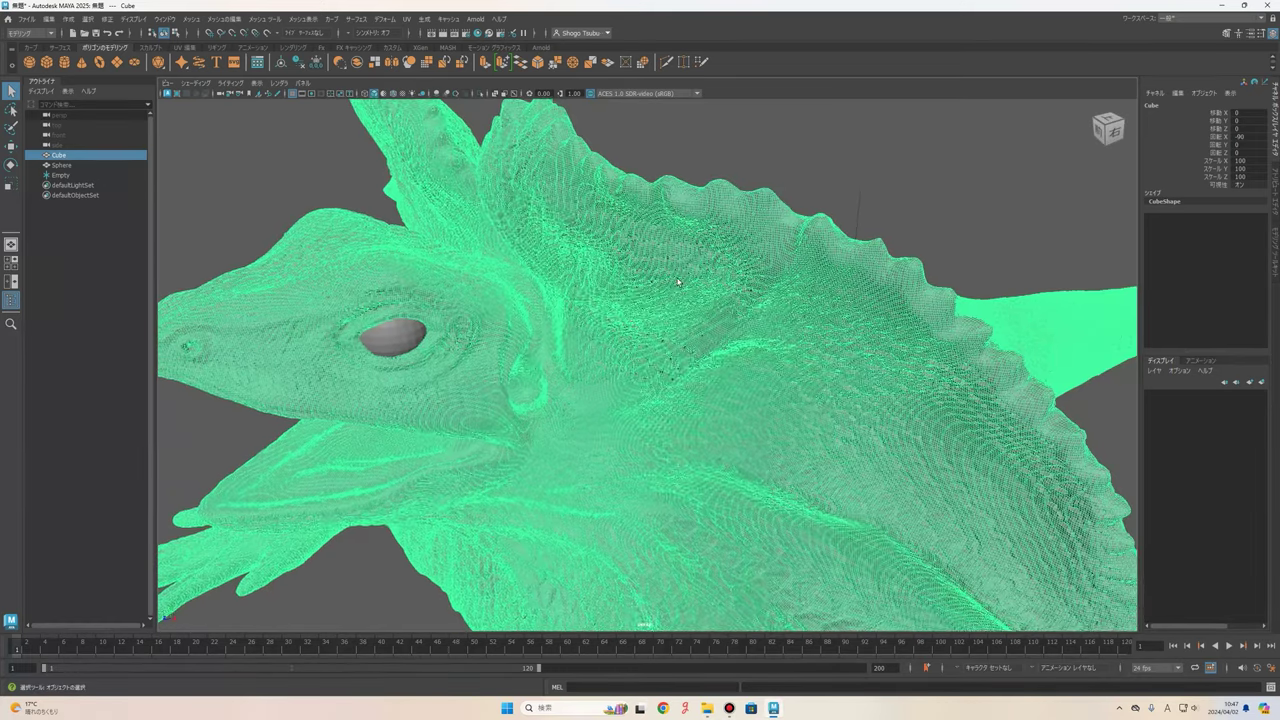
# - Look down on the frill, then settle on a recentred right-side view of the lizard
pyautogui.moveTo(697, 334)
pyautogui.keyDown('alt'); pyautogui.mouseDown()
pyautogui.moveTo(648, 352)
pyautogui.moveTo(578, 237)
pyautogui.mouseUp(); pyautogui.keyUp('alt')
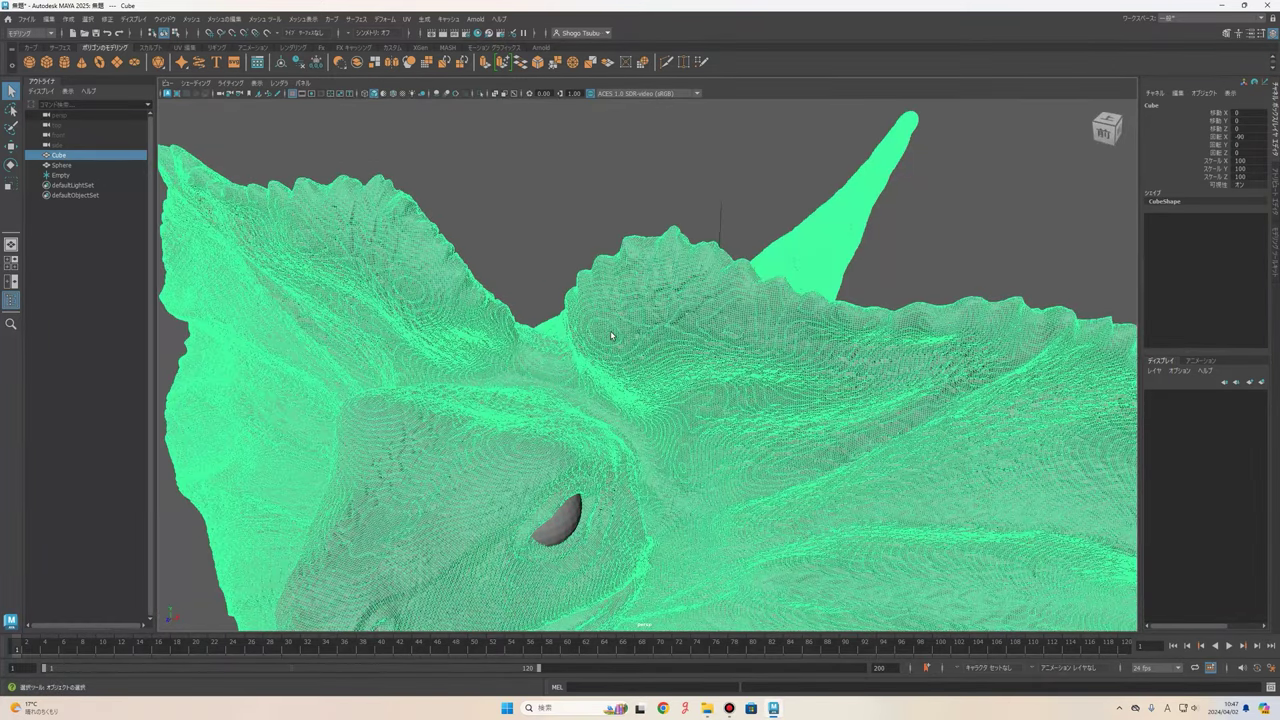
pyautogui.keyDown('alt'); pyautogui.moveTo(700, 378); pyautogui.dragTo(714, 349); pyautogui.keyUp('alt')
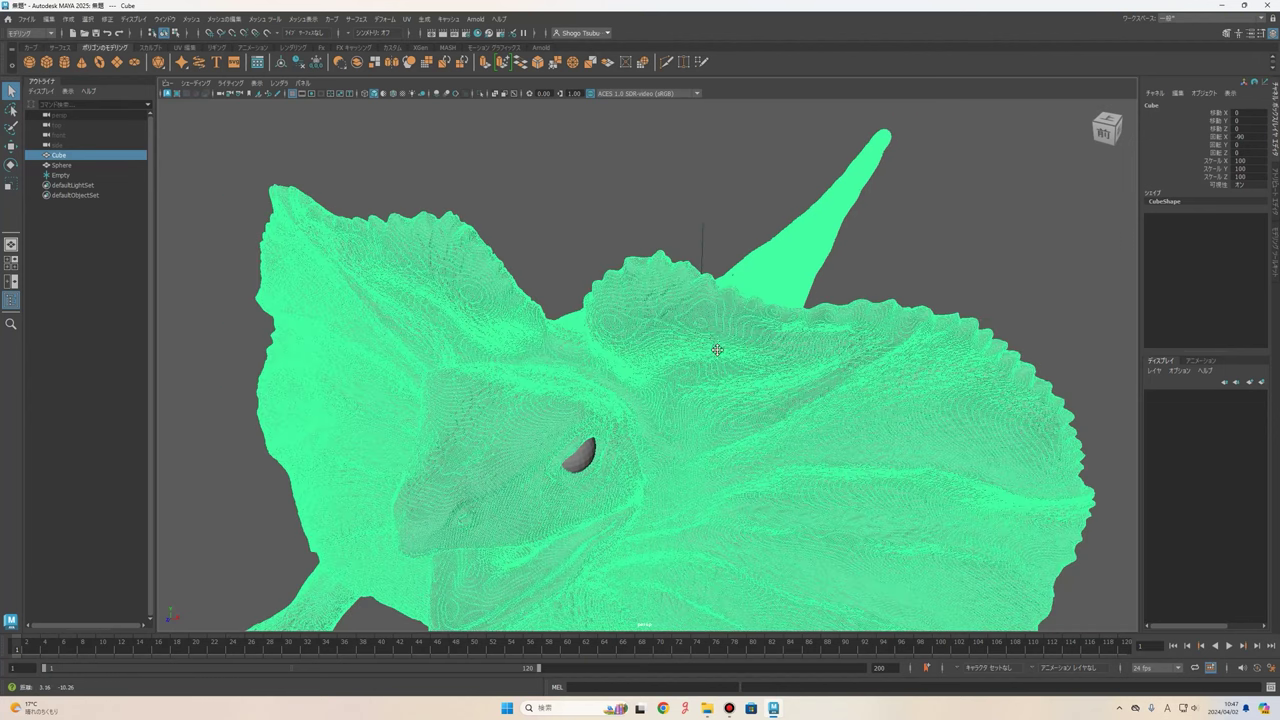
pyautogui.scroll(2, 649, 379)
pyautogui.scroll(2, 649, 378)
pyautogui.scroll(-3, 637, 424)
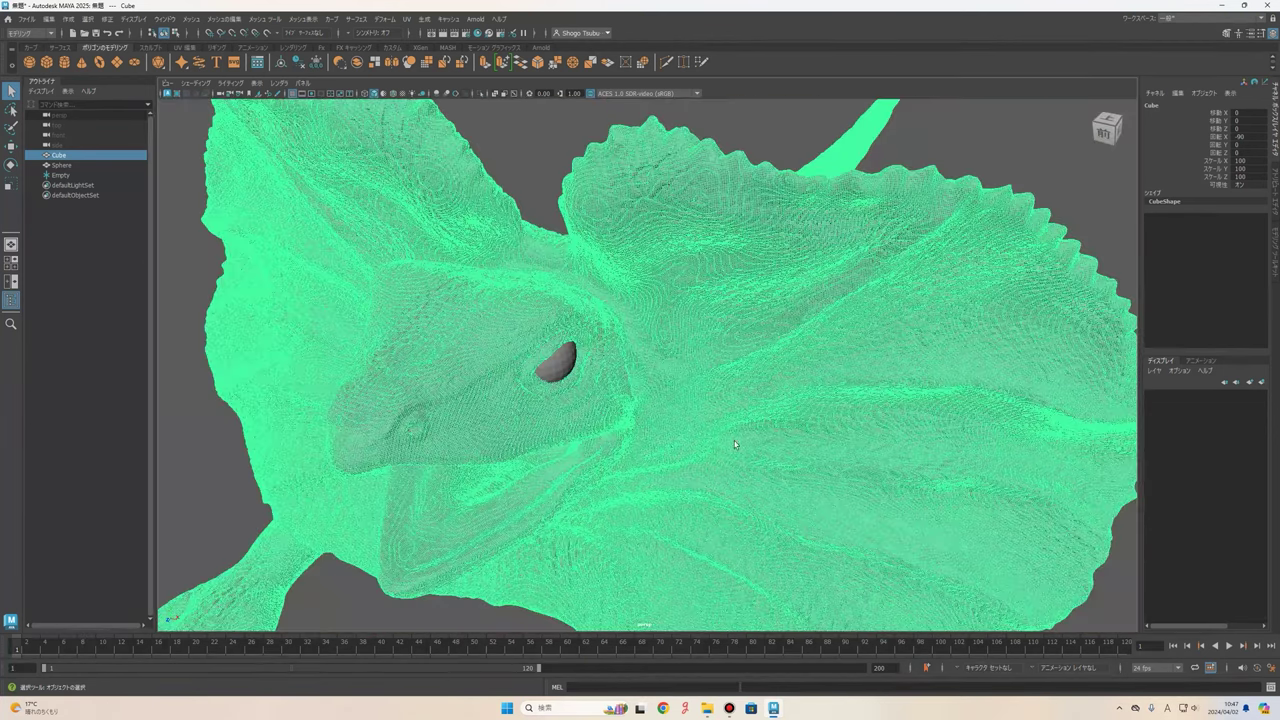
pyautogui.scroll(-5, 734, 440)
pyautogui.scroll(-3, 737, 451)
pyautogui.scroll(2, 878, 494)
pyautogui.keyDown('alt'); pyautogui.moveTo(921, 519); pyautogui.dragTo(754, 300); pyautogui.keyUp('alt')
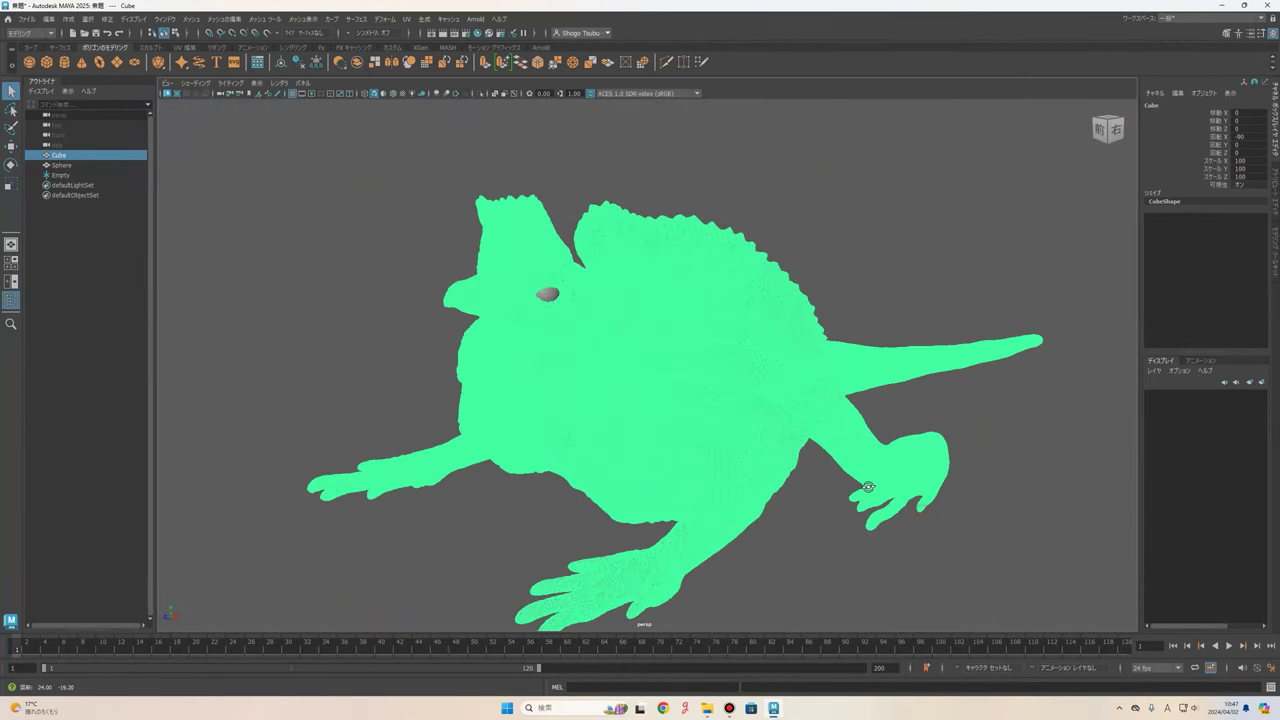
pyautogui.scroll(-5, 754, 300)
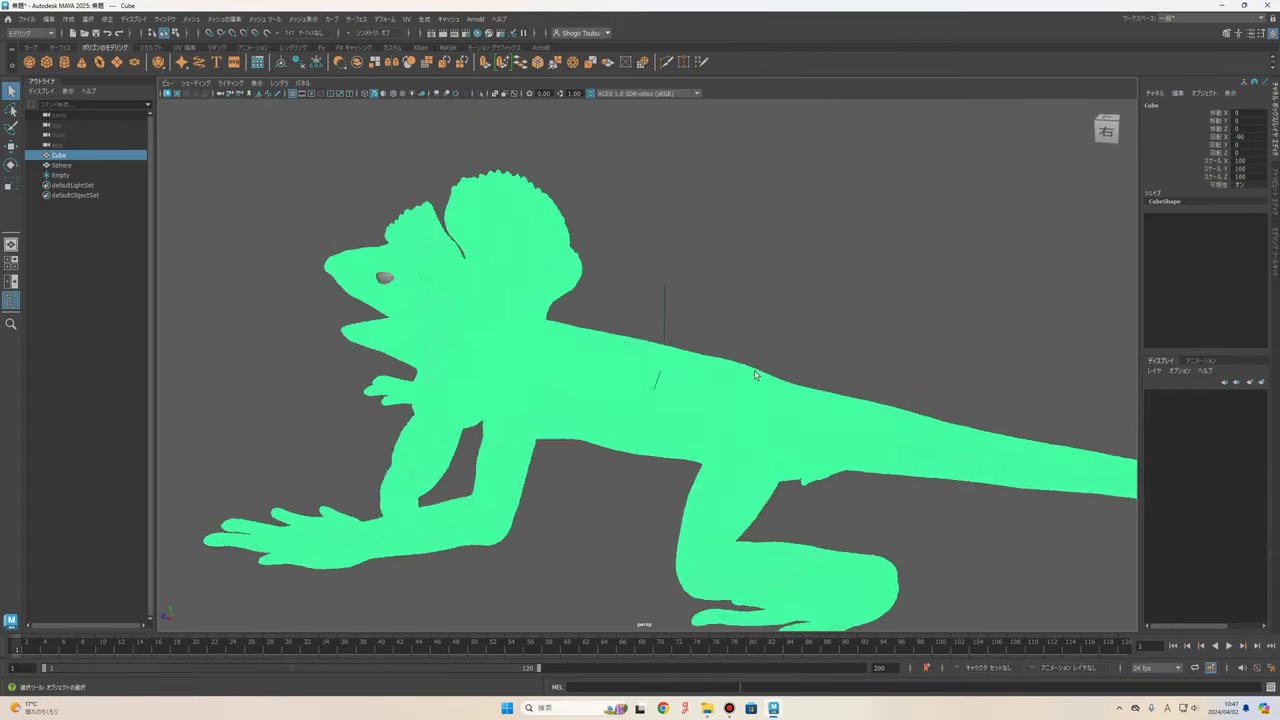
pyautogui.keyDown('alt'); pyautogui.moveTo(754, 300); pyautogui.dragTo(676, 401); pyautogui.keyUp('alt')
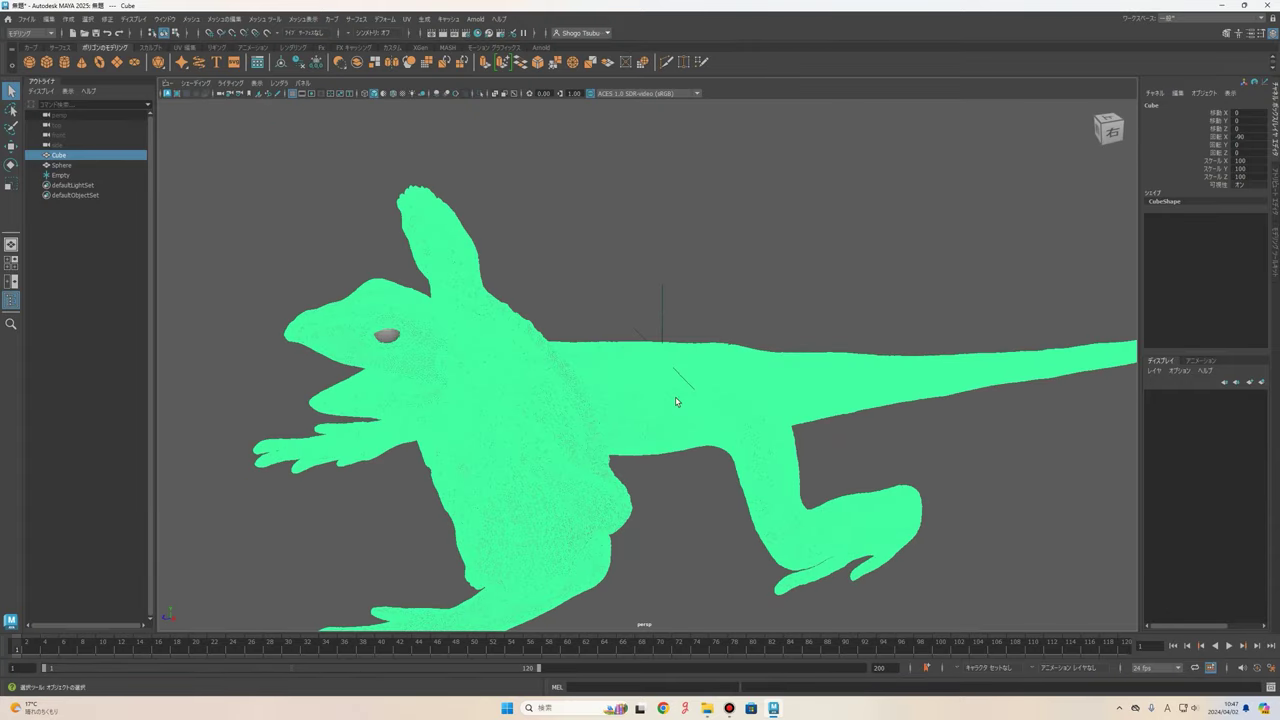
pyautogui.scroll(2, 690, 480)
pyautogui.scroll(-1, 705, 485)
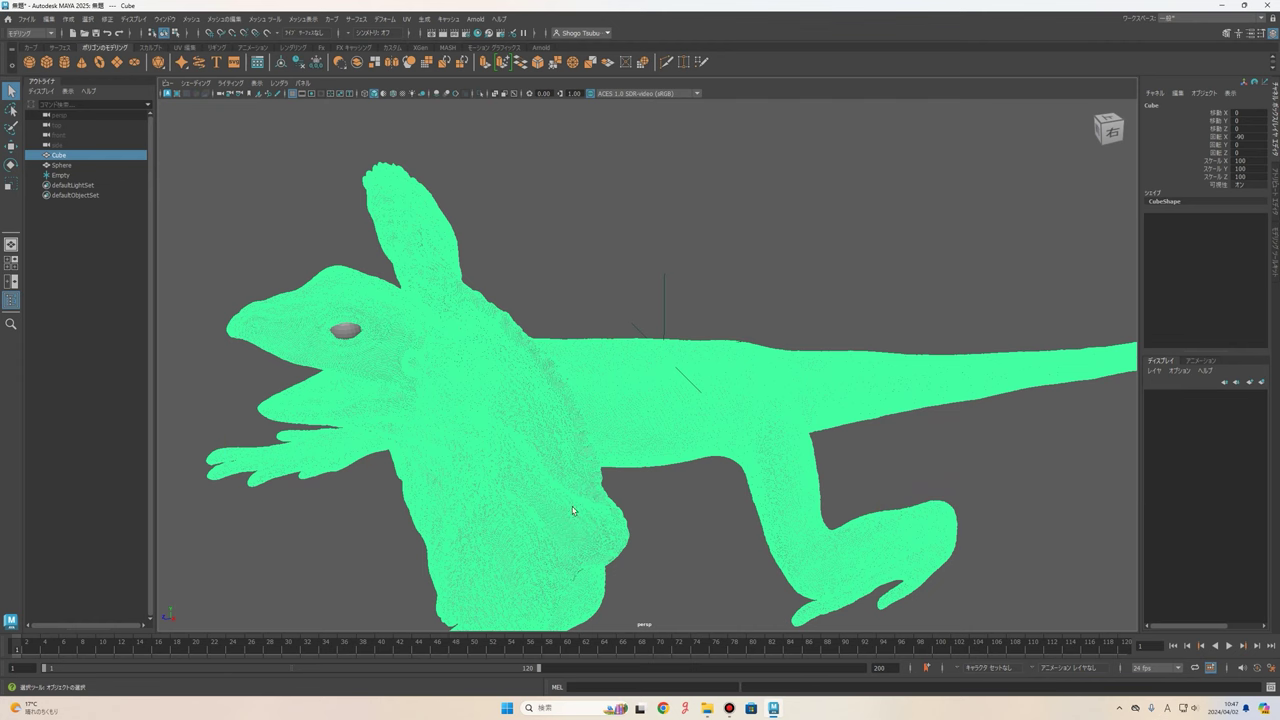
pyautogui.keyDown('alt'); pyautogui.moveTo(602, 272); pyautogui.dragTo(516, 179); pyautogui.keyUp('alt')
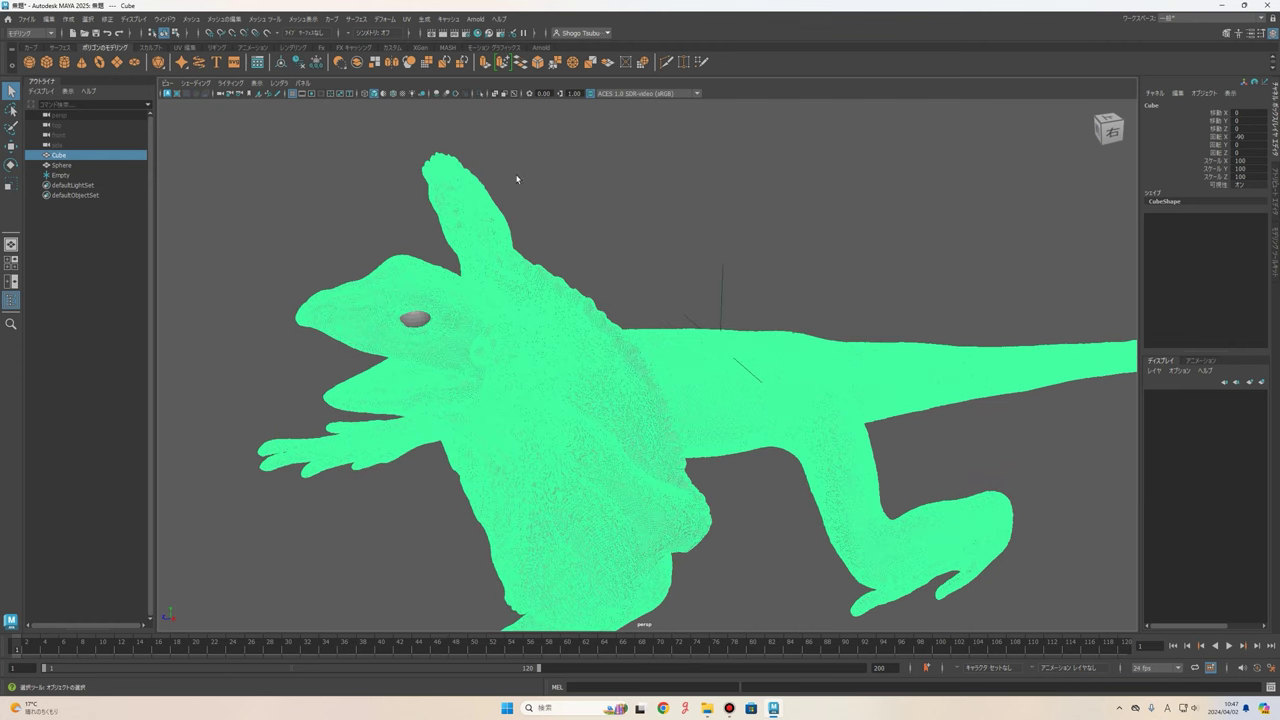
# - Close in on the head and pick between the eye Sphere and the Empty locator
pyautogui.click(726, 229)
pyautogui.moveTo(726, 229)
pyautogui.keyDown('alt'); pyautogui.mouseDown()
pyautogui.moveTo(690, 222)
pyautogui.moveTo(728, 359)
pyautogui.moveTo(677, 350)
pyautogui.moveTo(734, 371)
pyautogui.moveTo(706, 420)
pyautogui.moveTo(449, 386)
pyautogui.moveTo(859, 381)
pyautogui.moveTo(610, 353)
pyautogui.moveTo(873, 367)
pyautogui.mouseUp(); pyautogui.keyUp('alt')
pyautogui.click(690, 222)
pyautogui.click(730, 380)
pyautogui.scroll(3, 610, 353)
pyautogui.click(608, 340)
pyautogui.scroll(-3, 608, 340)
pyautogui.click(812, 335)
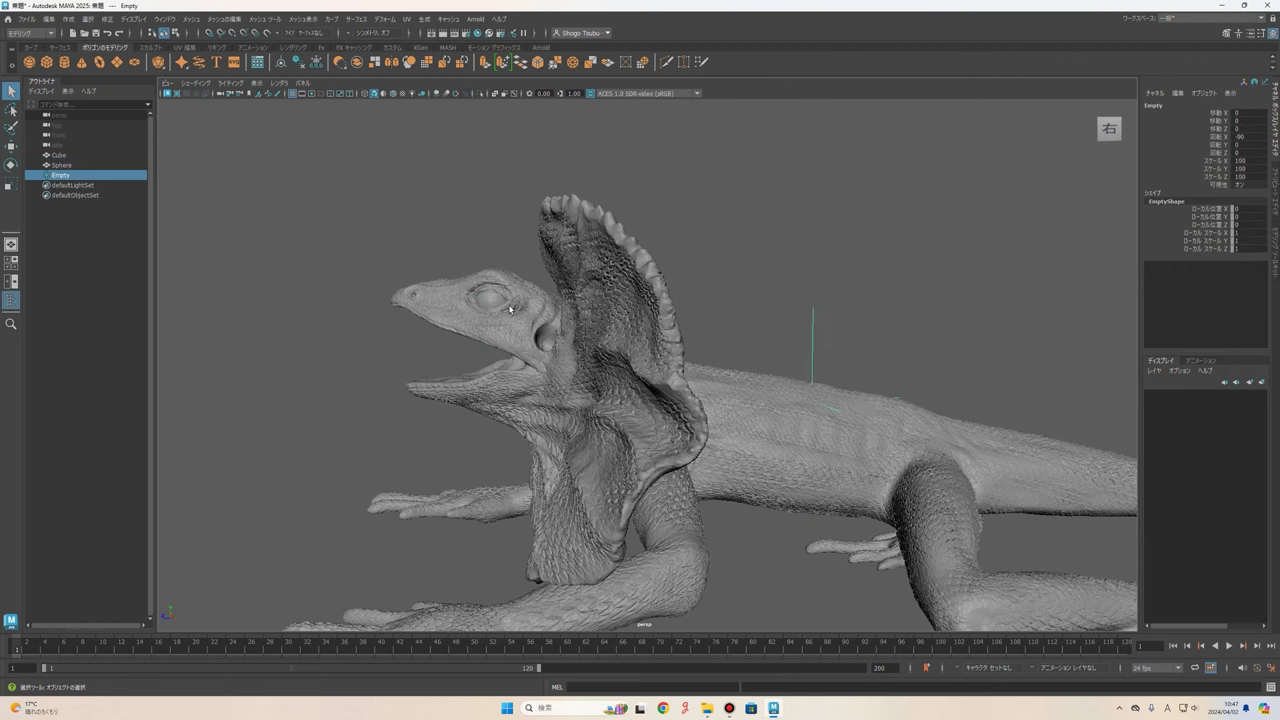
pyautogui.keyDown('shift'); pyautogui.click(488, 299); pyautogui.keyUp('shift')
pyautogui.click(835, 342)
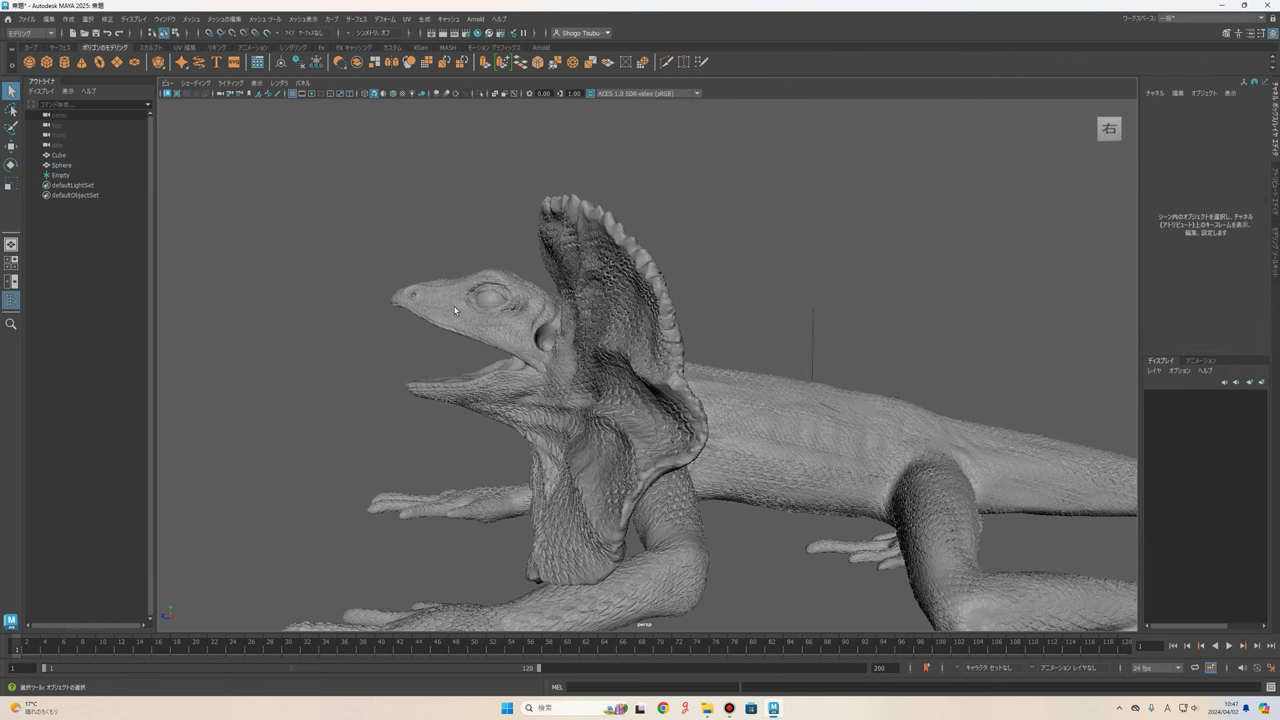
pyautogui.click(488, 302)
pyautogui.scroll(2, 598, 435)
pyautogui.scroll(3, 598, 435)
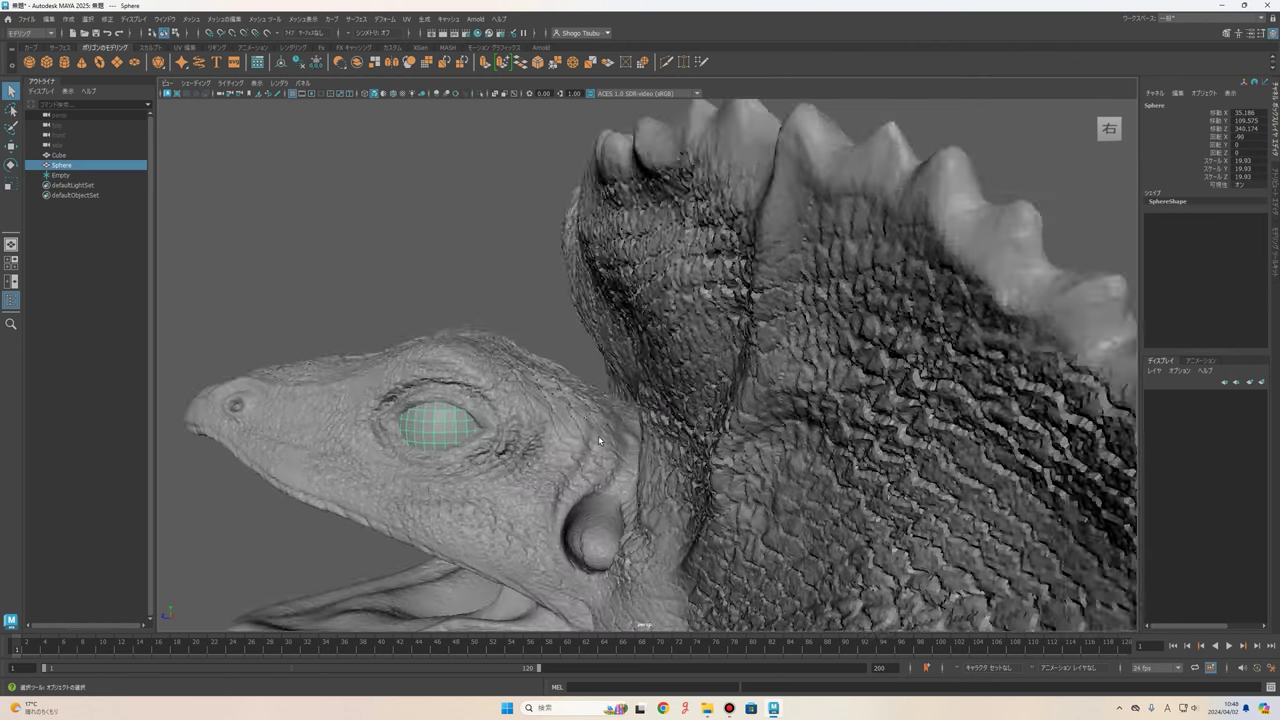
pyautogui.scroll(4, 760, 323)
# - Select the Empty locator and delete it from the scene
pyautogui.keyDown('alt'); pyautogui.moveTo(760, 323); pyautogui.dragTo(866, 360); pyautogui.keyUp('alt')
pyautogui.scroll(-5, 866, 360)
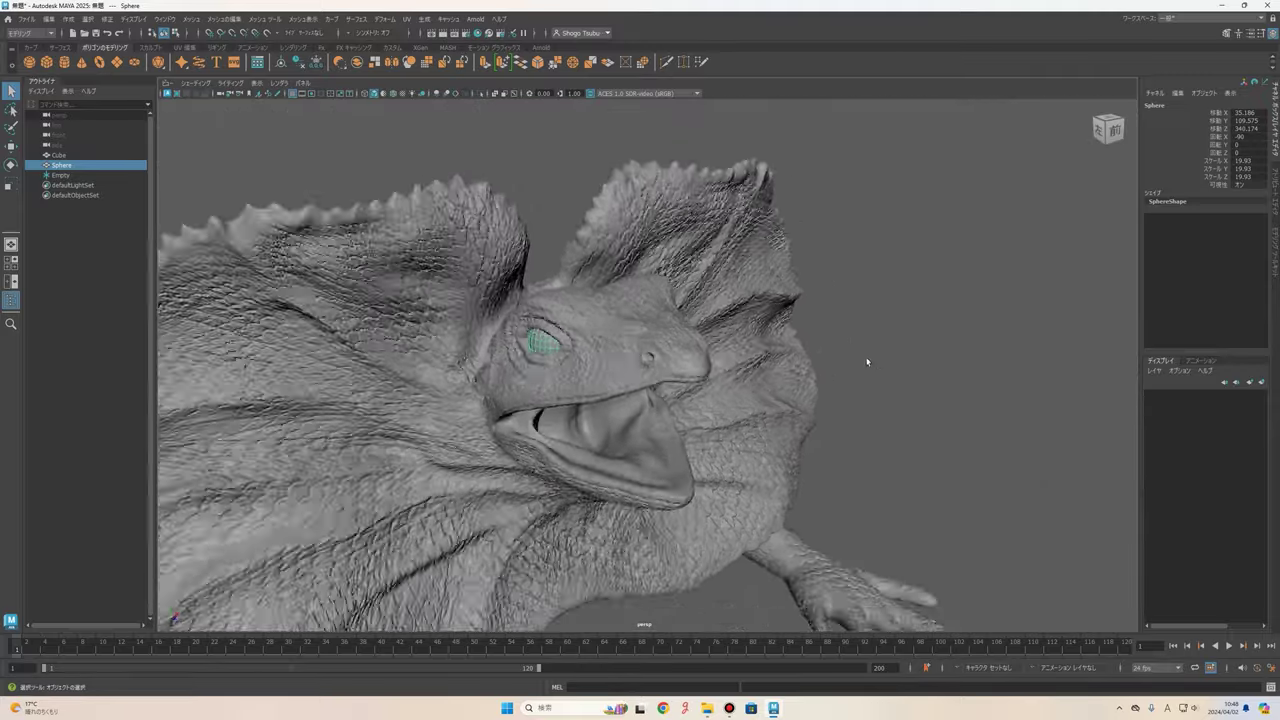
pyautogui.scroll(3, 631, 369)
pyautogui.scroll(2, 523, 344)
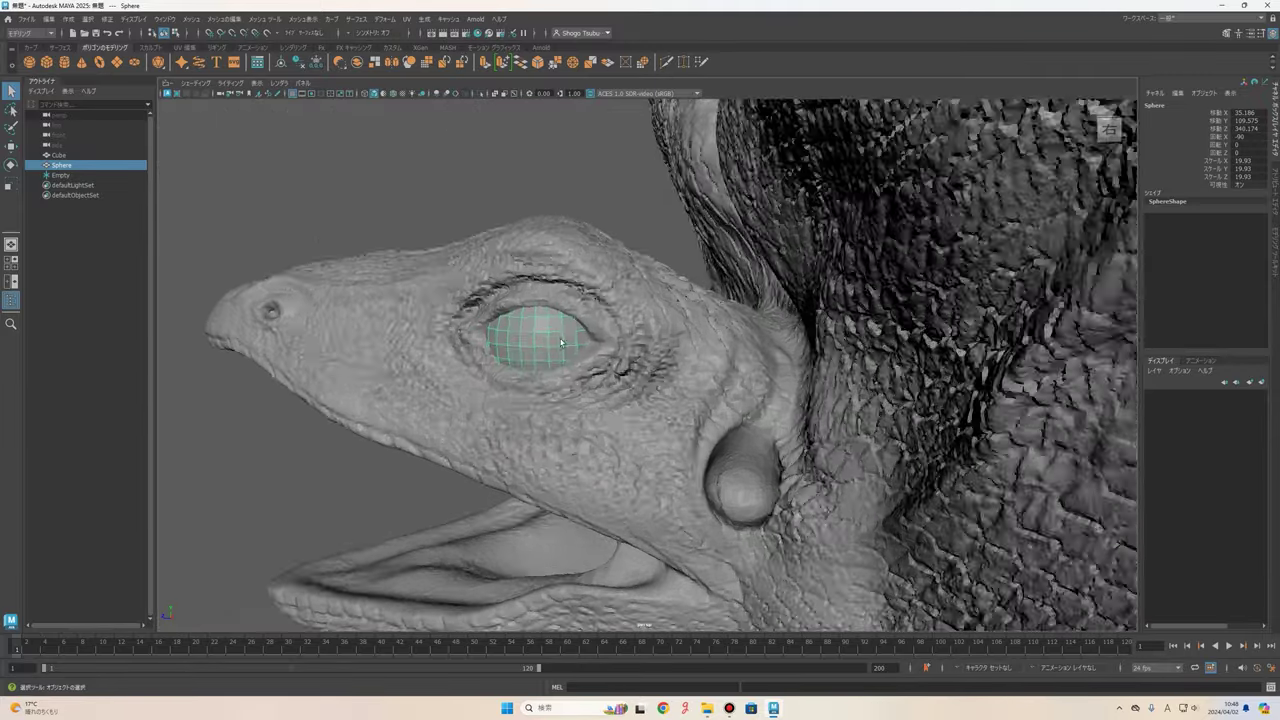
pyautogui.scroll(2, 434, 324)
pyautogui.scroll(-3, 617, 317)
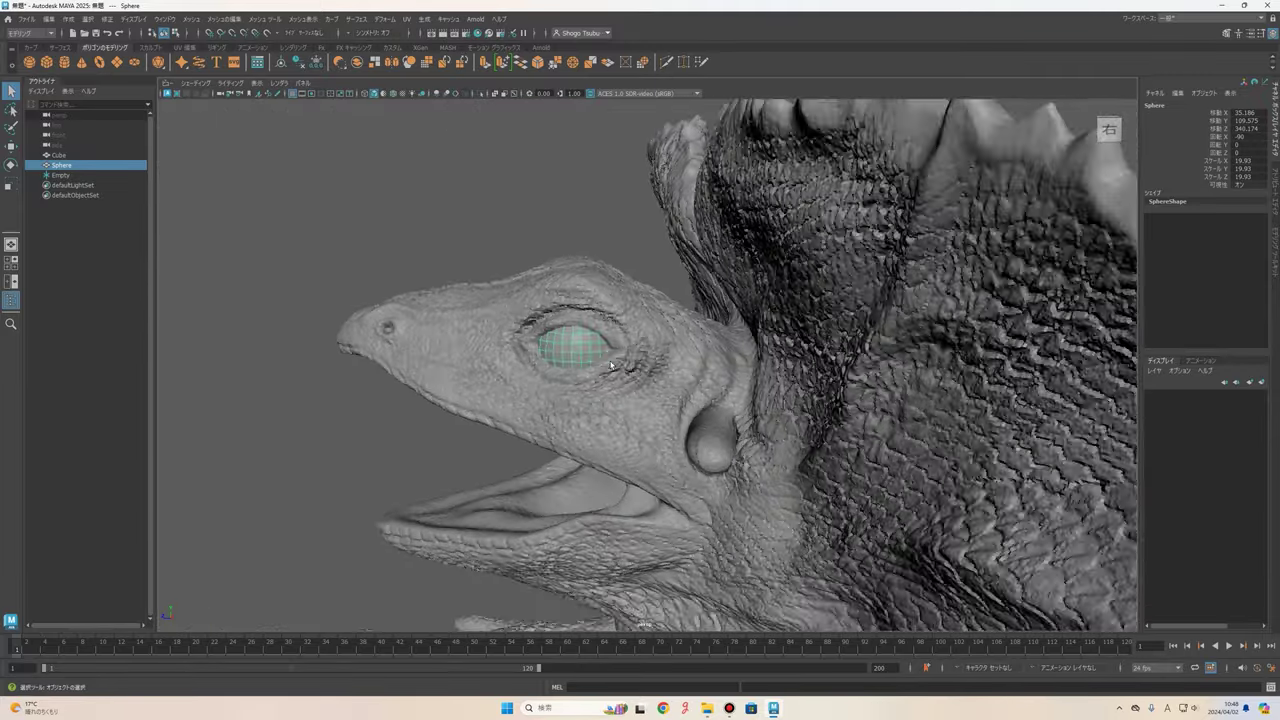
pyautogui.scroll(-2, 660, 320)
pyautogui.scroll(-2, 710, 322)
pyautogui.scroll(-1, 769, 325)
pyautogui.scroll(2, 769, 325)
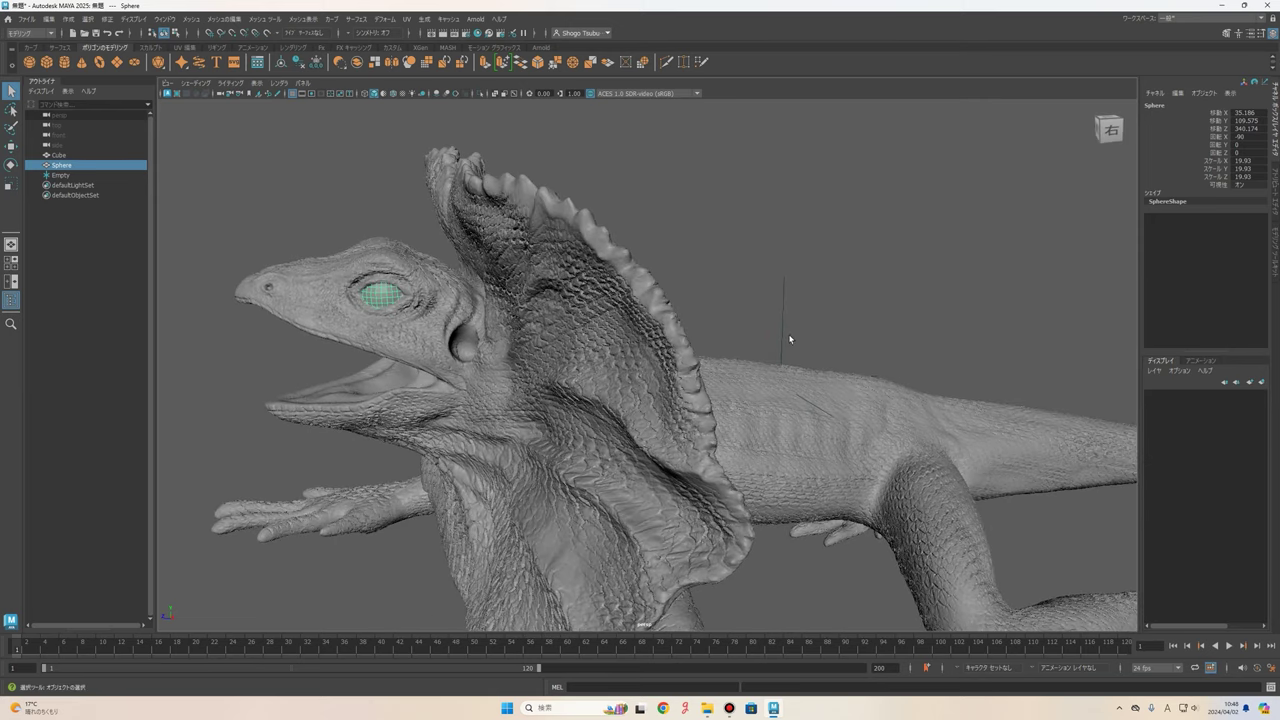
pyautogui.scroll(2, 777, 274)
pyautogui.click(779, 277)
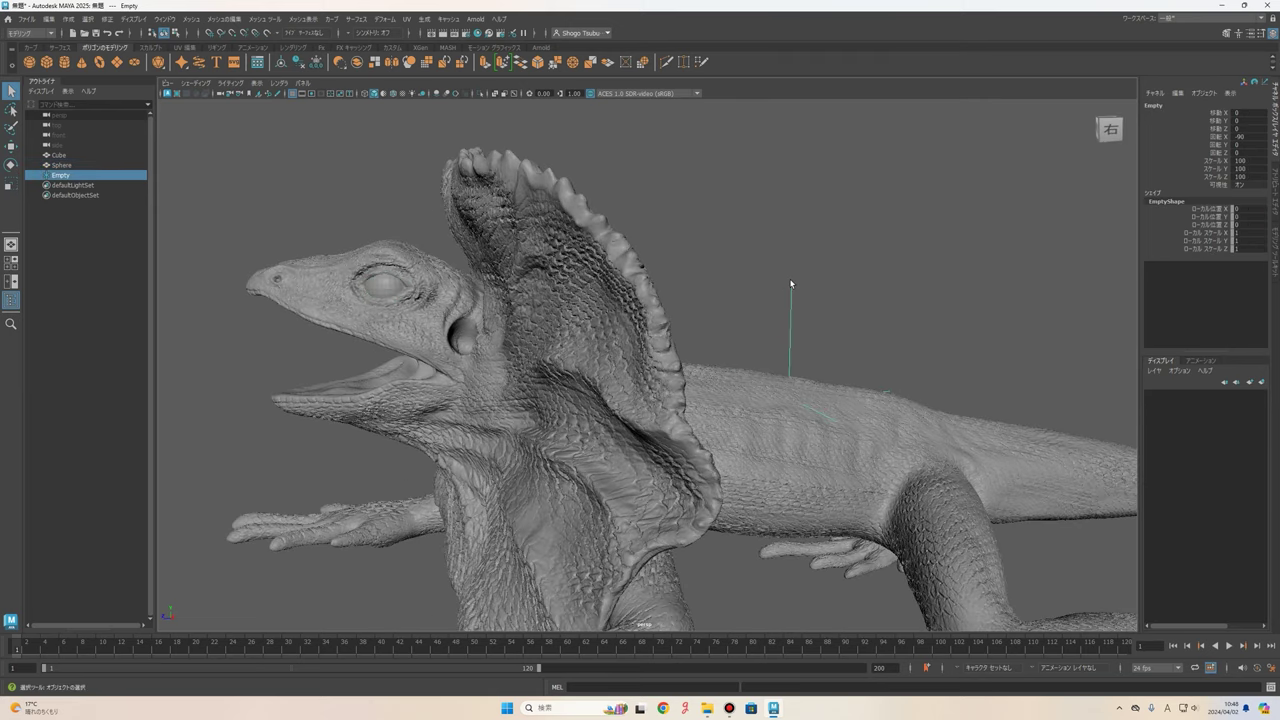
pyautogui.press('Delete')
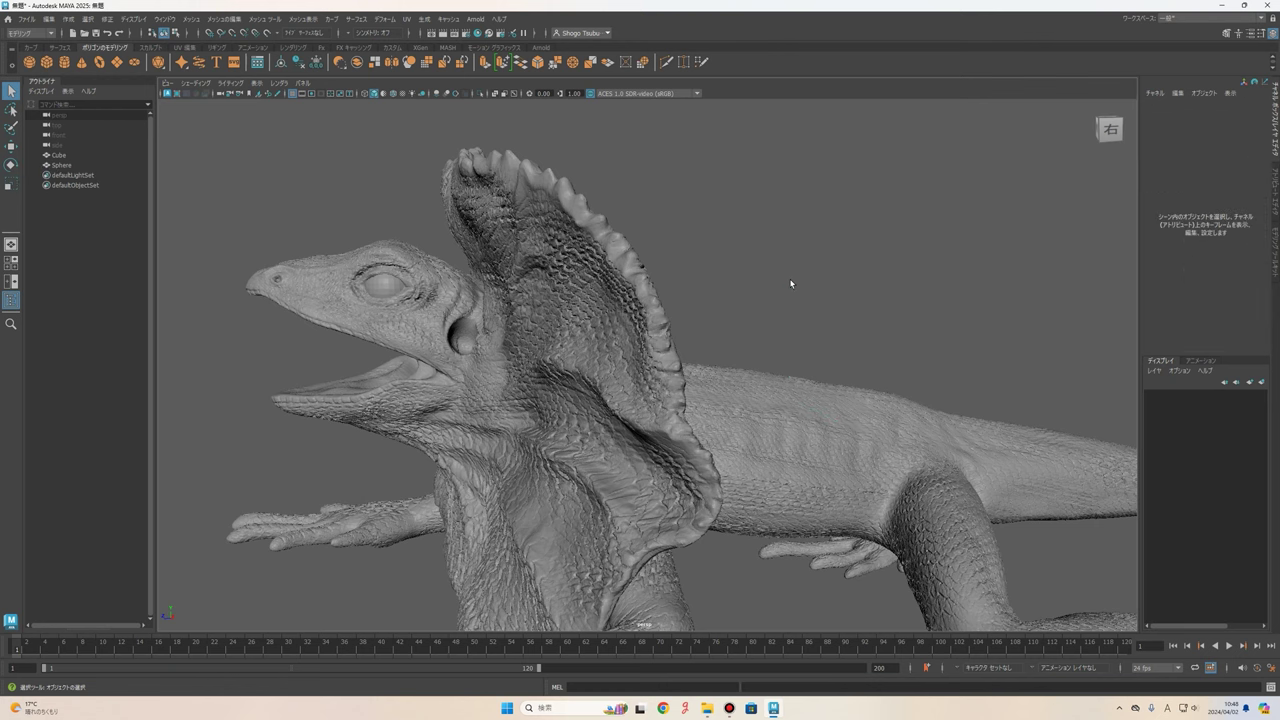
# - Orbit and pan to a front view of the lizard and select its mesh
pyautogui.scroll(-2, 700, 300)
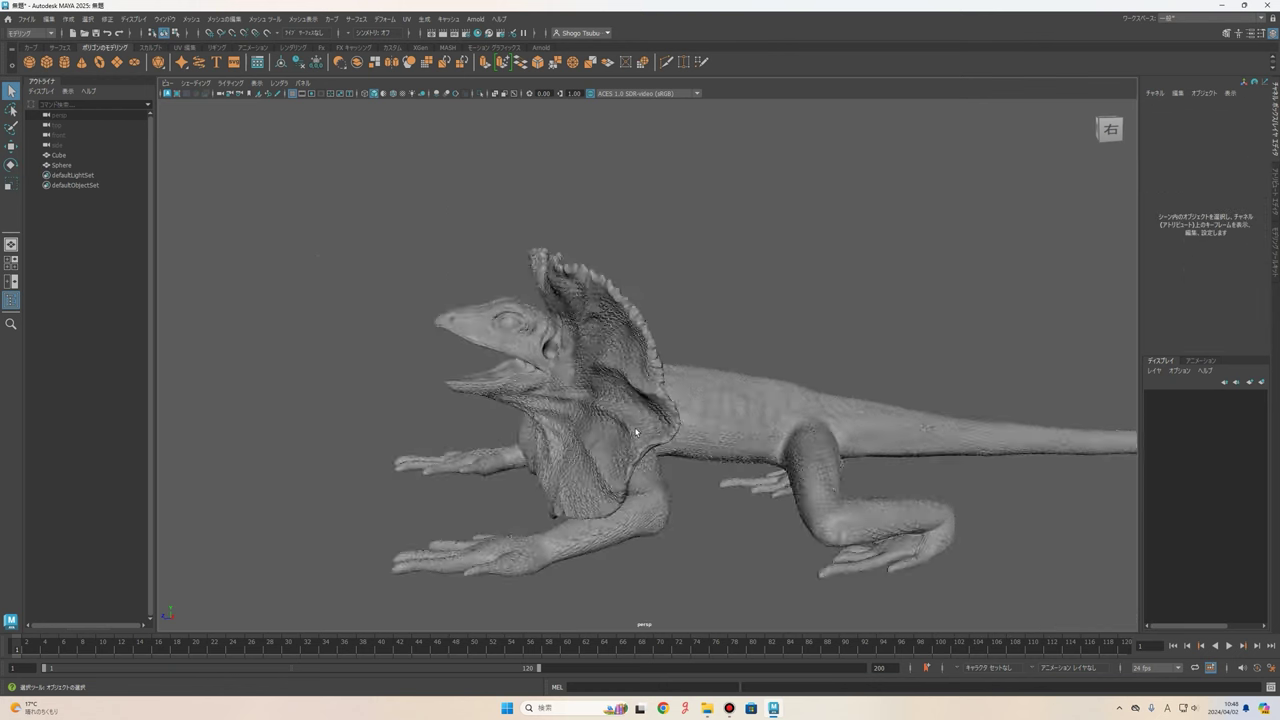
pyautogui.scroll(-2, 780, 360)
pyautogui.scroll(3, 856, 418)
pyautogui.moveTo(856, 418)
pyautogui.keyDown('alt'); pyautogui.mouseDown()
pyautogui.moveTo(929, 423)
pyautogui.moveTo(950, 345)
pyautogui.moveTo(968, 380)
pyautogui.moveTo(874, 352)
pyautogui.moveTo(897, 329)
pyautogui.moveTo(748, 215)
pyautogui.moveTo(693, 404)
pyautogui.mouseUp(); pyautogui.keyUp('alt')
pyautogui.scroll(3, 749, 220)
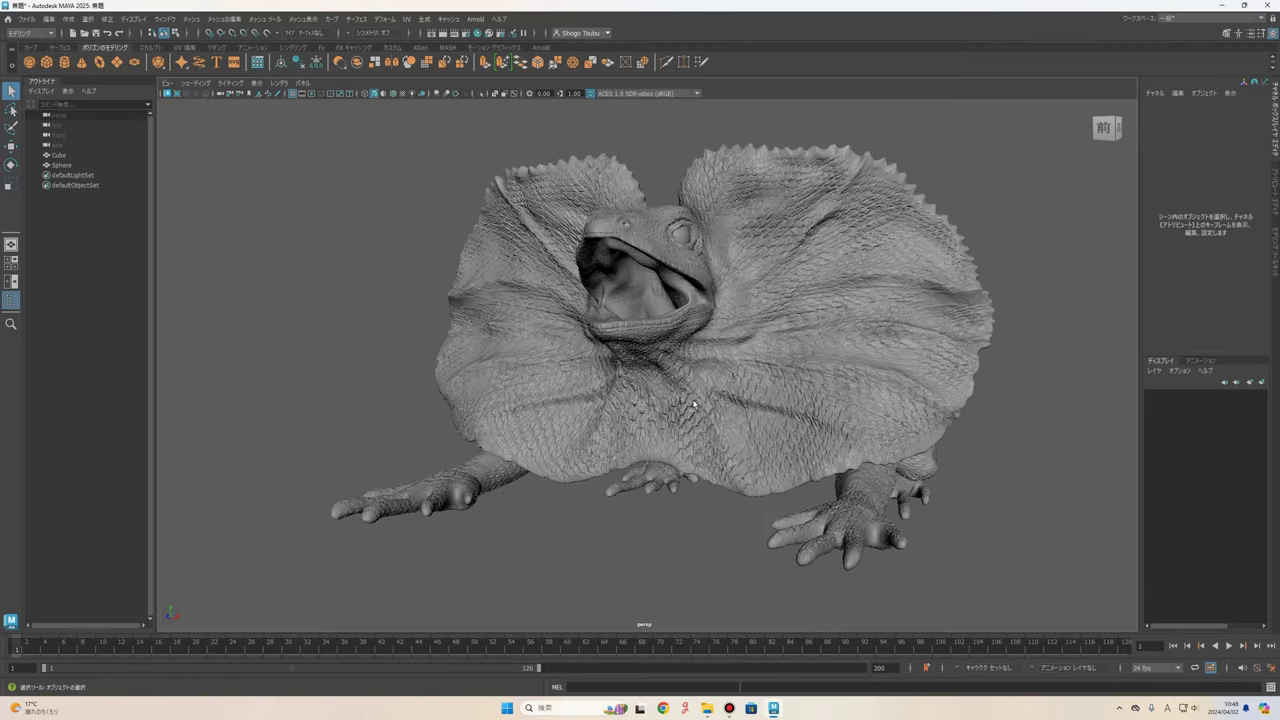
pyautogui.keyDown('alt'); pyautogui.moveTo(767, 252); pyautogui.dragTo(671, 311, button='middle'); pyautogui.keyUp('alt')
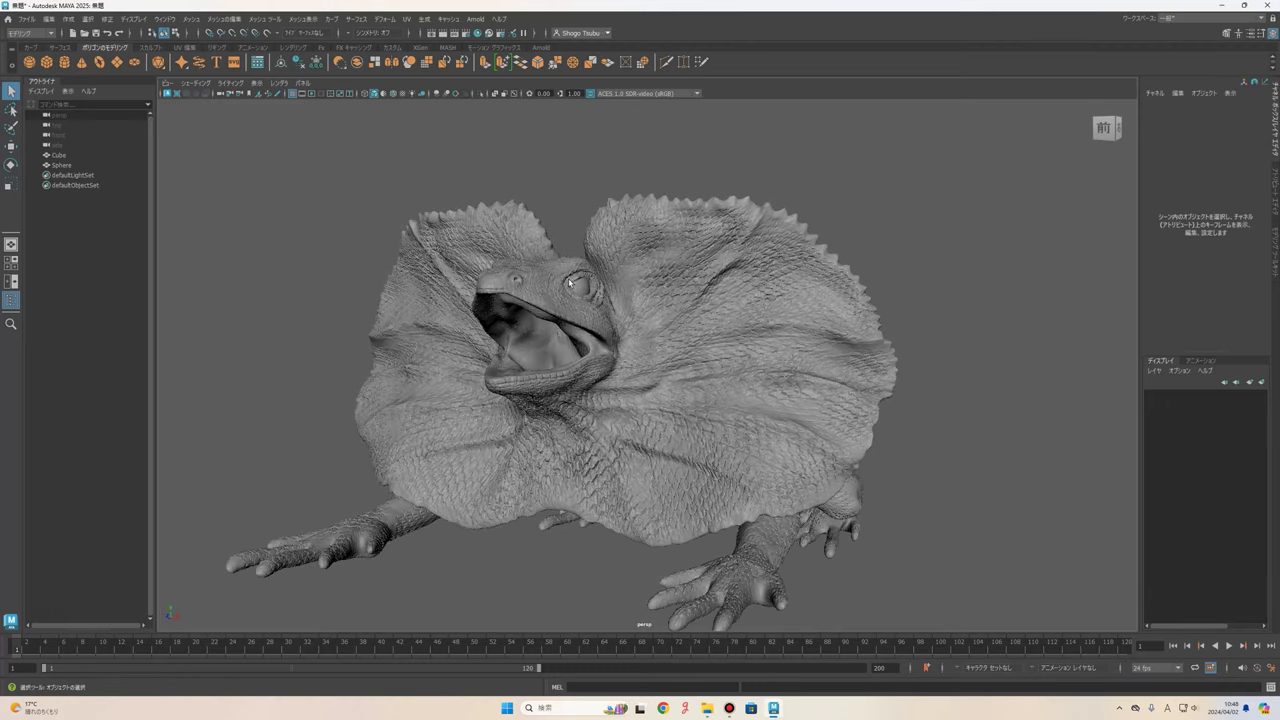
pyautogui.click(570, 283)
pyautogui.scroll(3, 666, 249)
pyautogui.scroll(2, 674, 266)
pyautogui.click(674, 266)
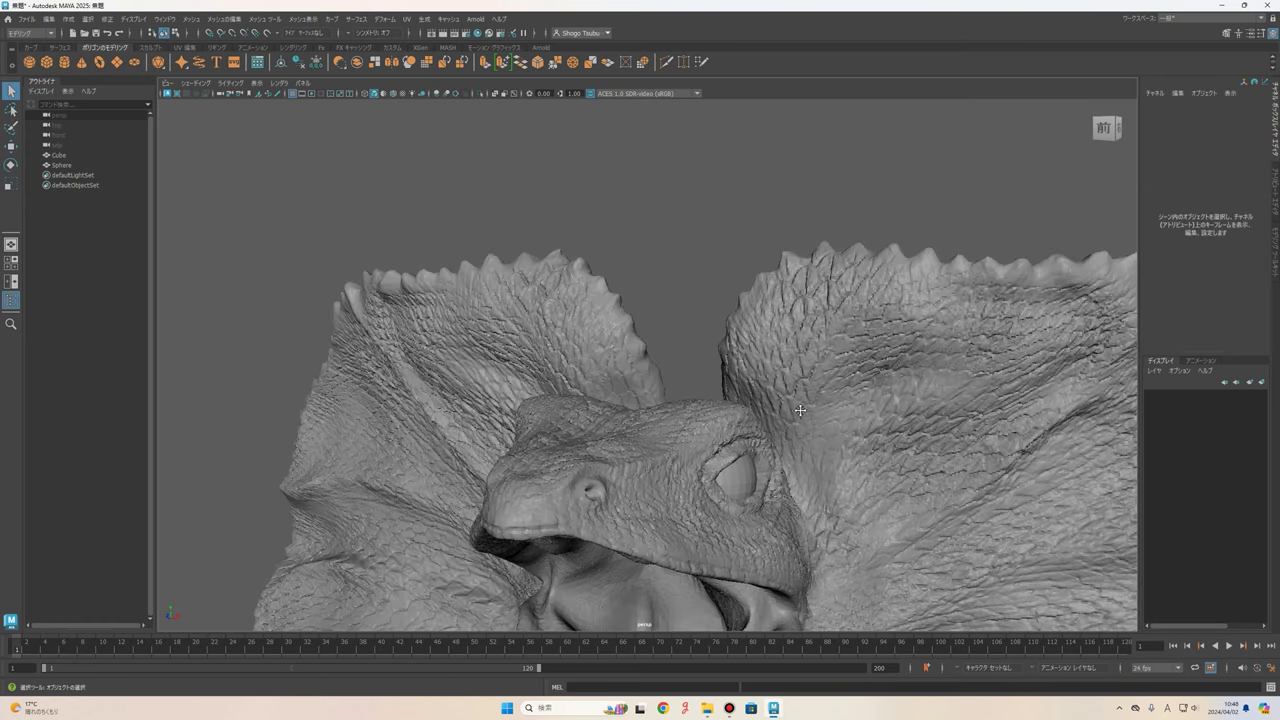
pyautogui.scroll(2, 706, 412)
pyautogui.scroll(3, 577, 494)
pyautogui.click(595, 495)
pyautogui.scroll(-5, 595, 495)
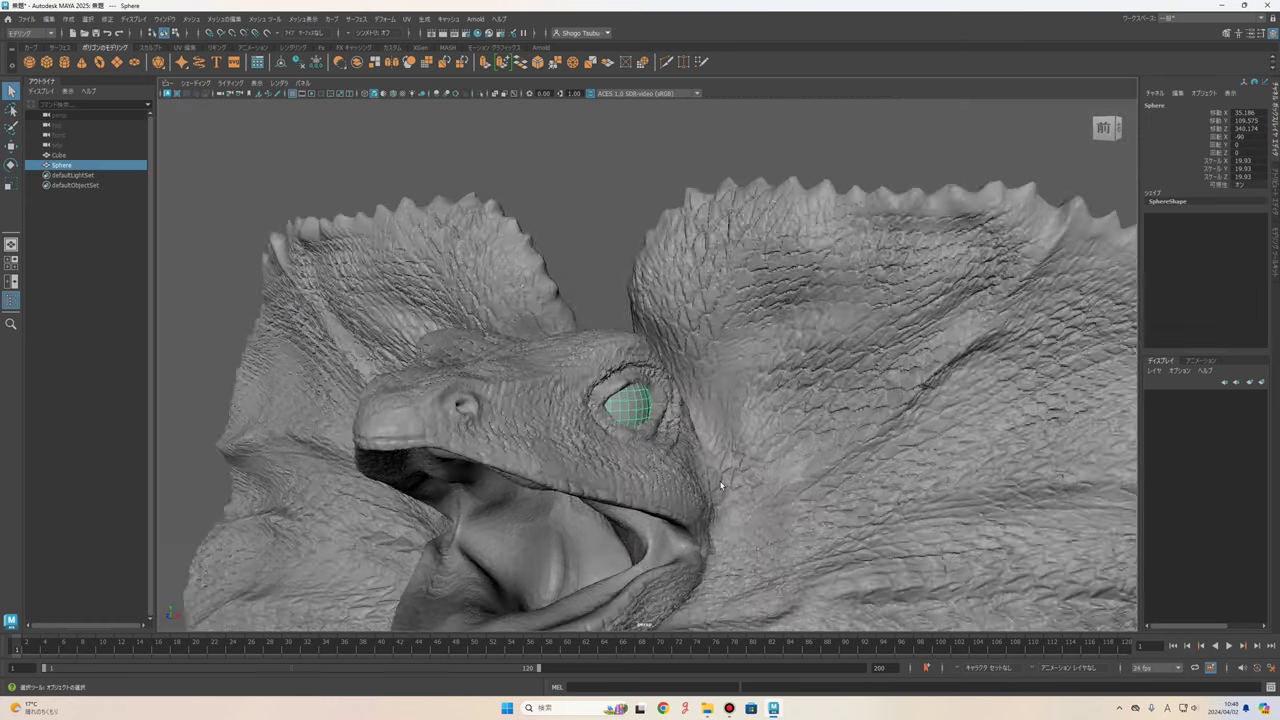
pyautogui.moveTo(595, 495)
pyautogui.keyDown('alt'); pyautogui.mouseDown()
pyautogui.moveTo(720, 460)
pyautogui.moveTo(821, 453)
pyautogui.mouseUp(); pyautogui.keyUp('alt')
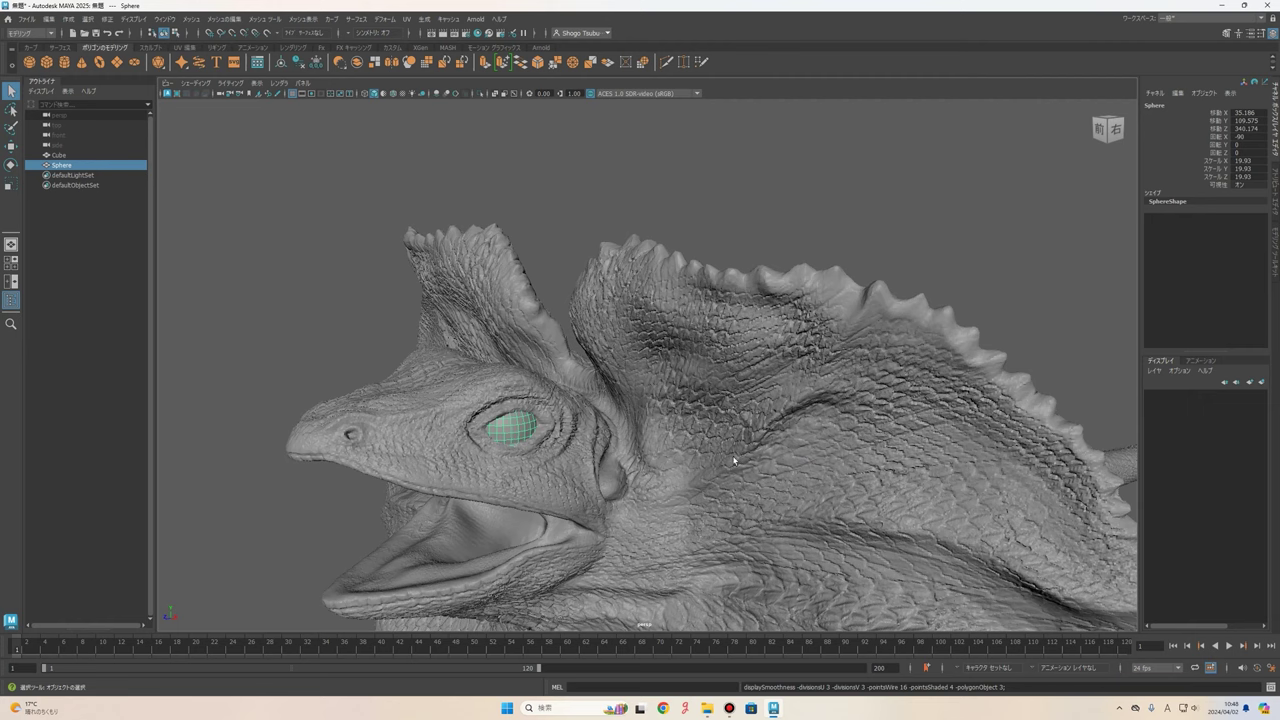
pyautogui.scroll(2, 734, 461)
pyautogui.scroll(2, 666, 247)
pyautogui.scroll(2, 666, 247)
pyautogui.scroll(3, 592, 408)
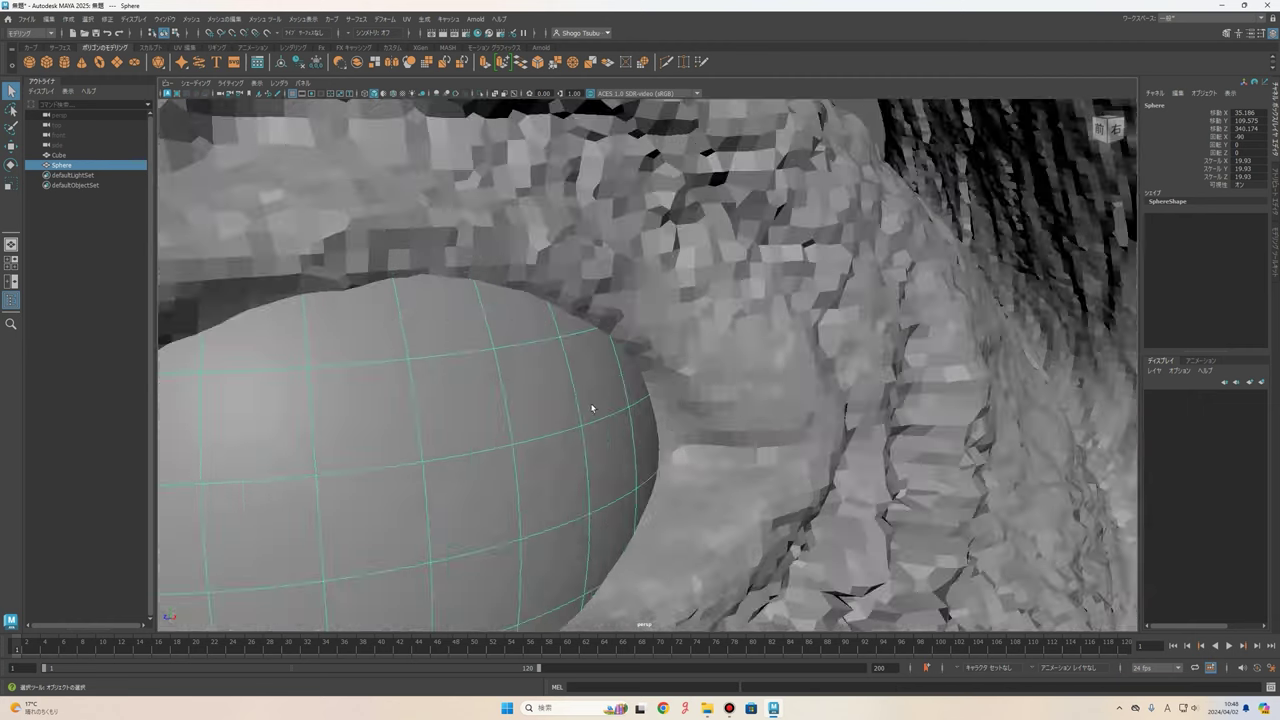
pyautogui.scroll(-5, 592, 408)
pyautogui.keyDown('alt'); pyautogui.moveTo(600, 405); pyautogui.dragTo(646, 400, button='middle'); pyautogui.keyUp('alt')
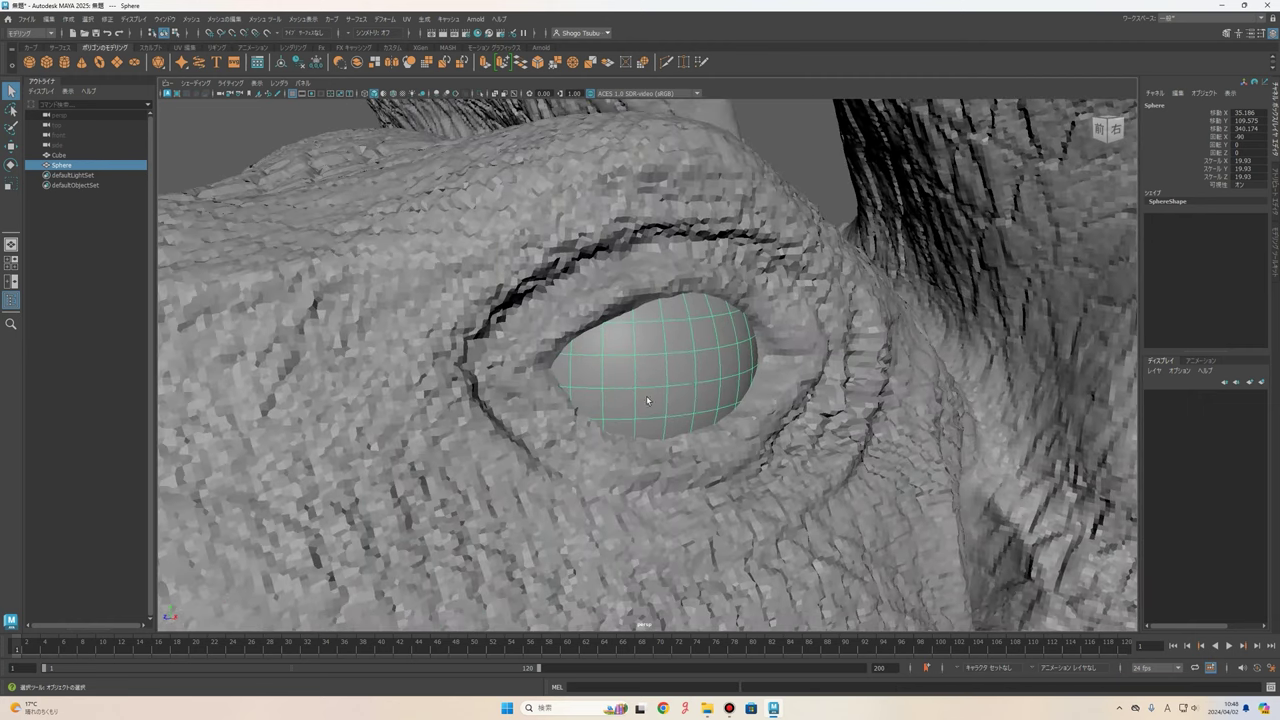
pyautogui.click(815, 145)
pyautogui.scroll(-5, 676, 369)
pyautogui.moveTo(676, 369)
pyautogui.keyDown('alt'); pyautogui.mouseDown()
pyautogui.moveTo(704, 440)
pyautogui.moveTo(718, 431)
pyautogui.mouseUp(); pyautogui.keyUp('alt')
pyautogui.keyDown('alt'); pyautogui.moveTo(718, 431); pyautogui.dragTo(585, 429, button='middle'); pyautogui.keyUp('alt')
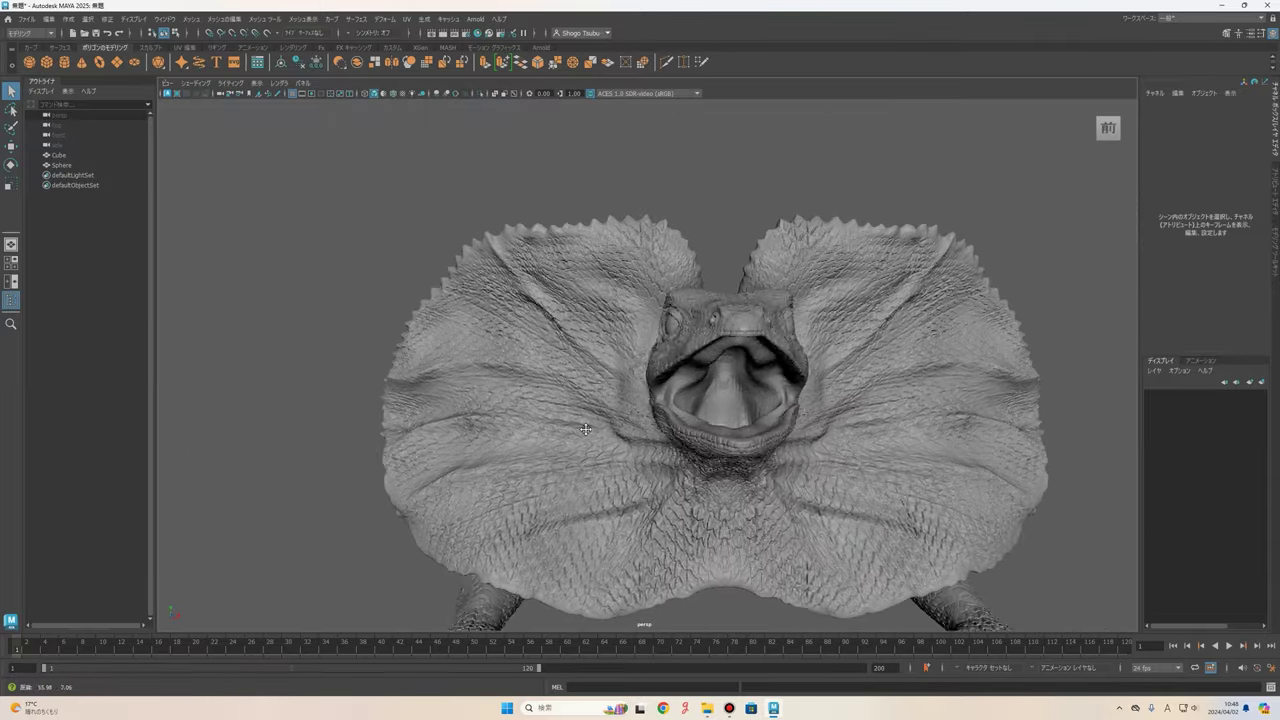
pyautogui.scroll(3, 585, 429)
pyautogui.keyDown('alt'); pyautogui.moveTo(585, 429); pyautogui.dragTo(813, 463); pyautogui.keyUp('alt')
pyautogui.scroll(3, 813, 463)
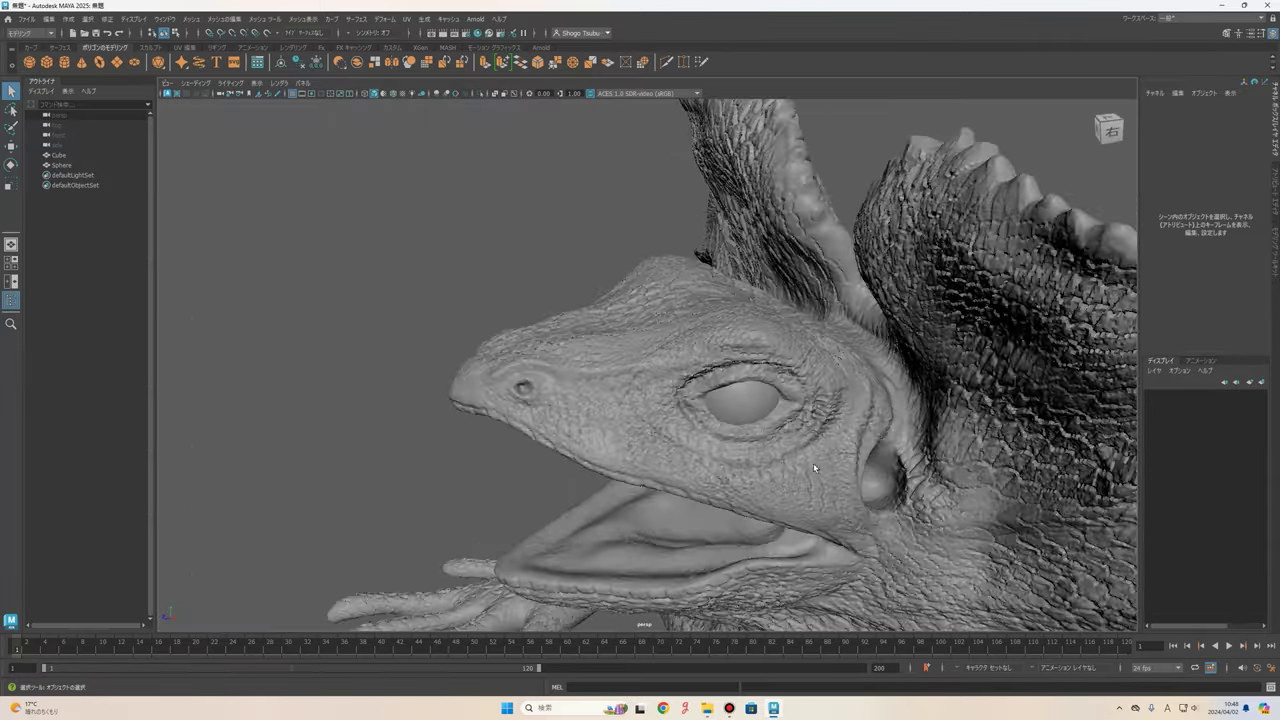
pyautogui.click(30, 62)
pyautogui.click(31, 62)
pyautogui.scroll(-3, 672, 321)
pyautogui.scroll(-2, 751, 436)
pyautogui.scroll(1, 751, 436)
pyautogui.scroll(2, 724, 387)
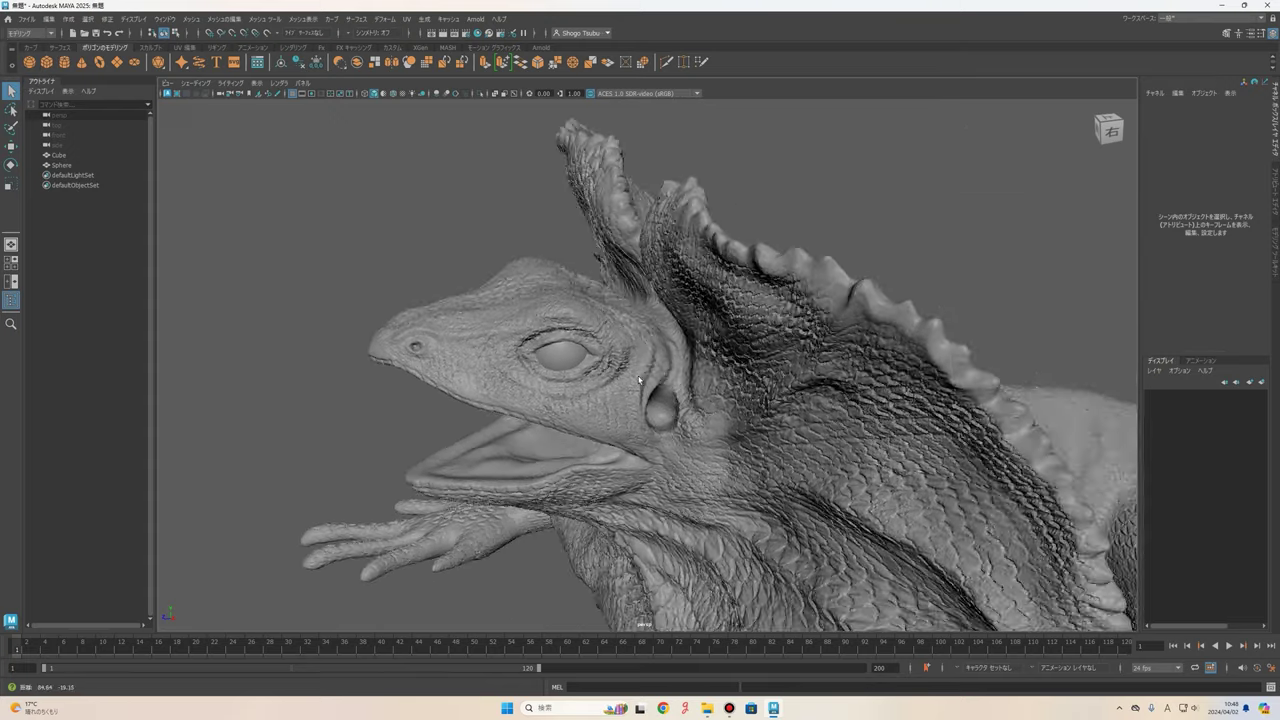
pyautogui.scroll(4, 600, 385)
pyautogui.scroll(-2, 449, 386)
pyautogui.keyDown('alt'); pyautogui.moveTo(449, 381); pyautogui.dragTo(587, 374); pyautogui.keyUp('alt')
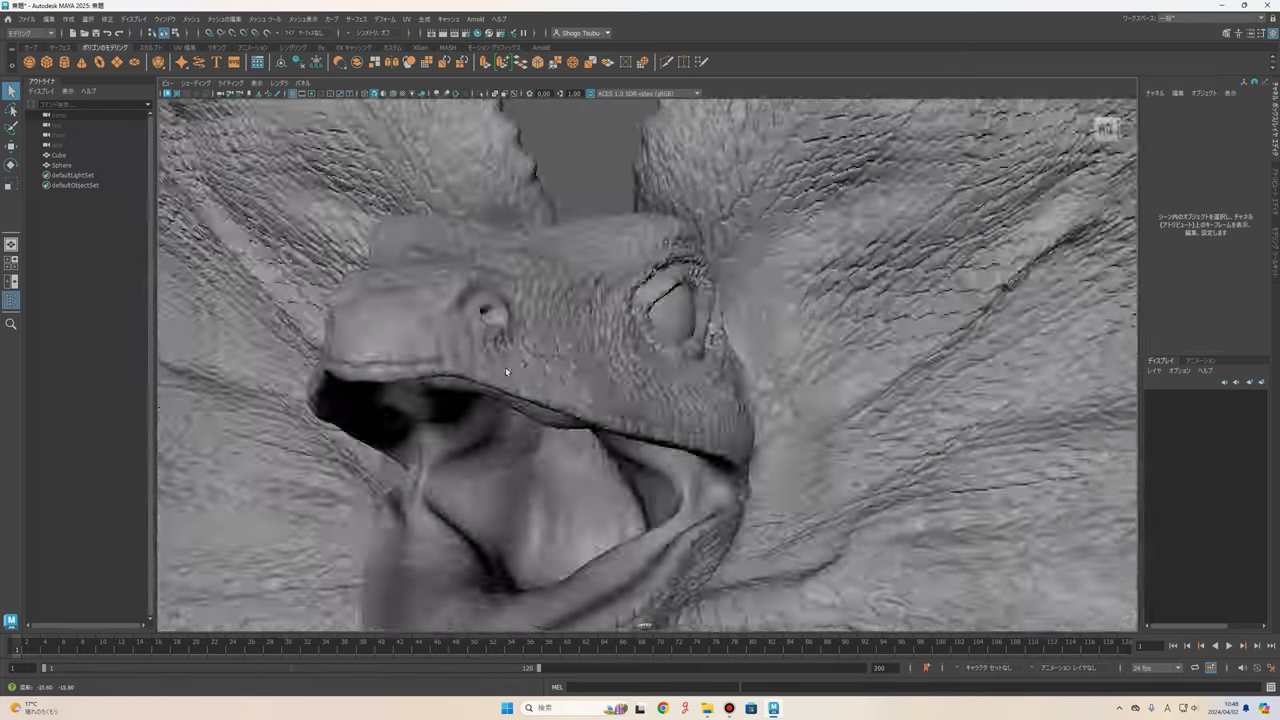
pyautogui.scroll(-3, 587, 374)
pyautogui.scroll(-3, 698, 453)
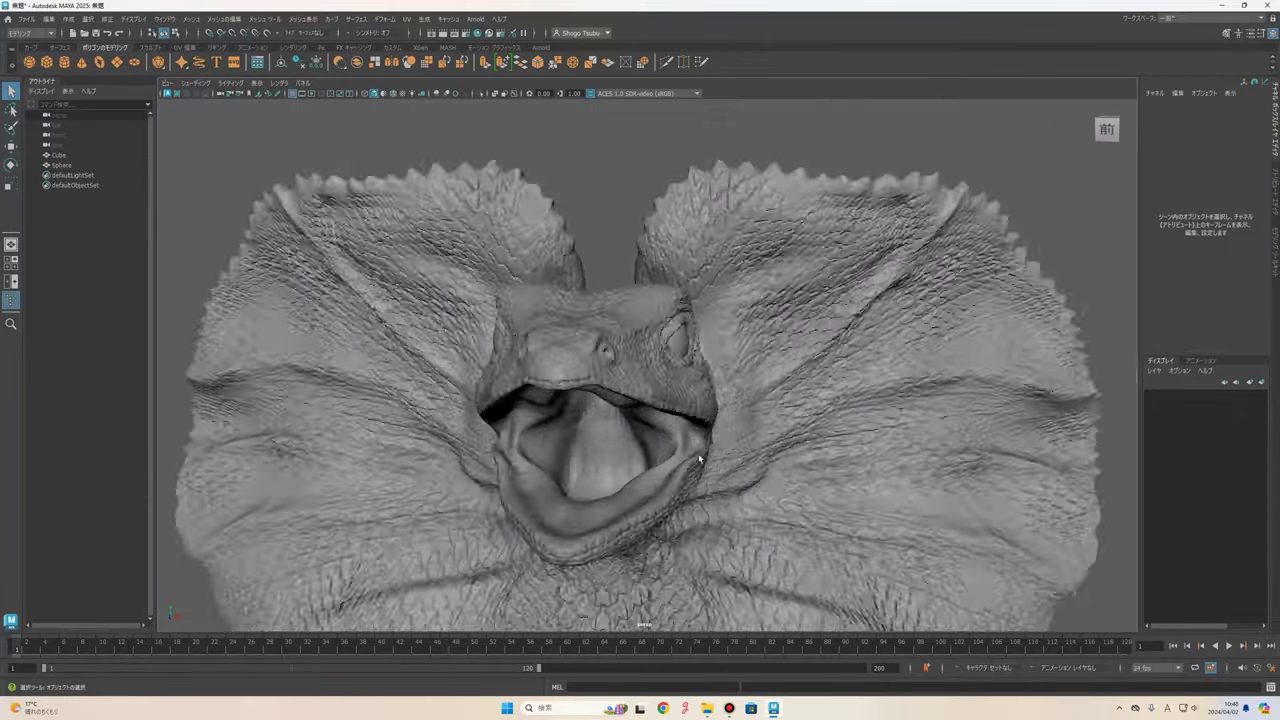
pyautogui.scroll(-3, 698, 453)
pyautogui.scroll(1, 993, 411)
pyautogui.scroll(1, 945, 496)
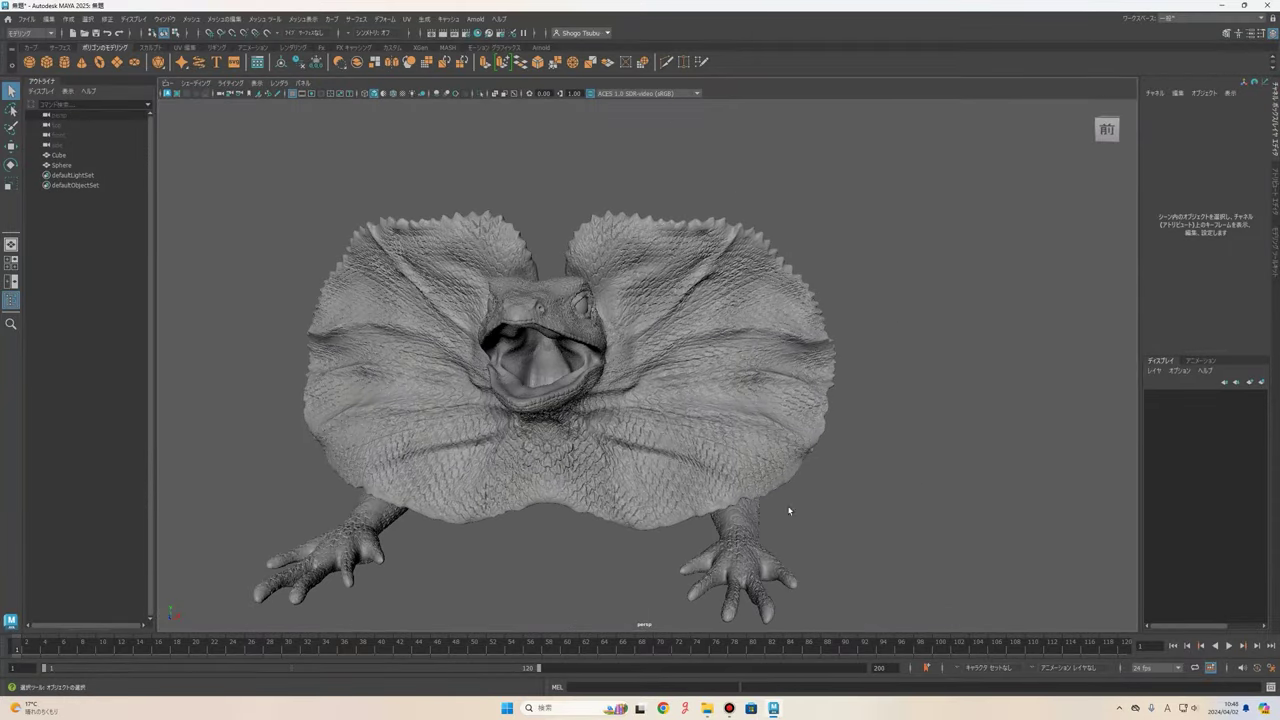
pyautogui.scroll(3, 698, 432)
pyautogui.scroll(-2, 698, 432)
pyautogui.keyDown('alt'); pyautogui.moveTo(698, 432); pyautogui.dragTo(808, 401); pyautogui.keyUp('alt')
pyautogui.press('[')
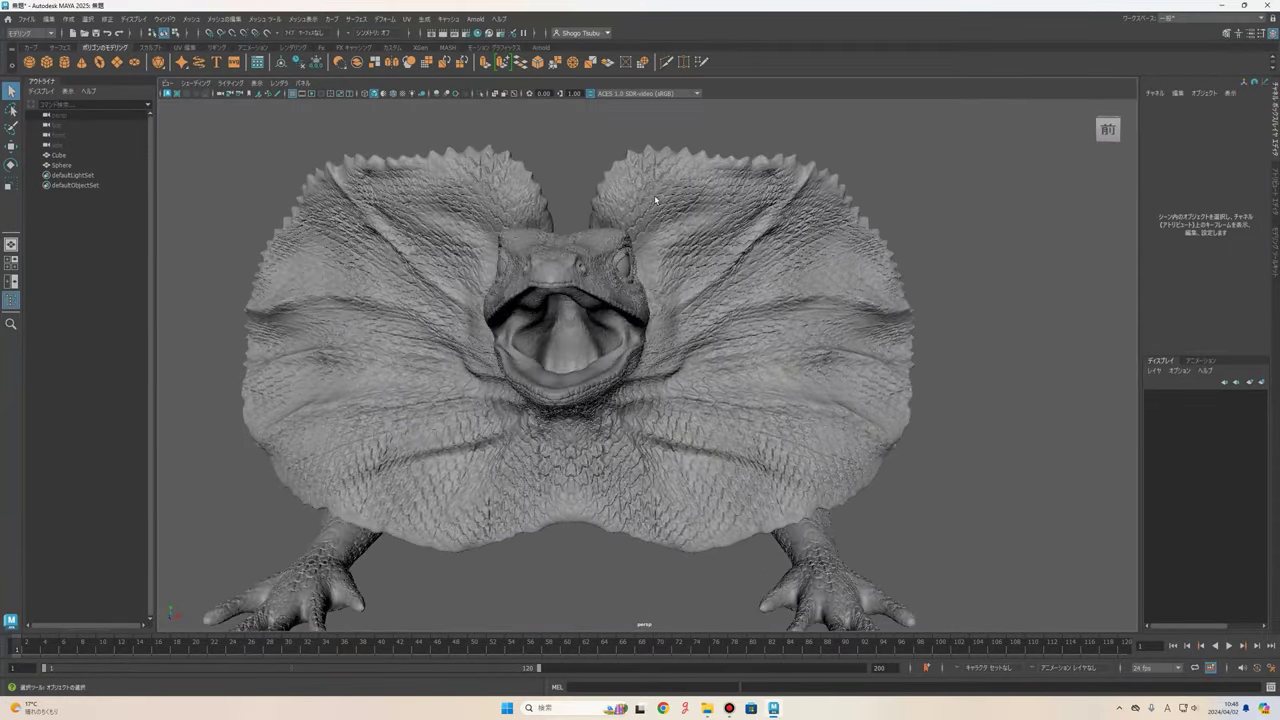
pyautogui.scroll(-1, 699, 257)
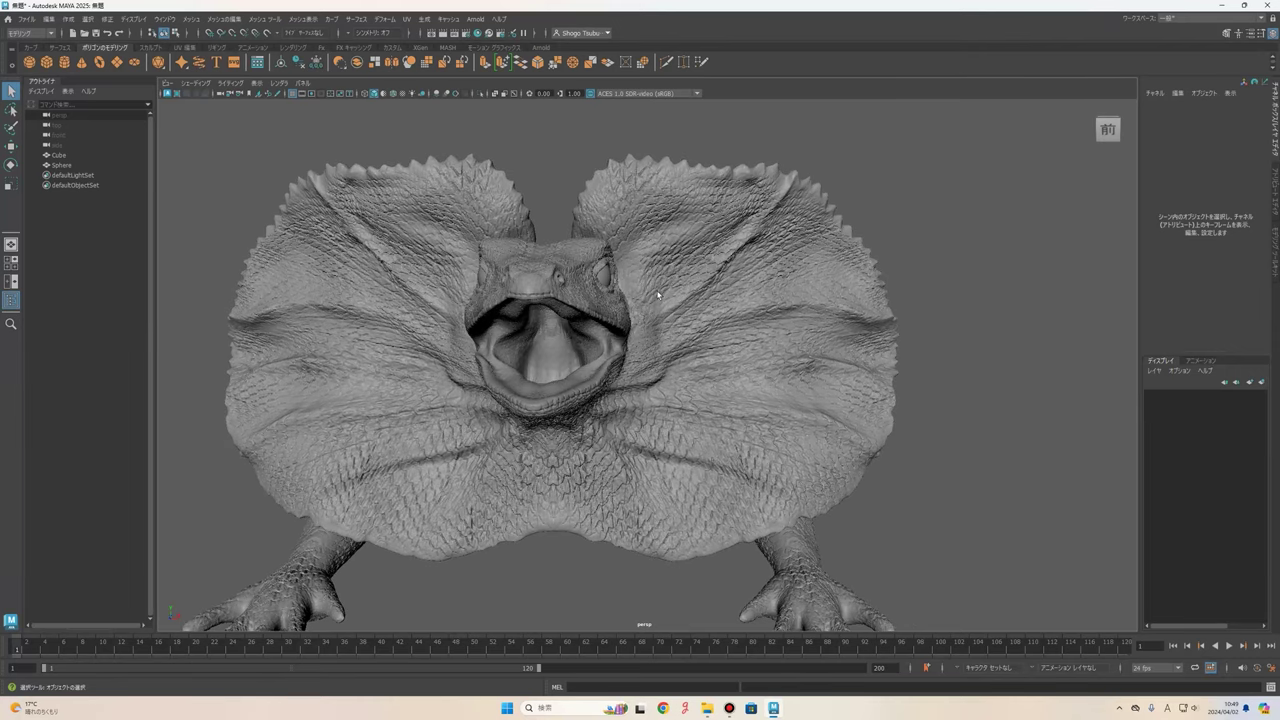
# - Select the Cube lizard mesh in the Outliner, toggling Make Live several times along the way
pyautogui.click(643, 166)
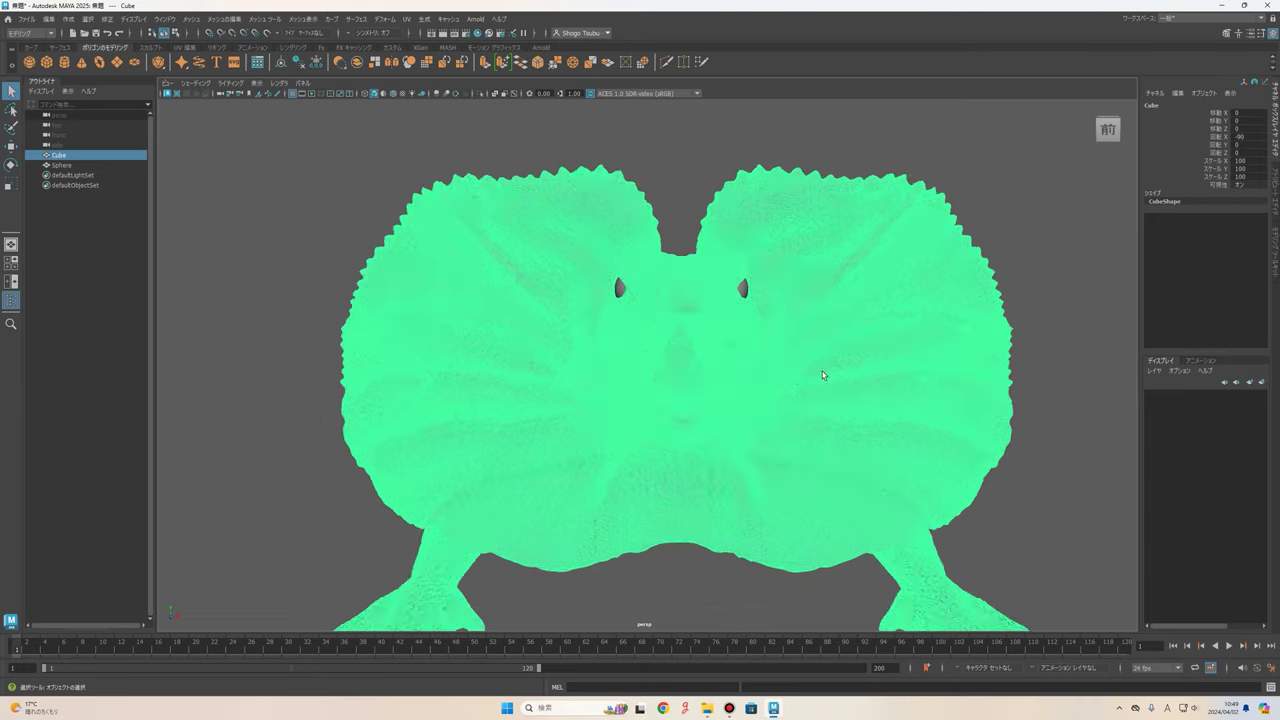
pyautogui.moveTo(823, 371)
pyautogui.keyDown('alt'); pyautogui.mouseDown()
pyautogui.moveTo(570, 455)
pyautogui.moveTo(679, 415)
pyautogui.moveTo(823, 414)
pyautogui.moveTo(684, 452)
pyautogui.moveTo(684, 472)
pyautogui.mouseUp(); pyautogui.keyUp('alt')
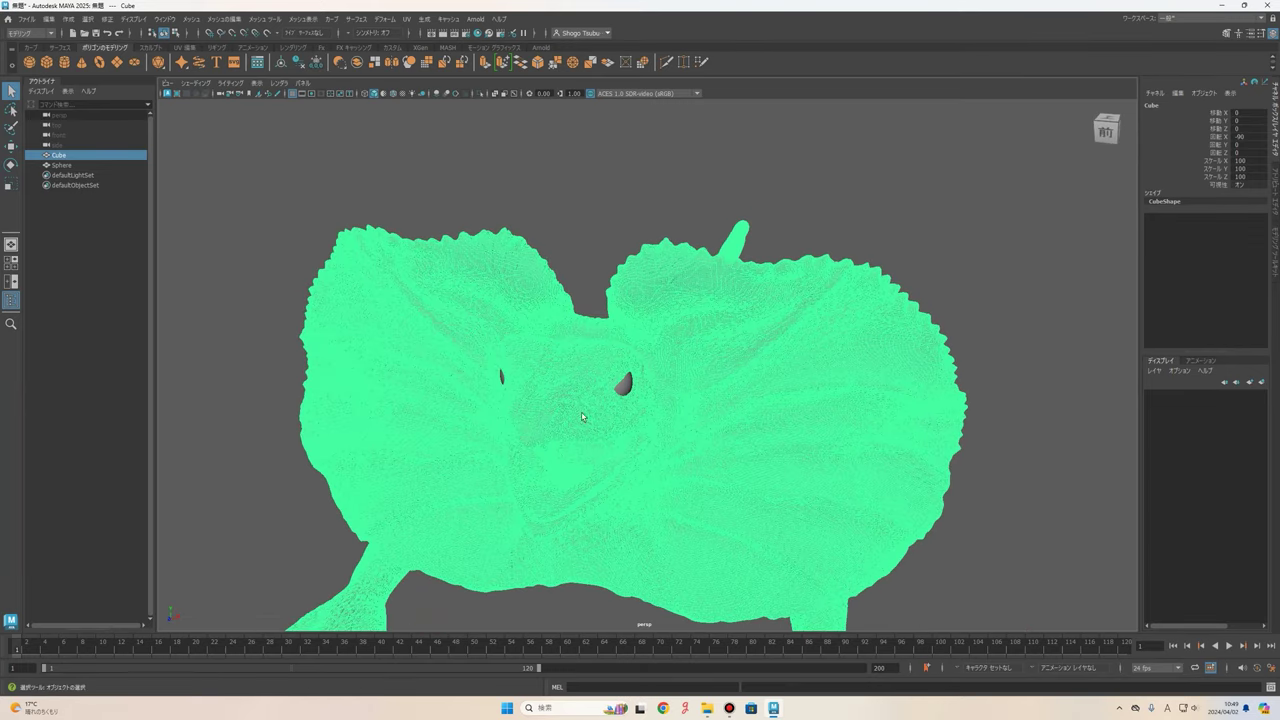
pyautogui.click(270, 36)
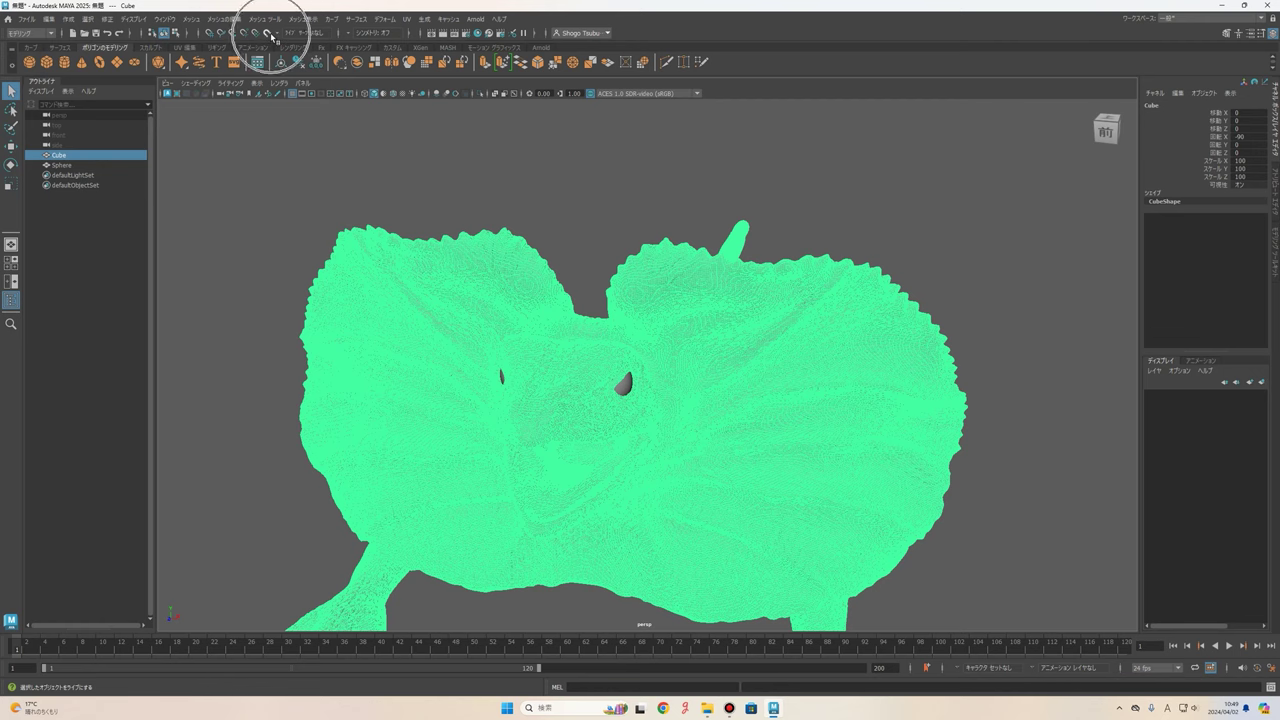
pyautogui.click(270, 36)
pyautogui.click(270, 36)
pyautogui.click(270, 36)
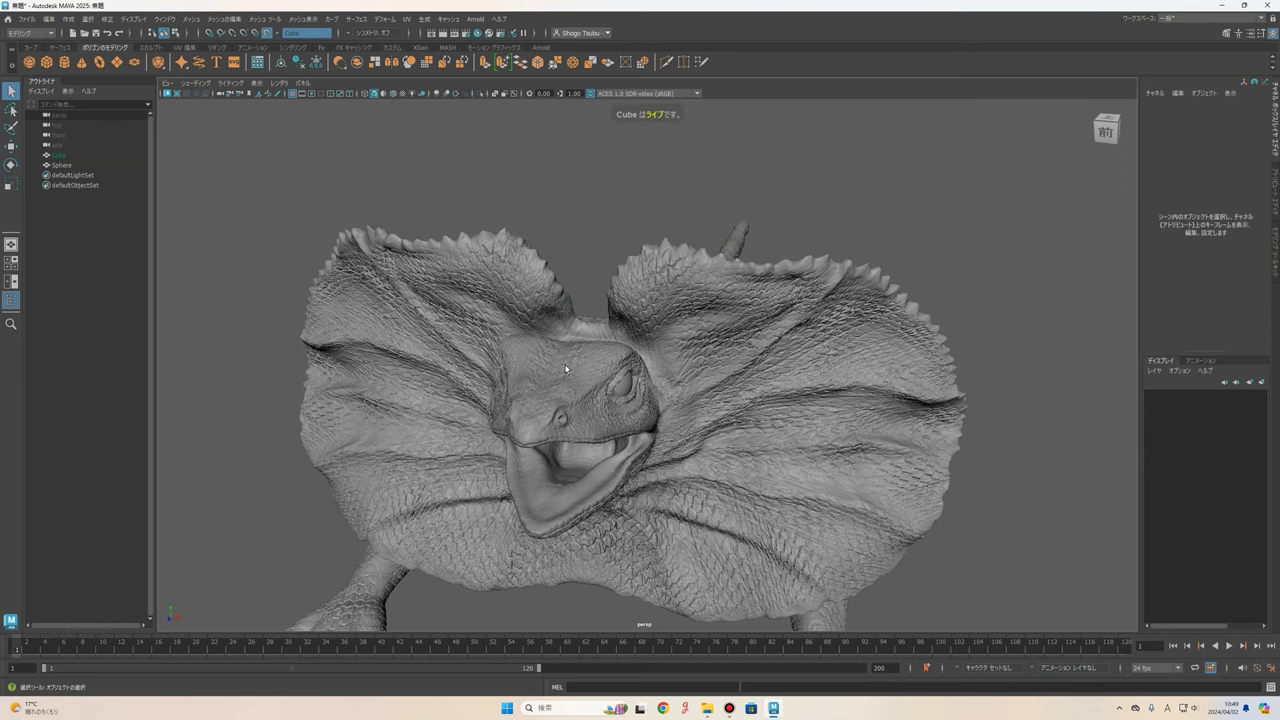
pyautogui.scroll(3, 736, 389)
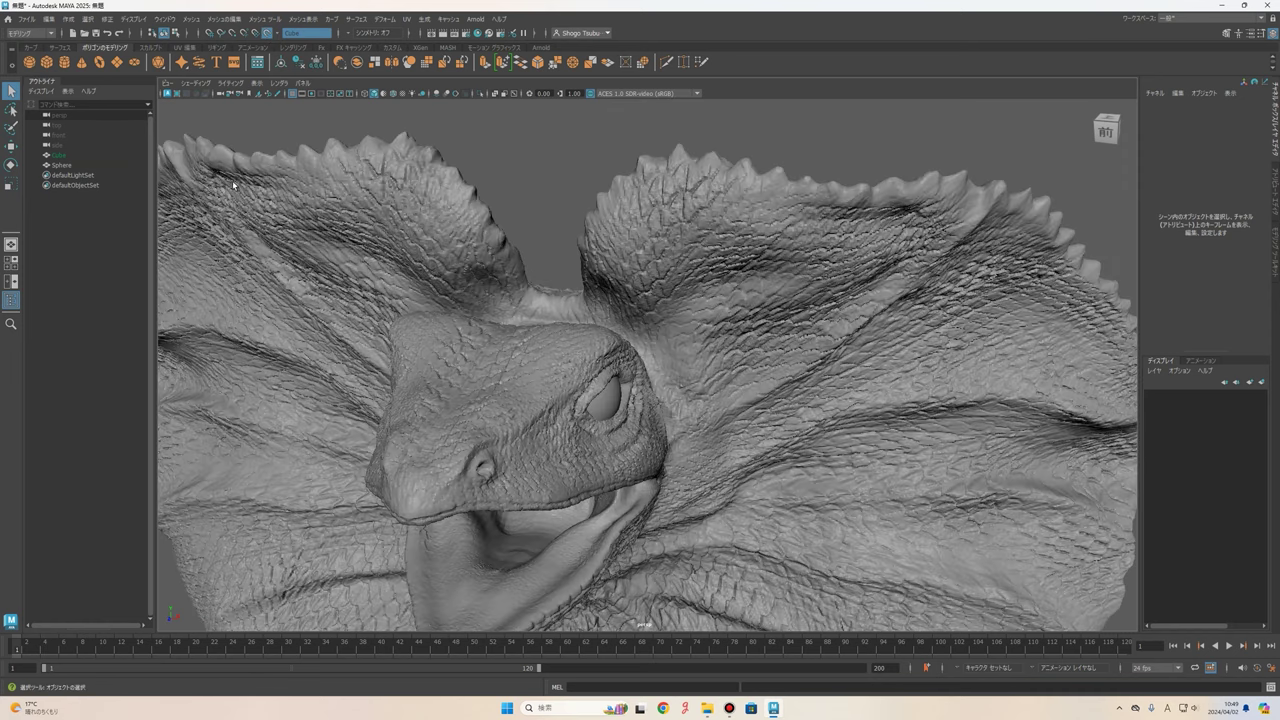
pyautogui.click(62, 155)
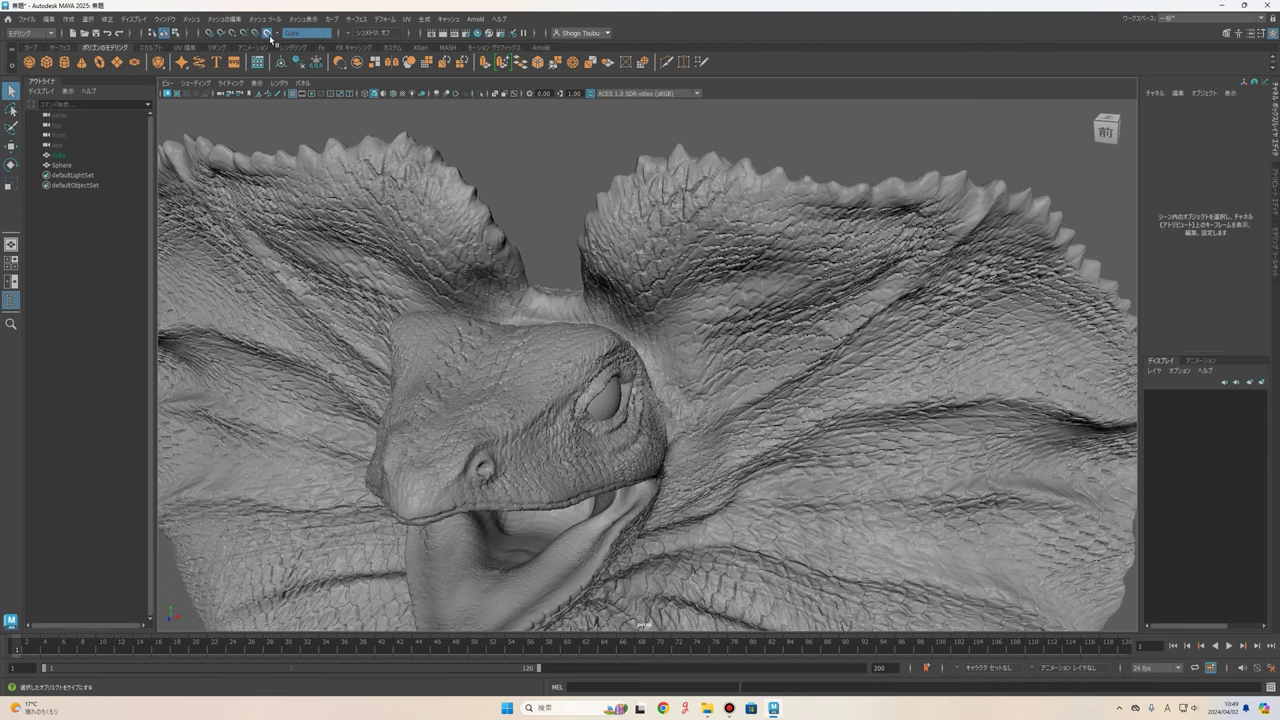
pyautogui.click(268, 33)
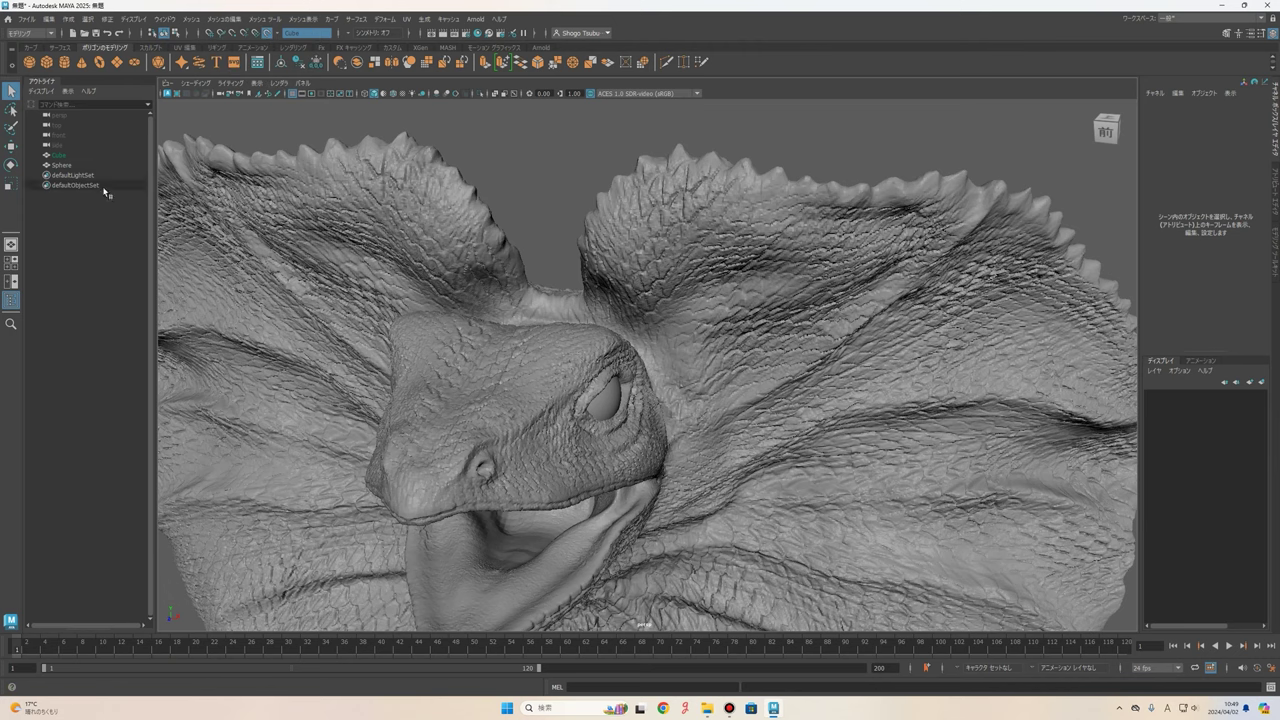
pyautogui.click(100, 155)
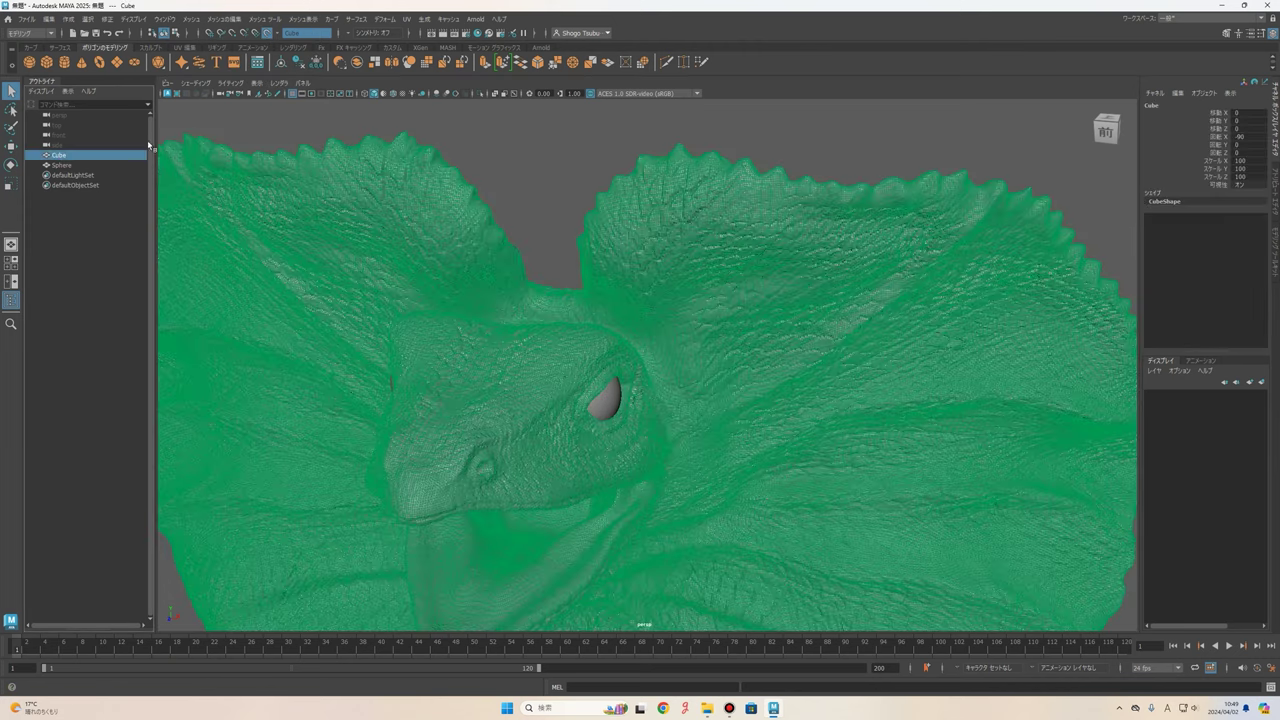
# - Rename Cube in the Outliner by appending _HIGH to get Erimaki_HIGH, then deselect it
pyautogui.doubleClick(62, 157)
pyautogui.write('Erimaki')
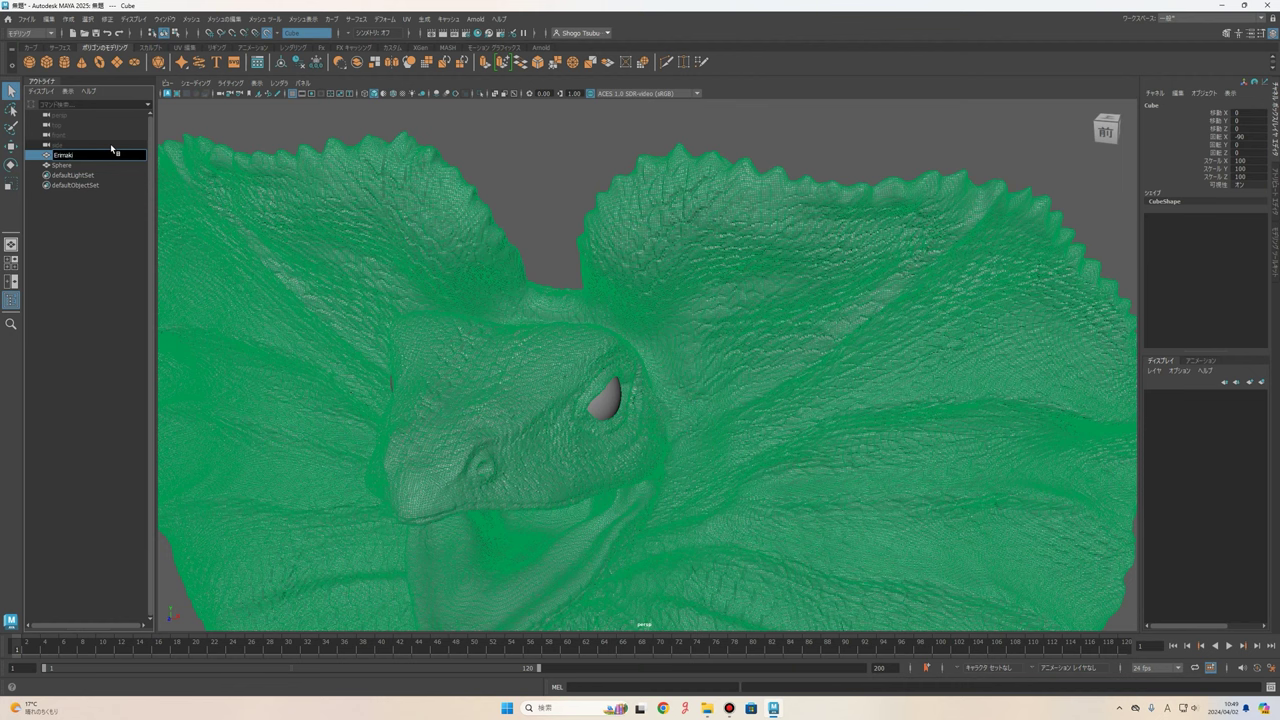
pyautogui.write('_')
pyautogui.write('HIGH')
pyautogui.press('Return')
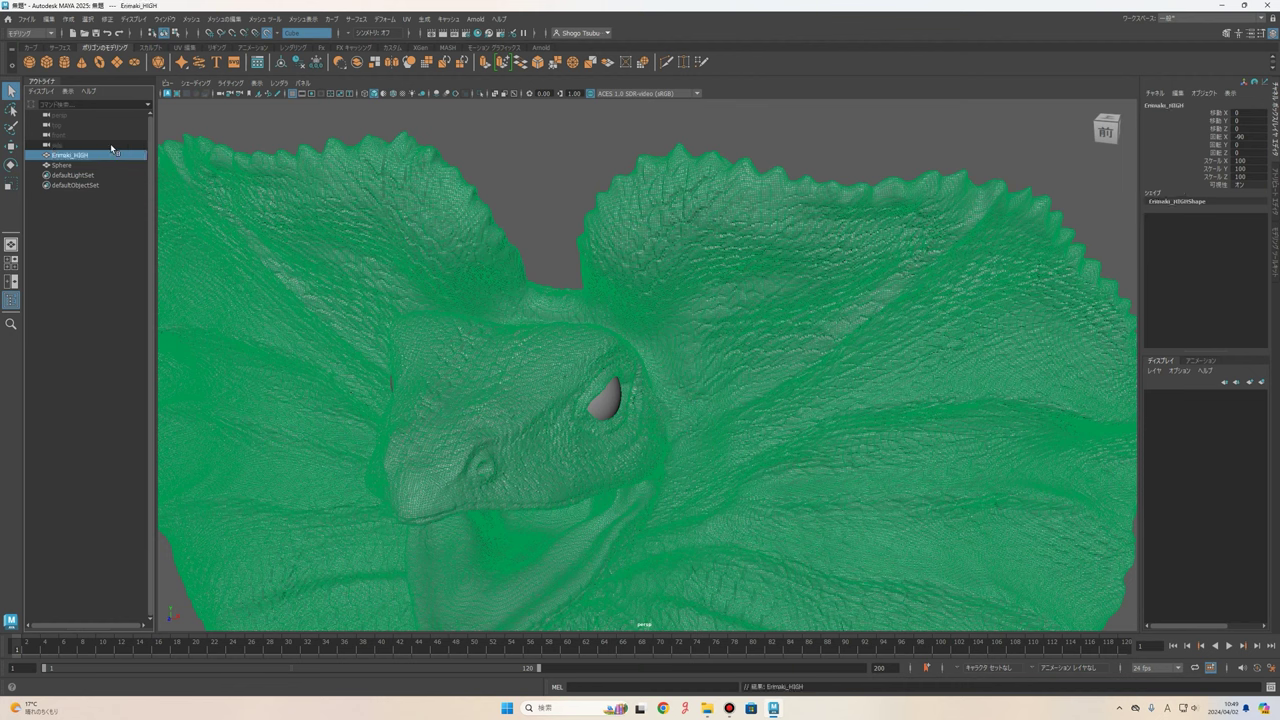
pyautogui.click(480, 163)
pyautogui.click(98, 156)
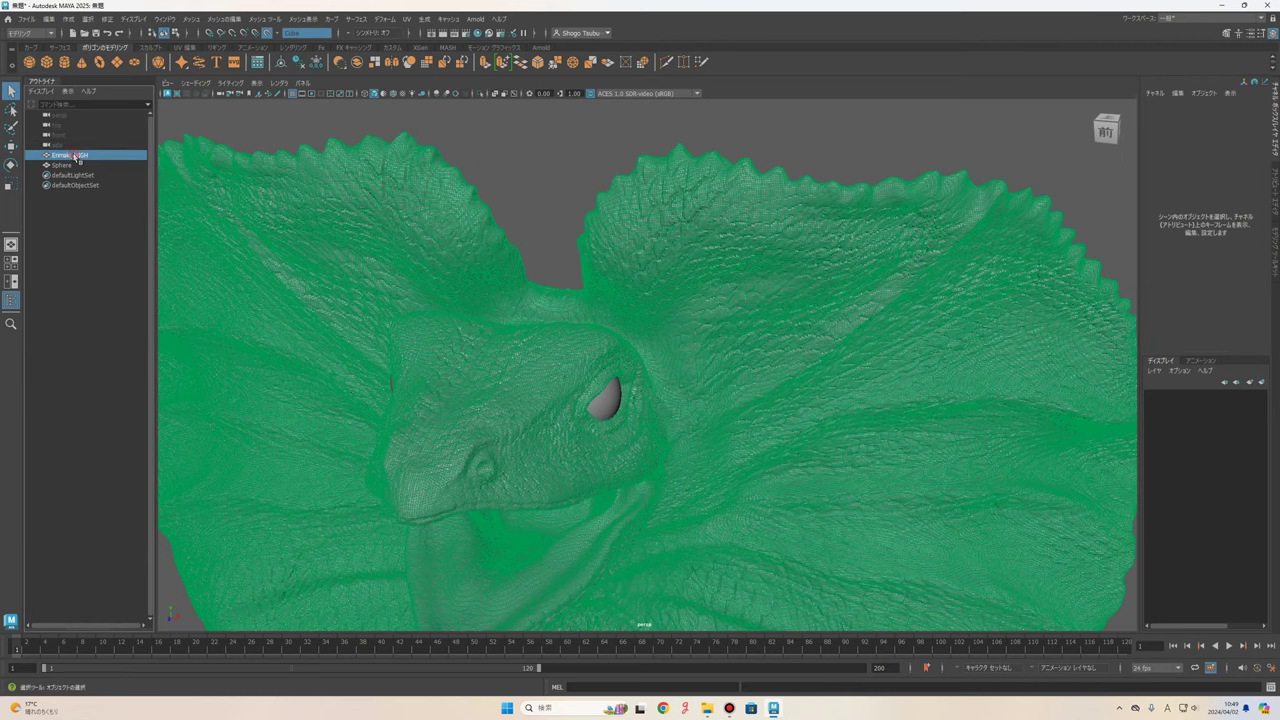
pyautogui.click(263, 128)
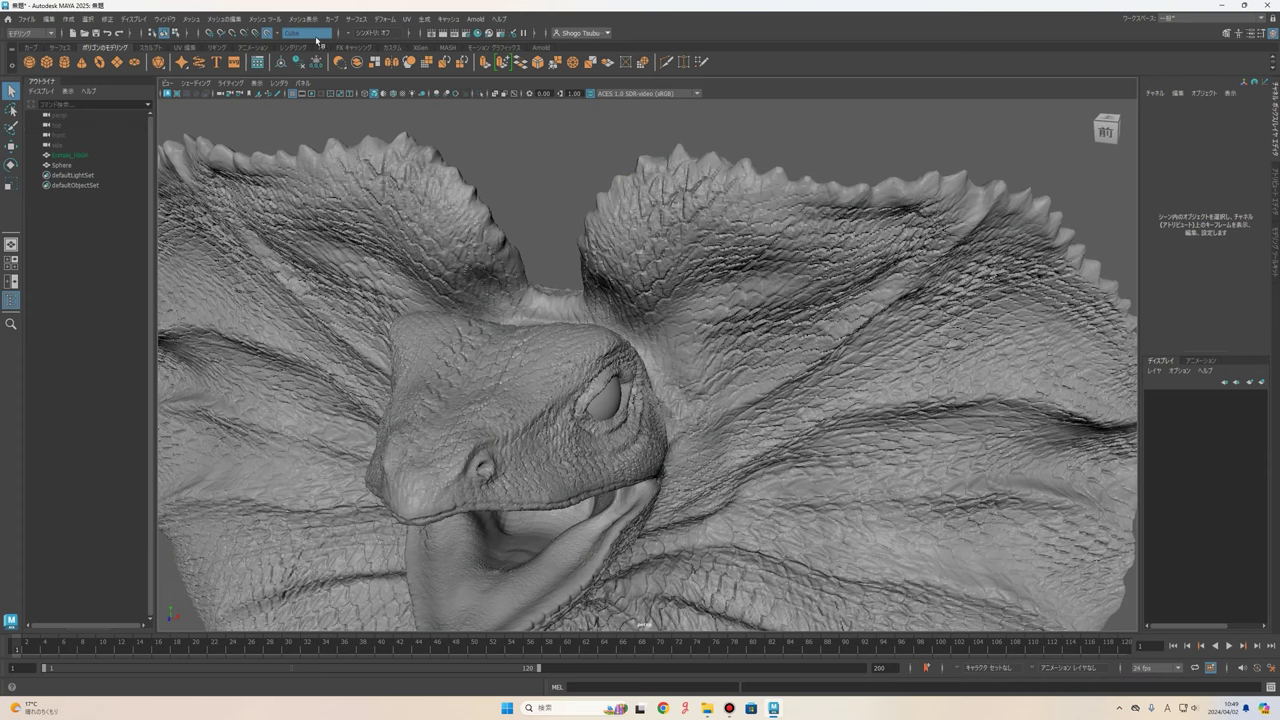
# - Clear the old live surface, make Erimaki_HIGH live, then deselect it and orbit left
pyautogui.click(272, 35)
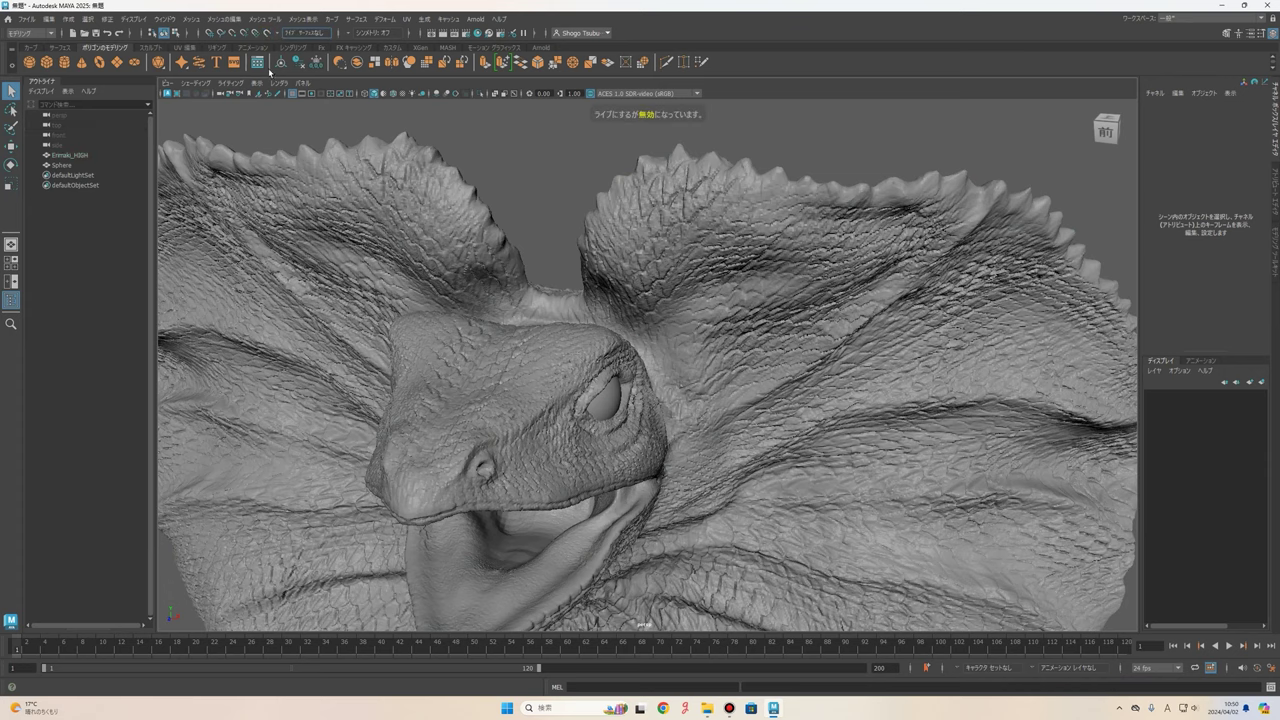
pyautogui.click(377, 157)
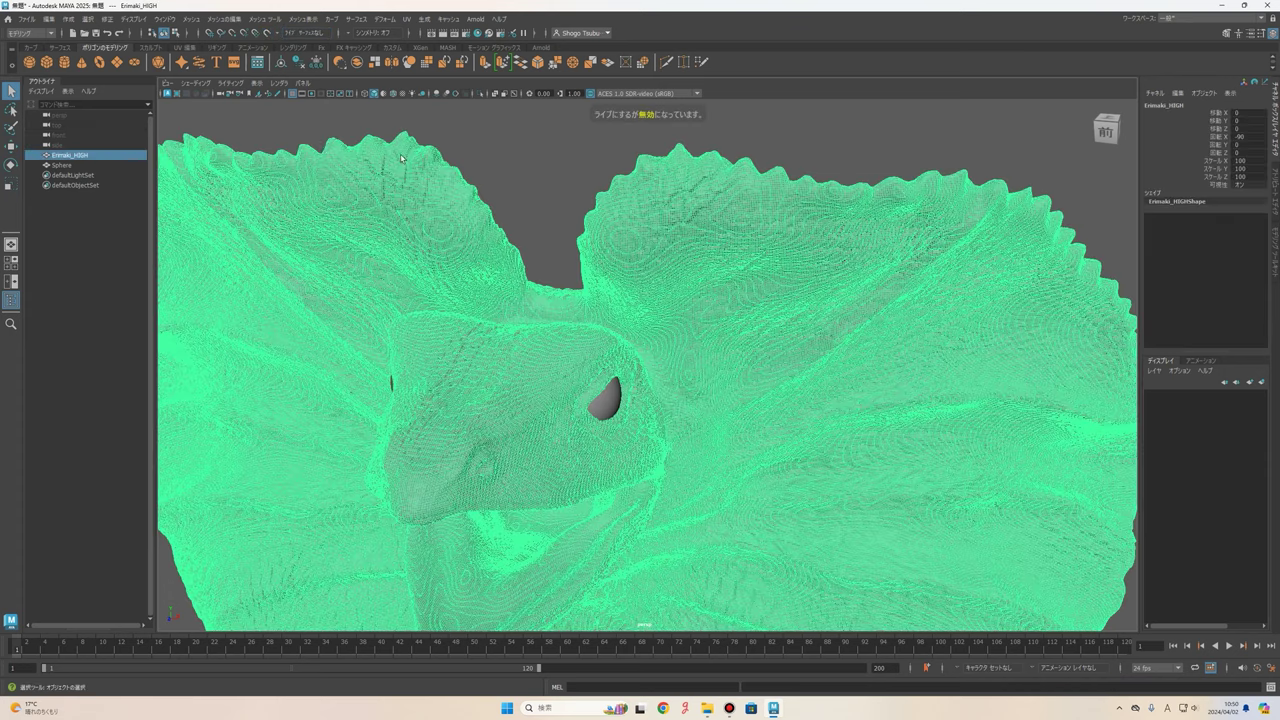
pyautogui.click(270, 37)
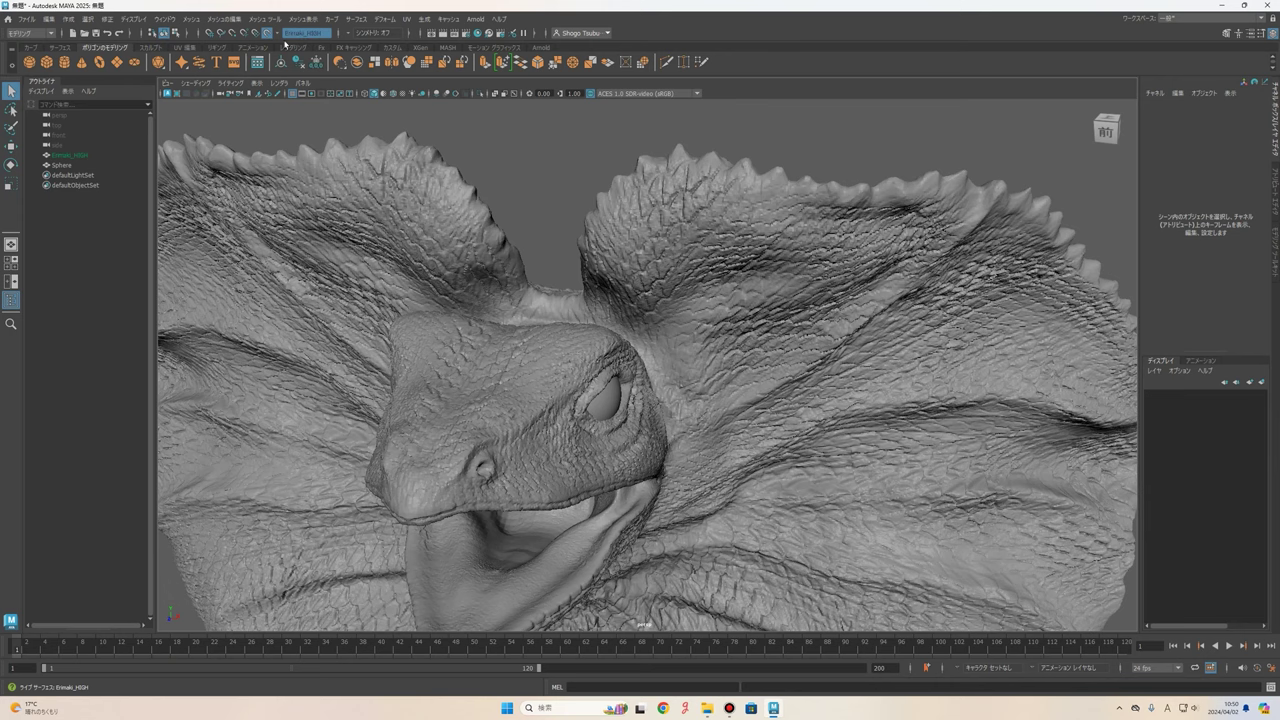
pyautogui.click(118, 158)
pyautogui.click(529, 177)
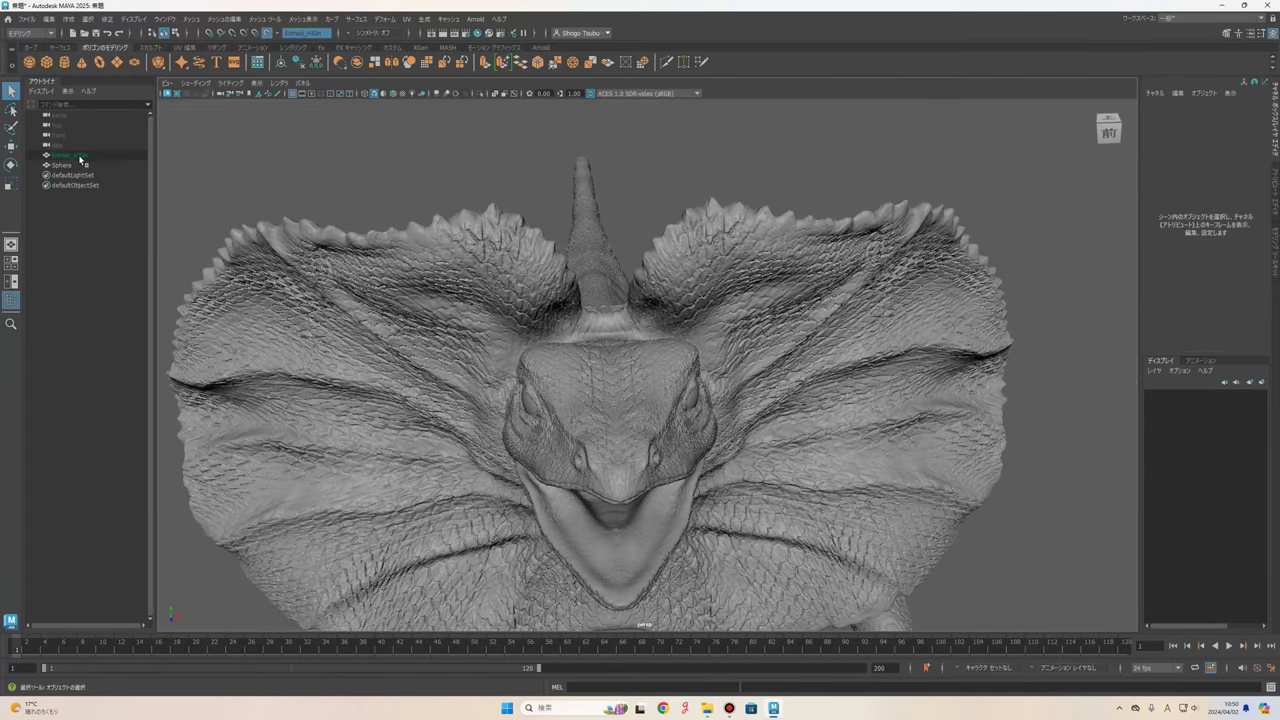
pyautogui.scroll(-3, 793, 371)
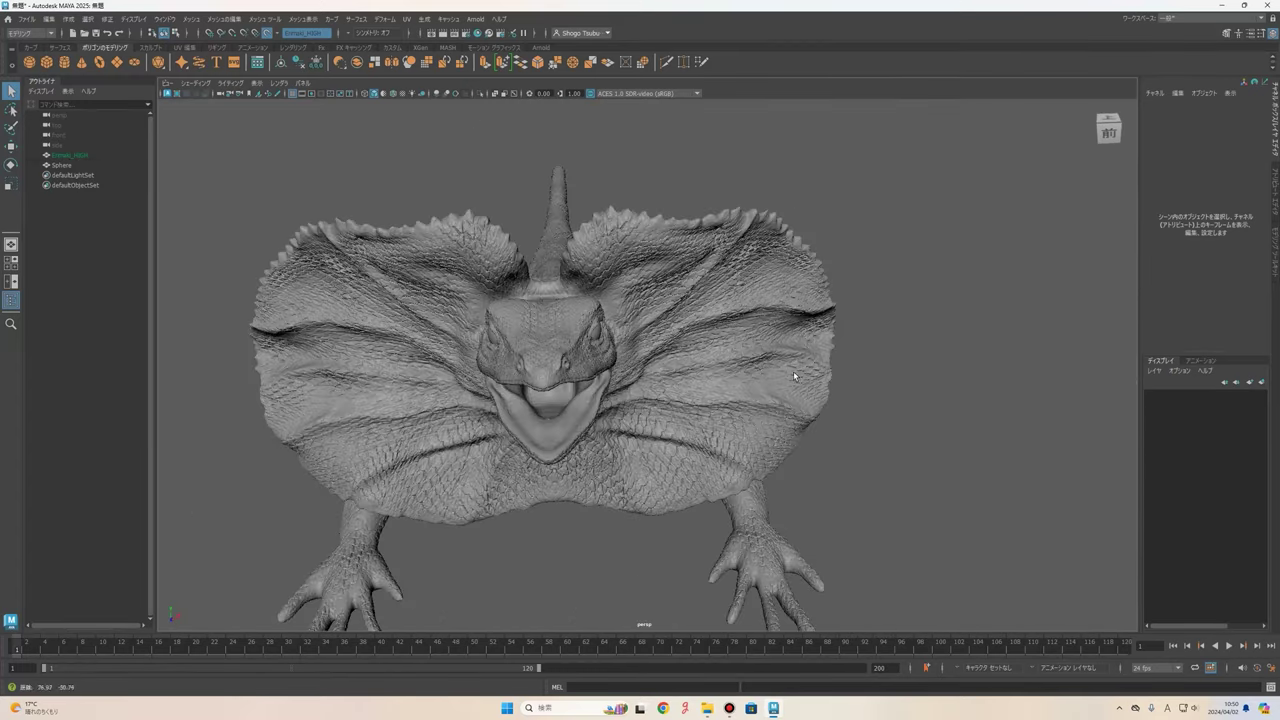
pyautogui.scroll(3, 789, 362)
pyautogui.keyDown('alt'); pyautogui.moveTo(715, 338); pyautogui.dragTo(642, 321); pyautogui.keyUp('alt')
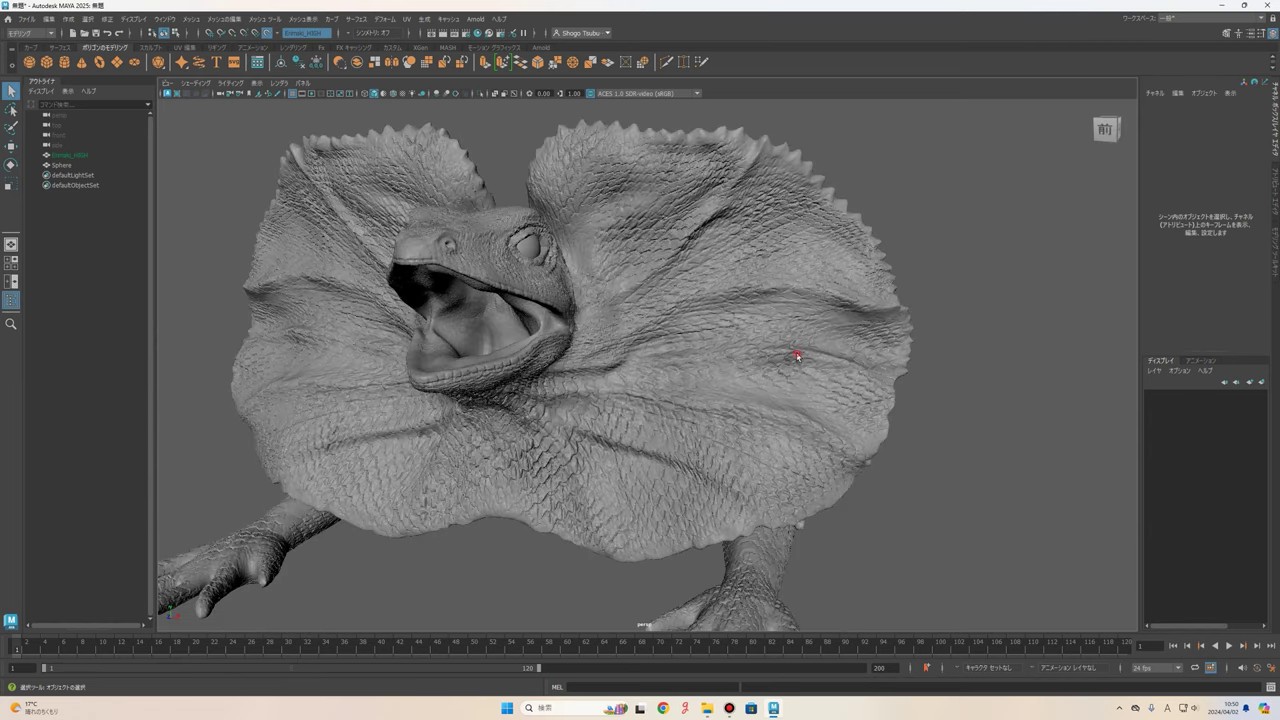
pyautogui.scroll(5, 743, 362)
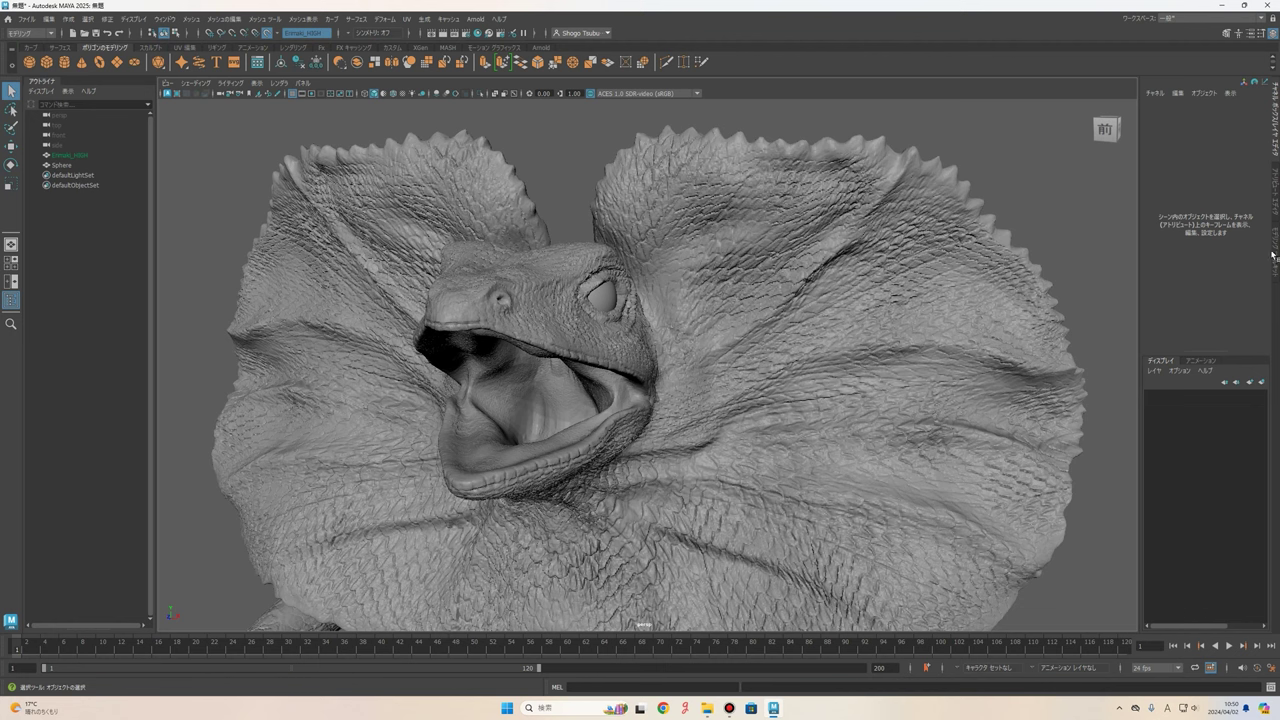
# - Show and widen the Modeling Toolkit panel and try starting Quad Draw
pyautogui.click(1277, 256)
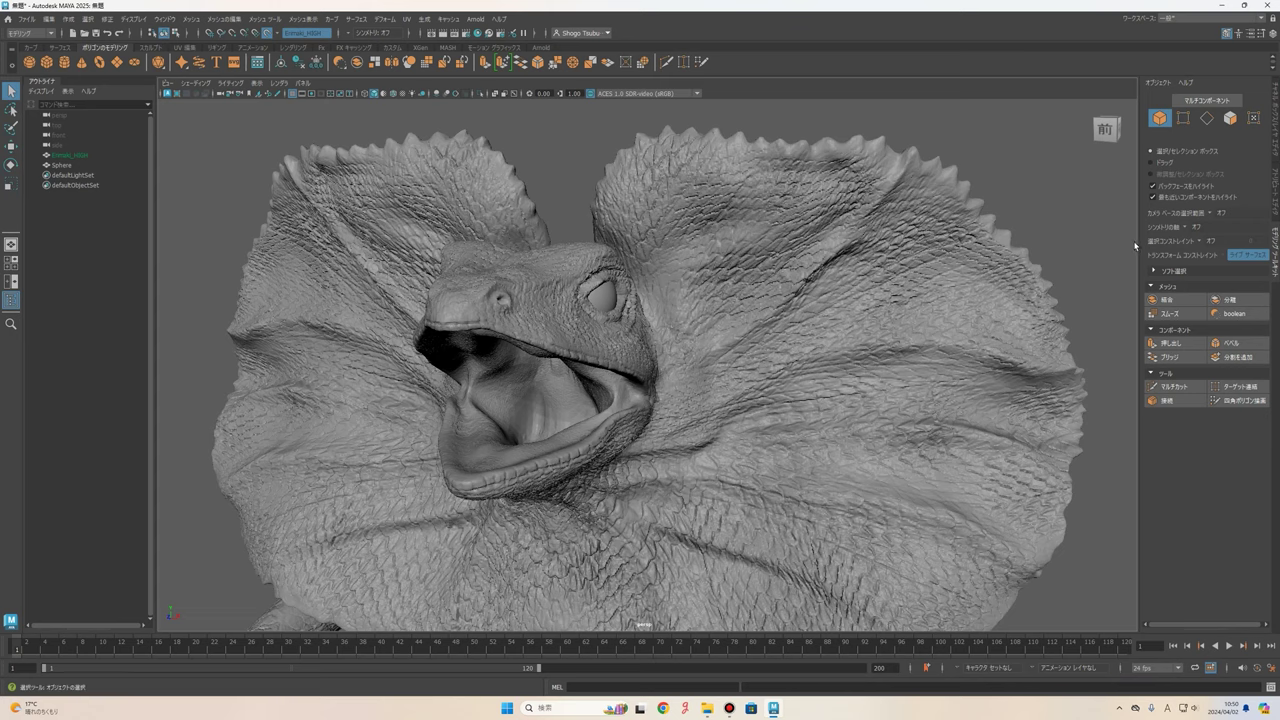
pyautogui.moveTo(1138, 246); pyautogui.dragTo(1102, 246)
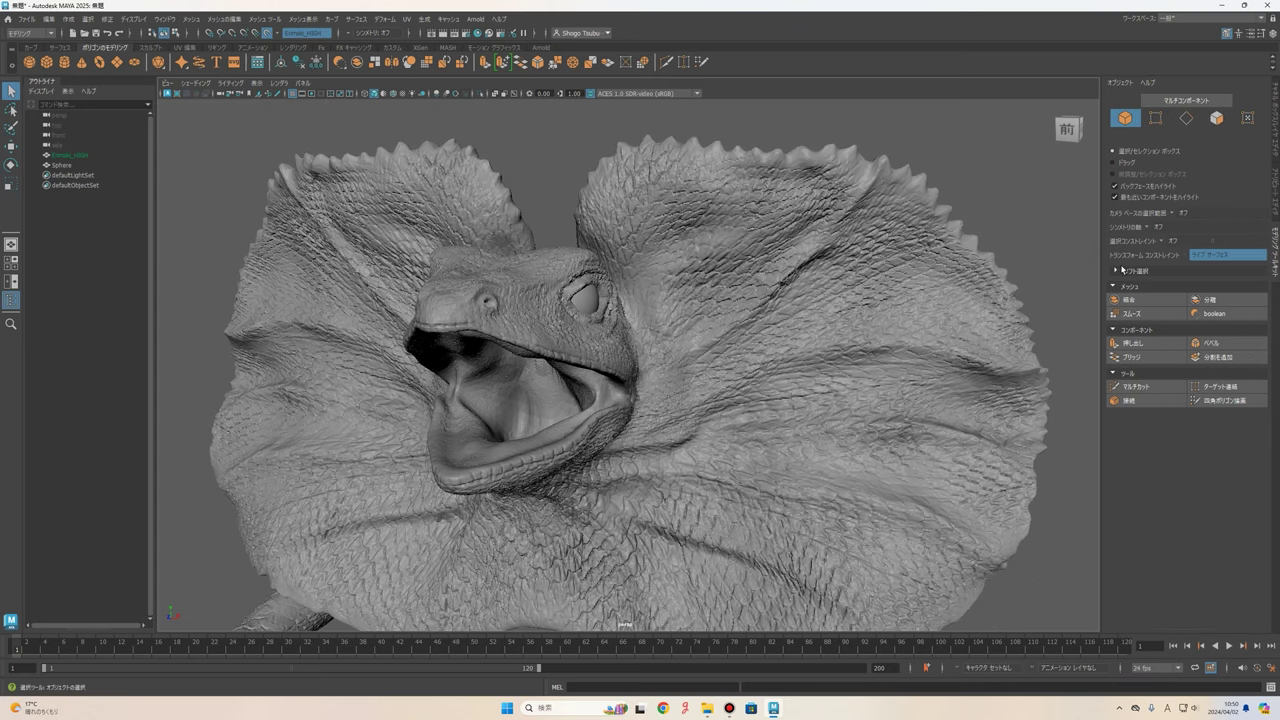
pyautogui.click(1218, 404)
pyautogui.click(1226, 403)
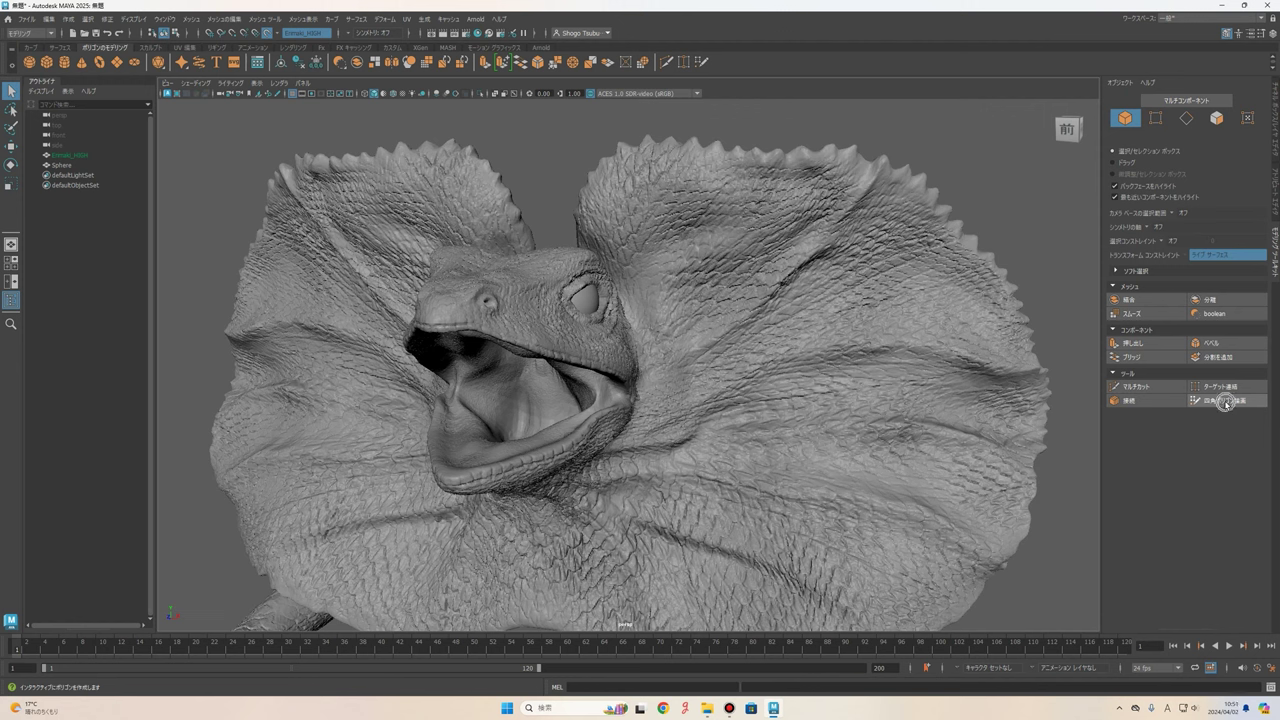
pyautogui.click(1226, 403)
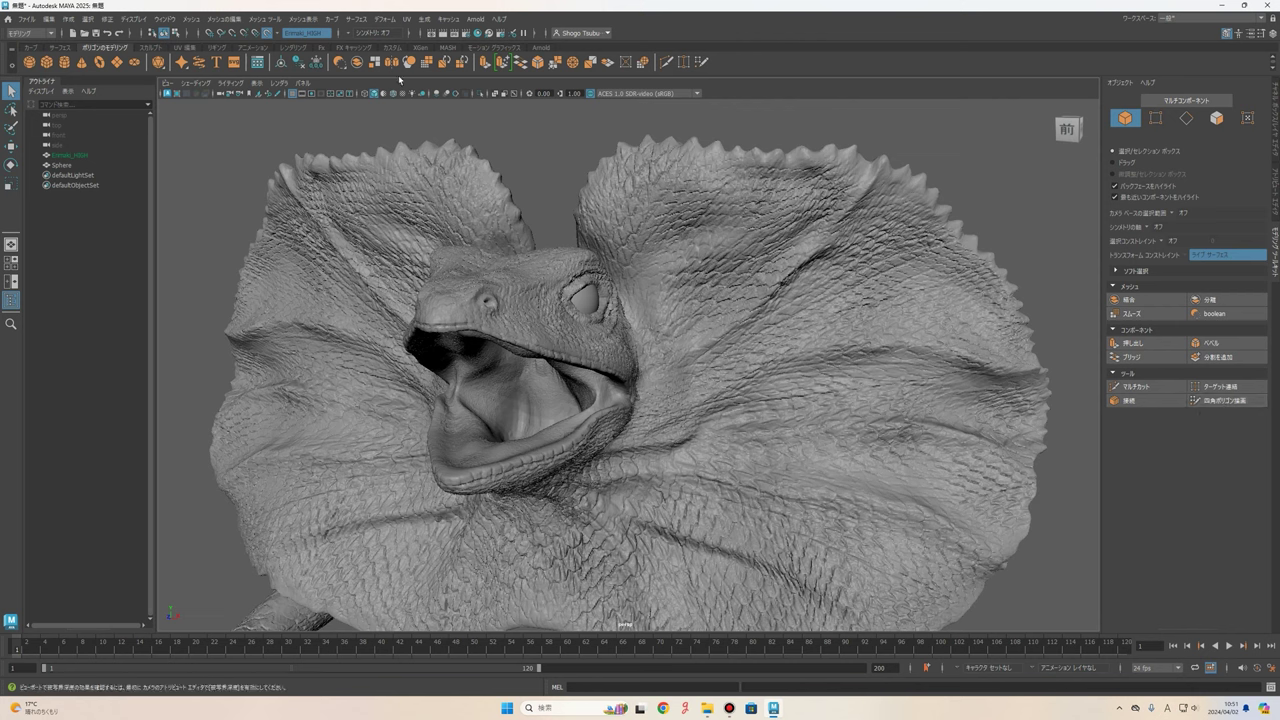
# - Set symmetry to World X, then frame the lizard and orbit to a high view
pyautogui.click(351, 37)
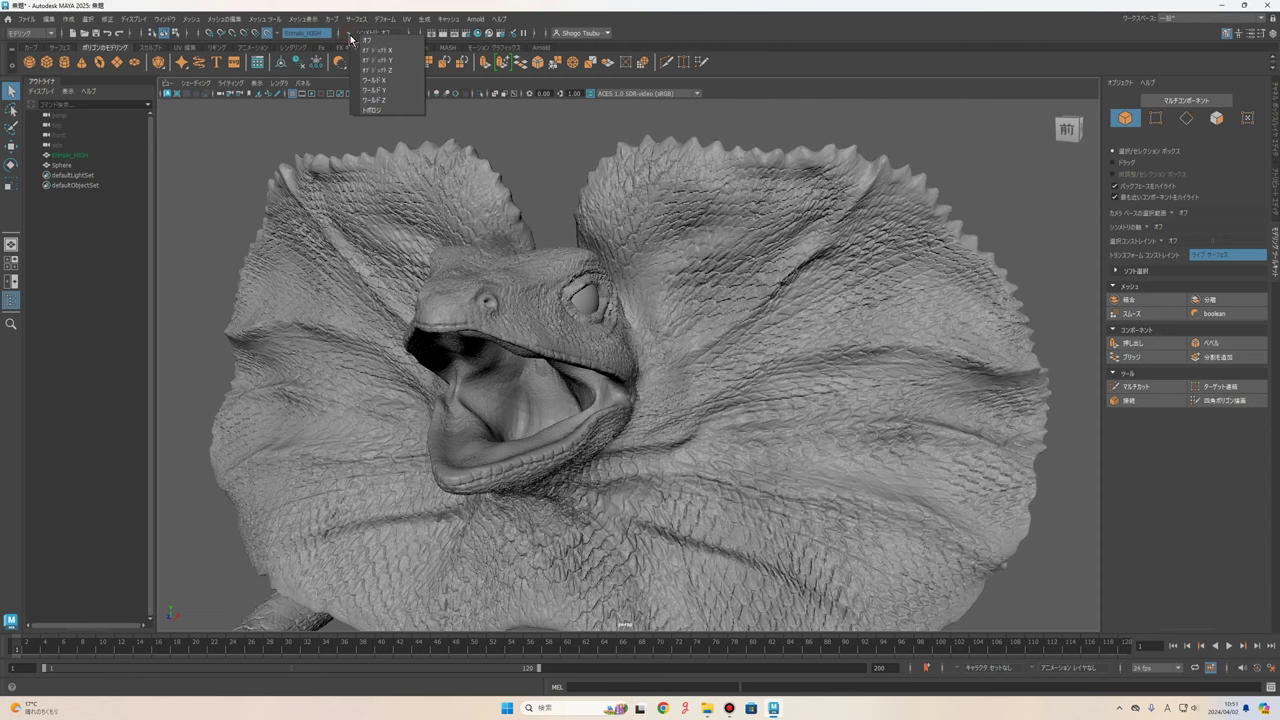
pyautogui.click(385, 82)
pyautogui.press('f')
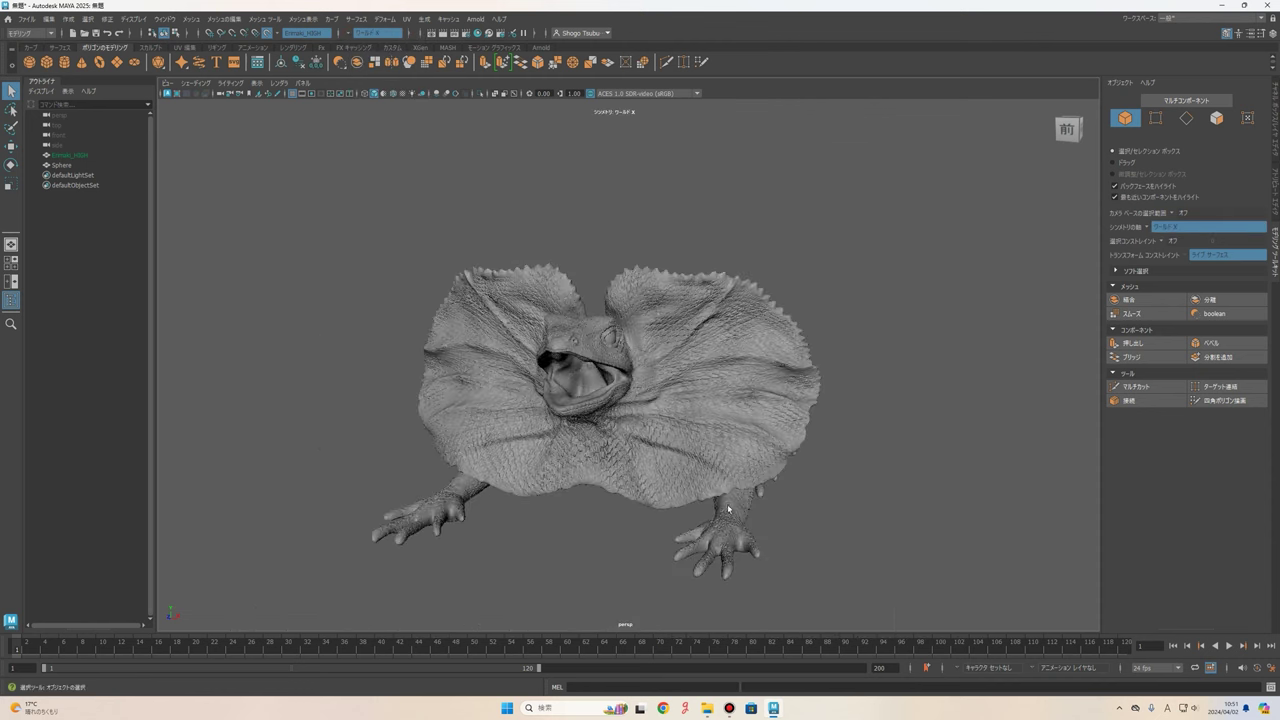
pyautogui.moveTo(766, 519)
pyautogui.keyDown('alt'); pyautogui.mouseDown()
pyautogui.moveTo(798, 342)
pyautogui.moveTo(734, 310)
pyautogui.mouseUp(); pyautogui.keyUp('alt')
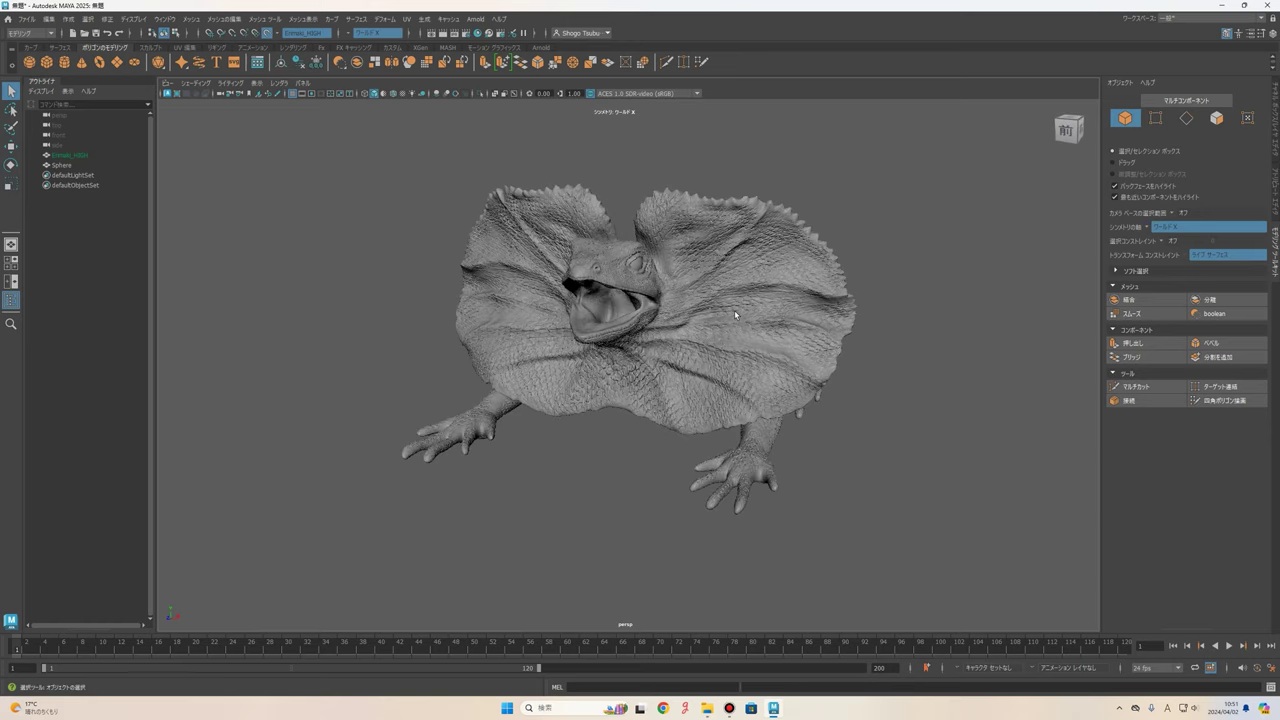
pyautogui.scroll(5, 720, 260)
pyautogui.scroll(-3, 671, 366)
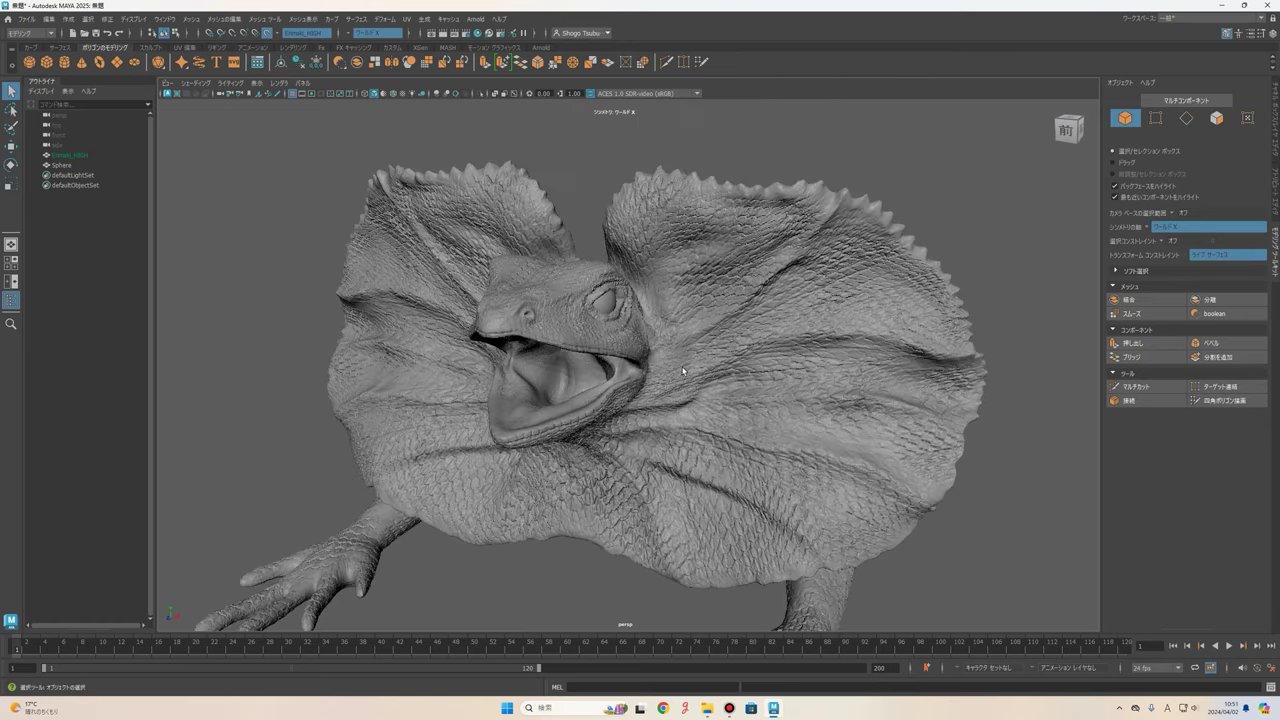
pyautogui.moveTo(671, 366)
pyautogui.keyDown('alt'); pyautogui.mouseDown()
pyautogui.moveTo(605, 326)
pyautogui.moveTo(750, 403)
pyautogui.mouseUp(); pyautogui.keyUp('alt')
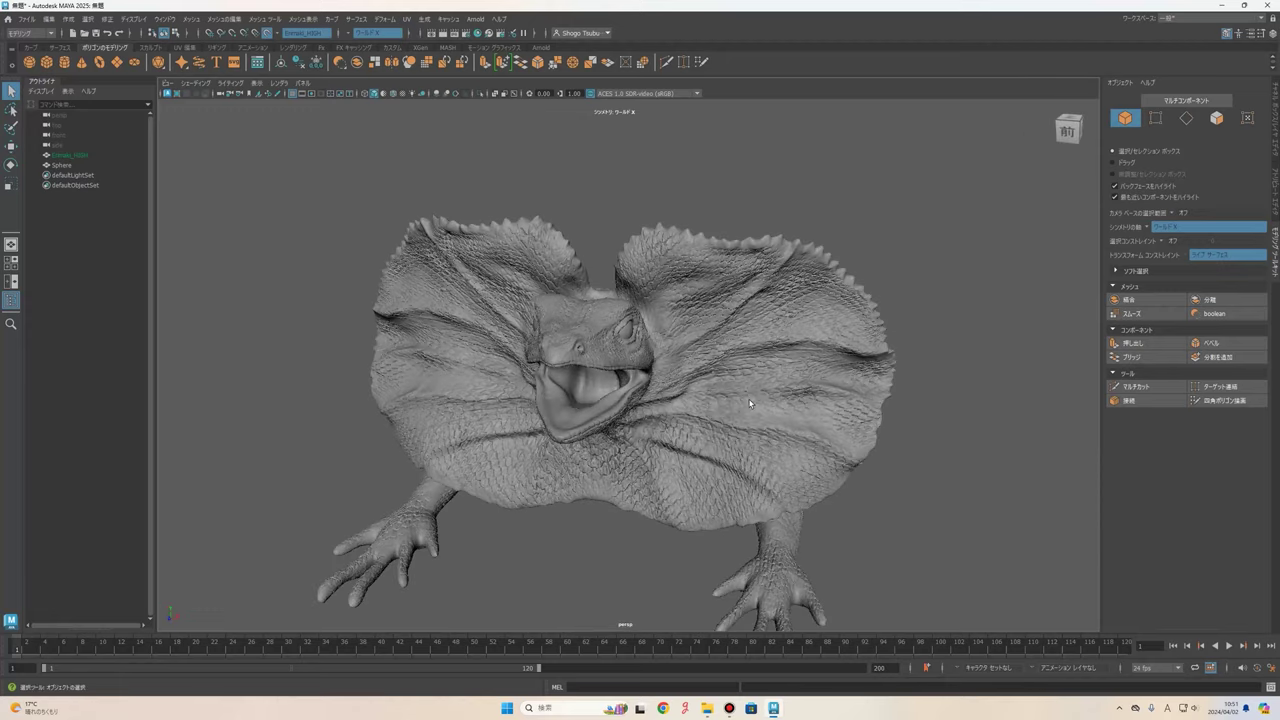
pyautogui.scroll(2, 826, 381)
pyautogui.scroll(2, 653, 307)
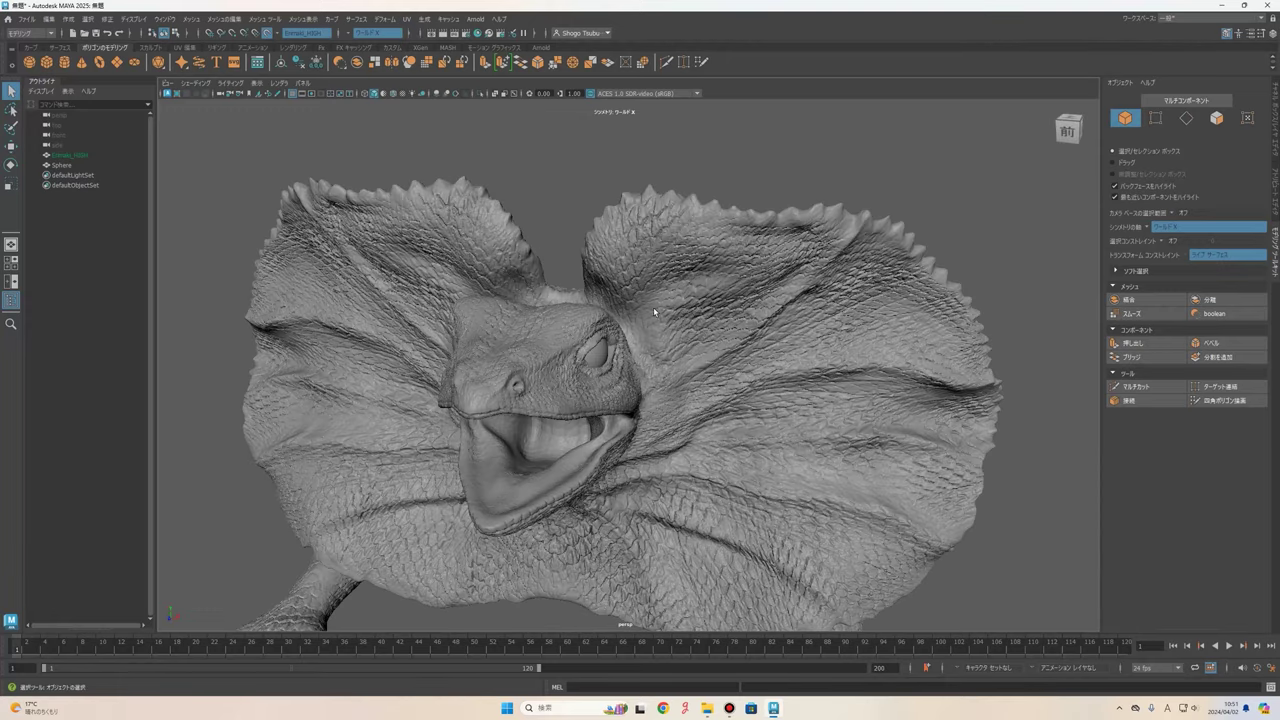
pyautogui.scroll(3, 653, 307)
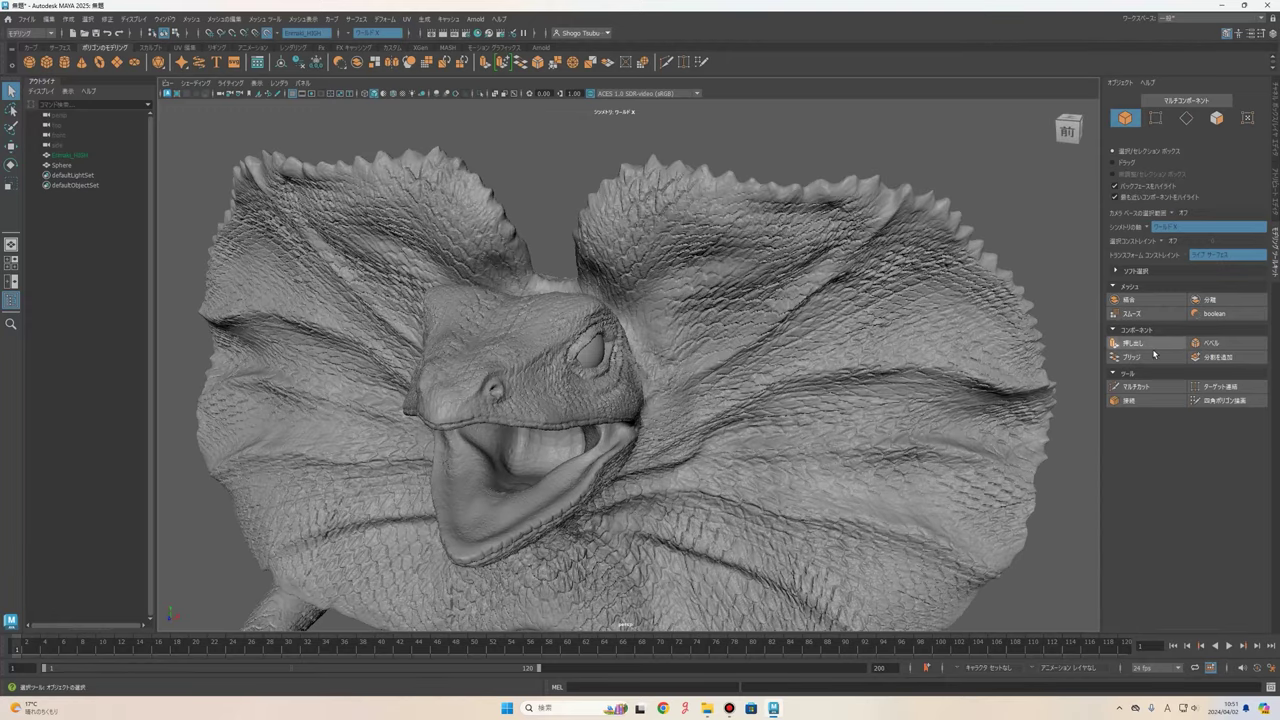
# - Start Quad Draw on the live lizard mesh and fill a first mirrored quad on the right frill
pyautogui.click(1238, 401)
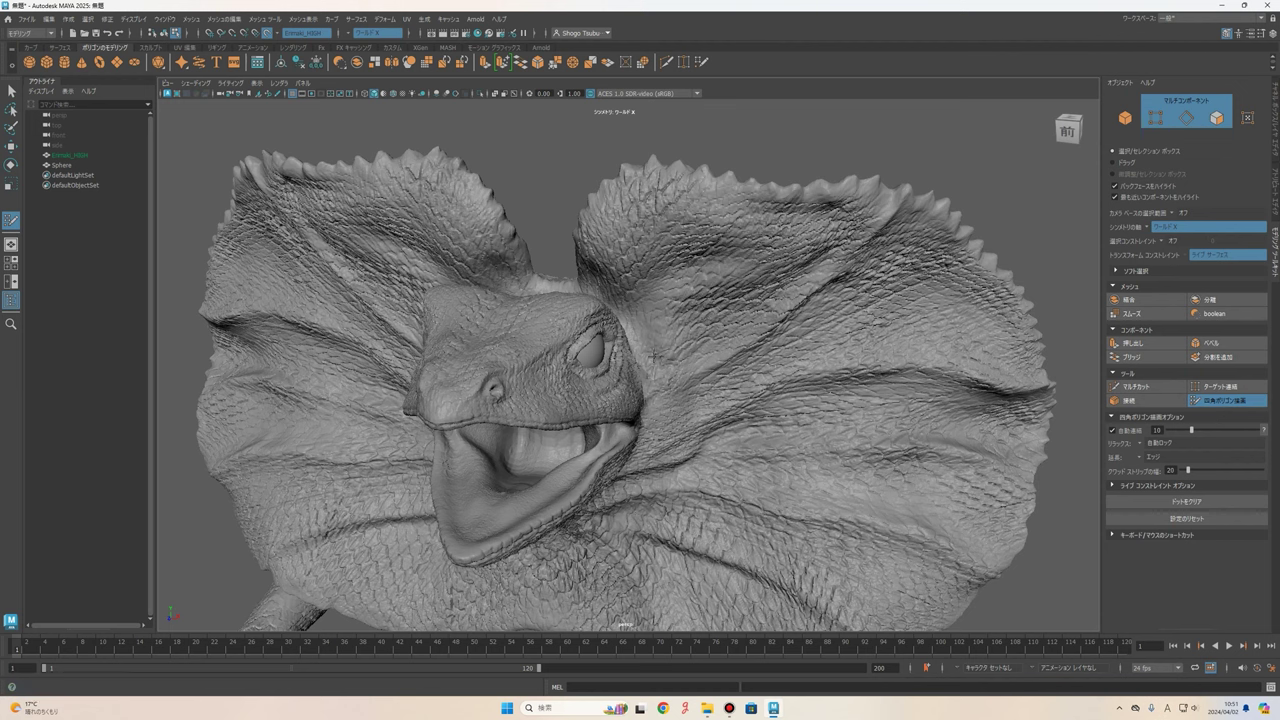
pyautogui.keyDown('alt'); pyautogui.moveTo(649, 365); pyautogui.dragTo(700, 340); pyautogui.keyUp('alt')
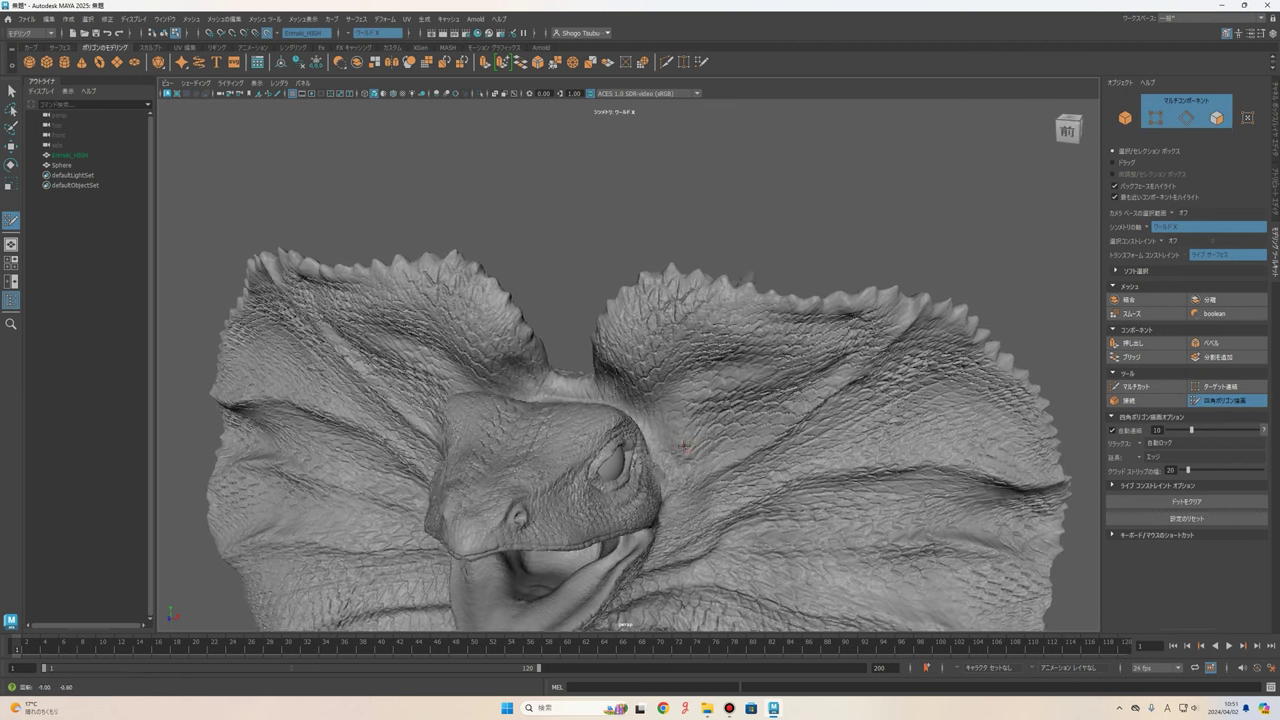
pyautogui.keyDown('alt'); pyautogui.moveTo(758, 325); pyautogui.dragTo(758, 325, button='right'); pyautogui.keyUp('alt')
pyautogui.keyDown('alt'); pyautogui.moveTo(826, 362); pyautogui.dragTo(790, 376); pyautogui.keyUp('alt')
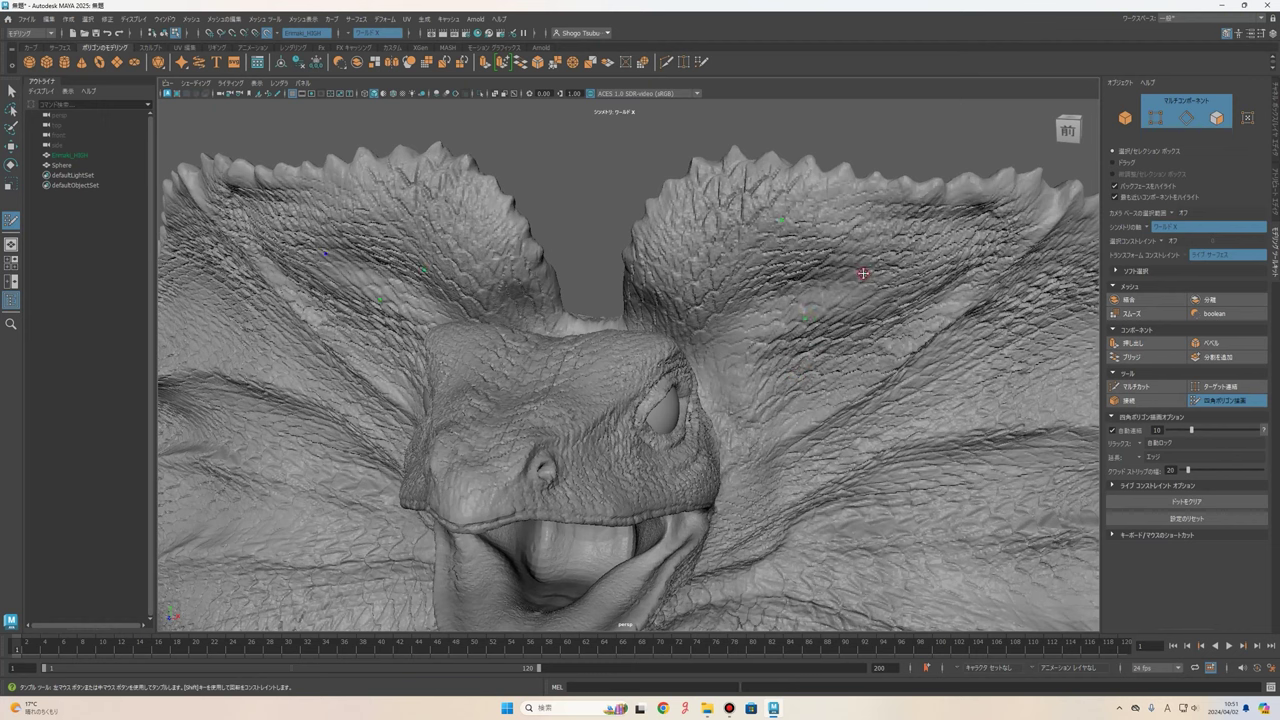
pyautogui.click(806, 319)
pyautogui.keyDown('alt'); pyautogui.moveTo(843, 287); pyautogui.dragTo(841, 296, button='middle'); pyautogui.keyUp('alt')
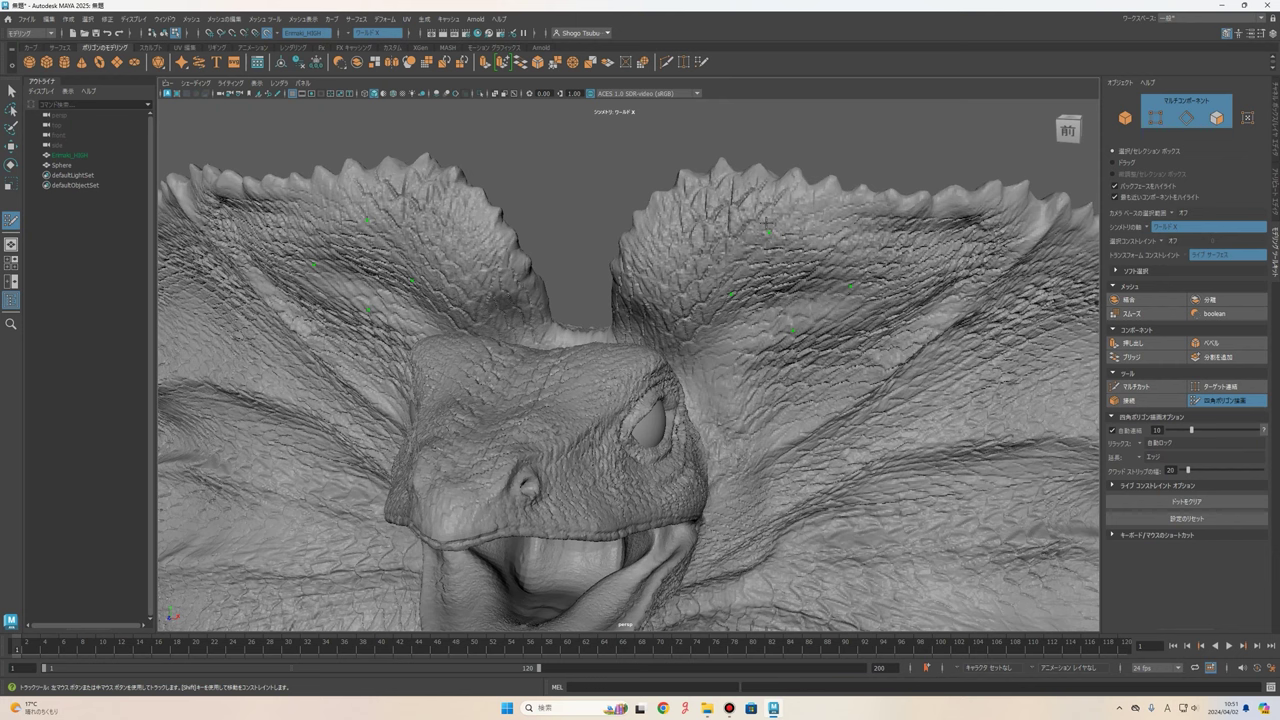
pyautogui.click(816, 297)
pyautogui.hotkey('ctrl', 'z')
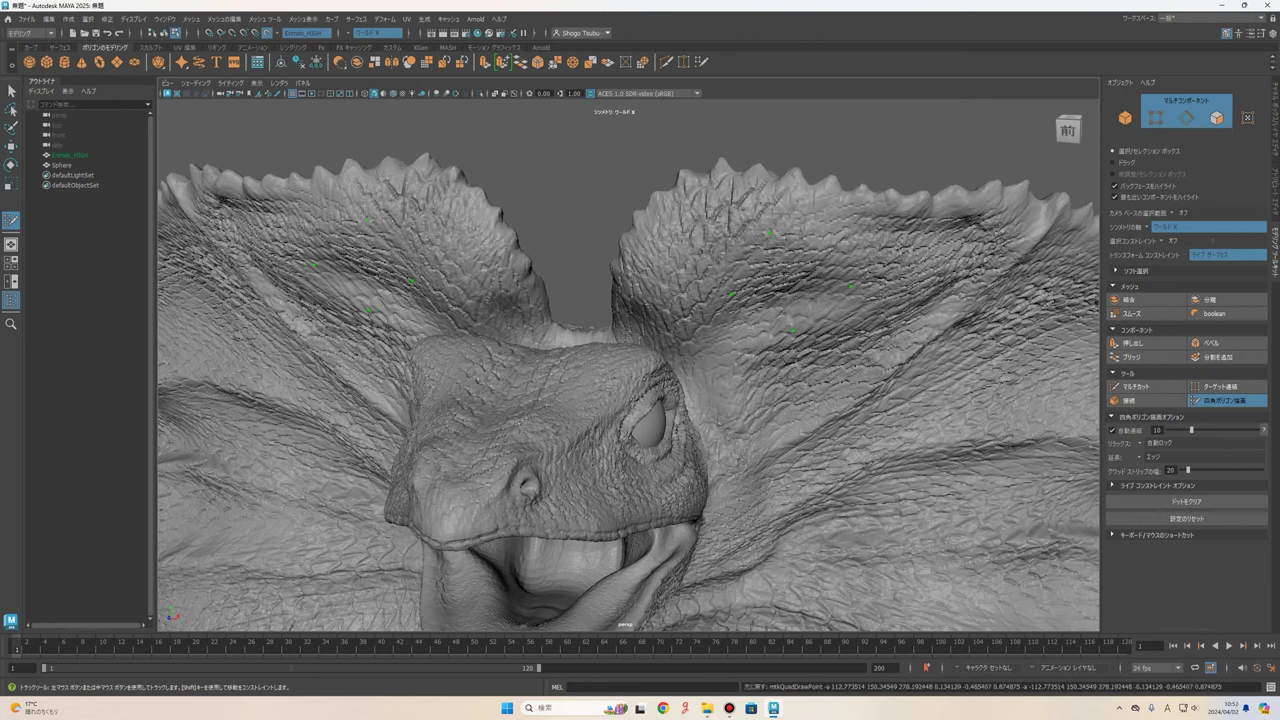
pyautogui.keyDown('shift'); pyautogui.click(771, 292); pyautogui.keyUp('shift')
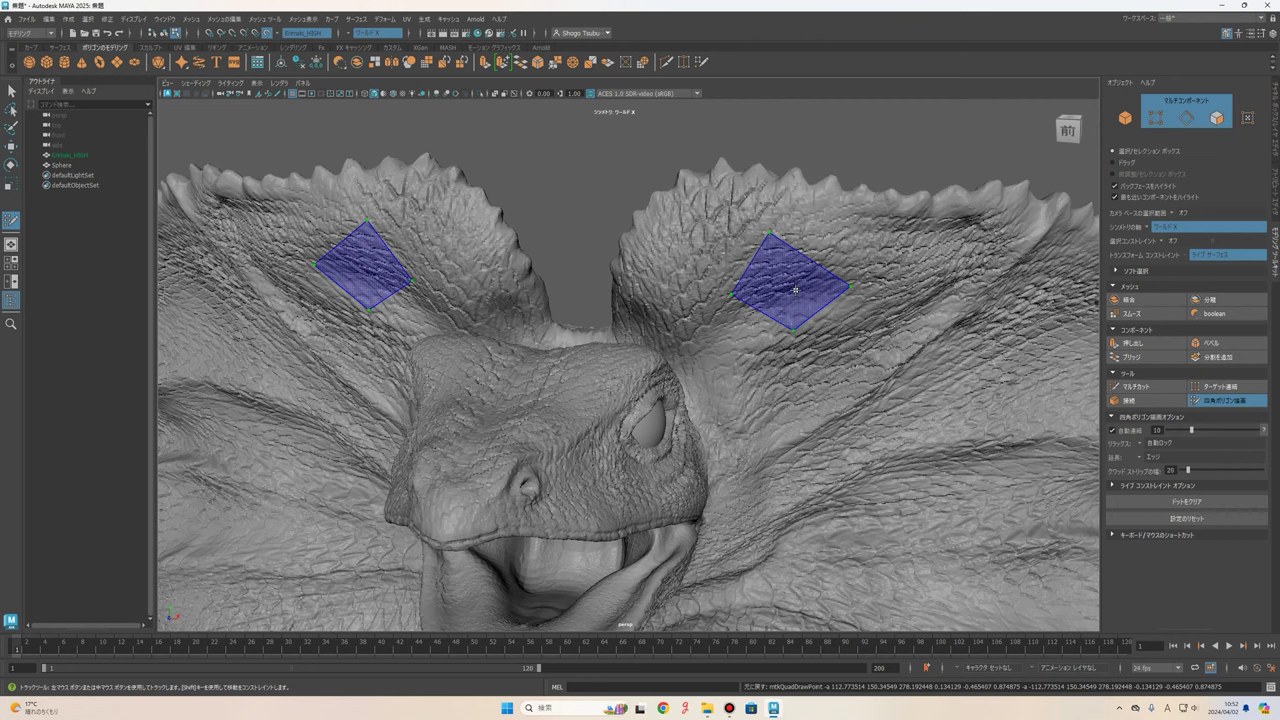
# - Extend the mirrored frill strips with three more quads arcing along both frills
pyautogui.click(795, 291)
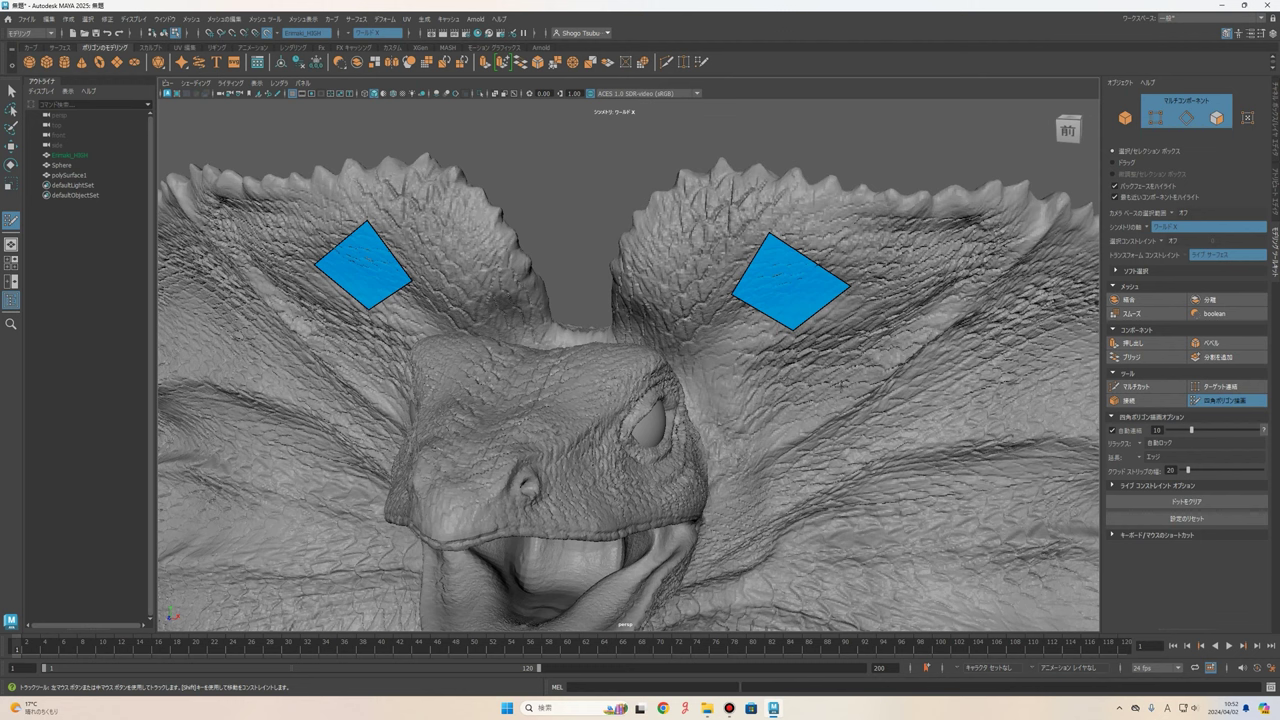
pyautogui.click(842, 376)
pyautogui.click(895, 334)
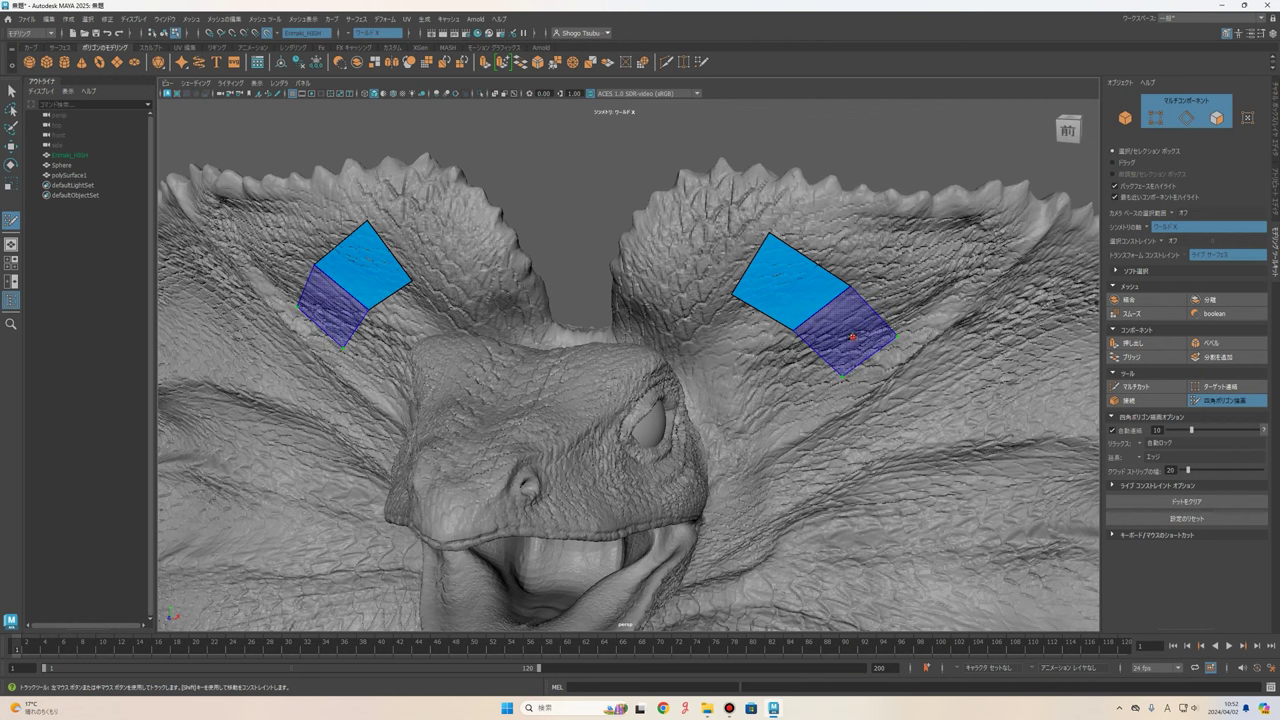
pyautogui.keyDown('shift'); pyautogui.click(852, 337); pyautogui.keyUp('shift')
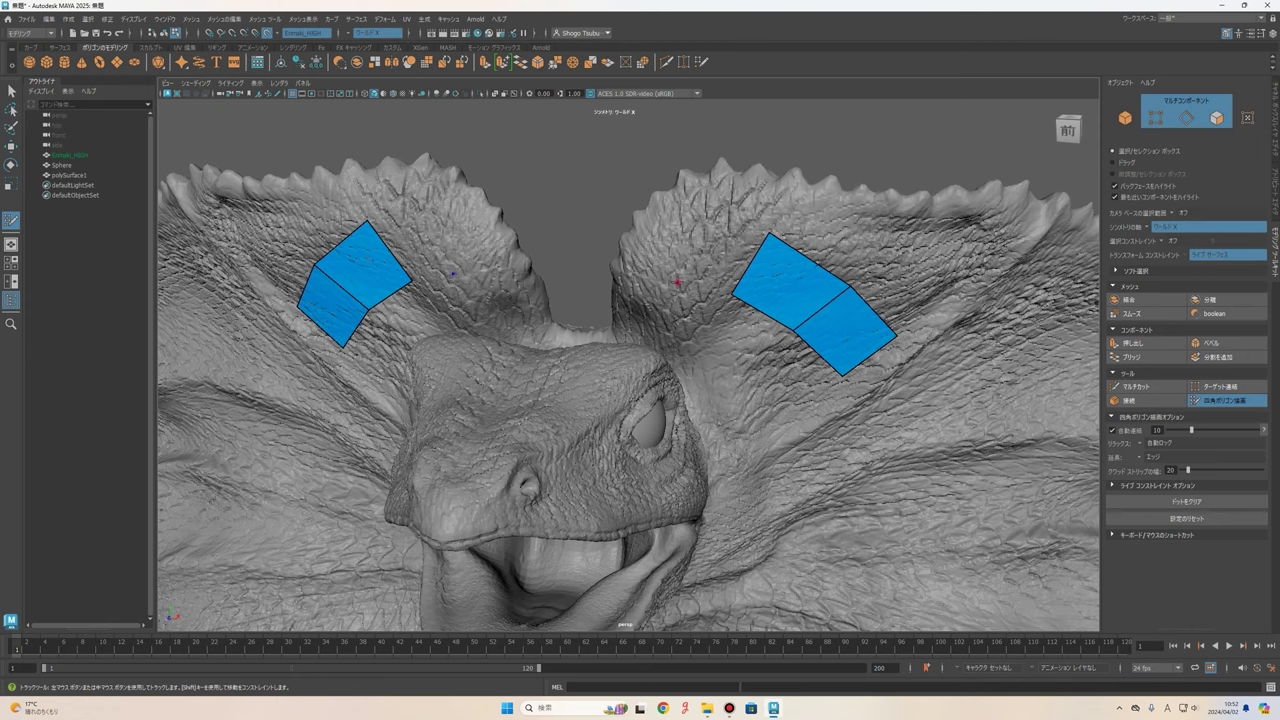
pyautogui.keyDown('shift'); pyautogui.click(710, 265); pyautogui.keyUp('shift')
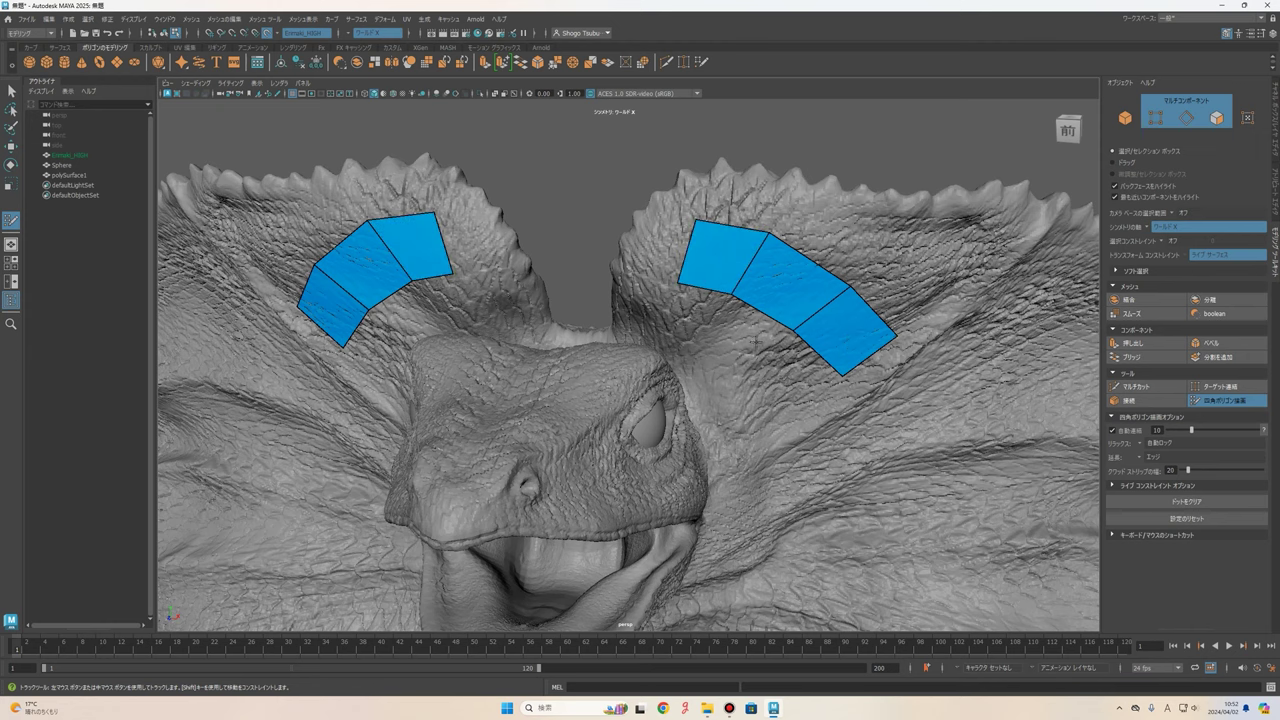
pyautogui.scroll(-3, 746, 303)
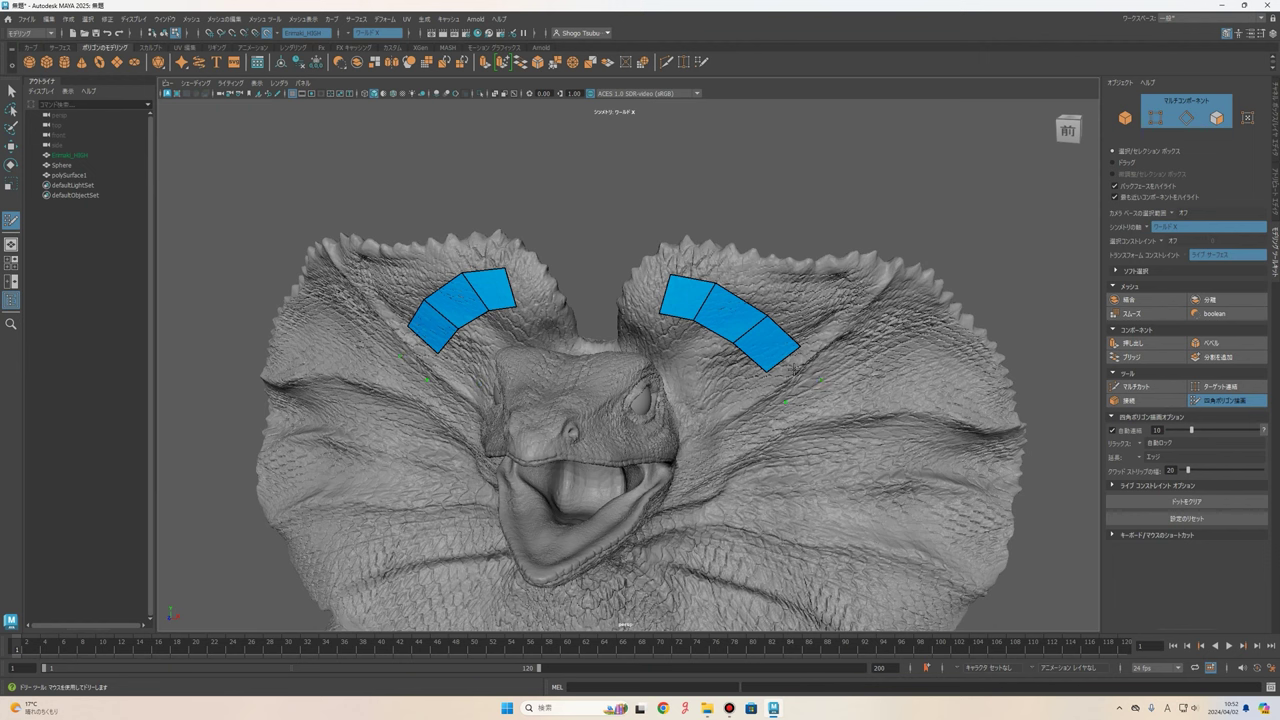
pyautogui.keyDown('shift'); pyautogui.click(796, 369); pyautogui.keyUp('shift')
pyautogui.scroll(2, 862, 276)
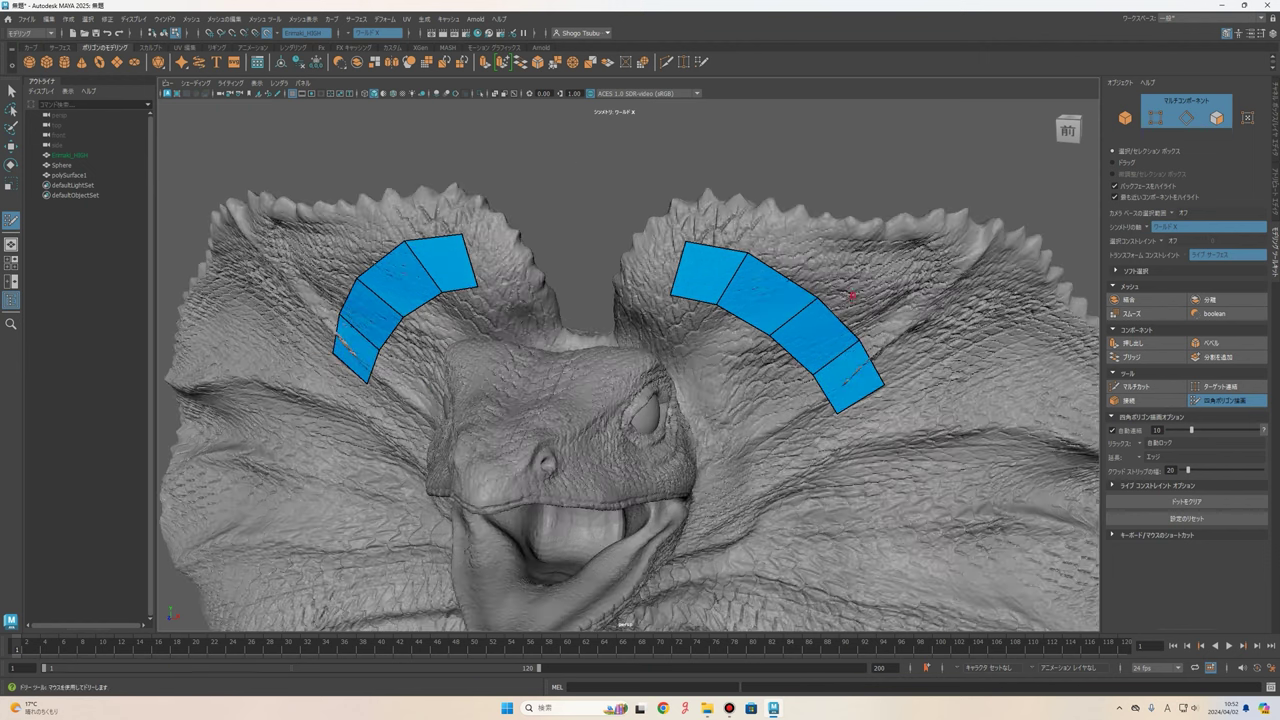
# - Start a parallel second row of quads beside each frill strip
pyautogui.keyDown('alt'); pyautogui.moveTo(850, 290); pyautogui.dragTo(700, 200); pyautogui.keyUp('alt')
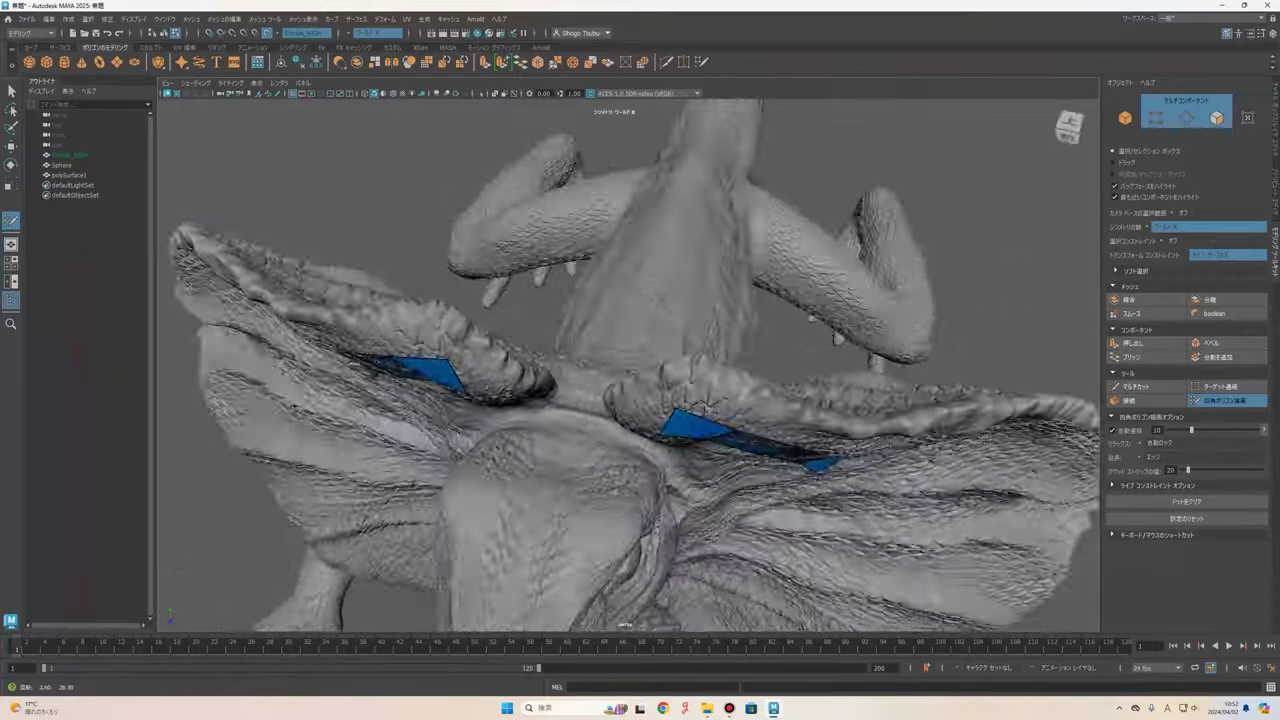
pyautogui.moveTo(640, 250)
pyautogui.keyDown('alt'); pyautogui.mouseDown()
pyautogui.moveTo(733, 328)
pyautogui.moveTo(795, 331)
pyautogui.mouseUp(); pyautogui.keyUp('alt')
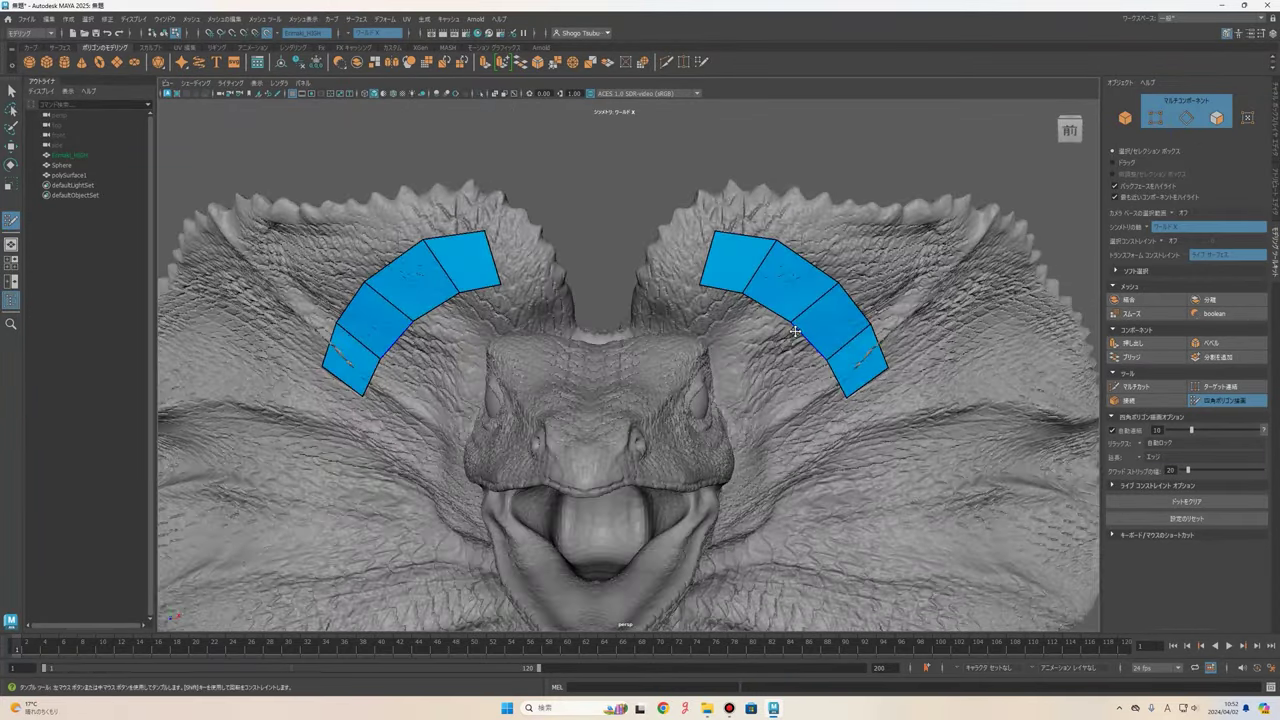
pyautogui.keyDown('alt'); pyautogui.moveTo(808, 393); pyautogui.dragTo(829, 278, button='middle'); pyautogui.keyUp('alt')
pyautogui.keyDown('alt'); pyautogui.moveTo(829, 278); pyautogui.dragTo(720, 169); pyautogui.keyUp('alt')
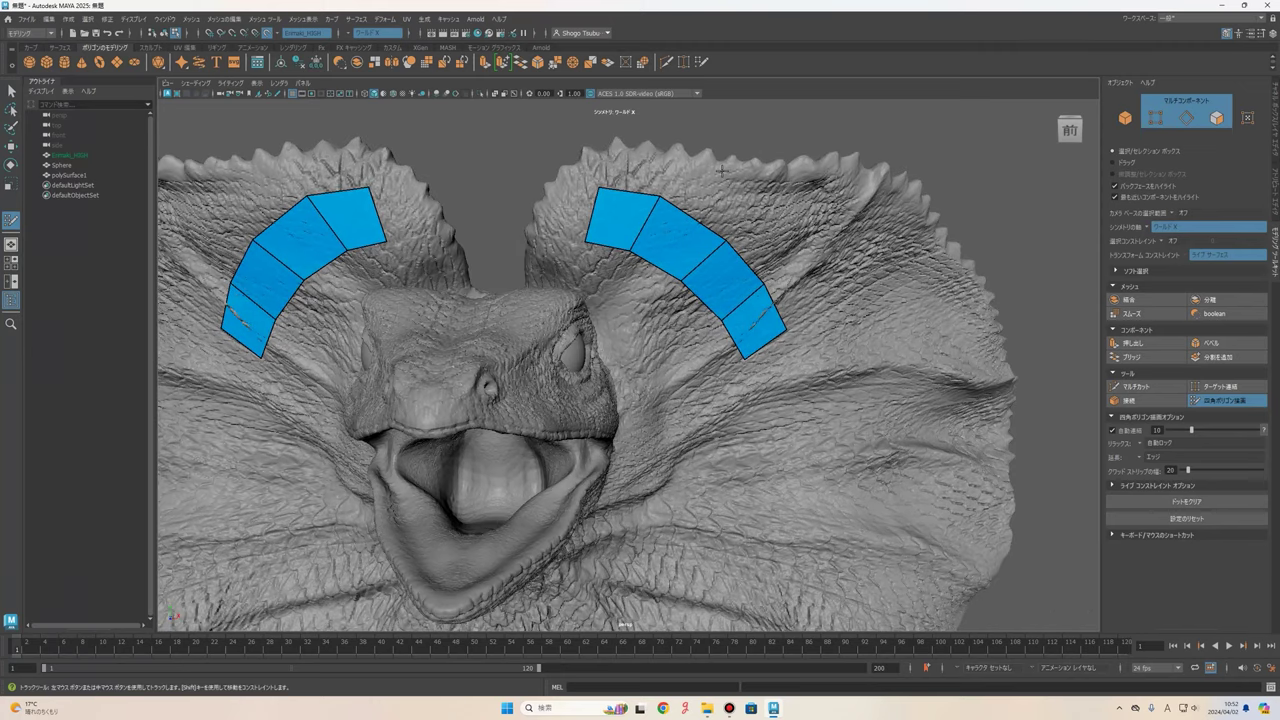
pyautogui.keyDown('alt'); pyautogui.moveTo(720, 300); pyautogui.dragTo(630, 300); pyautogui.keyUp('alt')
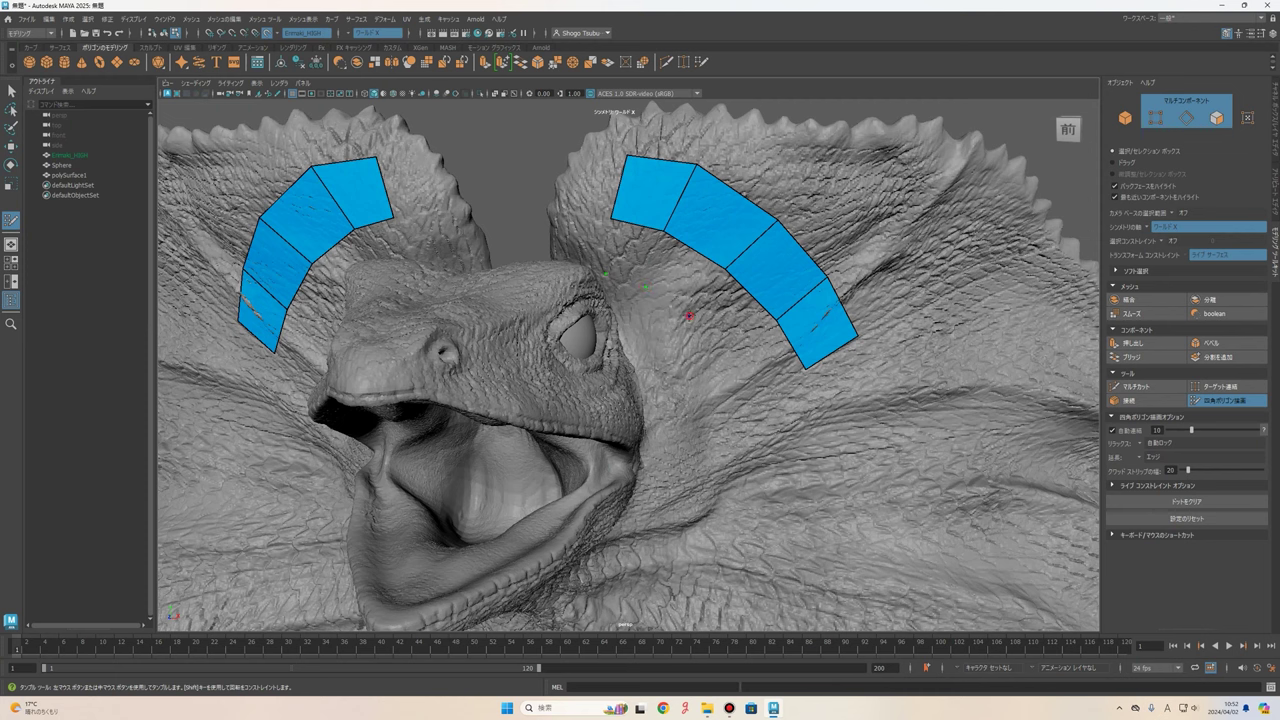
pyautogui.click(744, 397)
pyautogui.click(724, 355)
pyautogui.keyDown('shift'); pyautogui.click(766, 357); pyautogui.keyUp('shift')
pyautogui.keyDown('shift'); pyautogui.click(731, 313); pyautogui.keyUp('shift')
# - Fill two more quads beside the frill strip and nudge an interior and an outer-edge vertex
pyautogui.keyDown('shift'); pyautogui.click(685, 274); pyautogui.keyUp('shift')
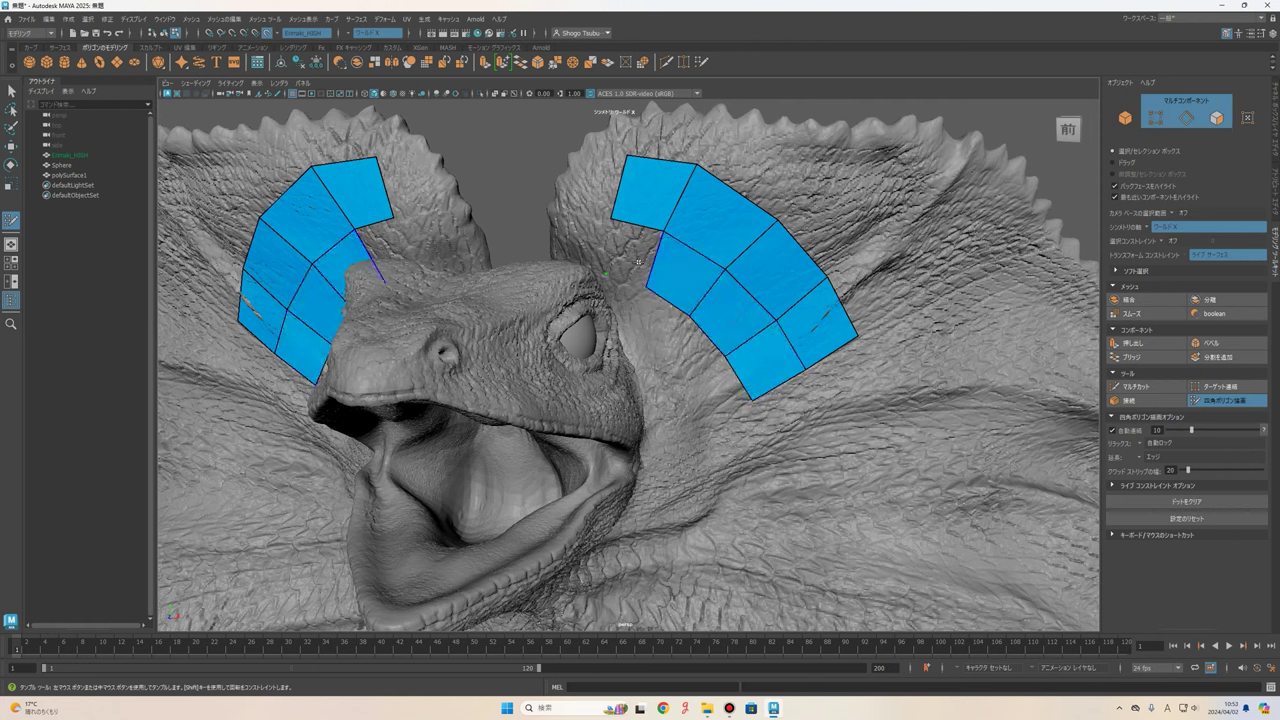
pyautogui.keyDown('shift'); pyautogui.click(638, 262); pyautogui.keyUp('shift')
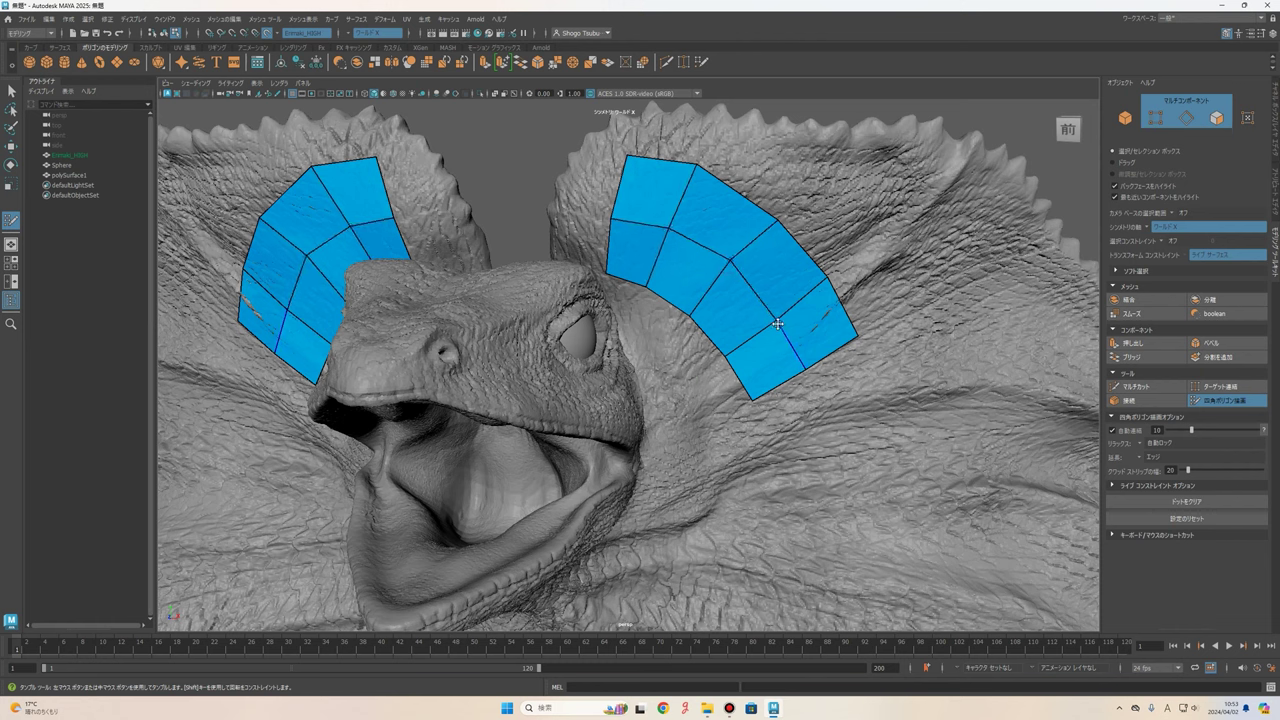
pyautogui.moveTo(775, 314); pyautogui.dragTo(778, 303)
pyautogui.moveTo(775, 224); pyautogui.dragTo(769, 210)
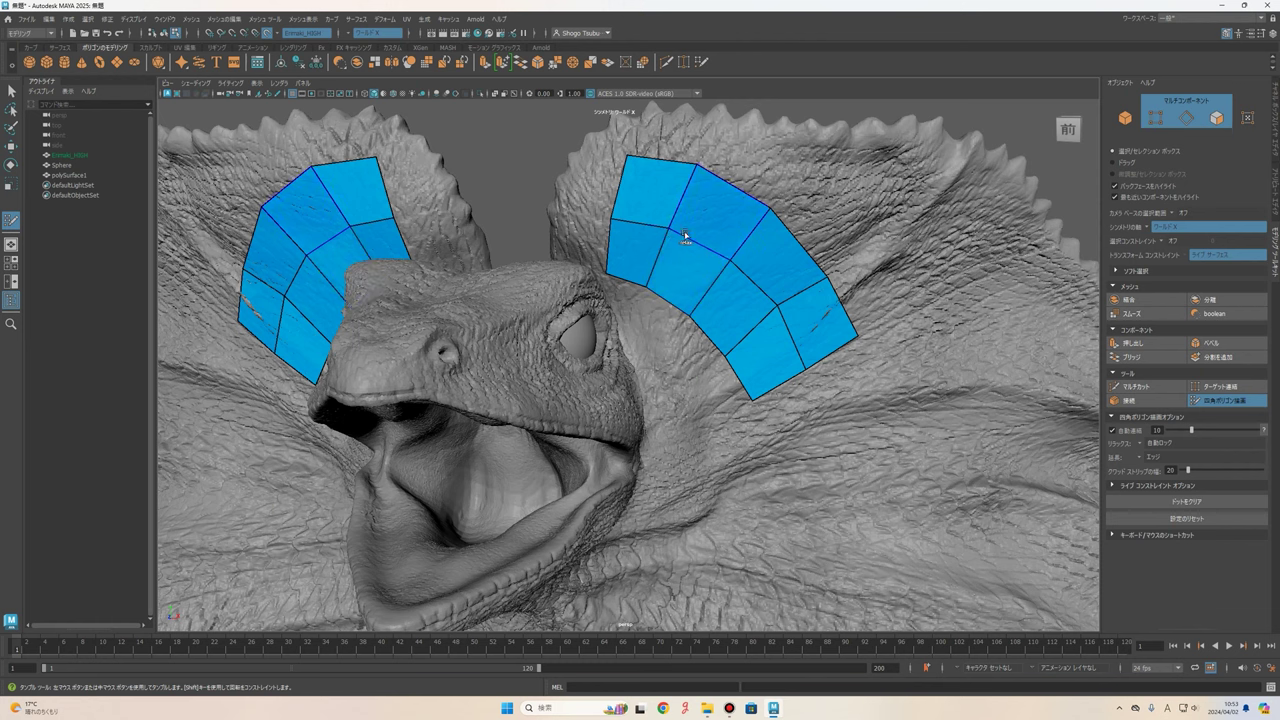
# - Relax both frill patches into an even grid and smooth the top-right border corner
pyautogui.keyDown('shift'); pyautogui.moveTo(686, 237); pyautogui.dragTo(735, 320); pyautogui.keyUp('shift')
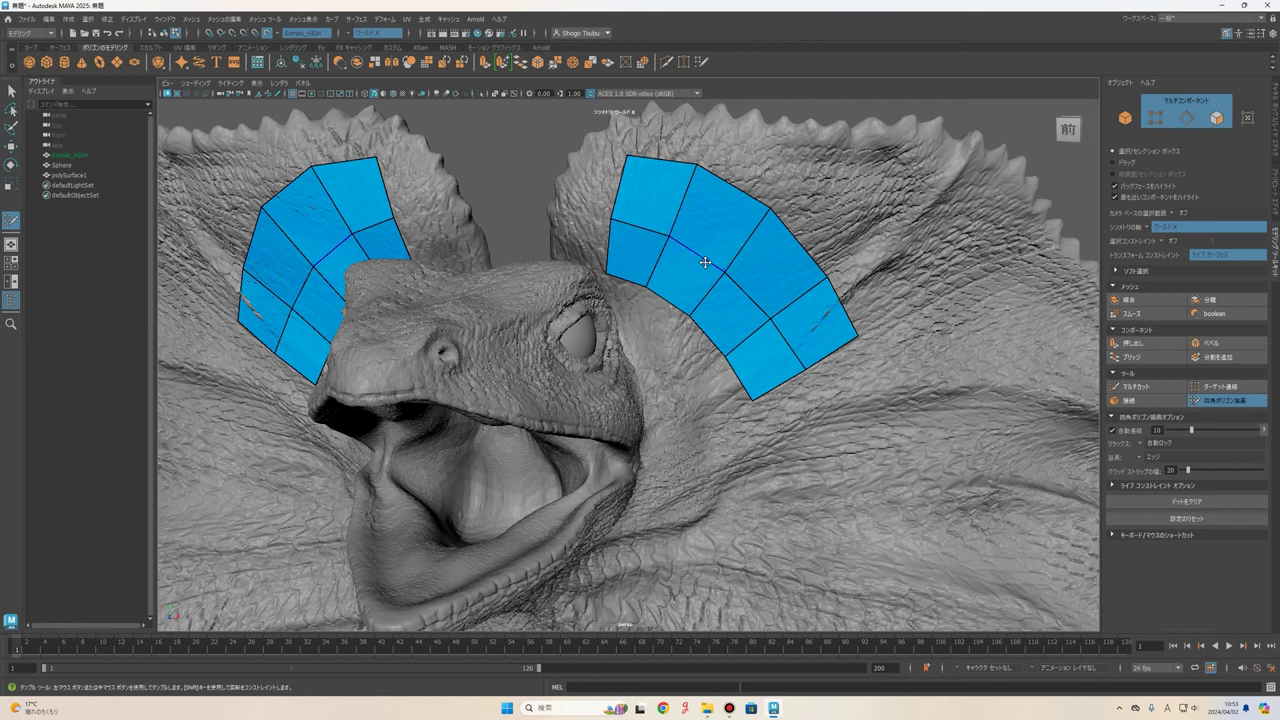
pyautogui.keyDown('shift'); pyautogui.moveTo(705, 262); pyautogui.dragTo(730, 268); pyautogui.keyUp('shift')
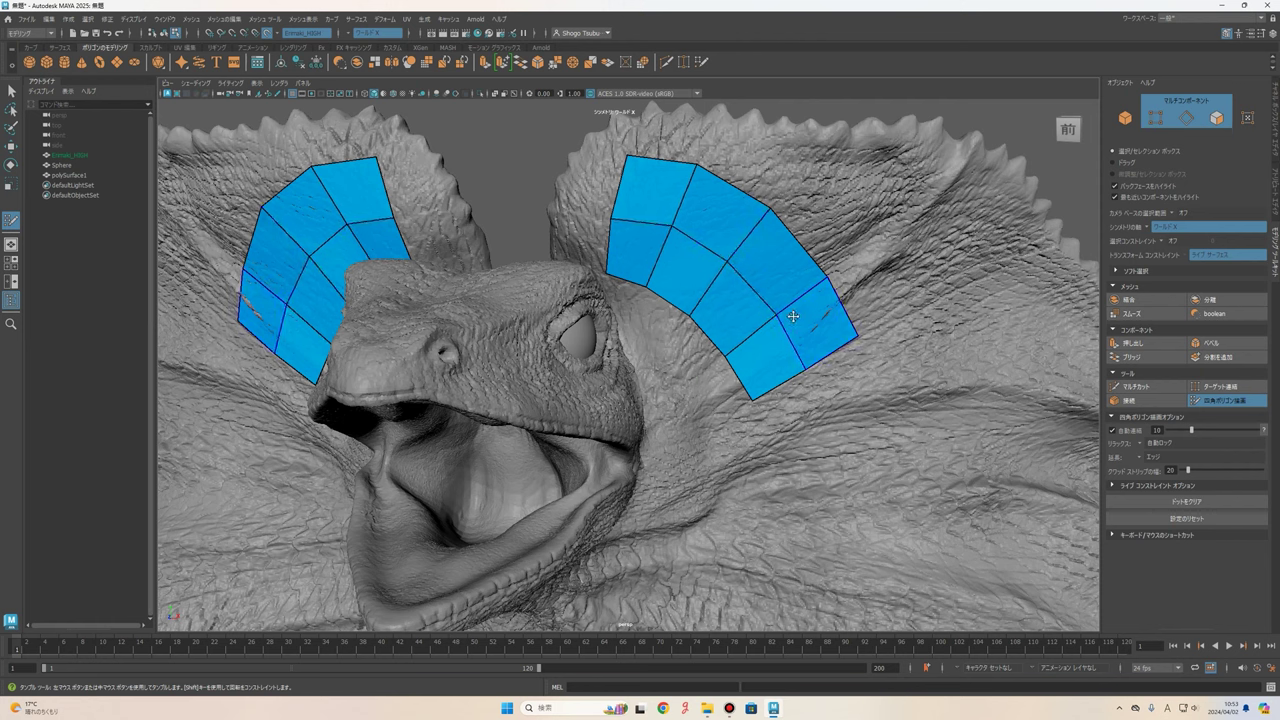
pyautogui.moveTo(791, 309)
pyautogui.keyDown('shift'); pyautogui.mouseDown()
pyautogui.moveTo(683, 228)
pyautogui.moveTo(659, 236)
pyautogui.mouseUp(); pyautogui.keyUp('shift')
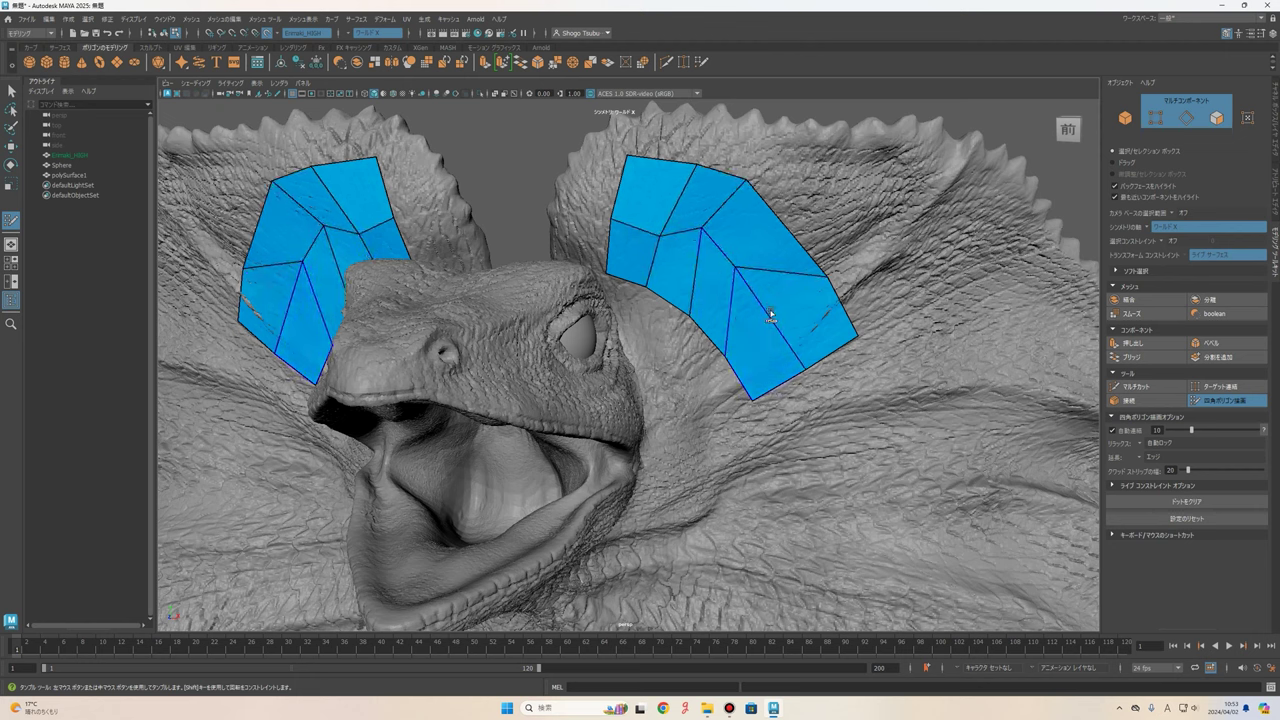
pyautogui.moveTo(777, 317)
pyautogui.keyDown('shift'); pyautogui.mouseDown()
pyautogui.moveTo(668, 222)
pyautogui.moveTo(789, 349)
pyautogui.mouseUp(); pyautogui.keyUp('shift')
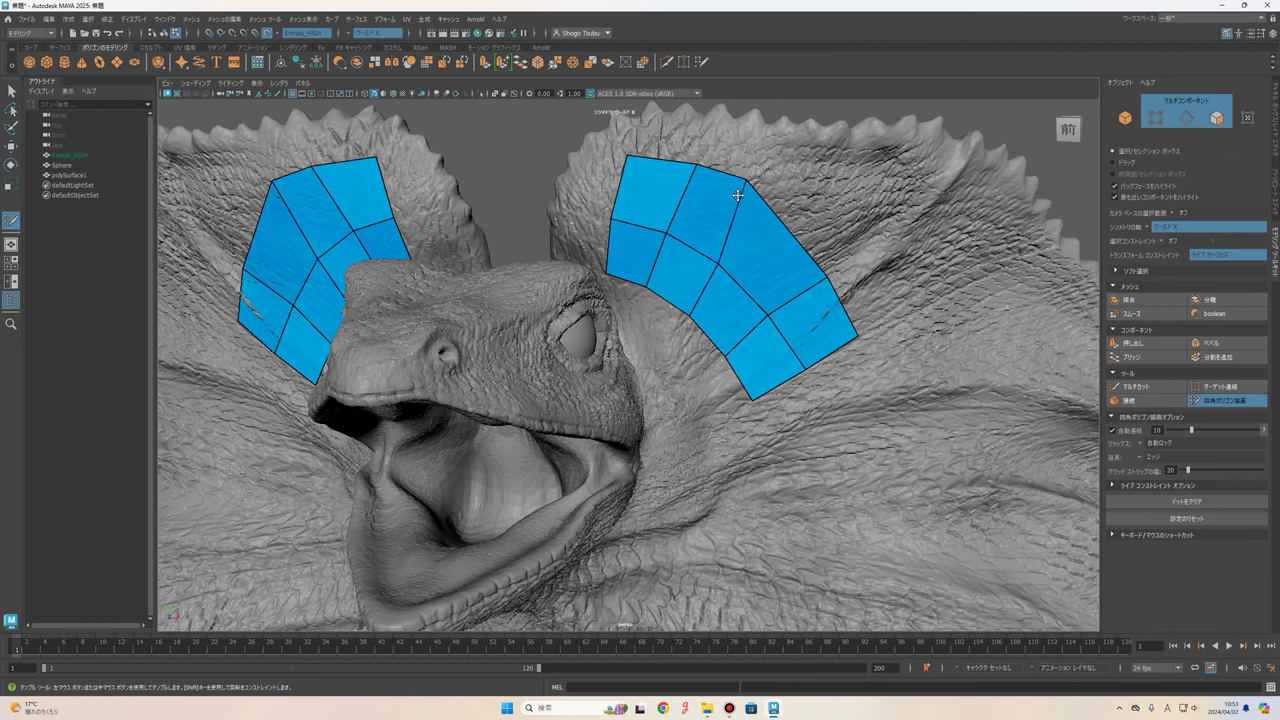
pyautogui.moveTo(748, 181); pyautogui.dragTo(774, 212)
pyautogui.scroll(-3, 780, 276)
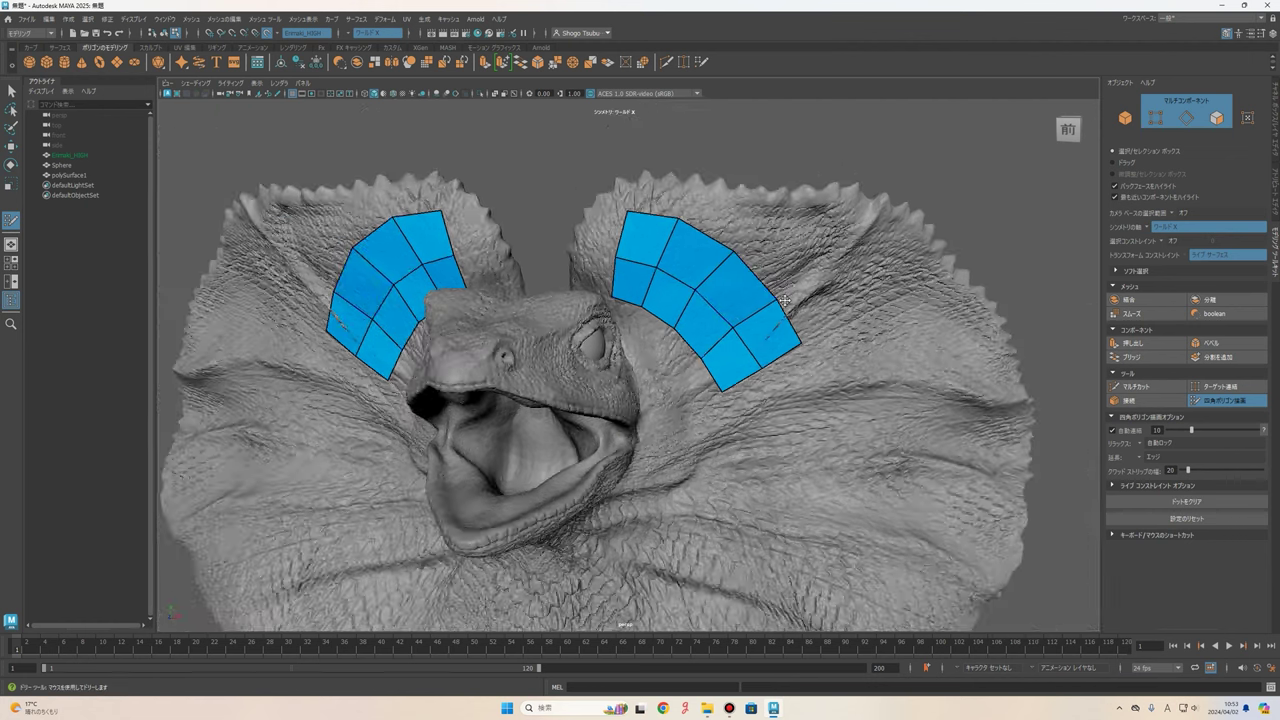
pyautogui.scroll(4, 797, 340)
pyautogui.scroll(-3, 804, 385)
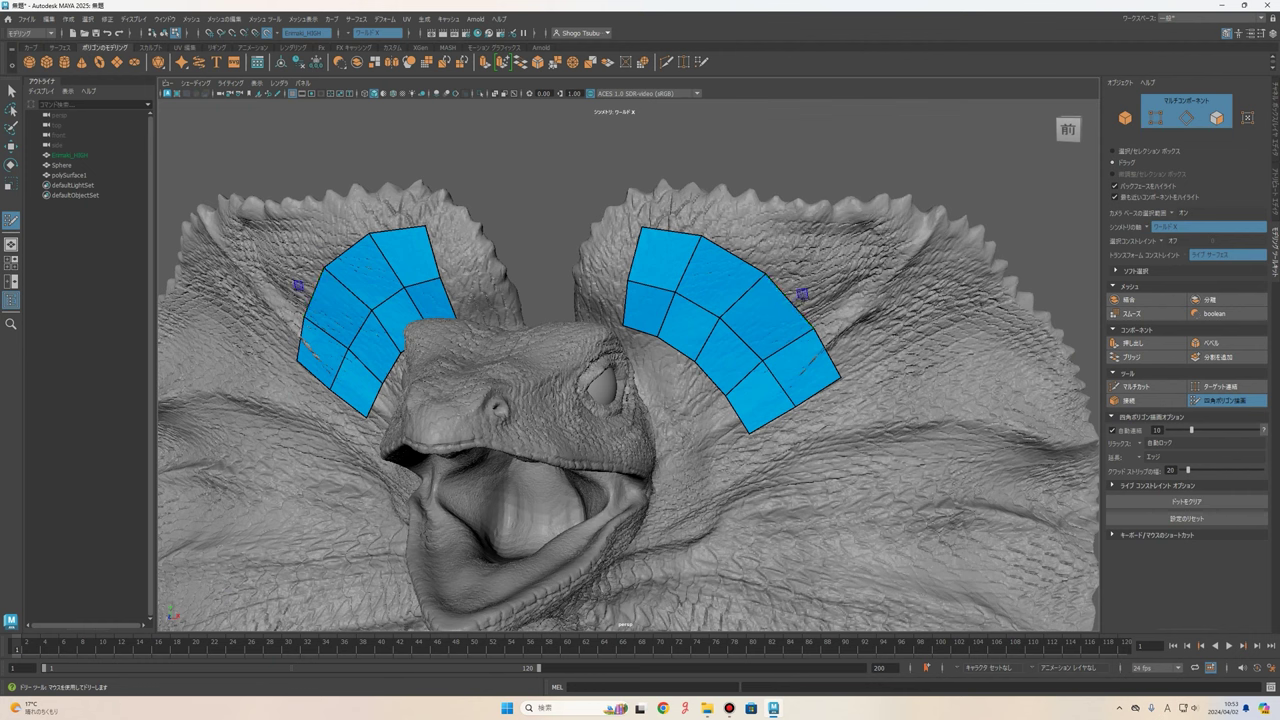
# - Extrude the patch's border edge outward and fill the wedge gap with a new quad
pyautogui.moveTo(789, 304); pyautogui.dragTo(846, 275)
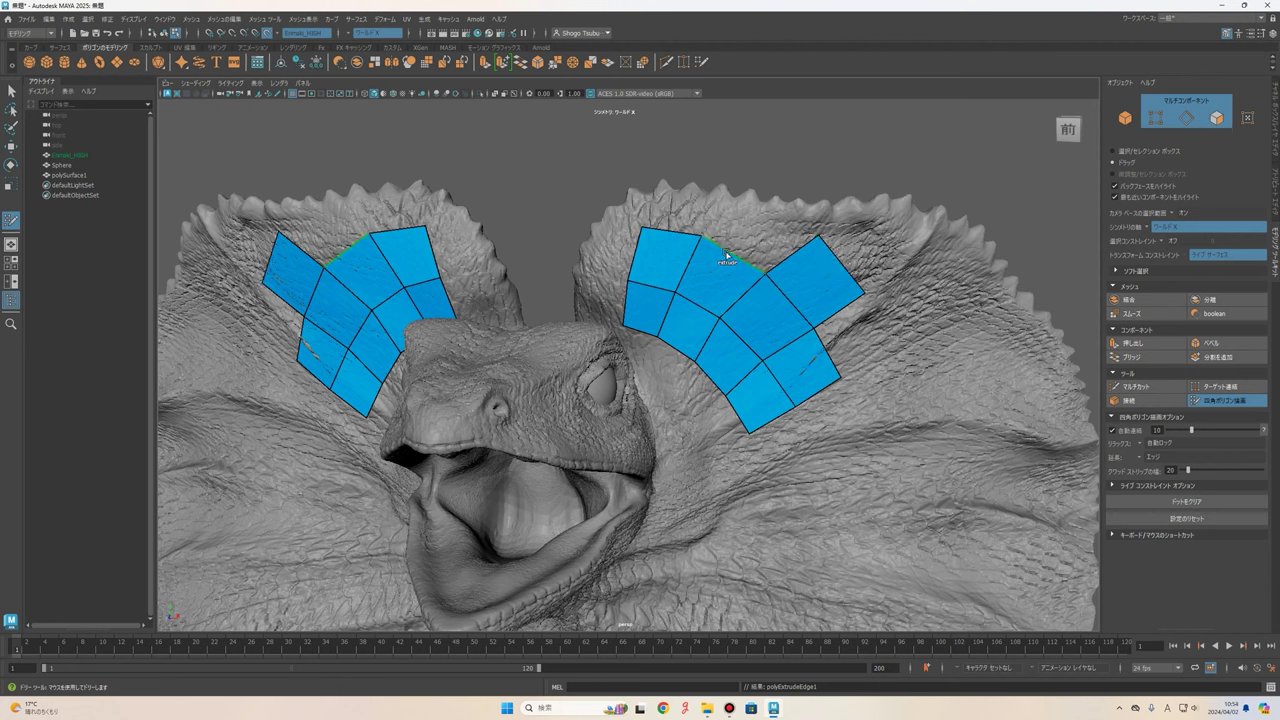
pyautogui.moveTo(735, 252); pyautogui.dragTo(770, 218)
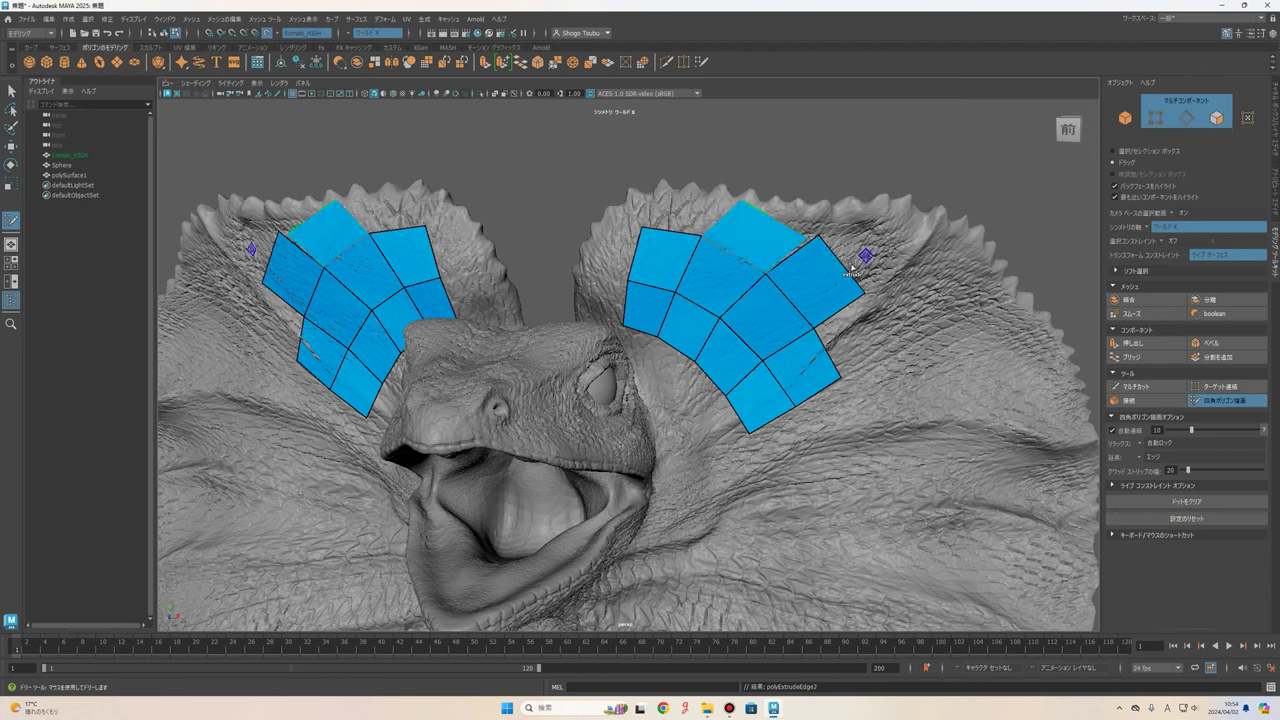
pyautogui.scroll(2, 893, 270)
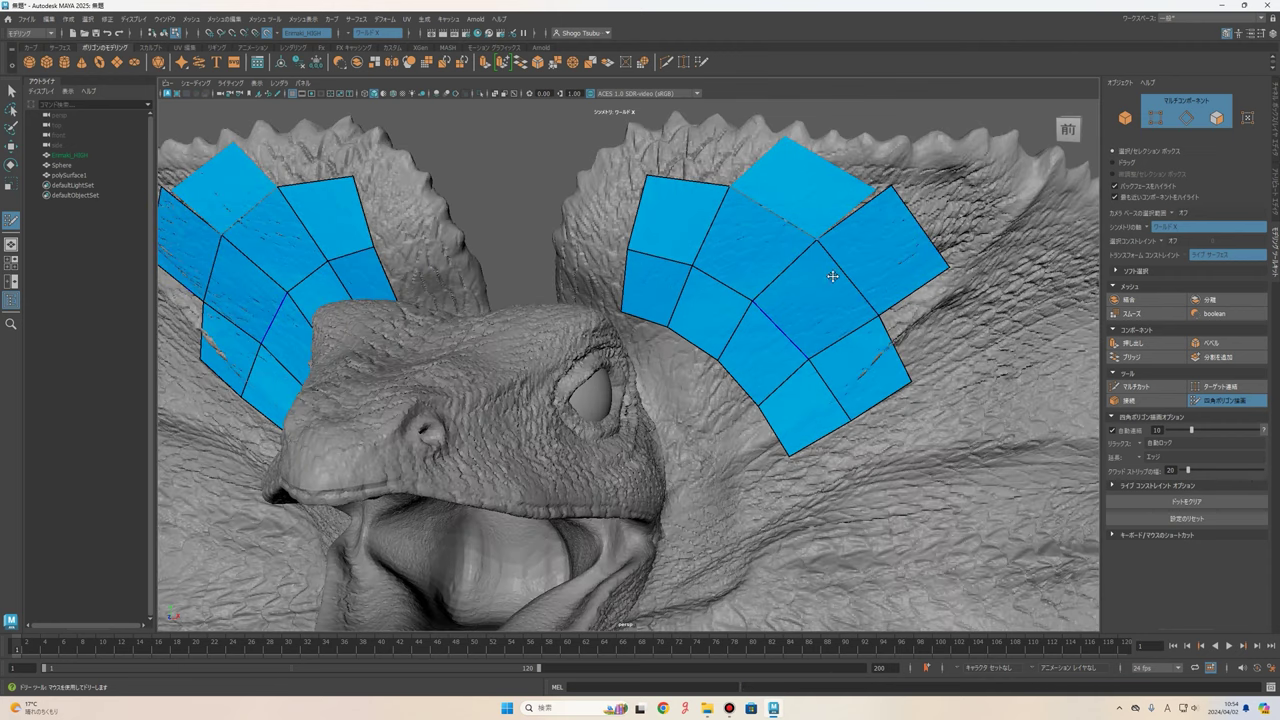
pyautogui.scroll(3, 833, 276)
pyautogui.scroll(3, 815, 330)
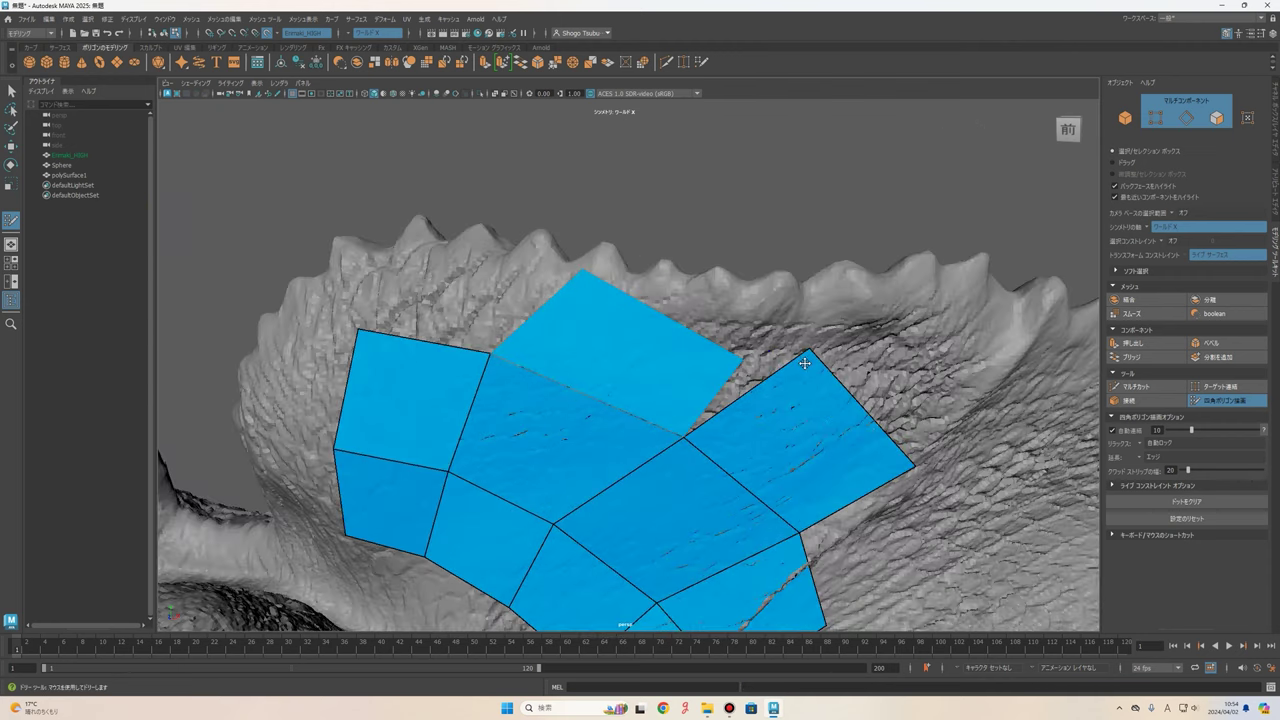
# - Reposition and merge the top quad corners, pulling the patch vertices inward over the gap
pyautogui.moveTo(805, 363); pyautogui.dragTo(745, 372)
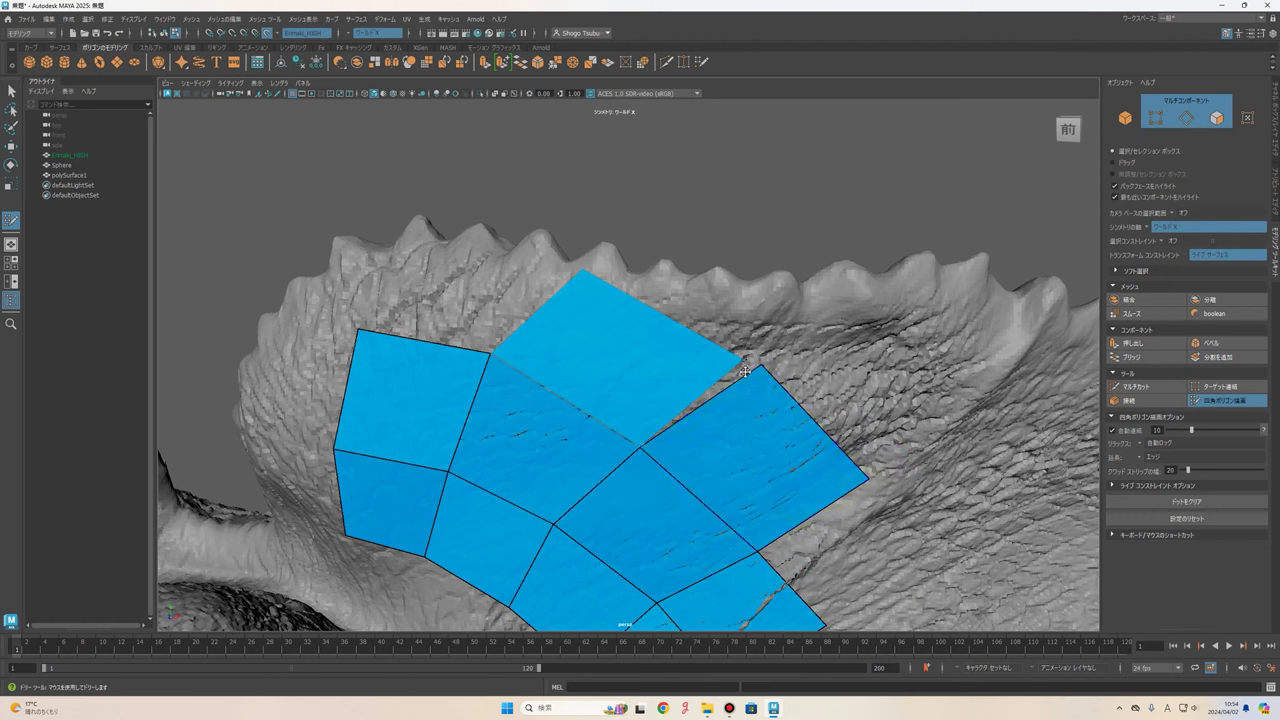
pyautogui.moveTo(745, 358); pyautogui.dragTo(741, 346)
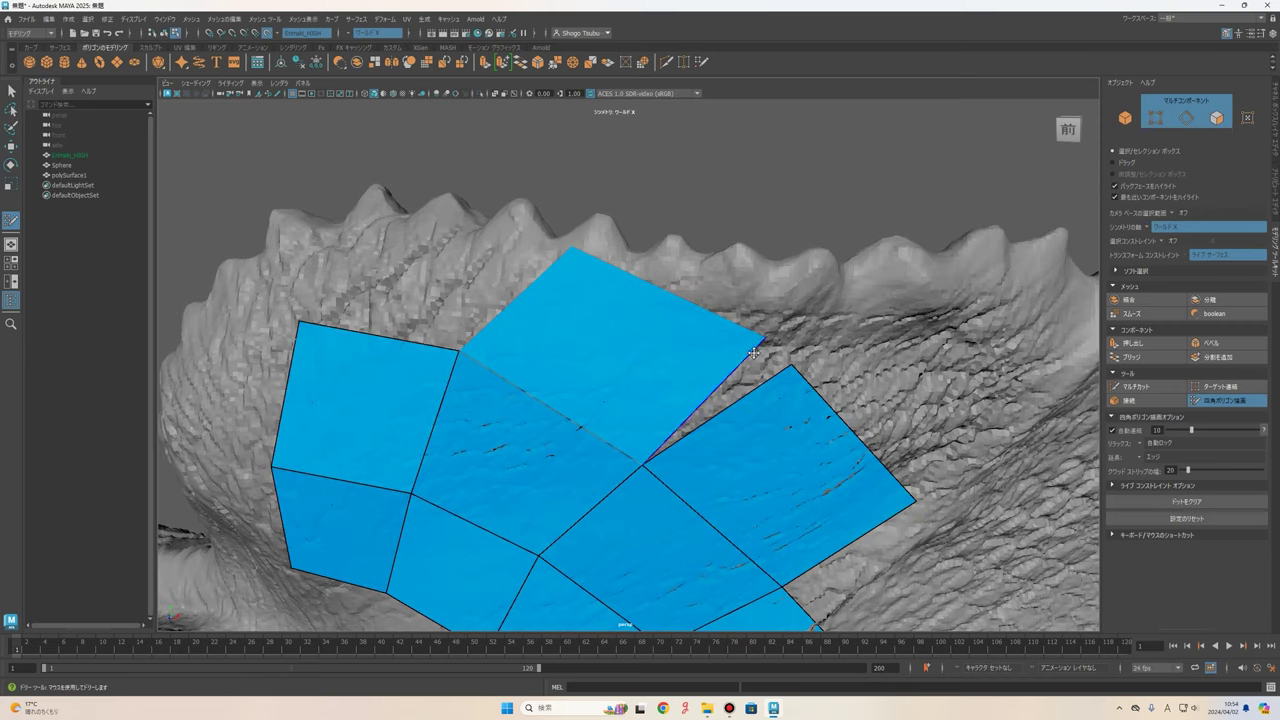
pyautogui.scroll(1, 758, 355)
pyautogui.moveTo(768, 339); pyautogui.dragTo(791, 365)
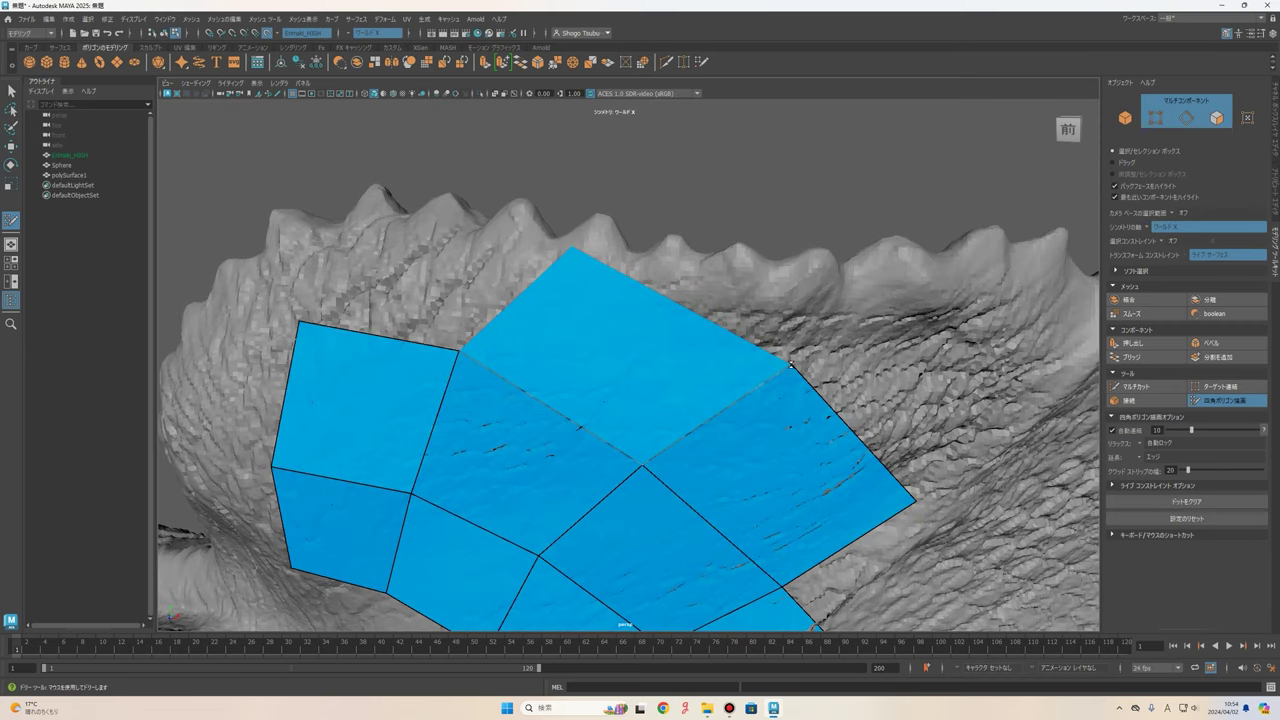
pyautogui.scroll(-3, 793, 387)
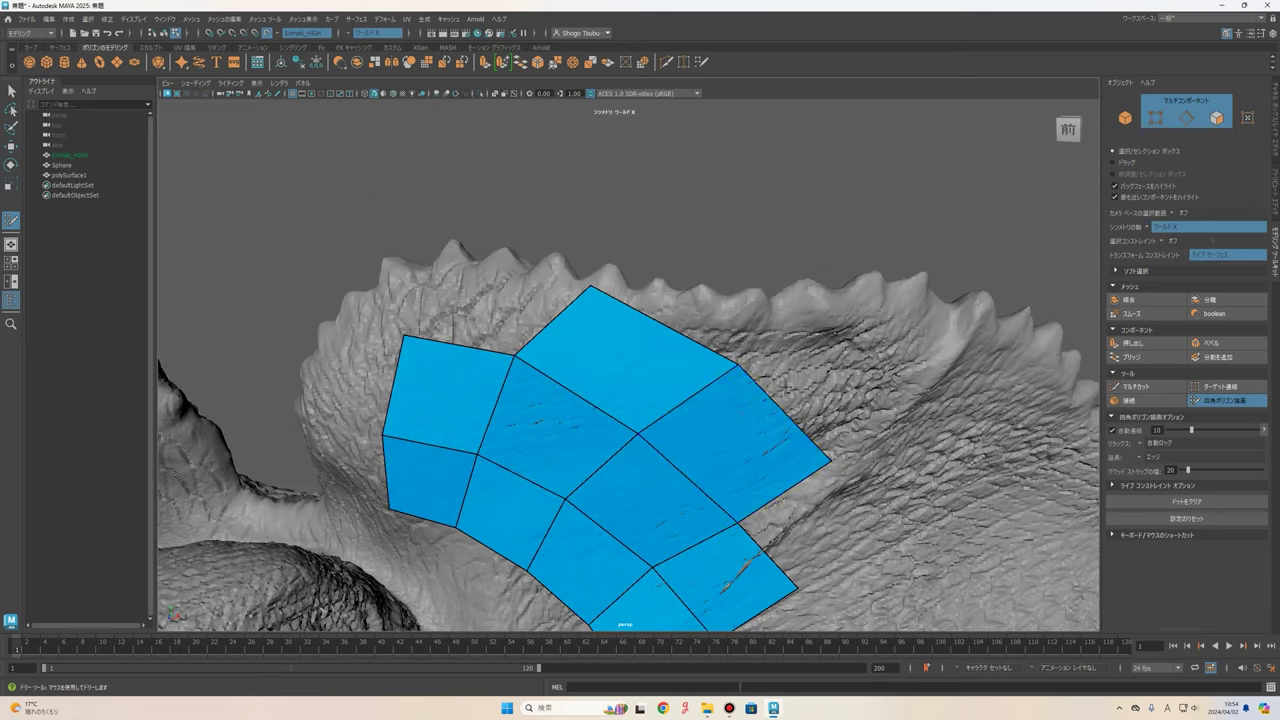
pyautogui.keyDown('alt'); pyautogui.moveTo(726, 409); pyautogui.dragTo(757, 424); pyautogui.keyUp('alt')
pyautogui.moveTo(726, 366); pyautogui.dragTo(705, 375)
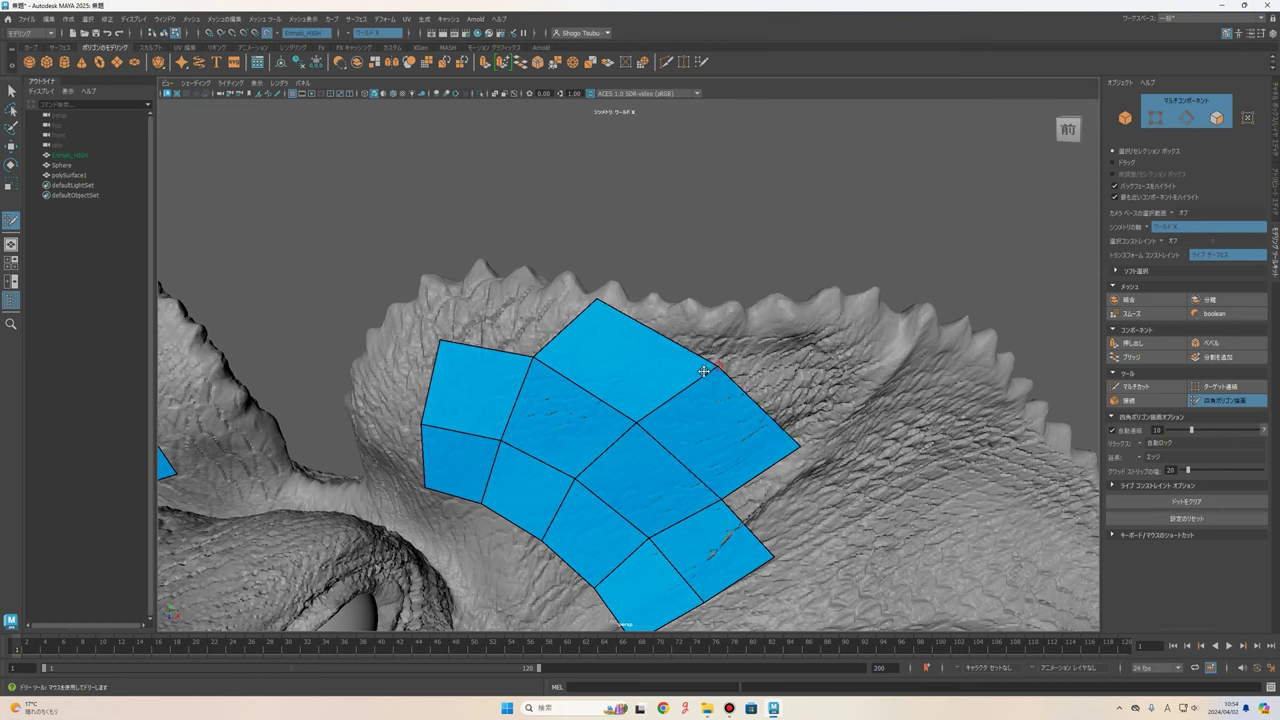
pyautogui.moveTo(597, 300); pyautogui.dragTo(566, 311)
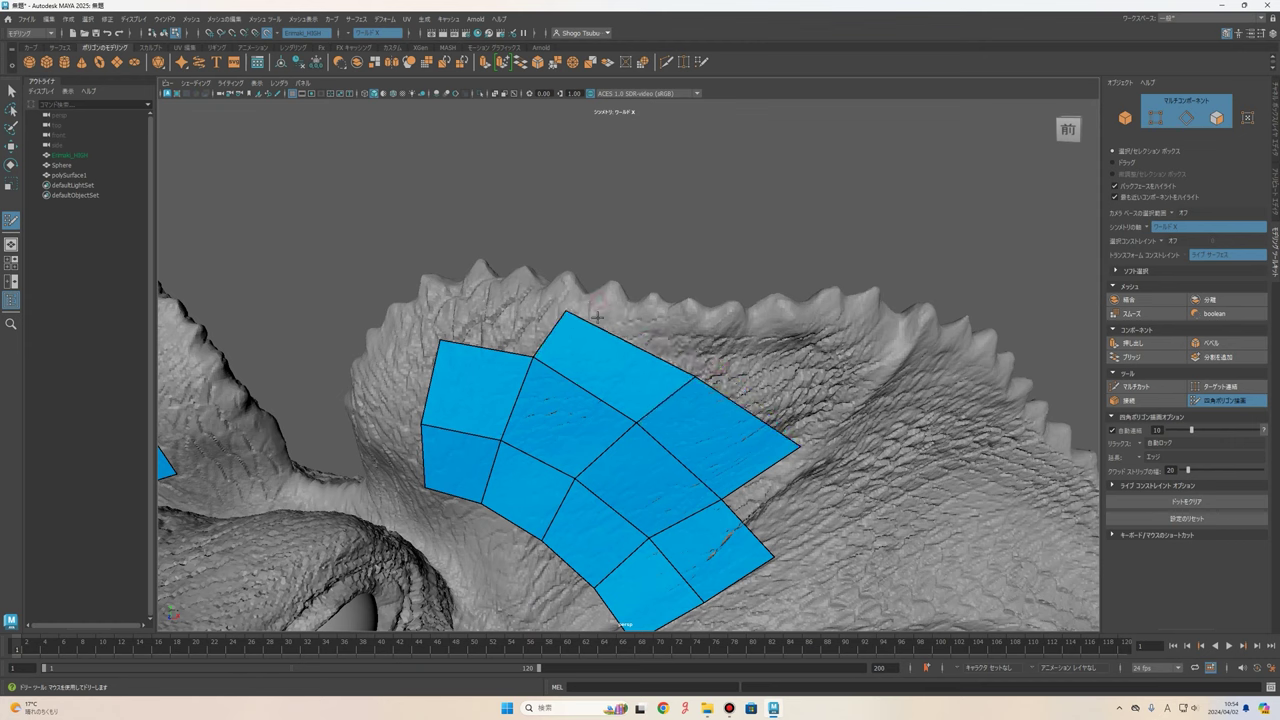
pyautogui.moveTo(802, 445)
pyautogui.mouseDown()
pyautogui.moveTo(770, 456)
pyautogui.moveTo(809, 472)
pyautogui.moveTo(768, 438)
pyautogui.mouseUp()
pyautogui.scroll(1, 672, 466)
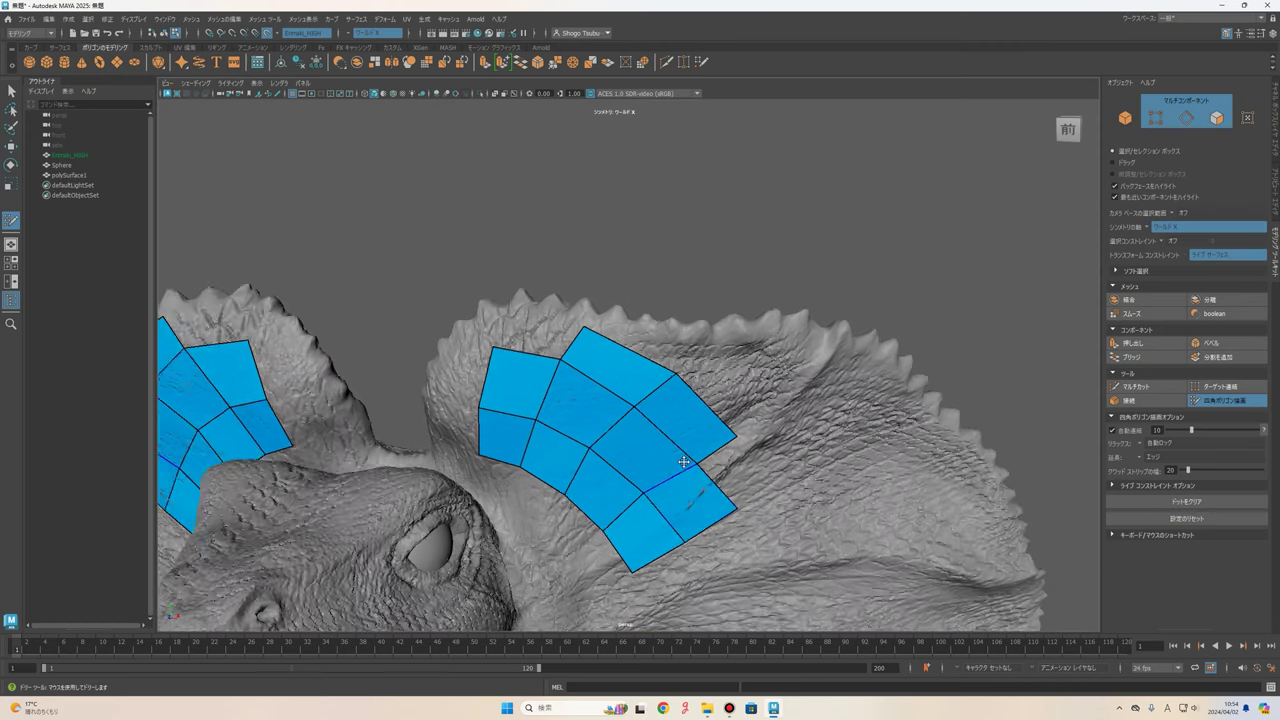
pyautogui.scroll(2, 740, 420)
pyautogui.keyDown('alt'); pyautogui.moveTo(773, 446); pyautogui.dragTo(848, 266, button='middle'); pyautogui.keyUp('alt')
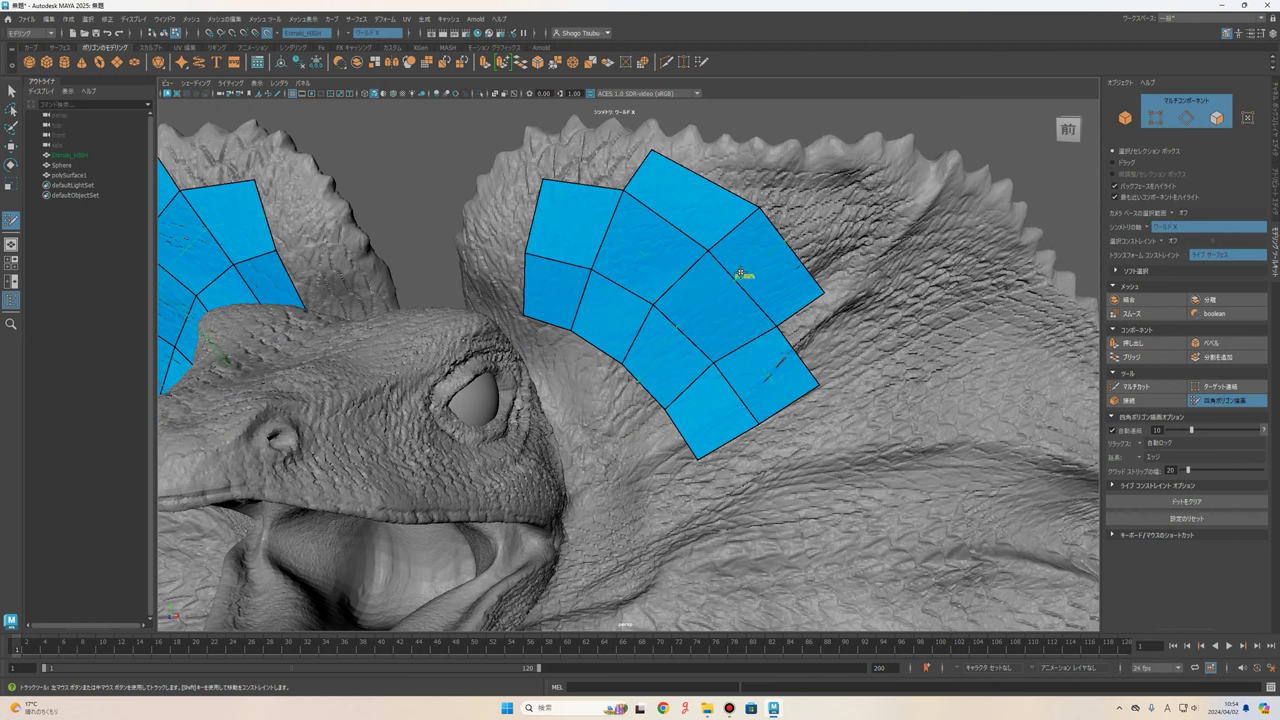
# - Insert an edge loop across the frill patch and shift its notch and corner vertices down-right
pyautogui.keyDown('ctrl'); pyautogui.click(741, 288); pyautogui.keyUp('ctrl')
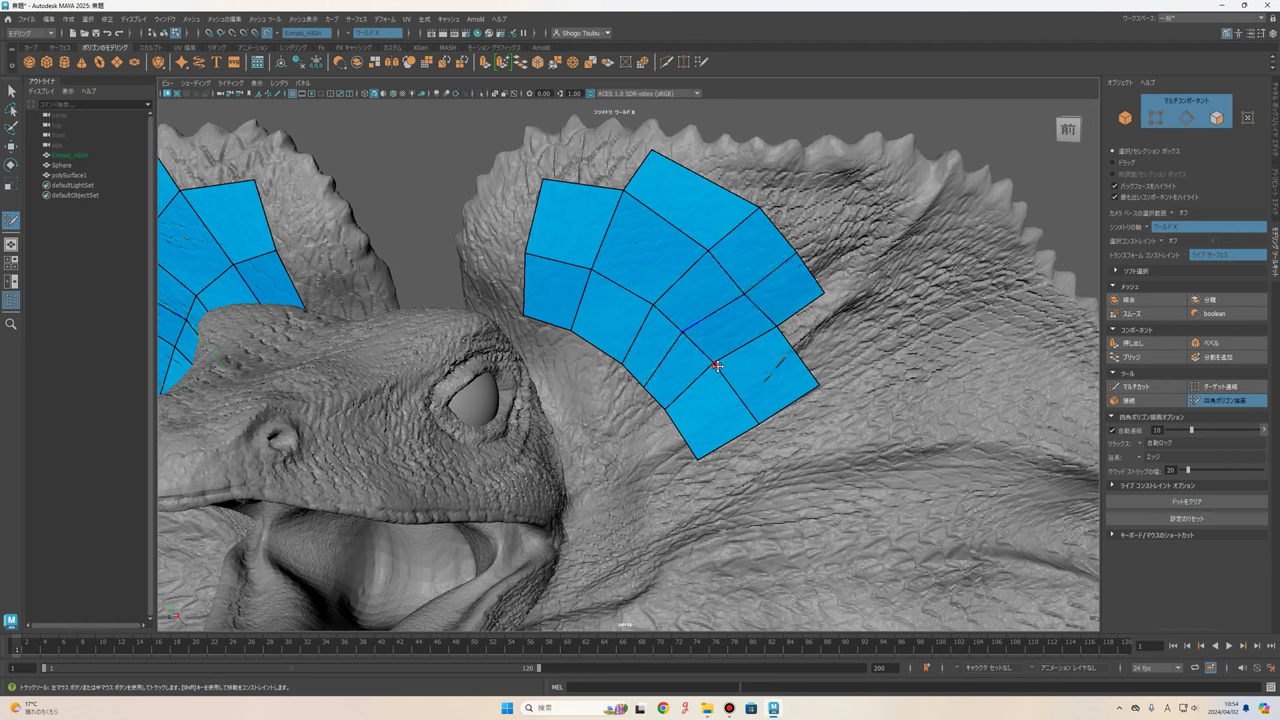
pyautogui.moveTo(717, 366); pyautogui.dragTo(745, 376)
pyautogui.moveTo(778, 326); pyautogui.dragTo(801, 345)
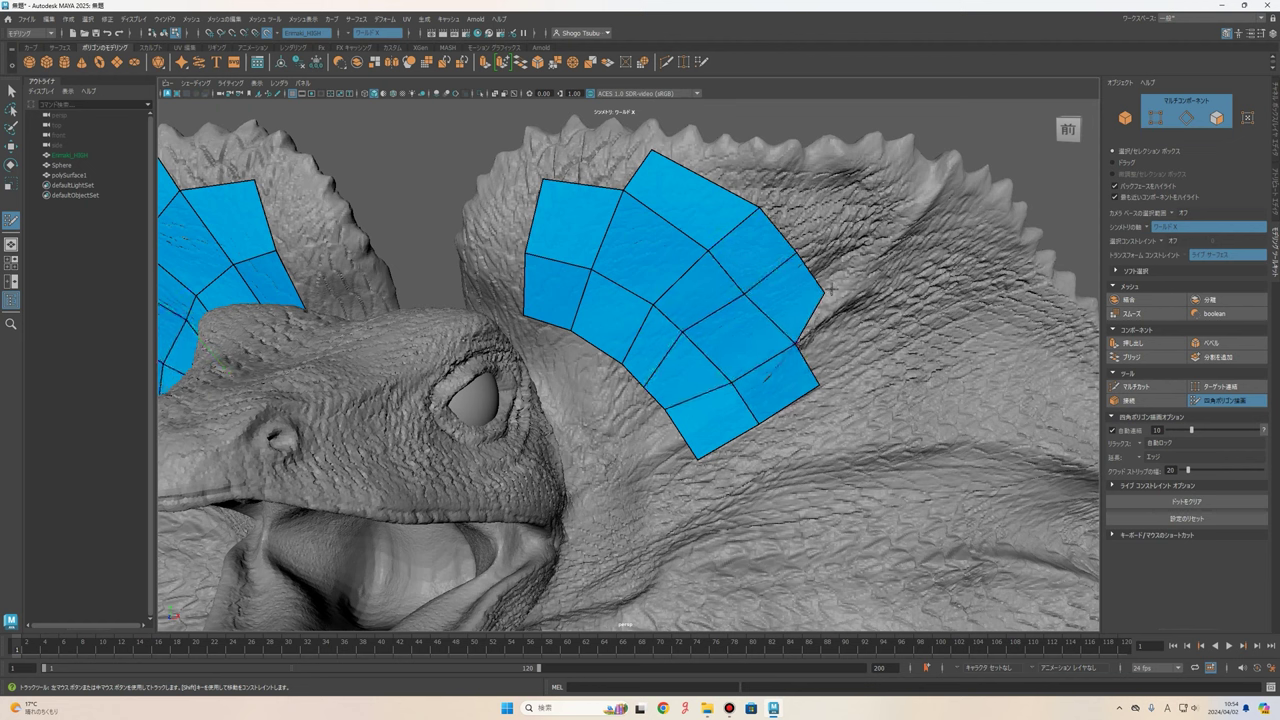
pyautogui.moveTo(824, 294); pyautogui.dragTo(838, 312)
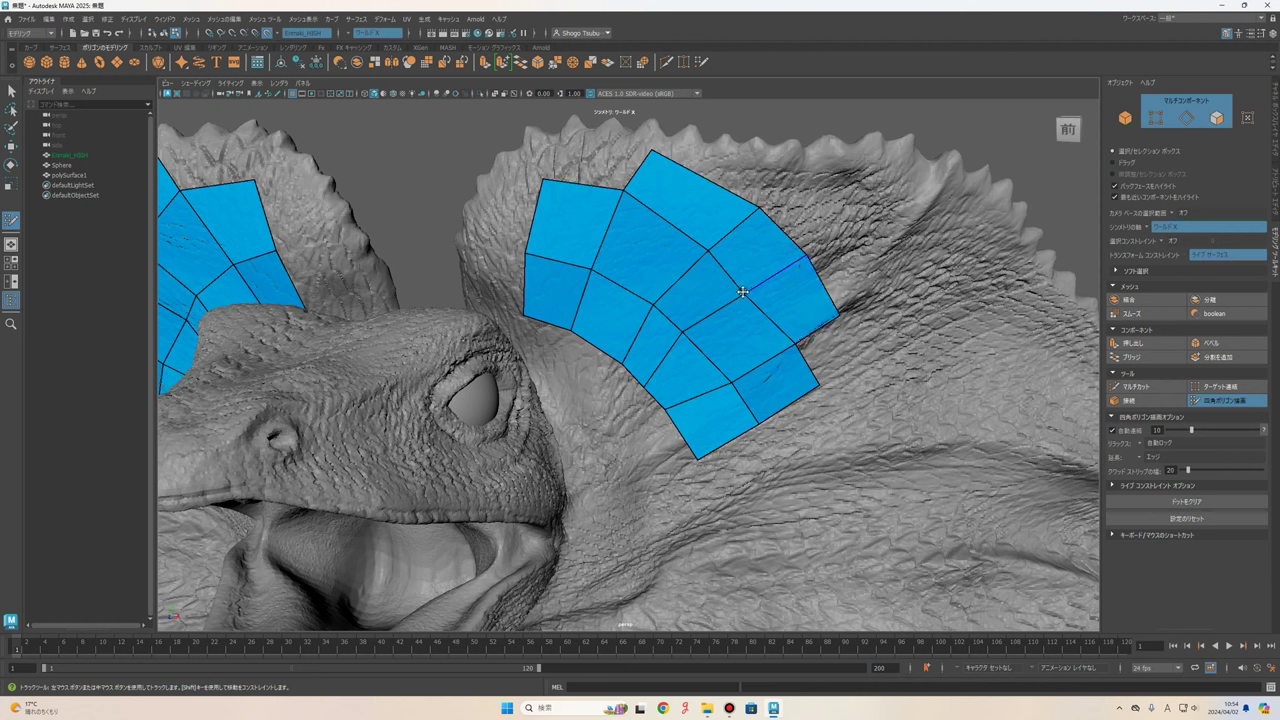
pyautogui.moveTo(744, 292)
pyautogui.mouseDown()
pyautogui.moveTo(740, 311)
pyautogui.moveTo(695, 341)
pyautogui.mouseUp()
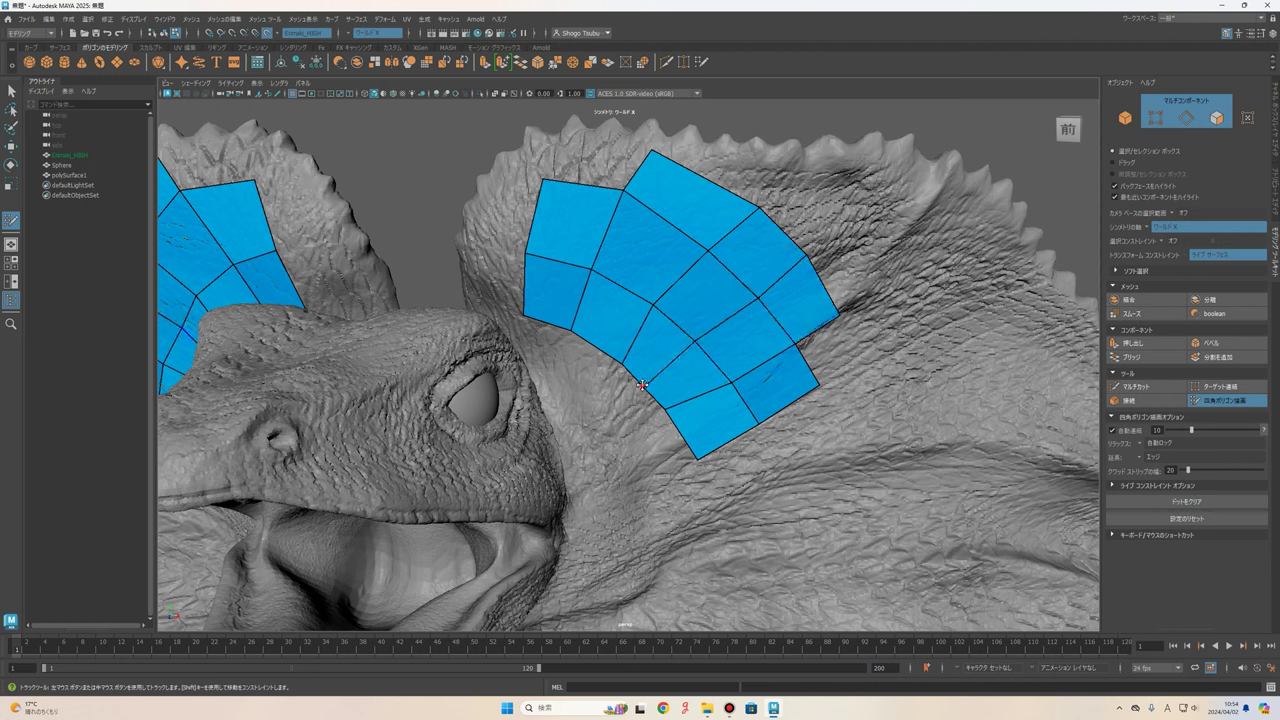
pyautogui.scroll(-3, 768, 371)
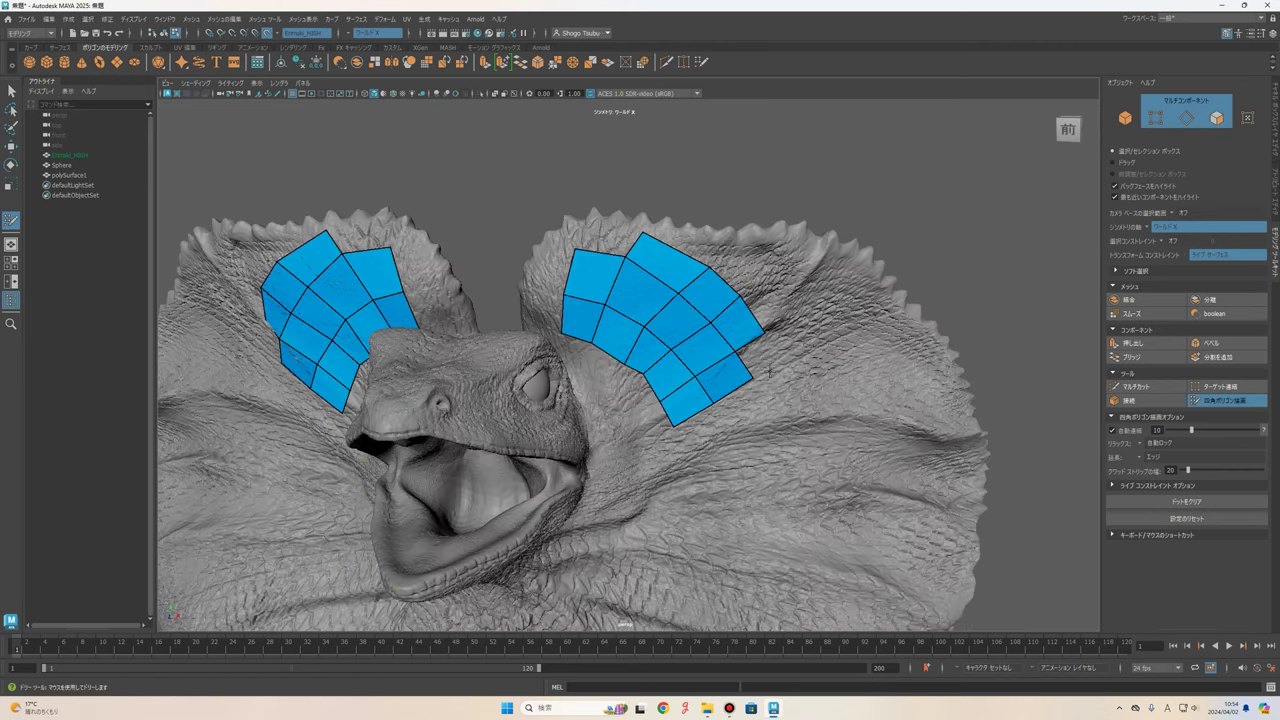
pyautogui.scroll(2, 786, 357)
pyautogui.scroll(3, 786, 357)
pyautogui.scroll(1, 780, 250)
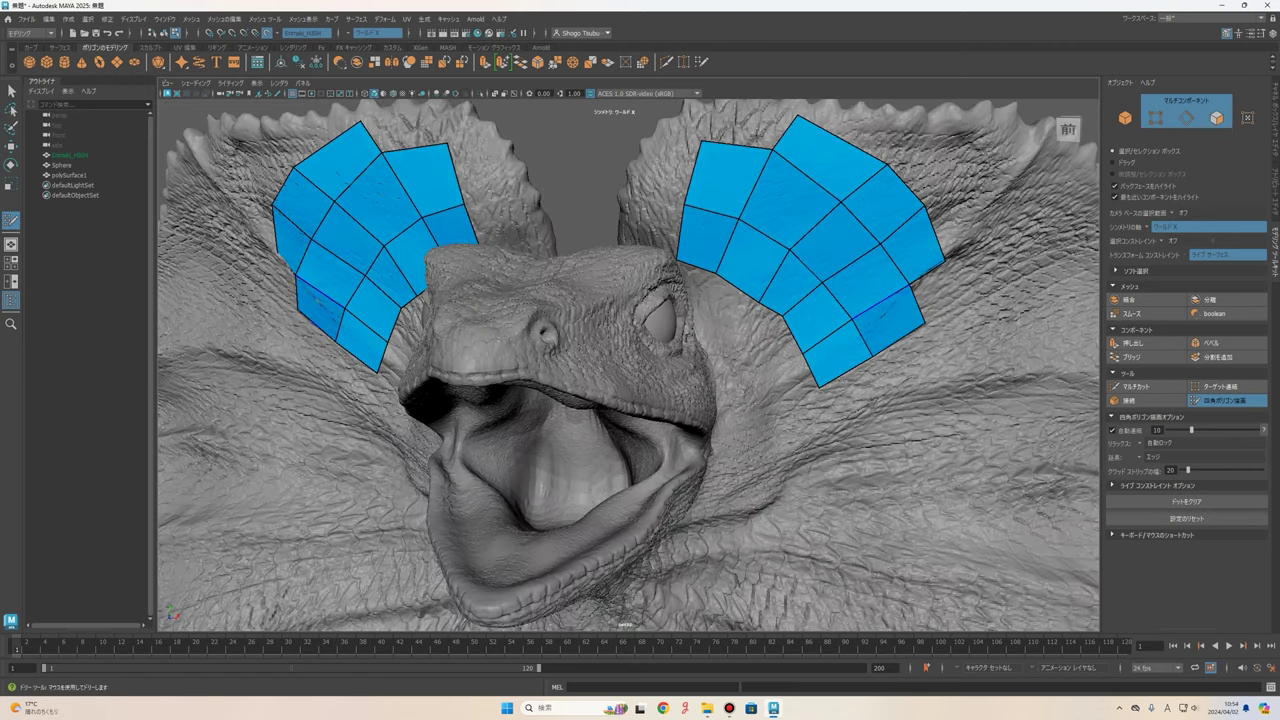
# - Pull the top of the right frill patch up toward the frill edge and tidy interior vertices
pyautogui.moveTo(758, 151); pyautogui.dragTo(785, 112)
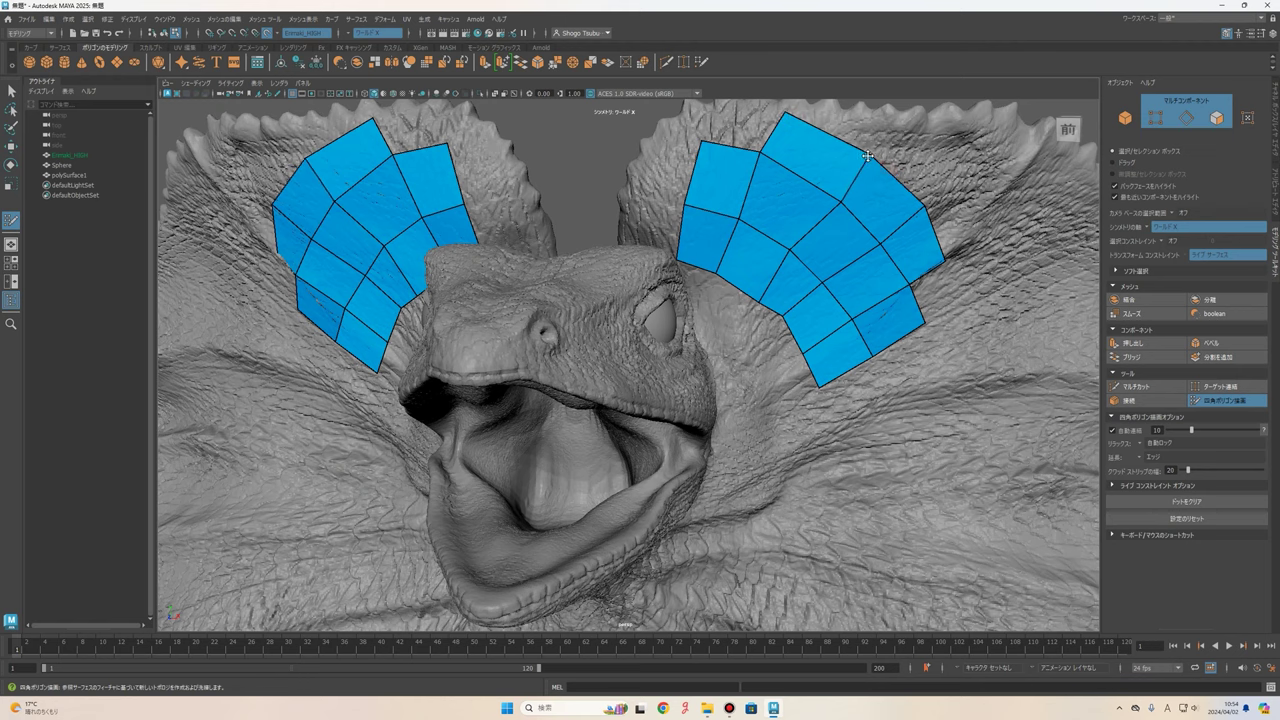
pyautogui.moveTo(884, 165); pyautogui.dragTo(865, 155)
pyautogui.moveTo(841, 203); pyautogui.dragTo(826, 195)
pyautogui.moveTo(790, 247); pyautogui.dragTo(783, 243)
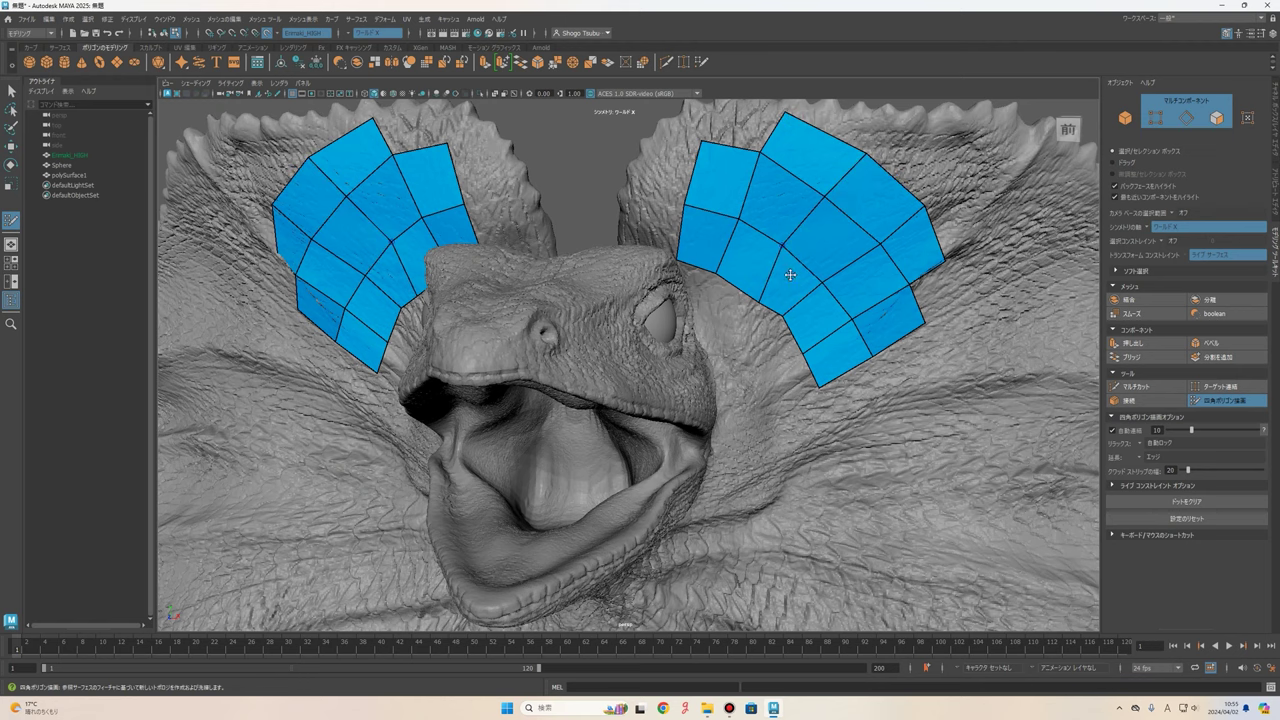
pyautogui.moveTo(760, 304); pyautogui.dragTo(766, 291)
pyautogui.scroll(-4, 838, 291)
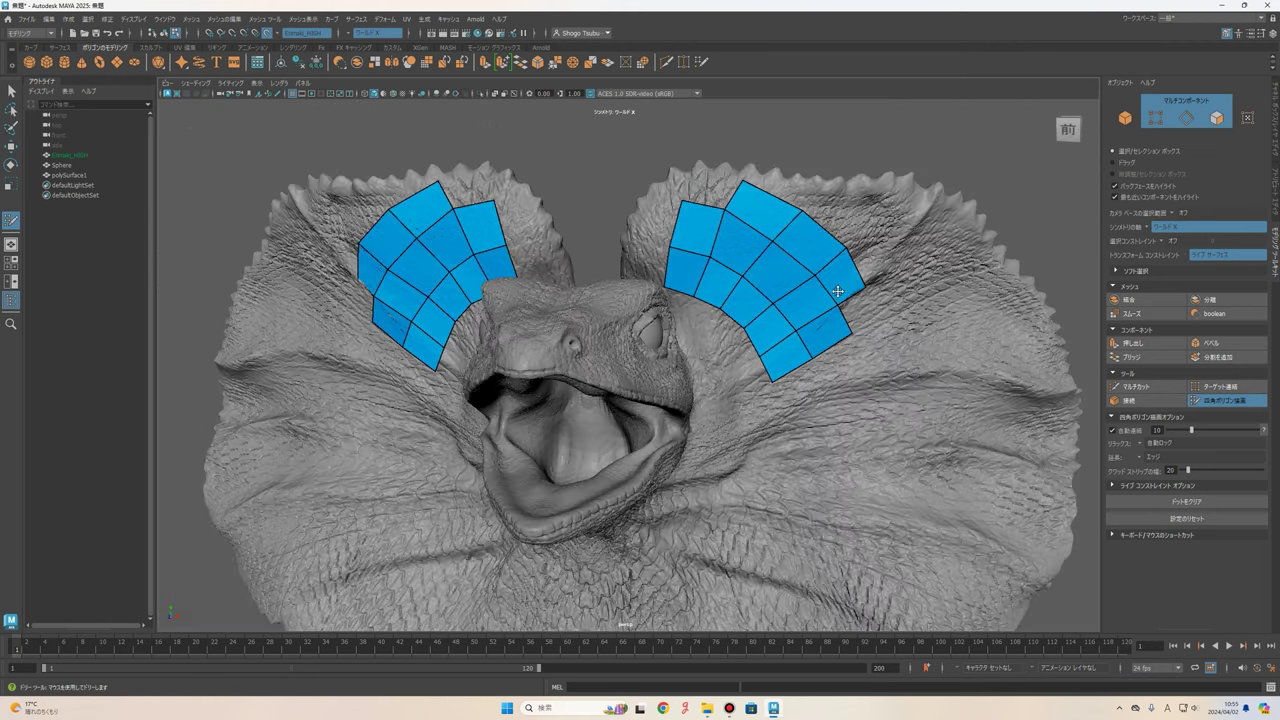
pyautogui.scroll(1, 791, 276)
pyautogui.scroll(-3, 793, 330)
pyautogui.scroll(-2, 803, 425)
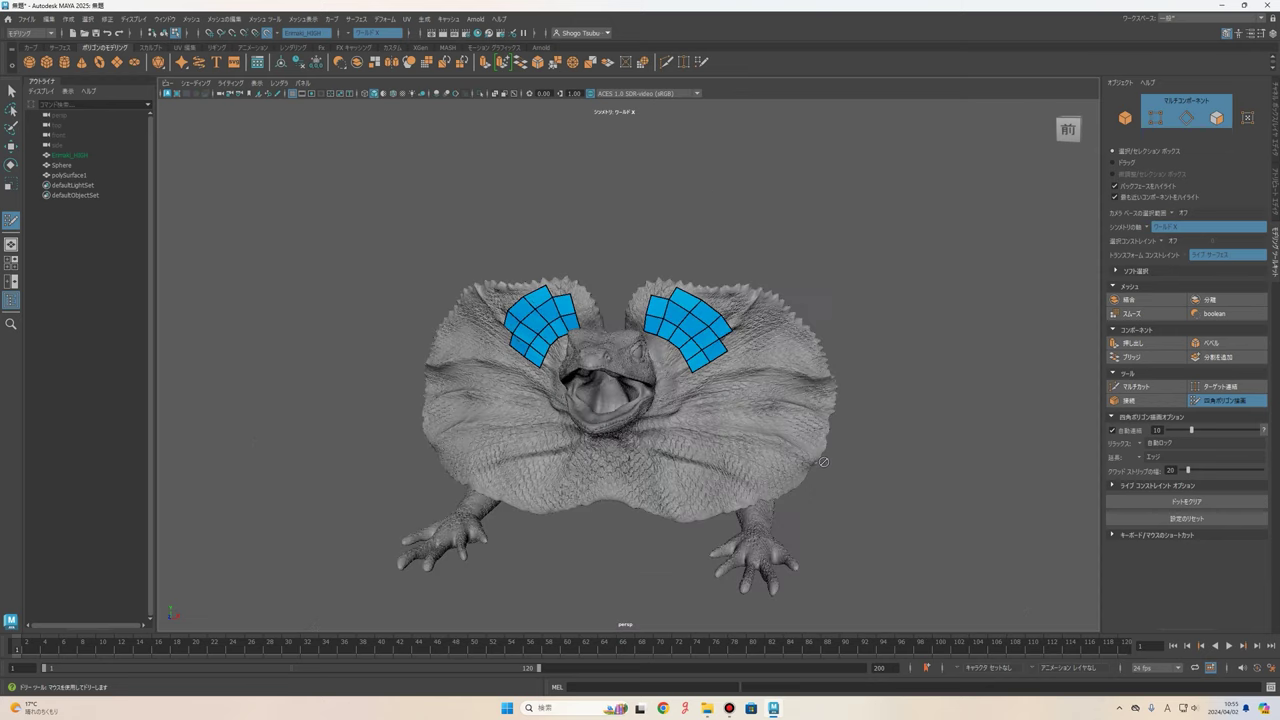
# - From a front view, add a quad at the right frill patch's lower right and pull its corner outward
pyautogui.scroll(2, 767, 443)
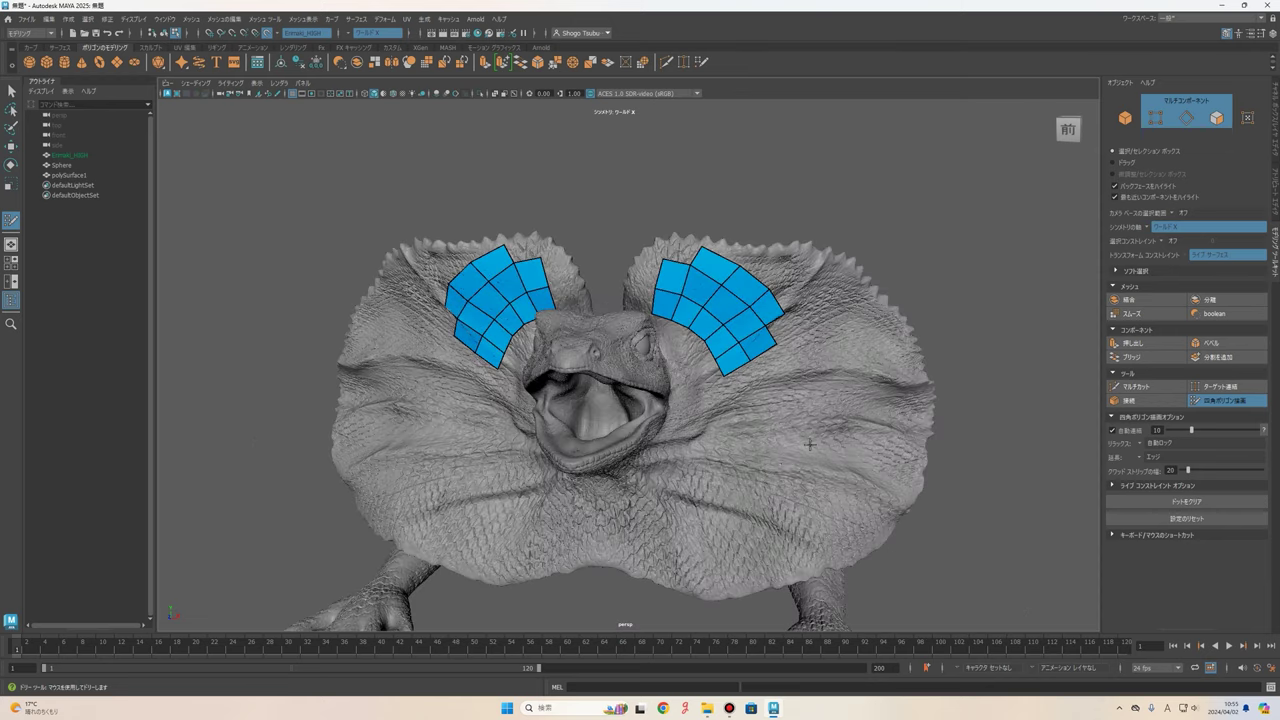
pyautogui.moveTo(767, 443)
pyautogui.keyDown('alt'); pyautogui.mouseDown()
pyautogui.moveTo(811, 444)
pyautogui.moveTo(862, 410)
pyautogui.moveTo(659, 421)
pyautogui.mouseUp(); pyautogui.keyUp('alt')
pyautogui.scroll(2, 667, 316)
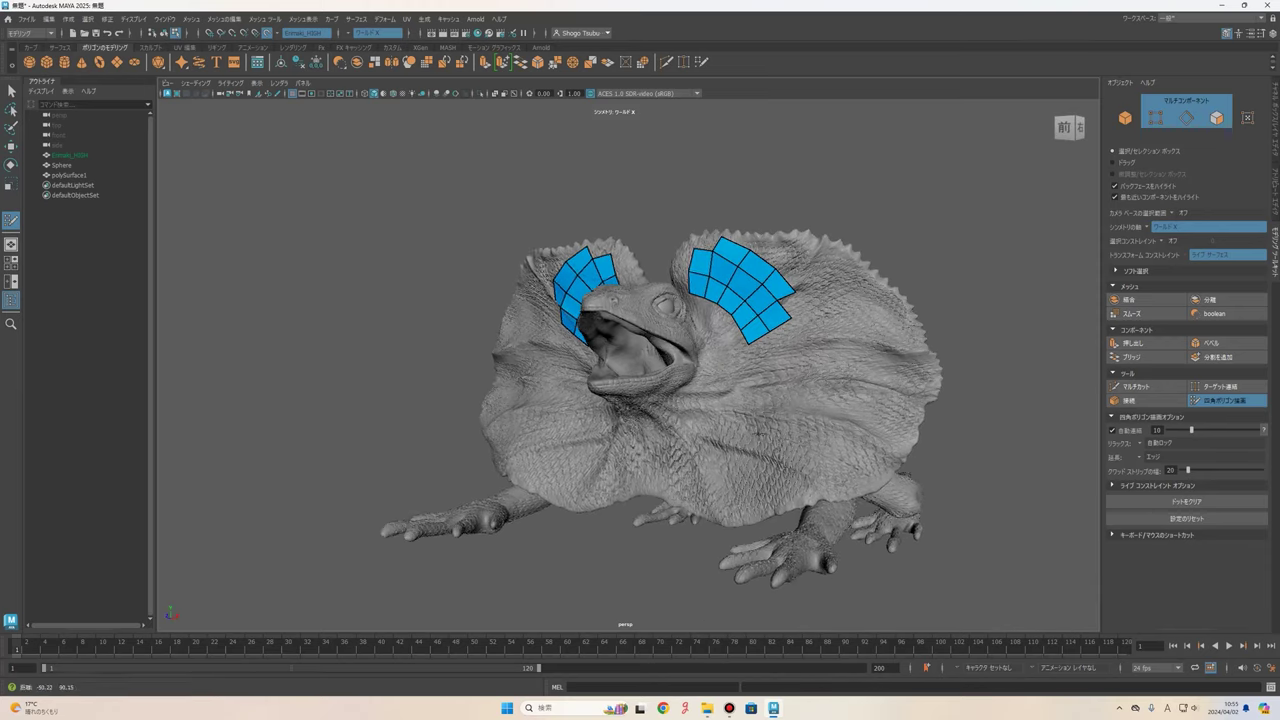
pyautogui.scroll(2, 667, 316)
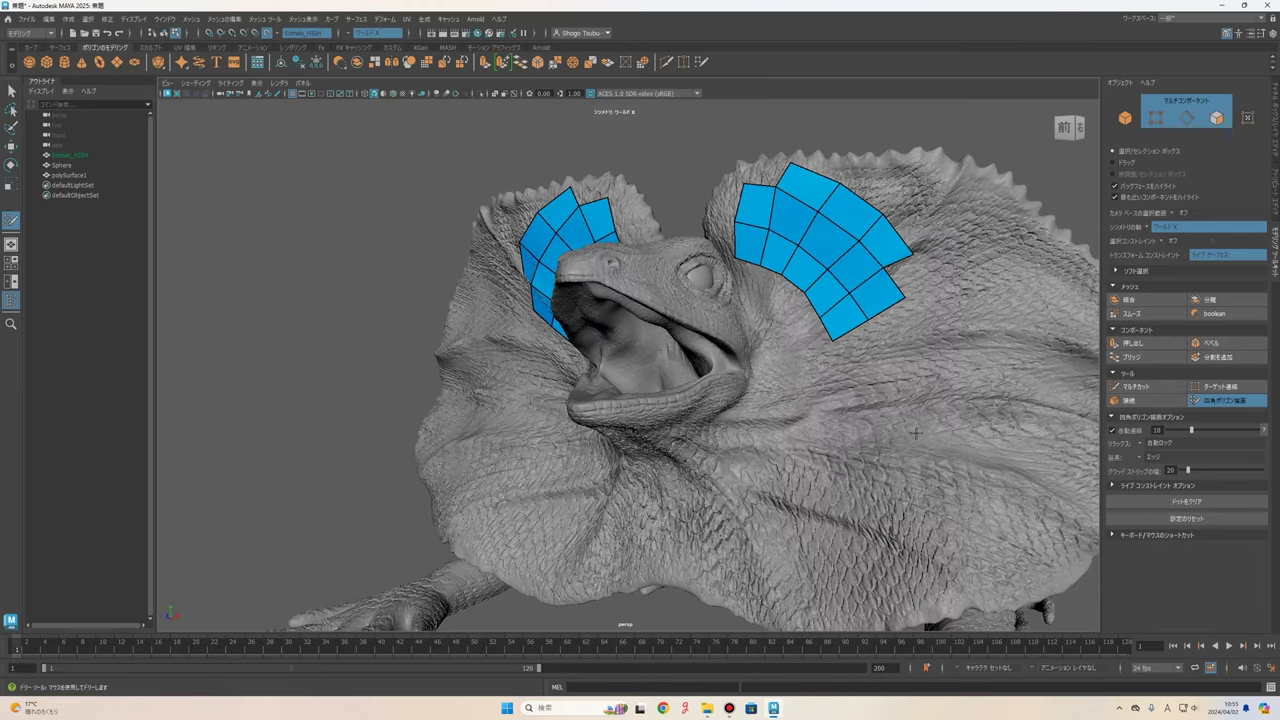
pyautogui.keyDown('alt'); pyautogui.moveTo(844, 383); pyautogui.dragTo(838, 252, button='middle'); pyautogui.keyUp('alt')
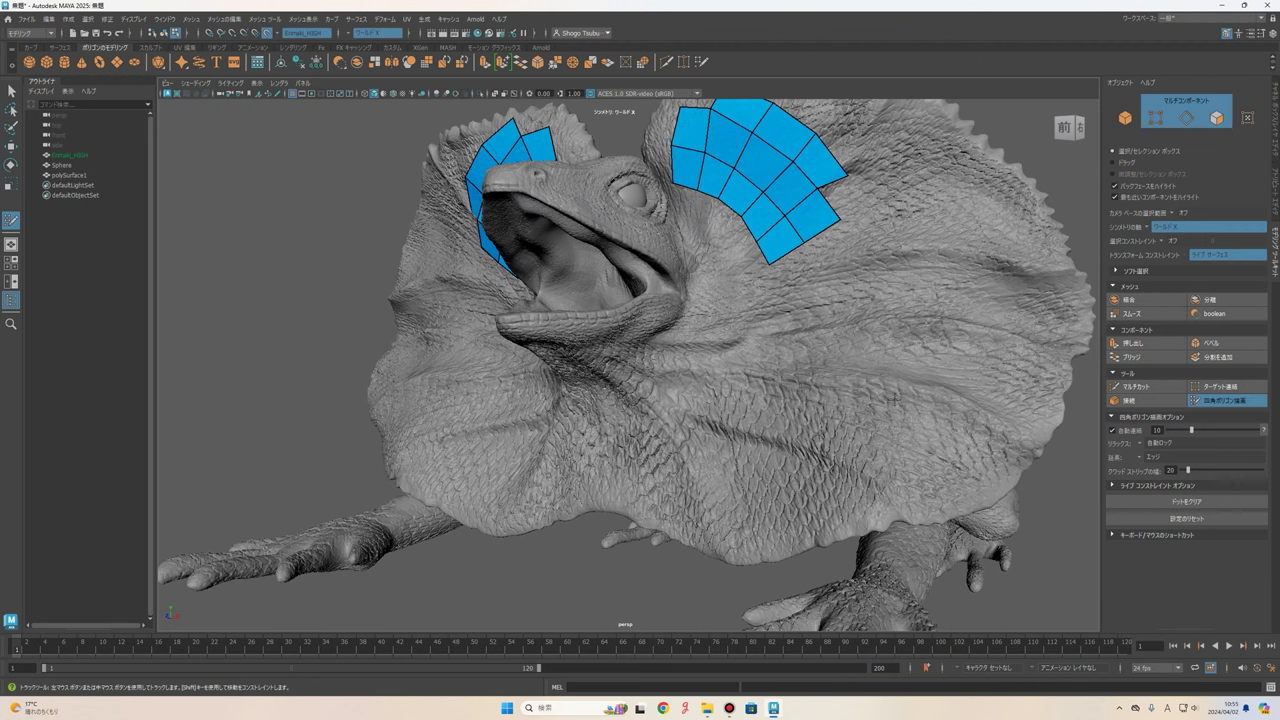
pyautogui.scroll(-2, 875, 427)
pyautogui.keyDown('alt'); pyautogui.moveTo(819, 425); pyautogui.dragTo(930, 425); pyautogui.keyUp('alt')
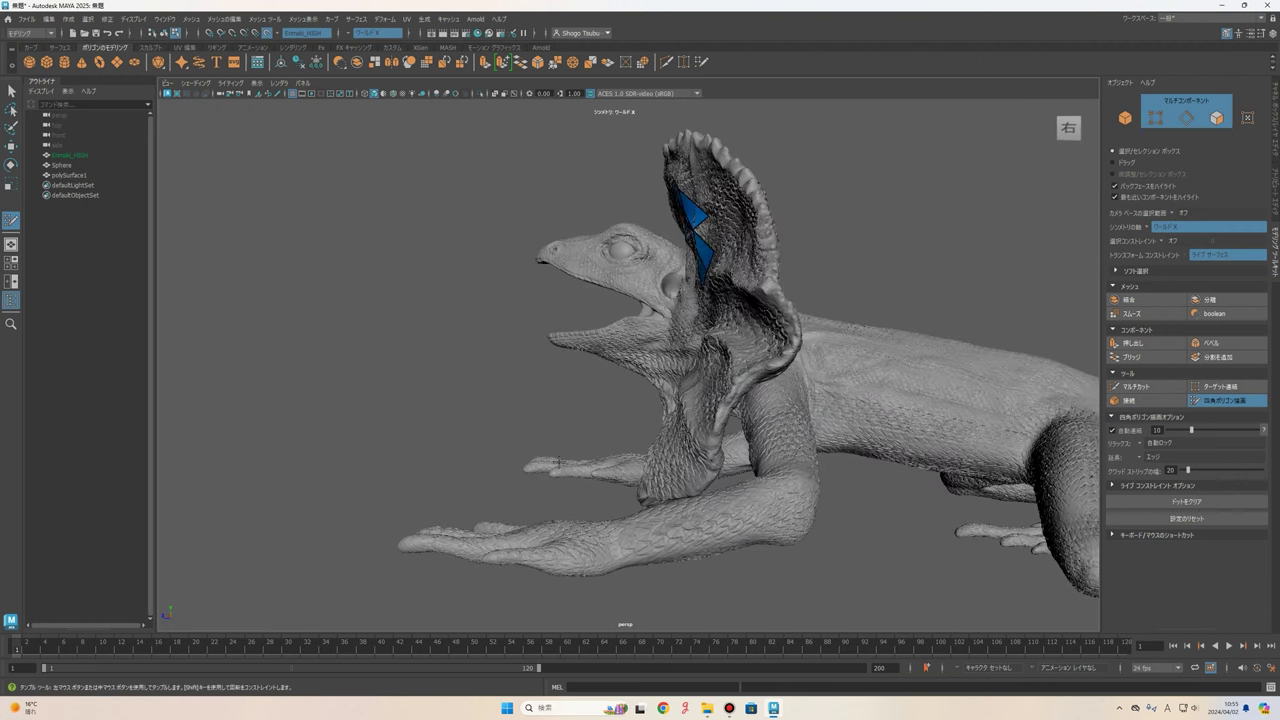
pyautogui.scroll(2, 593, 413)
pyautogui.scroll(2, 700, 460)
pyautogui.scroll(2, 800, 500)
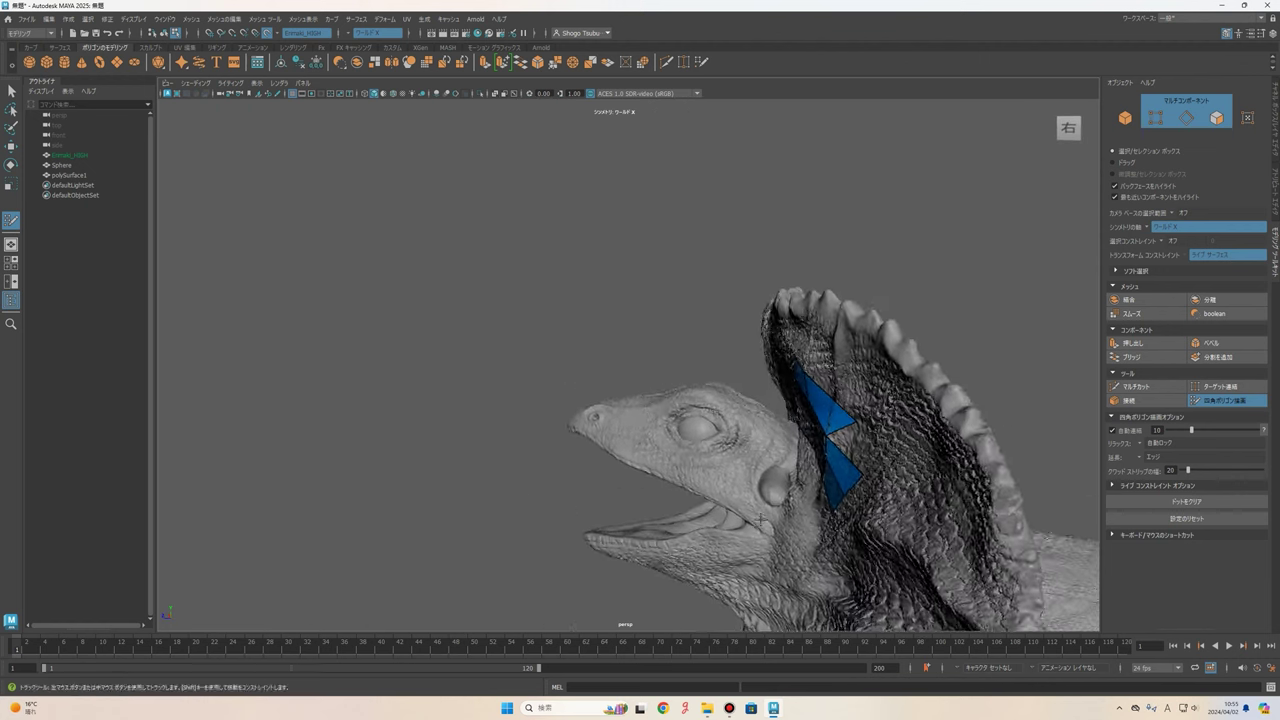
pyautogui.scroll(2, 843, 527)
pyautogui.keyDown('alt'); pyautogui.moveTo(843, 527); pyautogui.dragTo(846, 295); pyautogui.keyUp('alt')
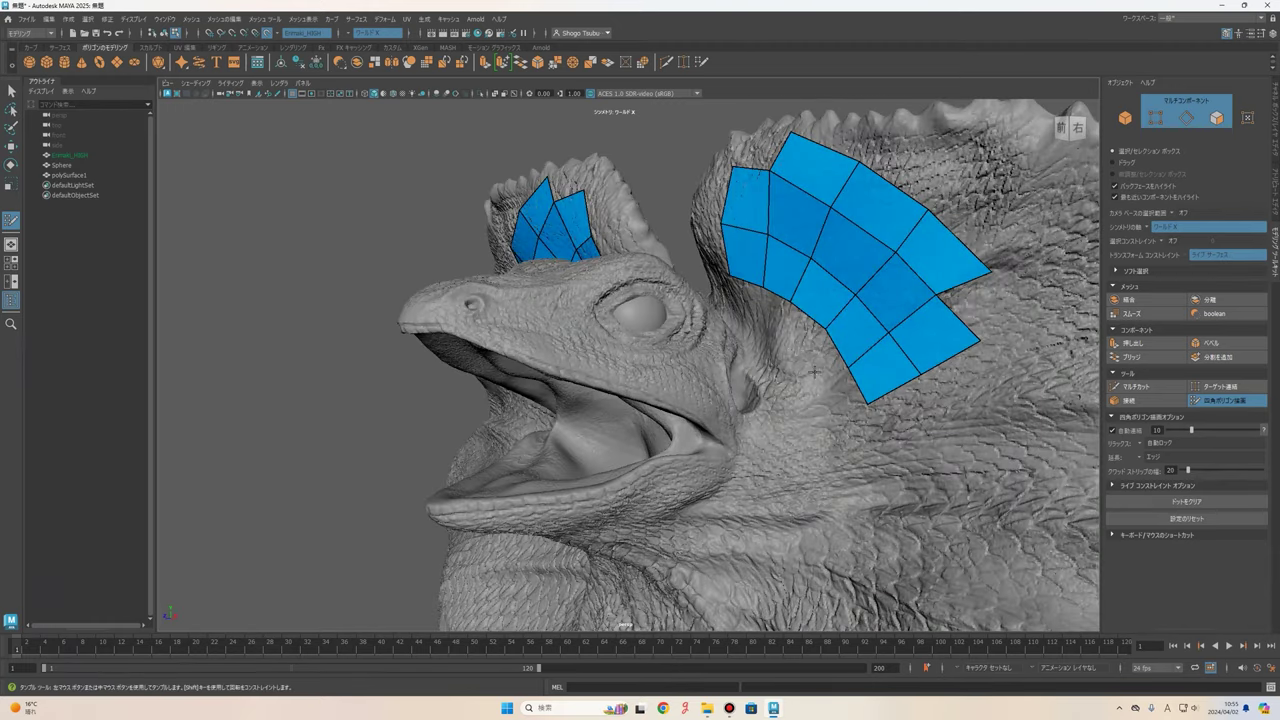
pyautogui.keyDown('alt'); pyautogui.moveTo(814, 371); pyautogui.dragTo(730, 157); pyautogui.keyUp('alt')
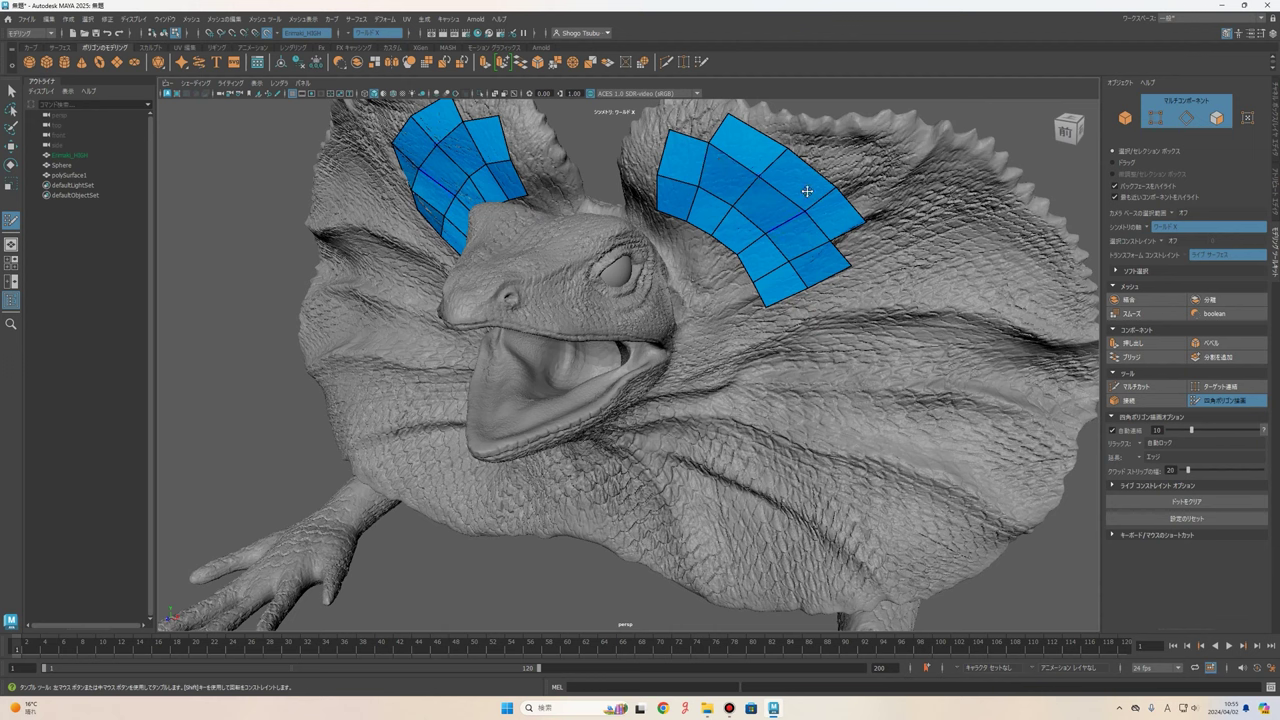
pyautogui.keyDown('shift'); pyautogui.click(840, 268); pyautogui.keyUp('shift')
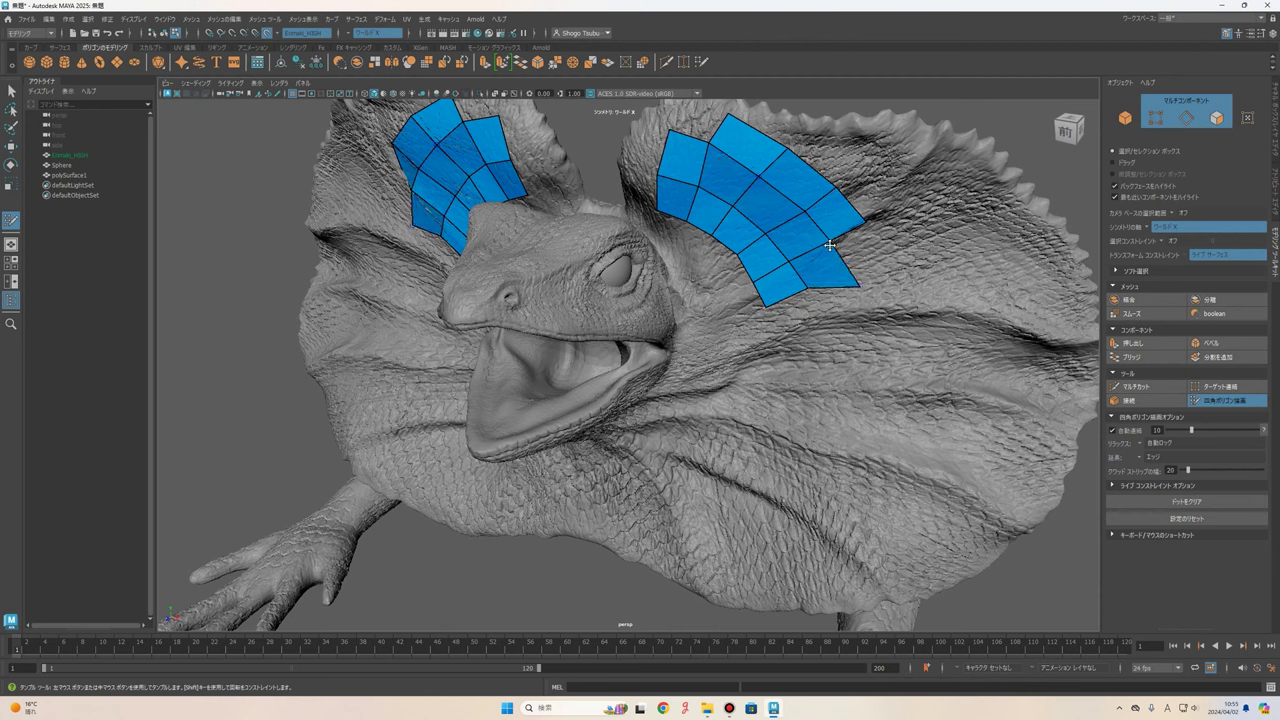
pyautogui.moveTo(840, 242); pyautogui.dragTo(873, 229)
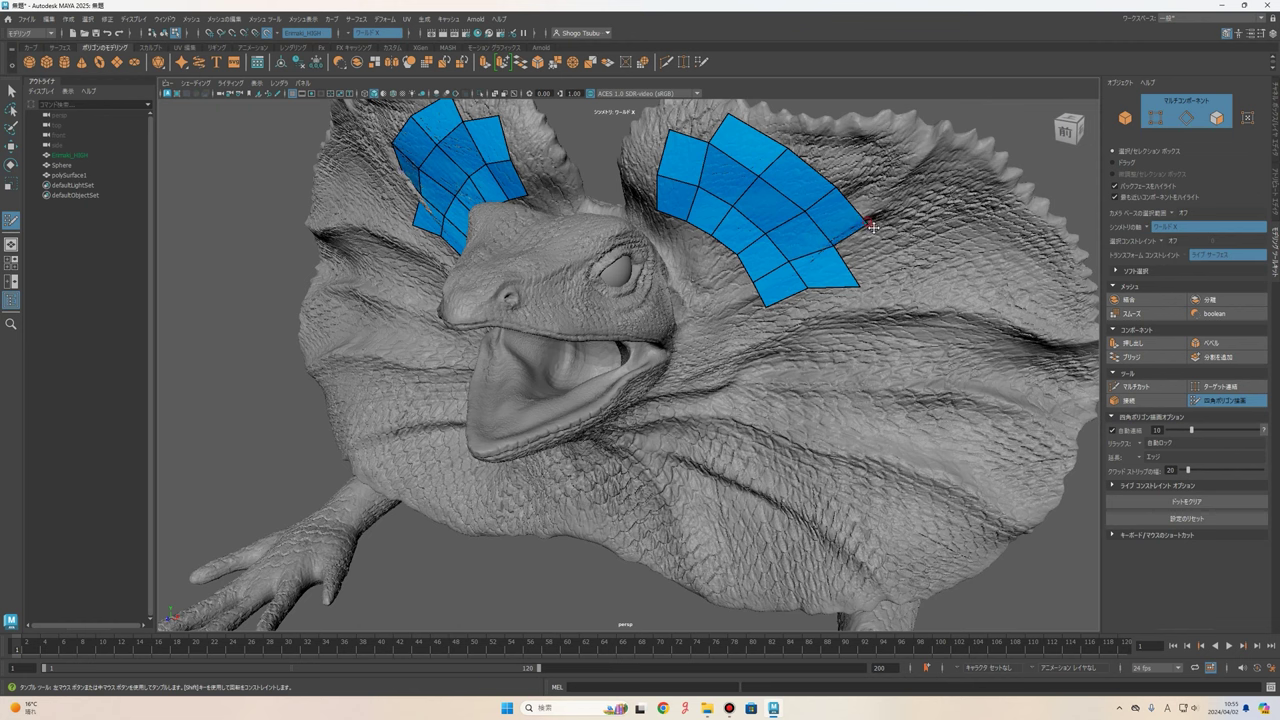
pyautogui.moveTo(807, 290)
pyautogui.mouseDown()
pyautogui.moveTo(792, 266)
pyautogui.moveTo(754, 292)
pyautogui.mouseUp()
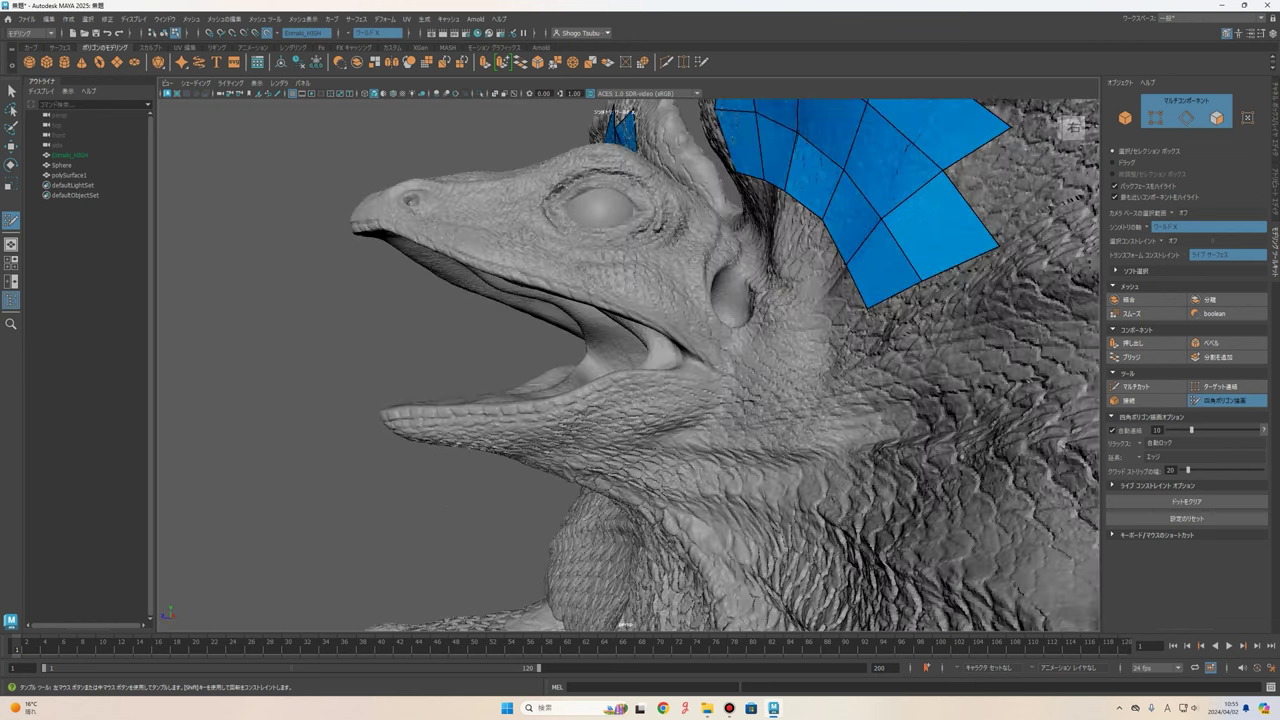
pyautogui.scroll(-3, 745, 362)
# - Orbit to the head's side profile and dolly in close to the lizard's eye
pyautogui.keyDown('alt'); pyautogui.moveTo(745, 362); pyautogui.dragTo(640, 365); pyautogui.keyUp('alt')
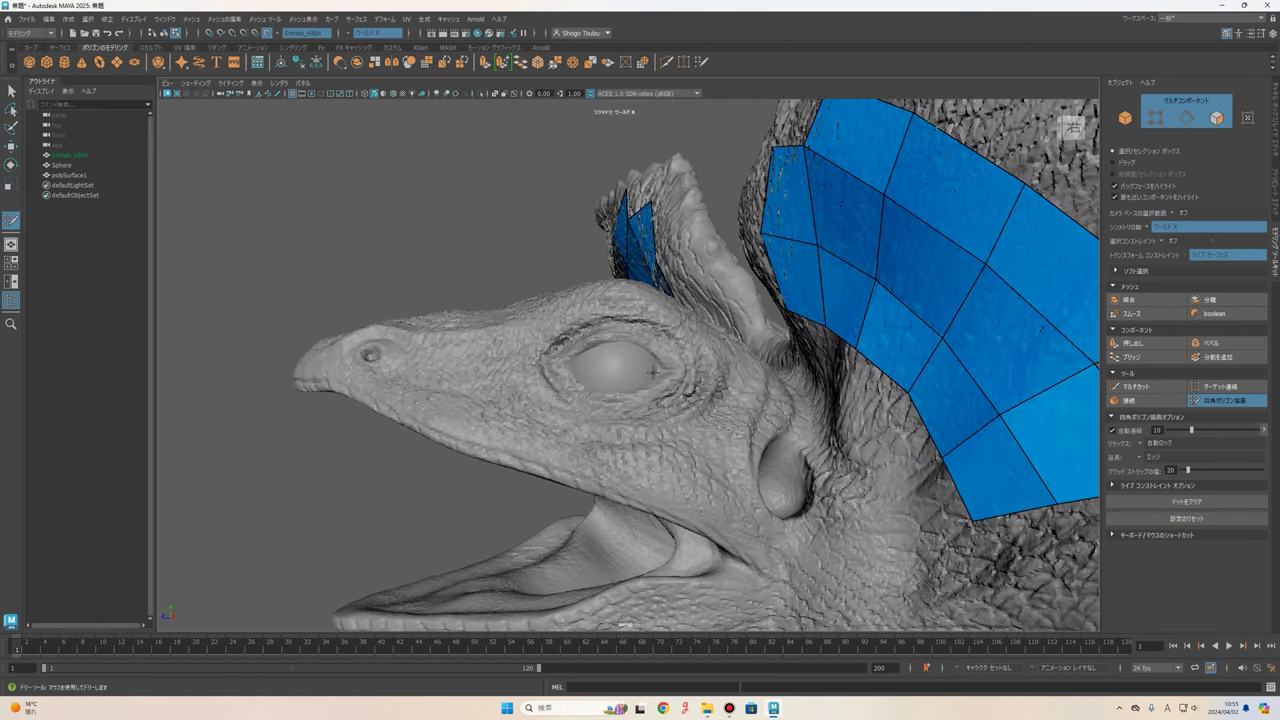
pyautogui.scroll(5, 650, 372)
pyautogui.scroll(2, 733, 386)
pyautogui.scroll(2, 733, 386)
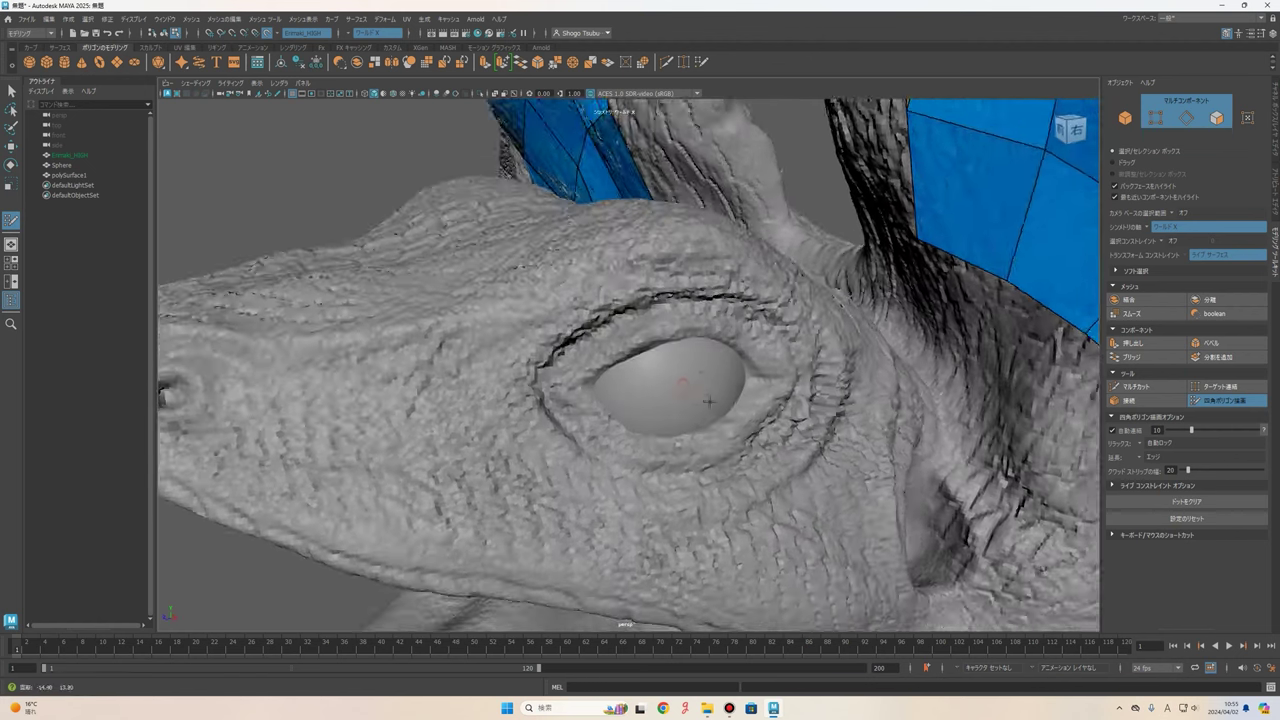
pyautogui.scroll(2, 733, 387)
pyautogui.keyDown('alt'); pyautogui.moveTo(733, 387); pyautogui.dragTo(698, 379); pyautogui.keyUp('alt')
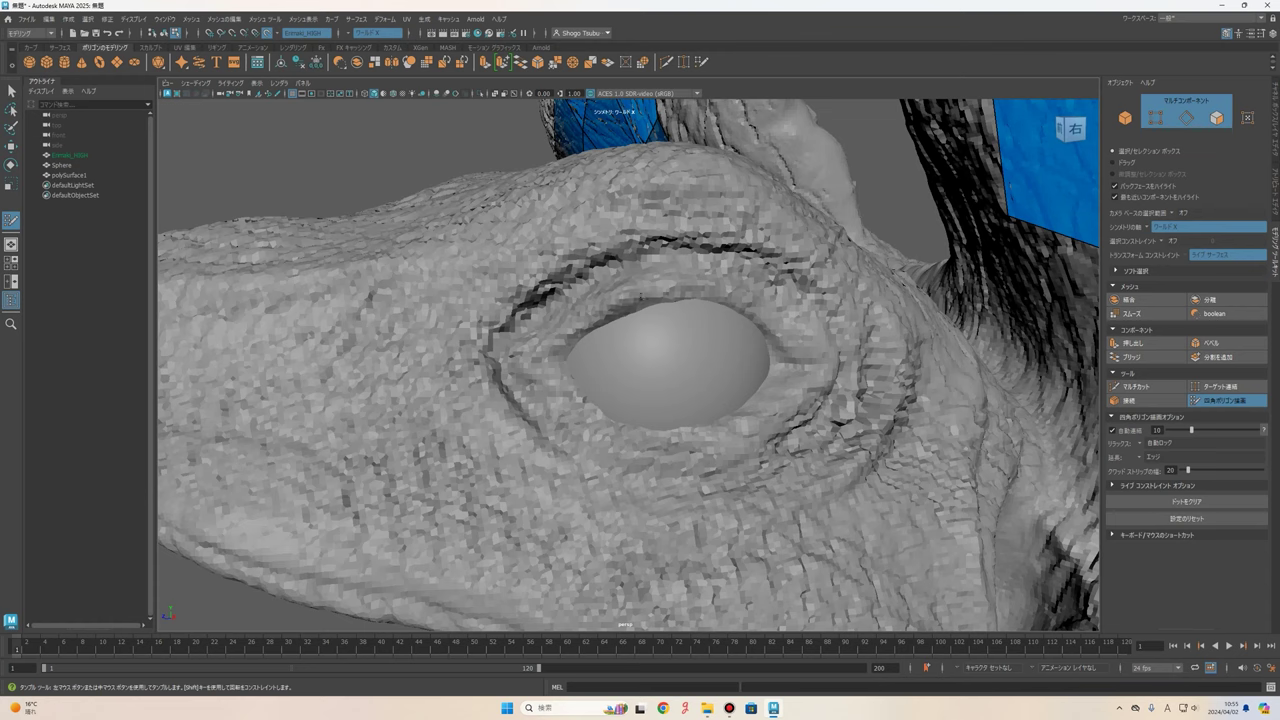
pyautogui.scroll(-4, 677, 337)
pyautogui.scroll(1, 675, 304)
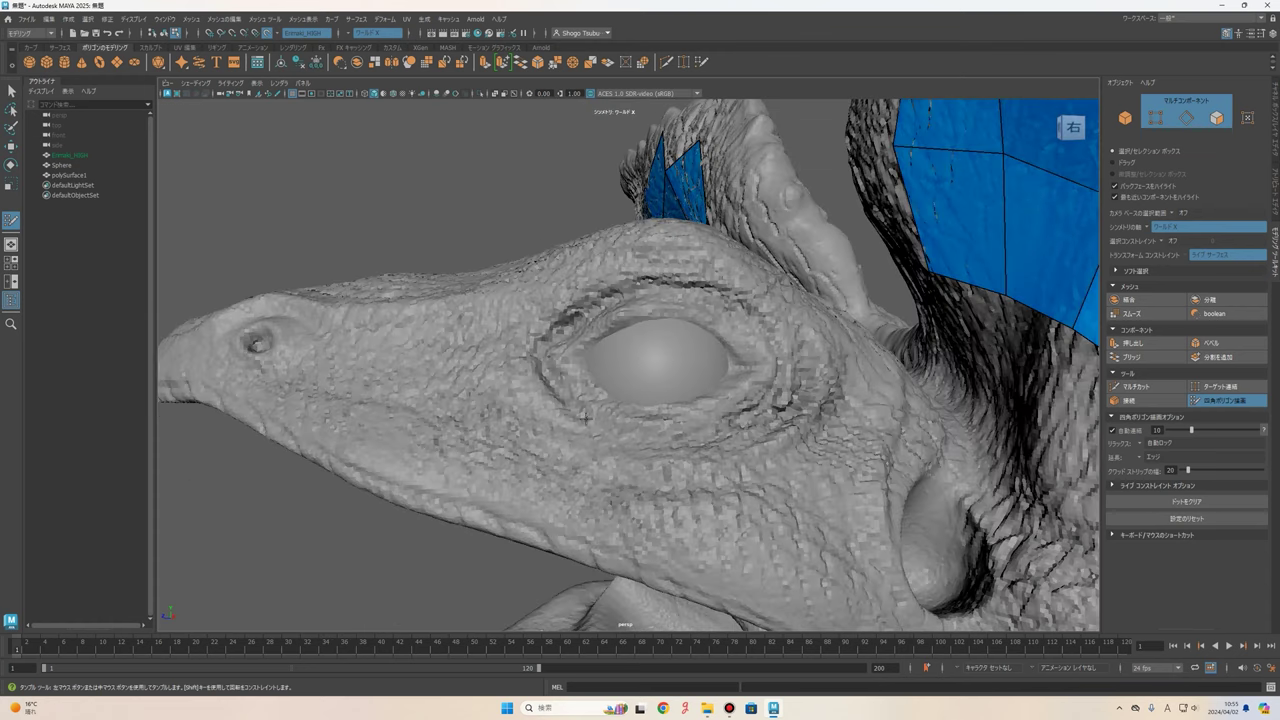
pyautogui.scroll(2, 640, 297)
pyautogui.keyDown('alt'); pyautogui.moveTo(660, 300); pyautogui.dragTo(673, 299); pyautogui.keyUp('alt')
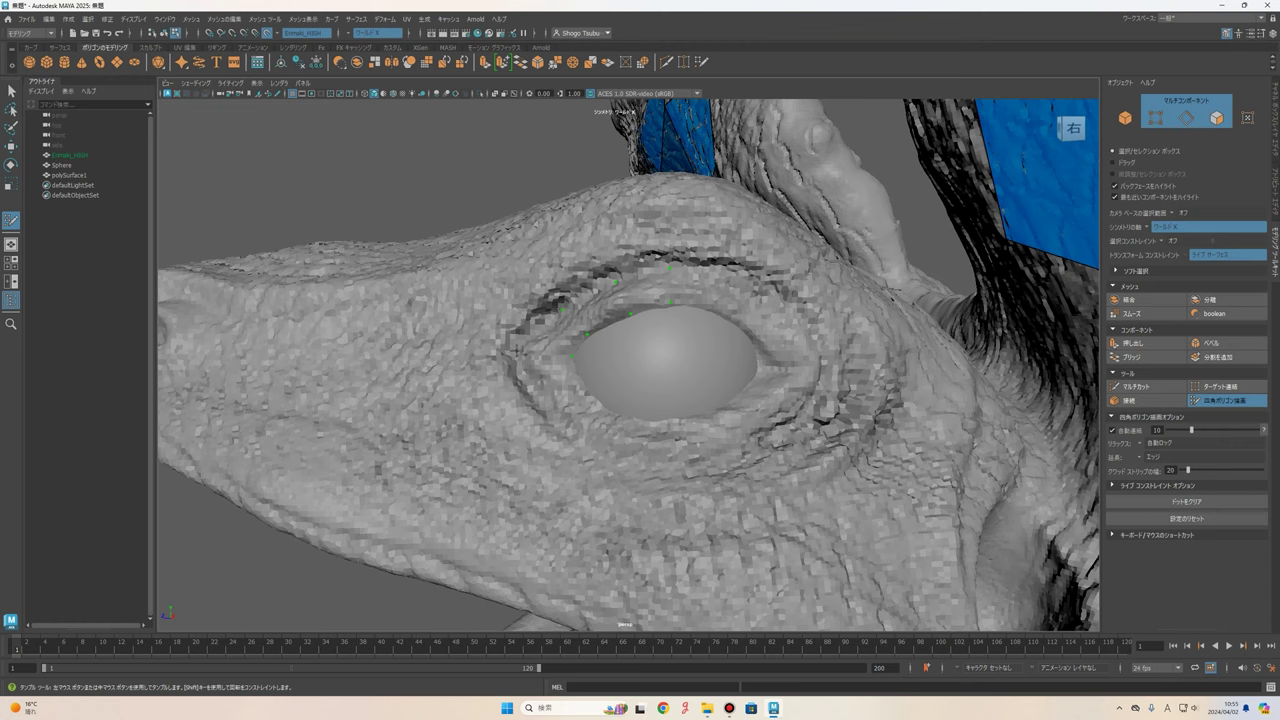
# - Build a strip of quads along the upper eyelid around the eye
pyautogui.keyDown('shift'); pyautogui.click(548, 333); pyautogui.keyUp('shift')
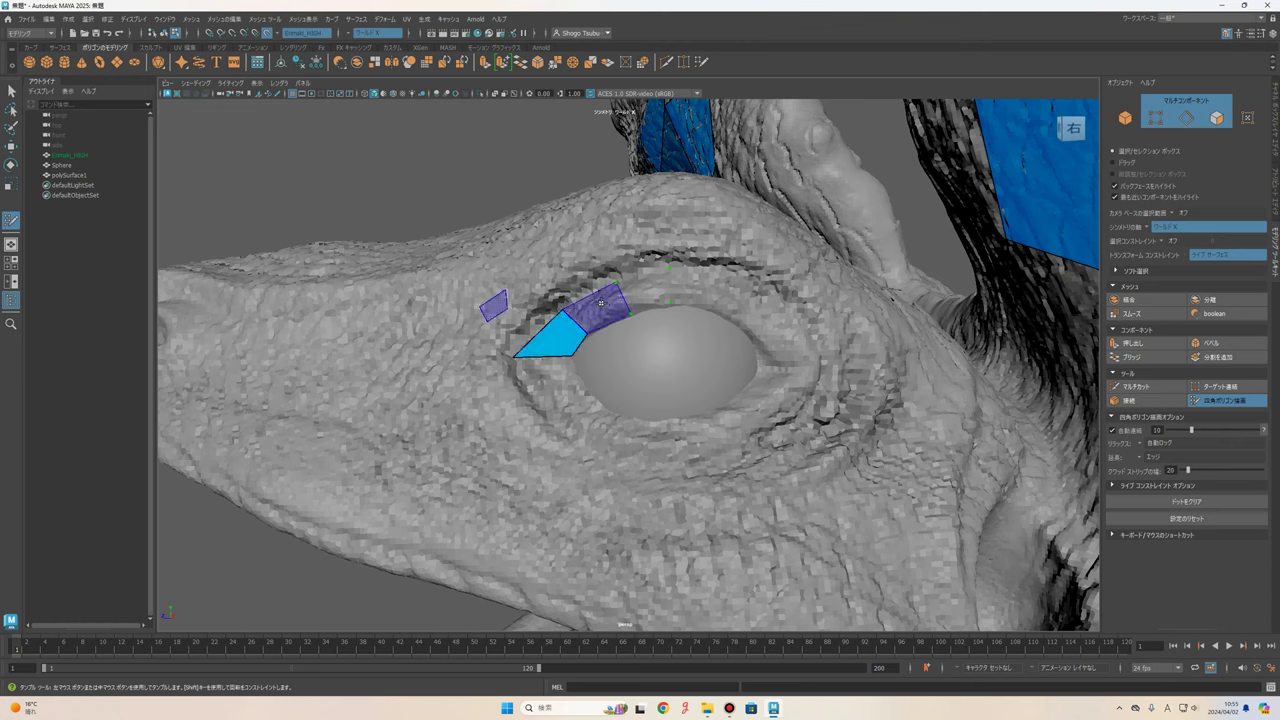
pyautogui.keyDown('shift'); pyautogui.click(598, 306); pyautogui.keyUp('shift')
pyautogui.keyDown('shift'); pyautogui.click(645, 290); pyautogui.keyUp('shift')
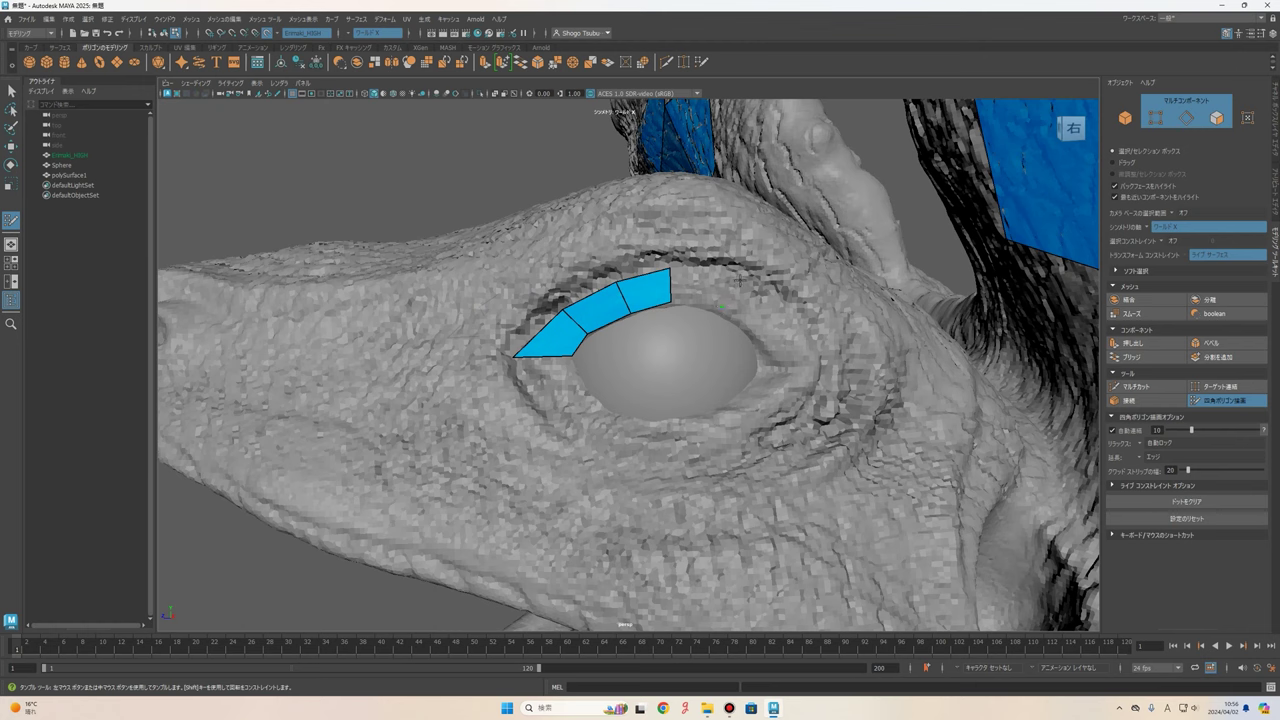
pyautogui.keyDown('shift'); pyautogui.click(700, 288); pyautogui.keyUp('shift')
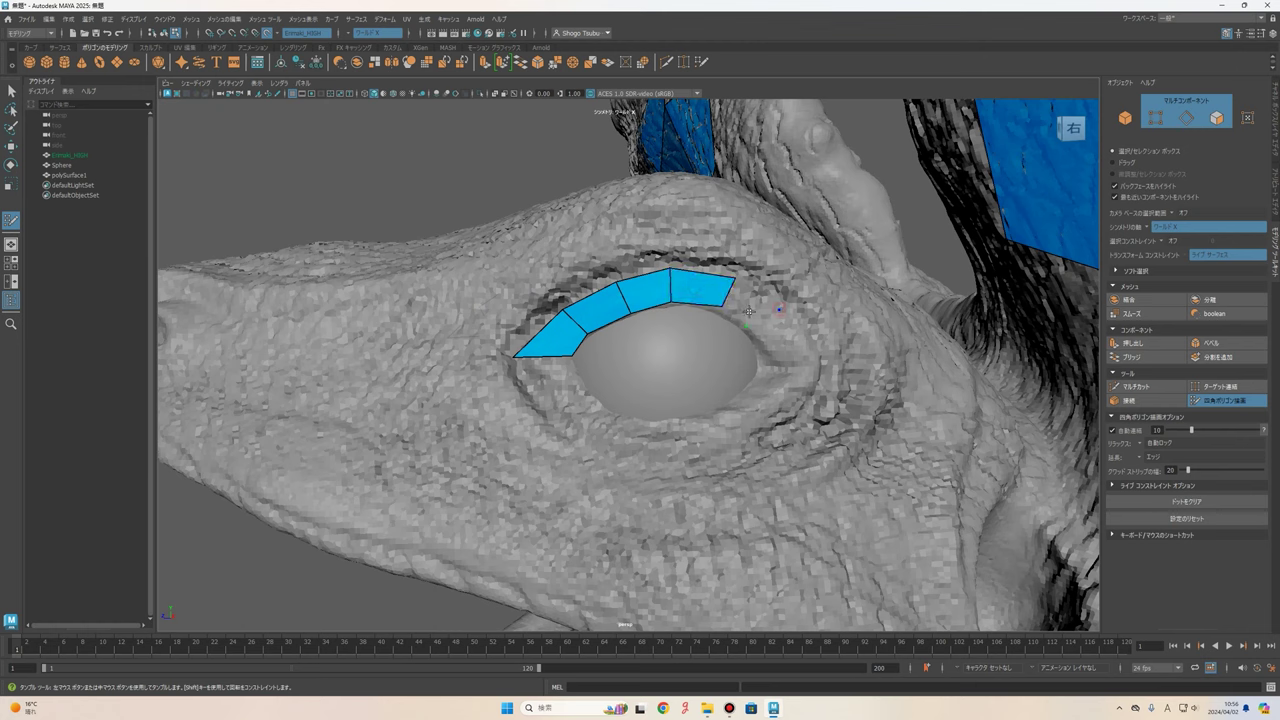
pyautogui.keyDown('shift'); pyautogui.click(750, 305); pyautogui.keyUp('shift')
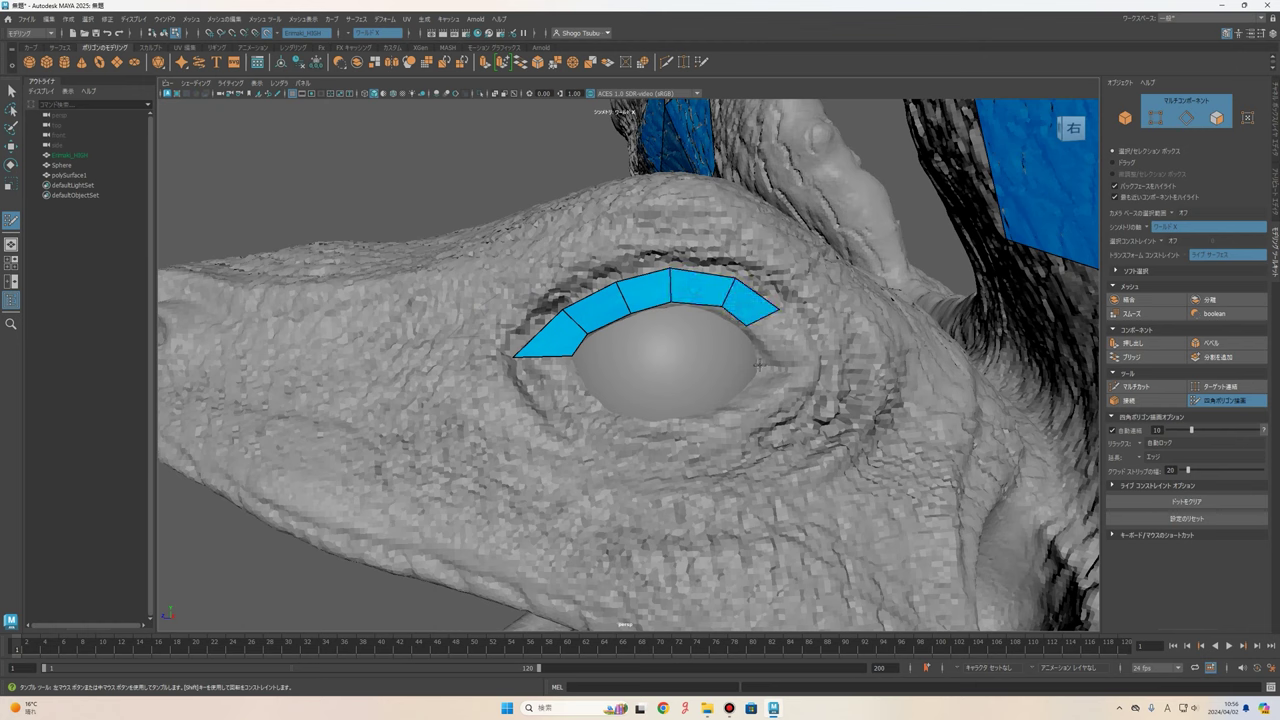
pyautogui.keyDown('shift'); pyautogui.click(788, 342); pyautogui.keyUp('shift')
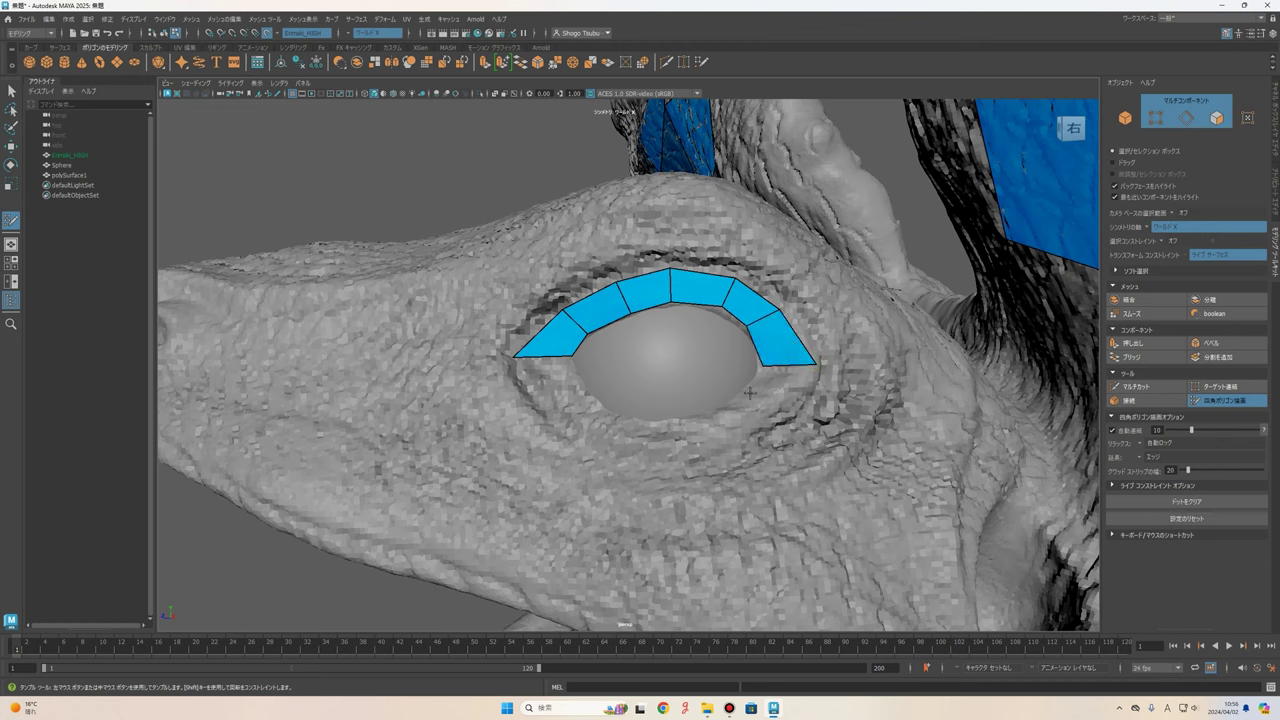
# - Continue the strip down and under the eye to close the ring, then nudge its lower vertices
pyautogui.keyDown('shift'); pyautogui.click(784, 392); pyautogui.keyUp('shift')
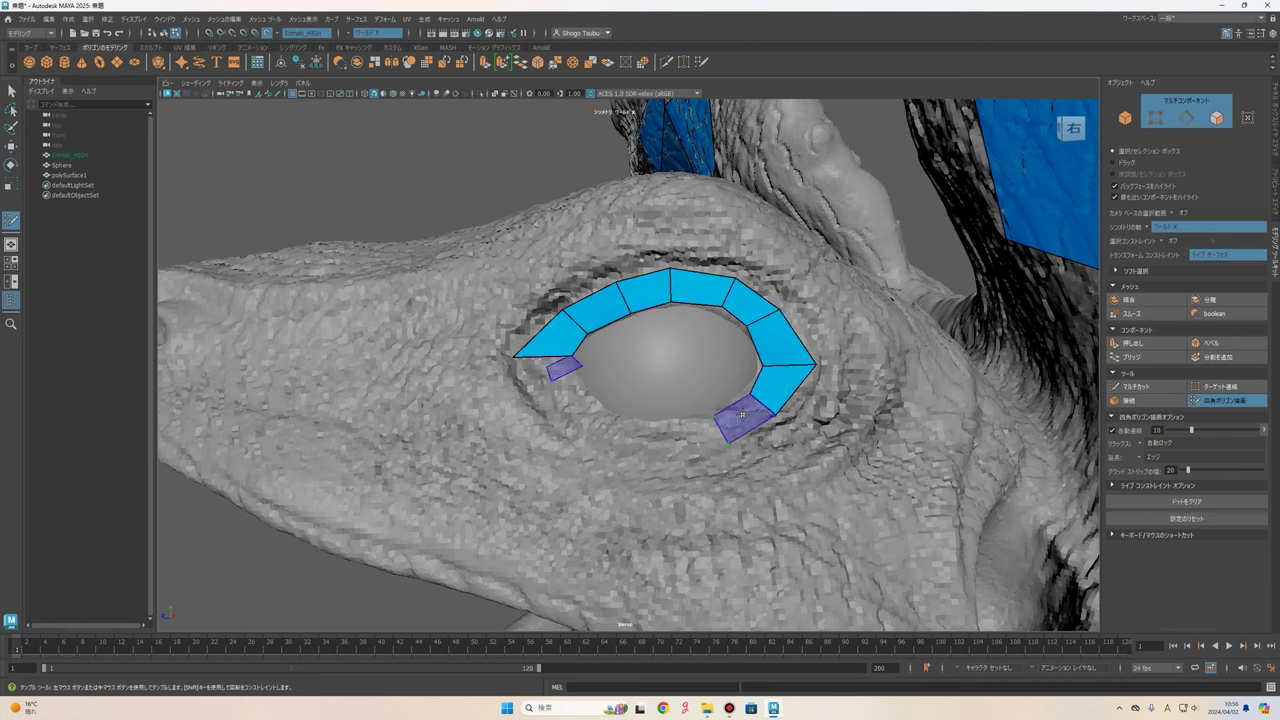
pyautogui.keyDown('shift'); pyautogui.click(738, 420); pyautogui.keyUp('shift')
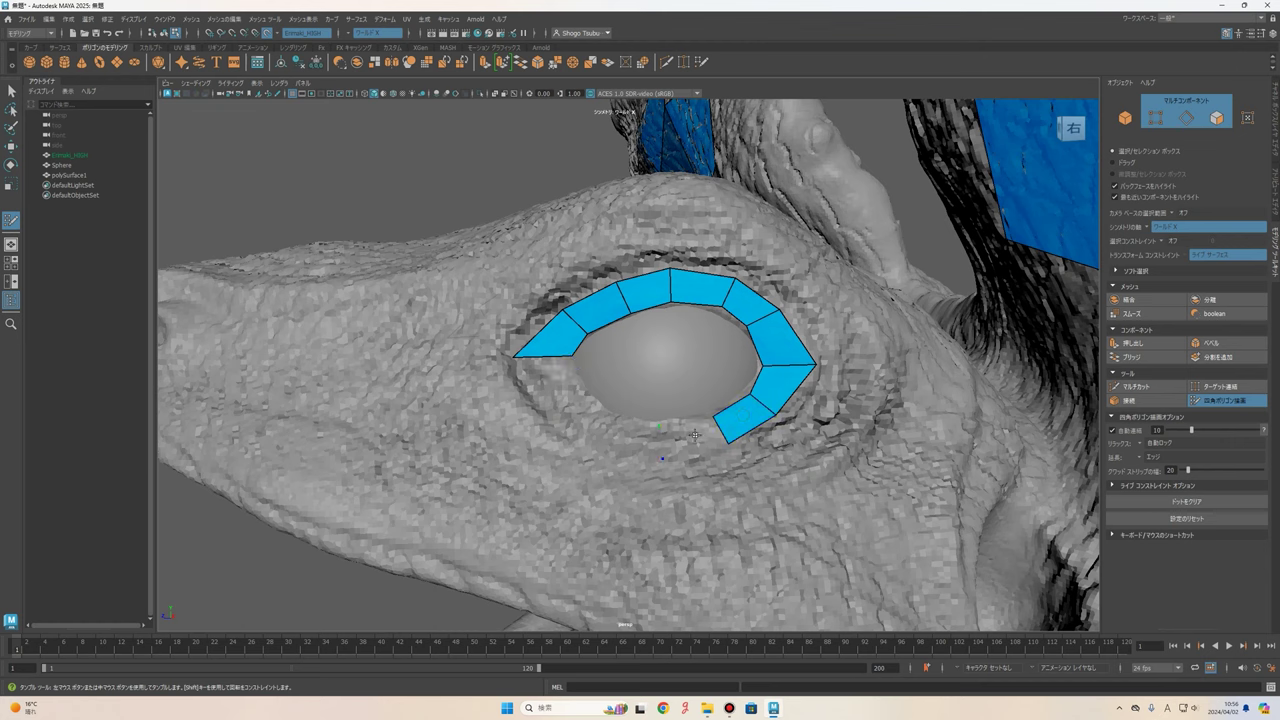
pyautogui.keyDown('shift'); pyautogui.click(695, 435); pyautogui.keyUp('shift')
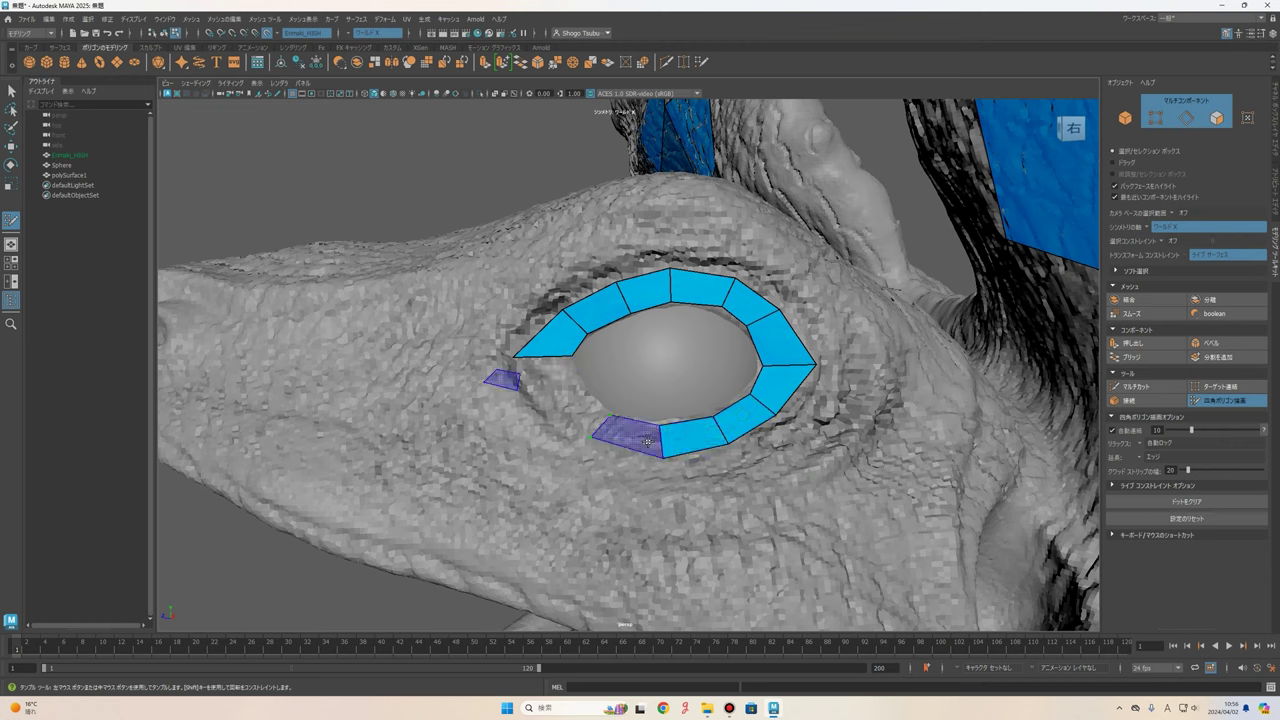
pyautogui.keyDown('shift'); pyautogui.click(595, 430); pyautogui.keyUp('shift')
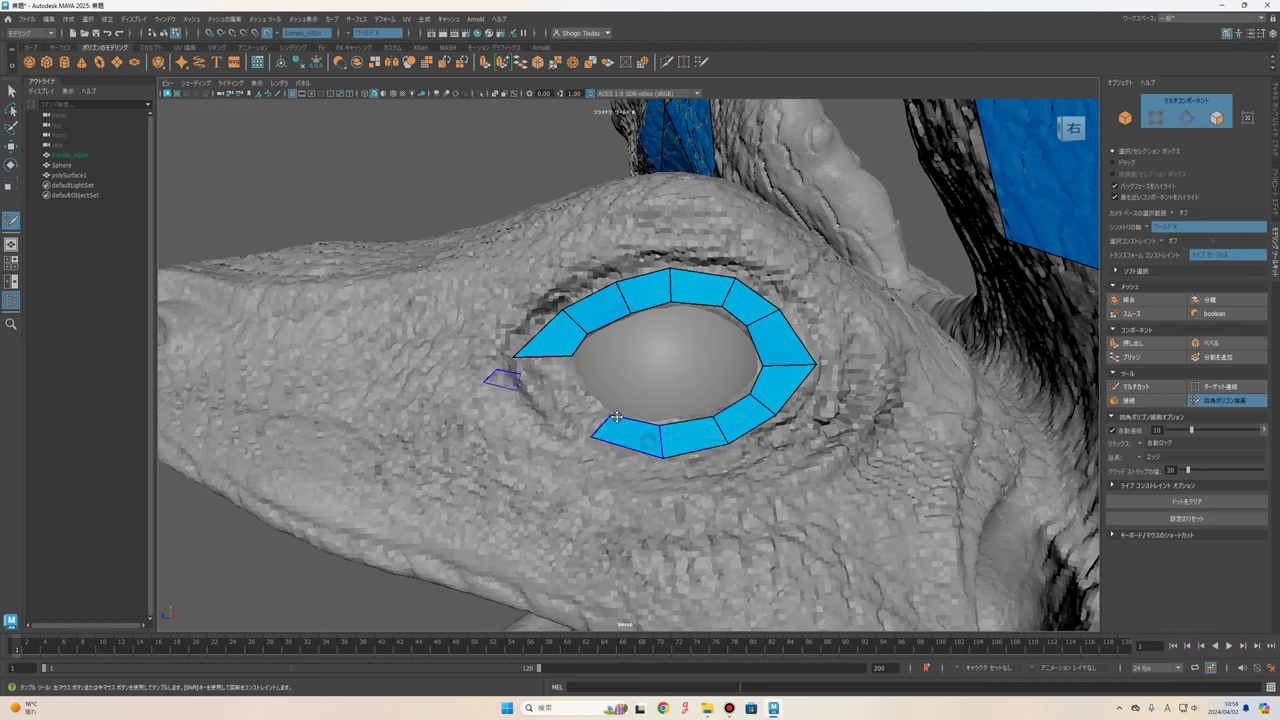
pyautogui.keyDown('shift'); pyautogui.click(550, 380); pyautogui.keyUp('shift')
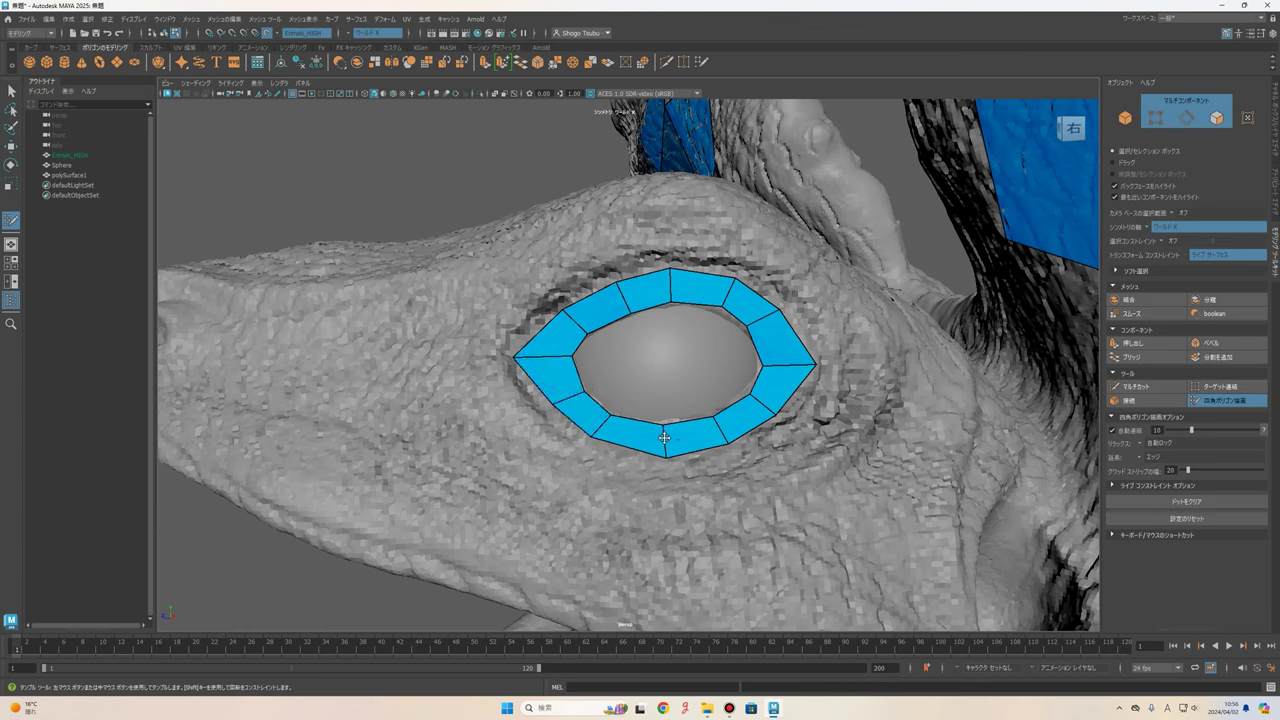
pyautogui.moveTo(664, 437); pyautogui.dragTo(674, 440)
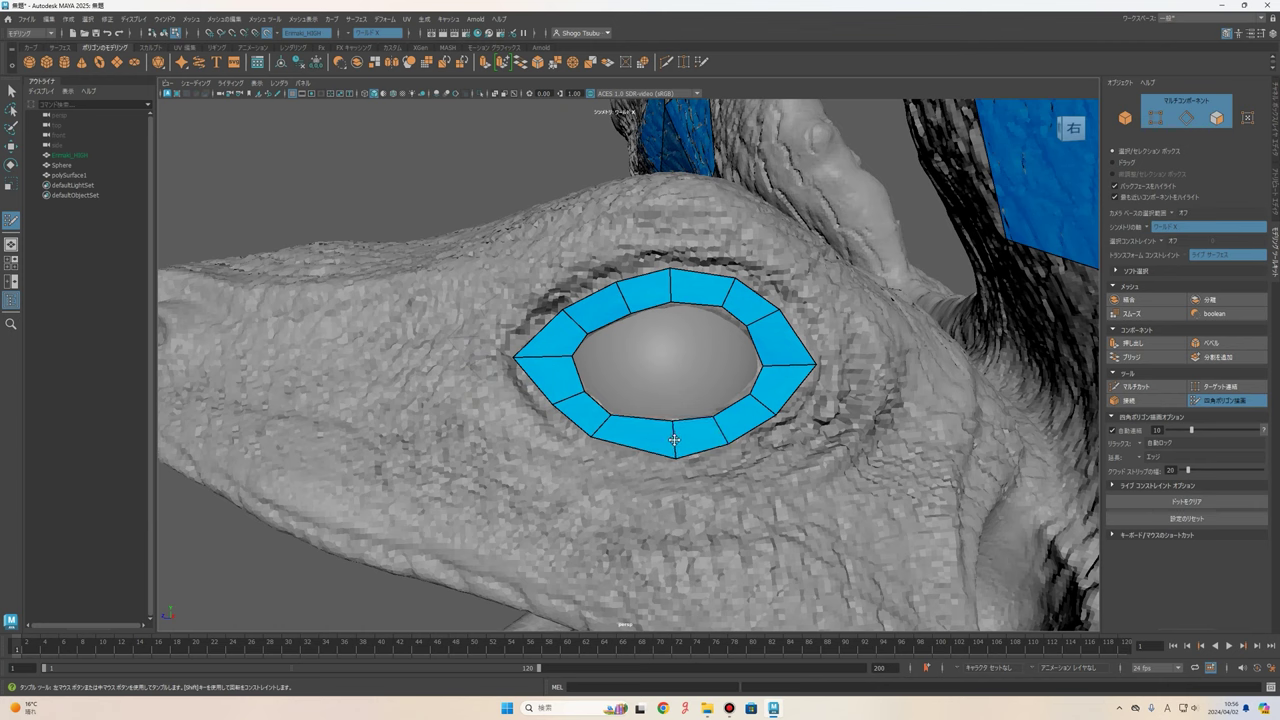
pyautogui.moveTo(724, 435); pyautogui.dragTo(737, 430)
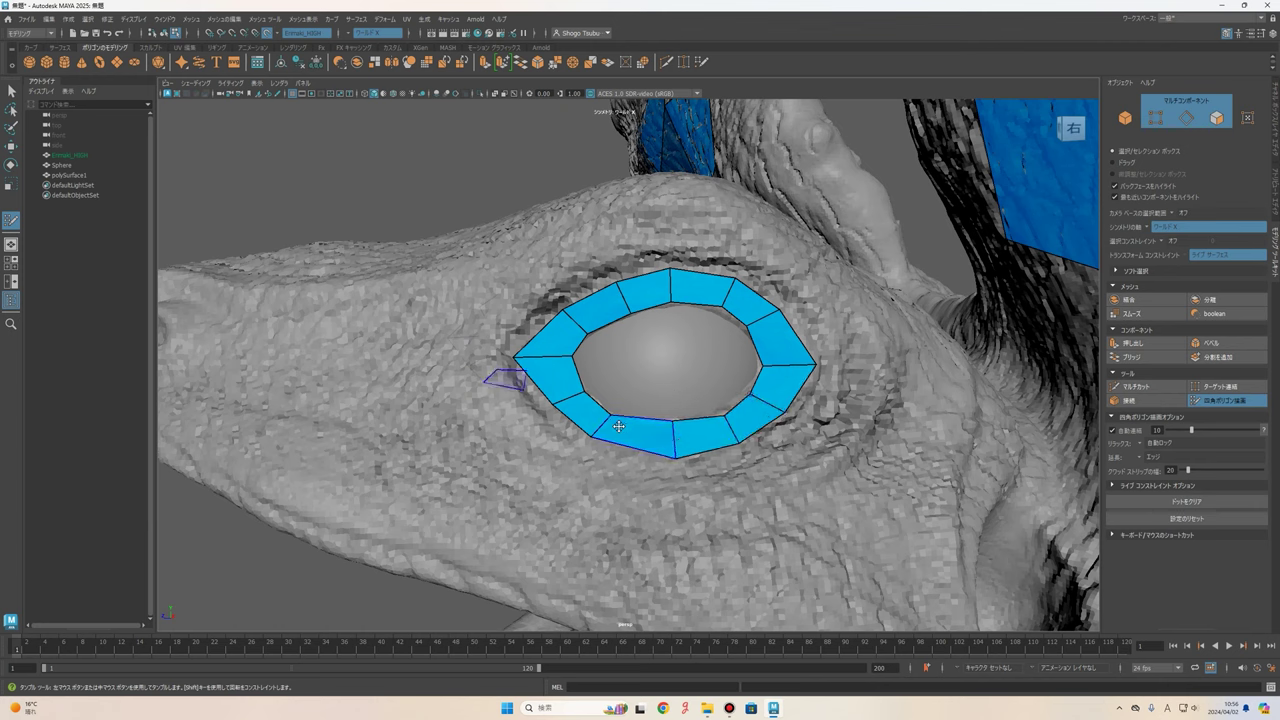
pyautogui.moveTo(600, 428); pyautogui.dragTo(611, 430)
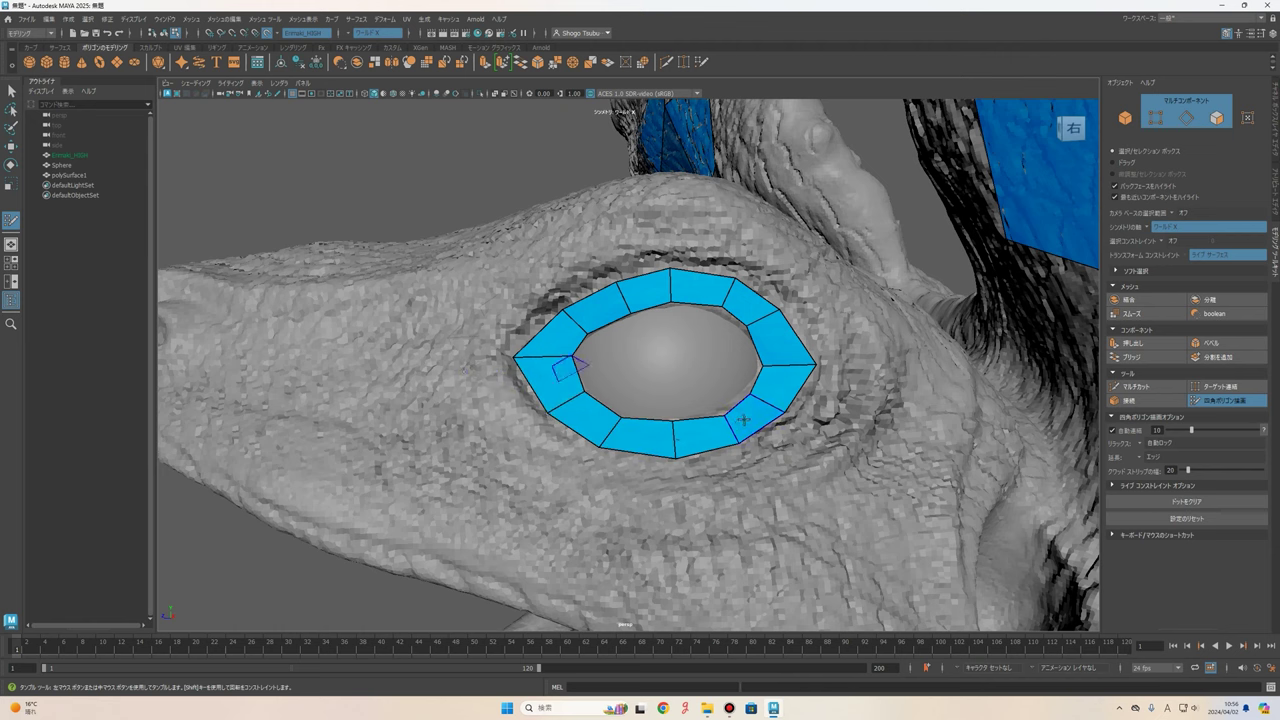
pyautogui.scroll(-5, 744, 420)
pyautogui.scroll(3, 783, 459)
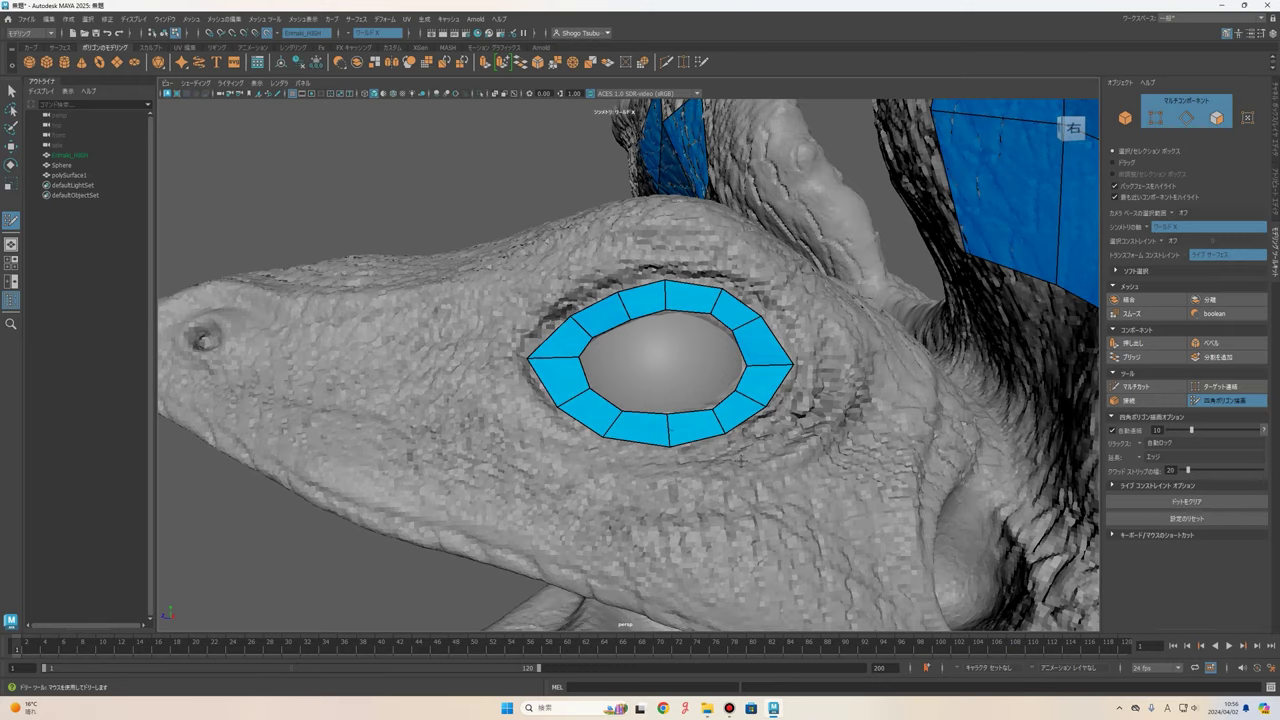
pyautogui.scroll(-2, 740, 460)
pyautogui.scroll(-4, 740, 460)
pyautogui.scroll(-2, 681, 438)
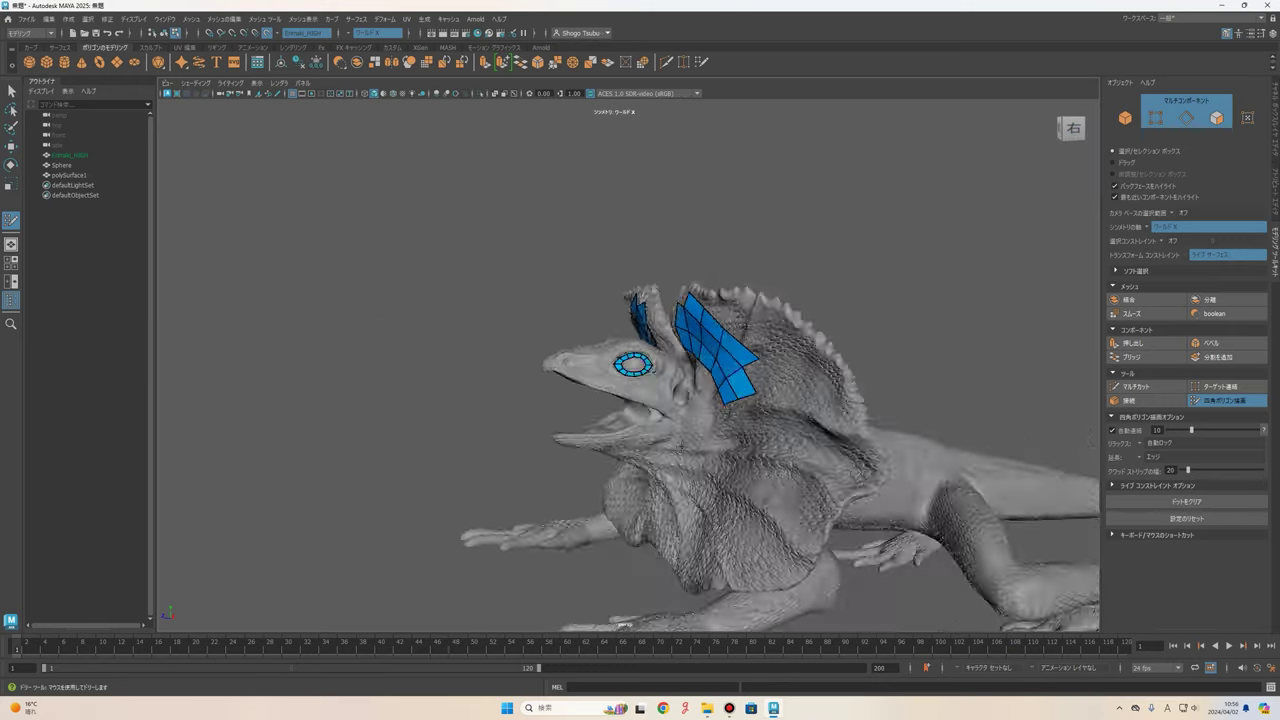
pyautogui.scroll(2, 681, 438)
pyautogui.scroll(2, 681, 438)
pyautogui.moveTo(681, 438)
pyautogui.keyDown('alt'); pyautogui.mouseDown()
pyautogui.moveTo(376, 490)
pyautogui.moveTo(678, 428)
pyautogui.mouseUp(); pyautogui.keyUp('alt')
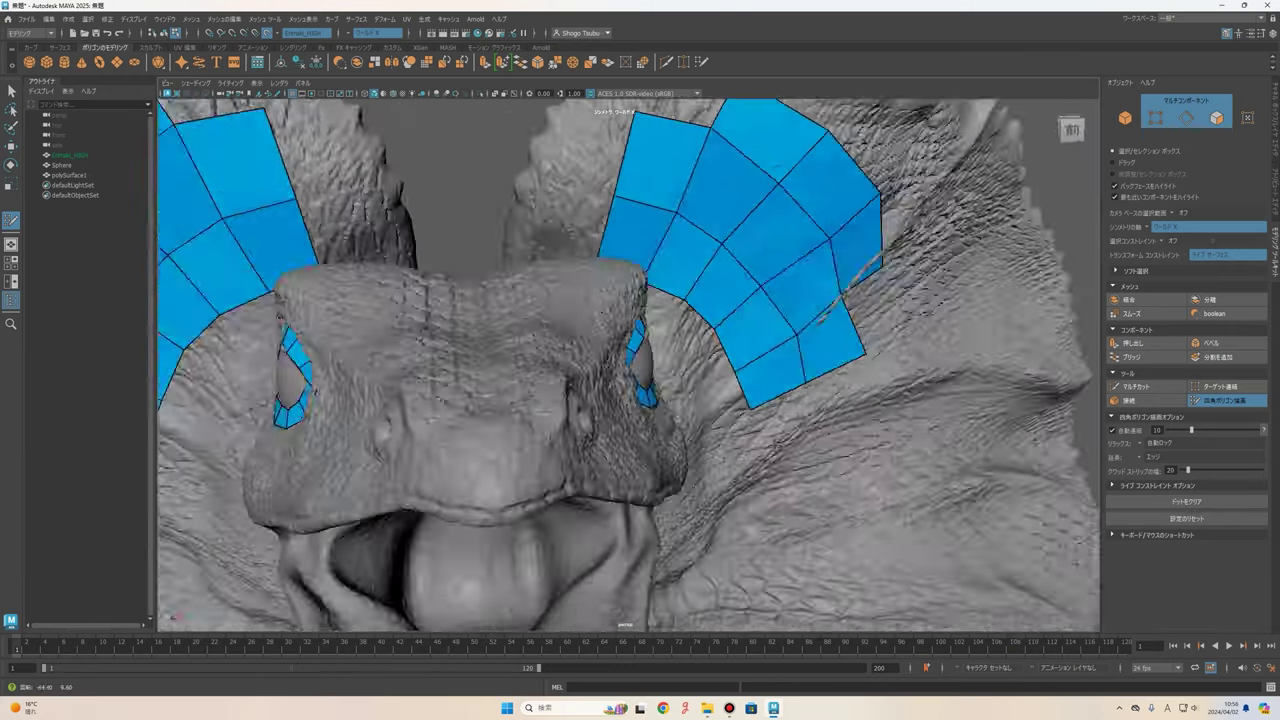
pyautogui.scroll(1, 678, 428)
pyautogui.keyDown('alt'); pyautogui.moveTo(779, 467); pyautogui.dragTo(675, 228, button='middle'); pyautogui.keyUp('alt')
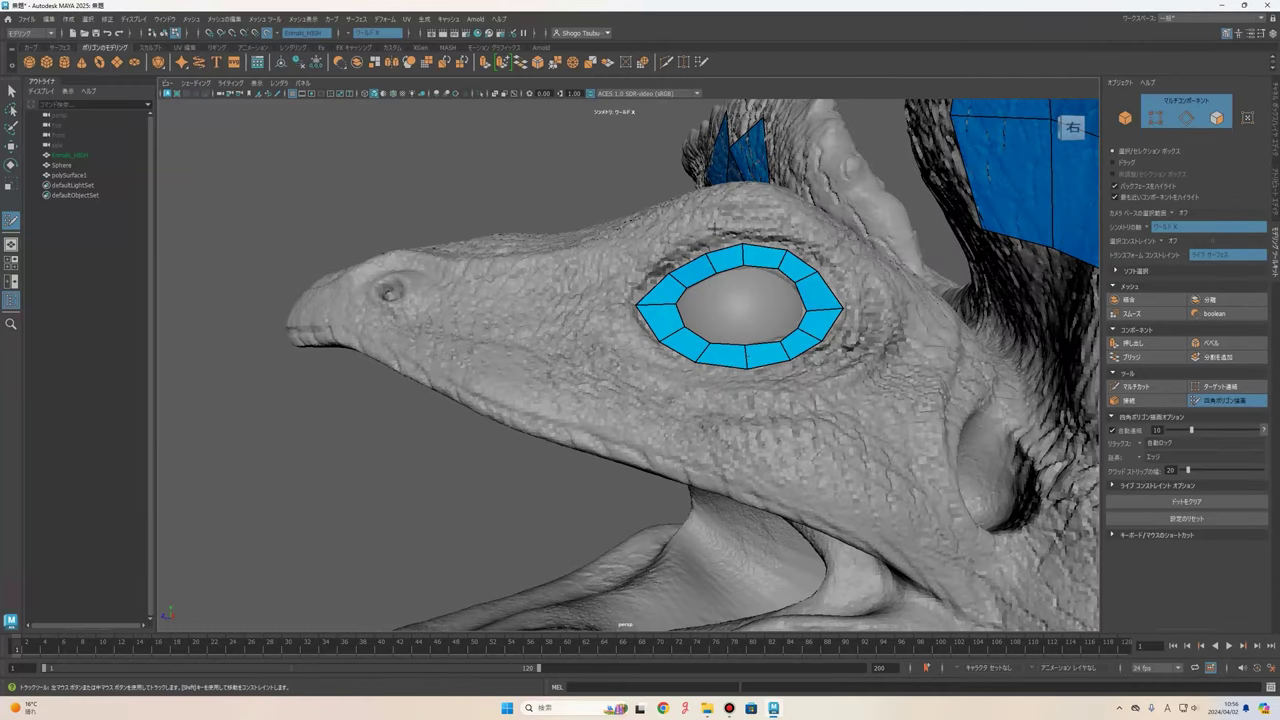
pyautogui.scroll(3, 639, 292)
pyautogui.scroll(1, 580, 310)
pyautogui.scroll(-1, 526, 326)
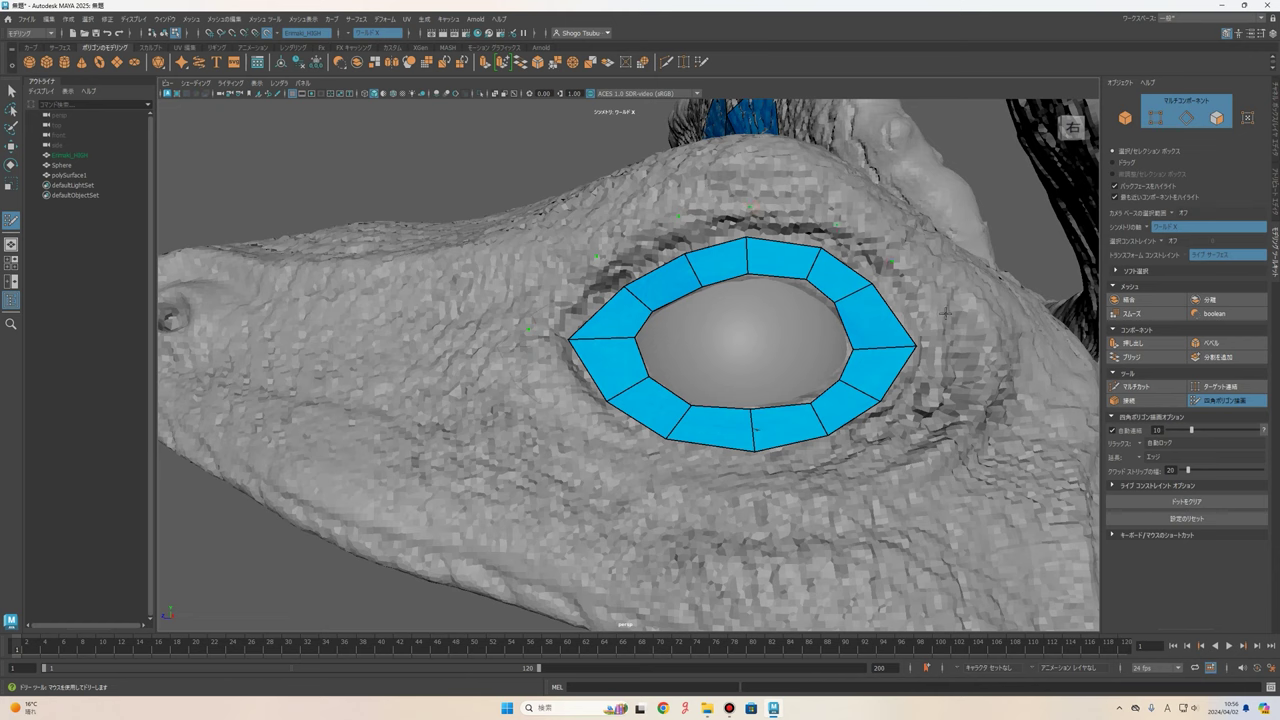
# - Extend an outer quad row above the eye ring, reposition its outer vertices and relax the upper-right quads
pyautogui.moveTo(943, 339)
pyautogui.mouseDown()
pyautogui.moveTo(737, 230)
pyautogui.moveTo(530, 333)
pyautogui.moveTo(541, 333)
pyautogui.mouseUp()
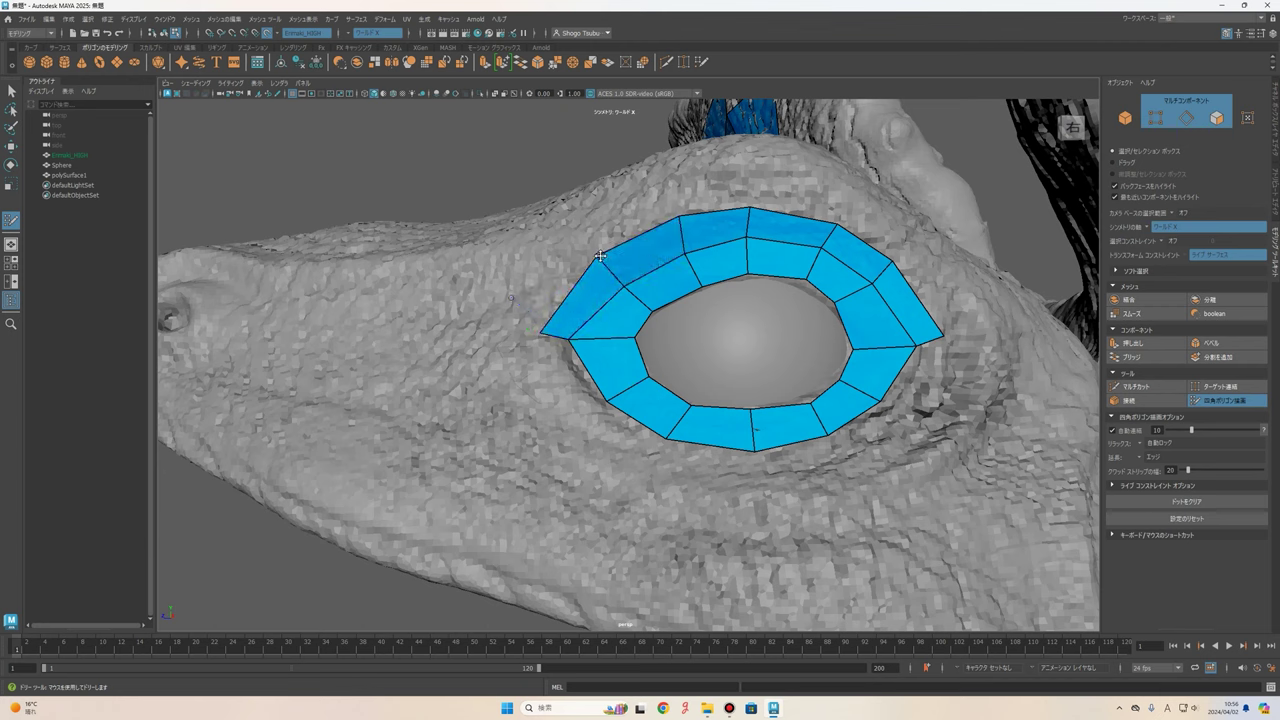
pyautogui.moveTo(640, 240)
pyautogui.keyDown('shift'); pyautogui.mouseDown()
pyautogui.moveTo(748, 220)
pyautogui.moveTo(869, 228)
pyautogui.moveTo(911, 275)
pyautogui.mouseUp(); pyautogui.keyUp('shift')
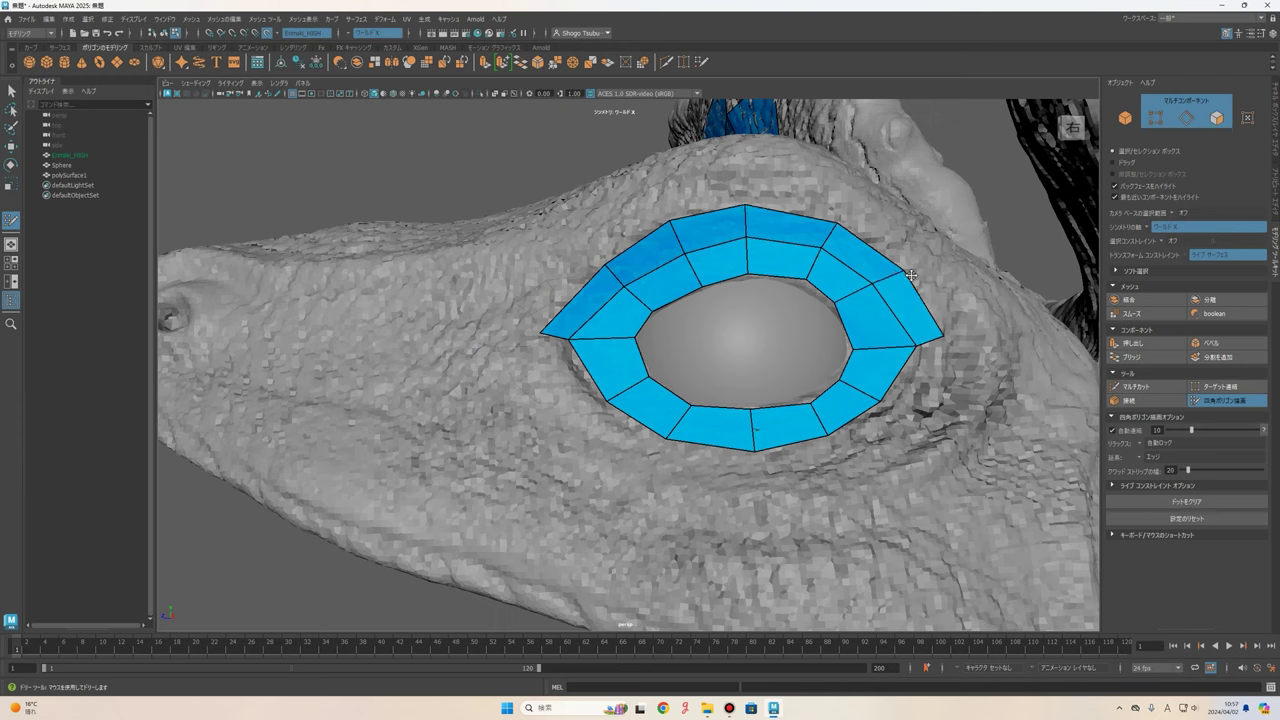
pyautogui.moveTo(943, 337); pyautogui.dragTo(950, 348)
pyautogui.keyDown('shift'); pyautogui.moveTo(874, 284); pyautogui.dragTo(808, 288); pyautogui.keyUp('shift')
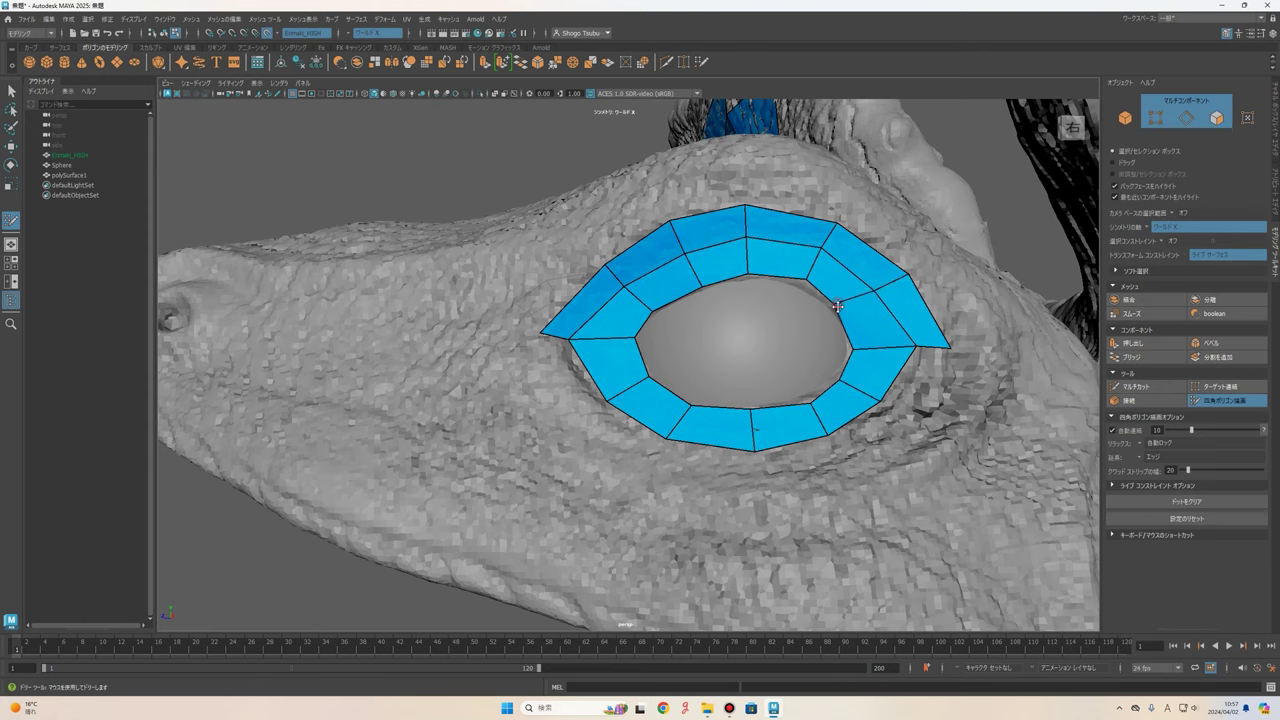
pyautogui.click(813, 281)
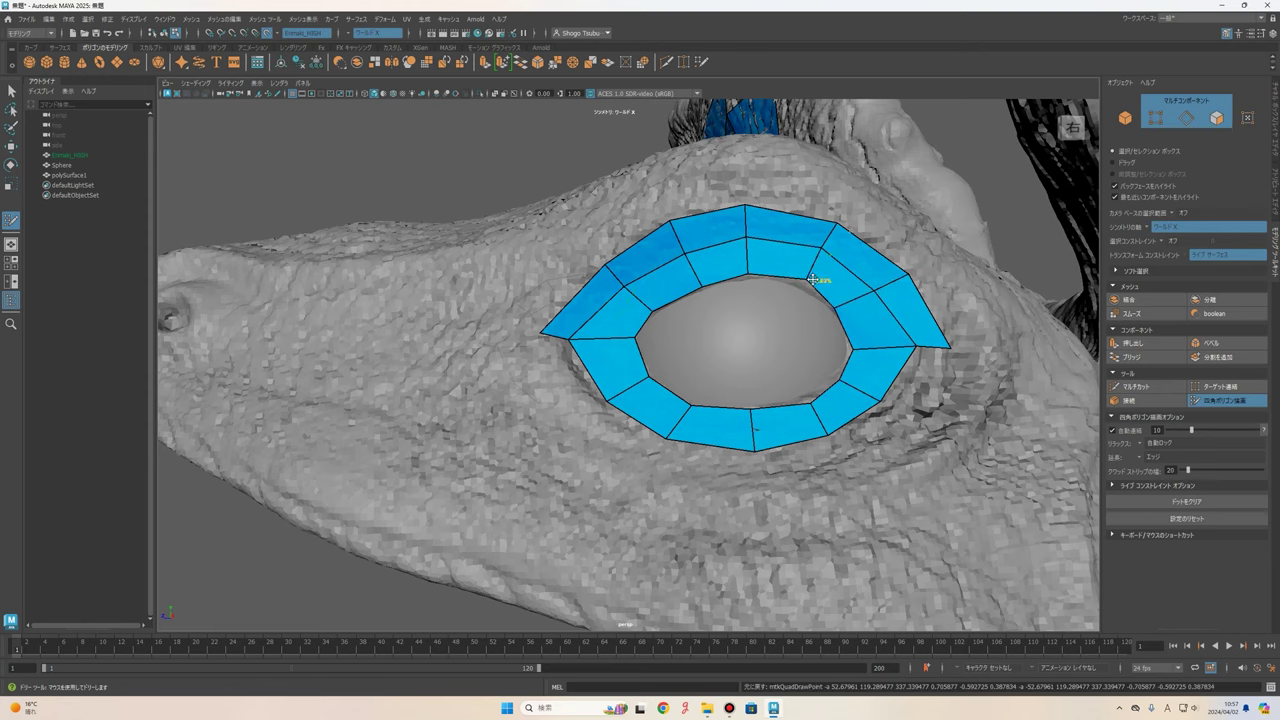
pyautogui.keyDown('alt'); pyautogui.moveTo(808, 280); pyautogui.dragTo(701, 311); pyautogui.keyUp('alt')
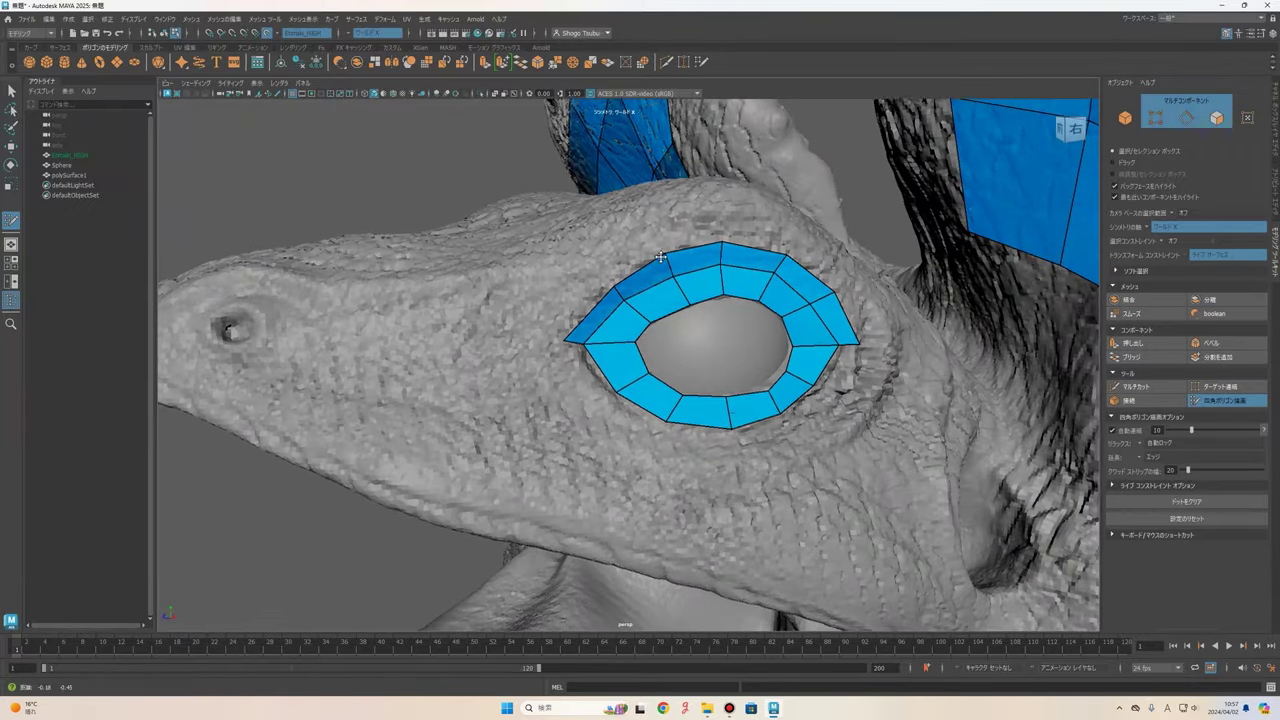
pyautogui.keyDown('alt'); pyautogui.moveTo(590, 290); pyautogui.dragTo(625, 298, button='right'); pyautogui.keyUp('alt')
pyautogui.keyDown('alt'); pyautogui.moveTo(625, 298); pyautogui.dragTo(628, 349); pyautogui.keyUp('alt')
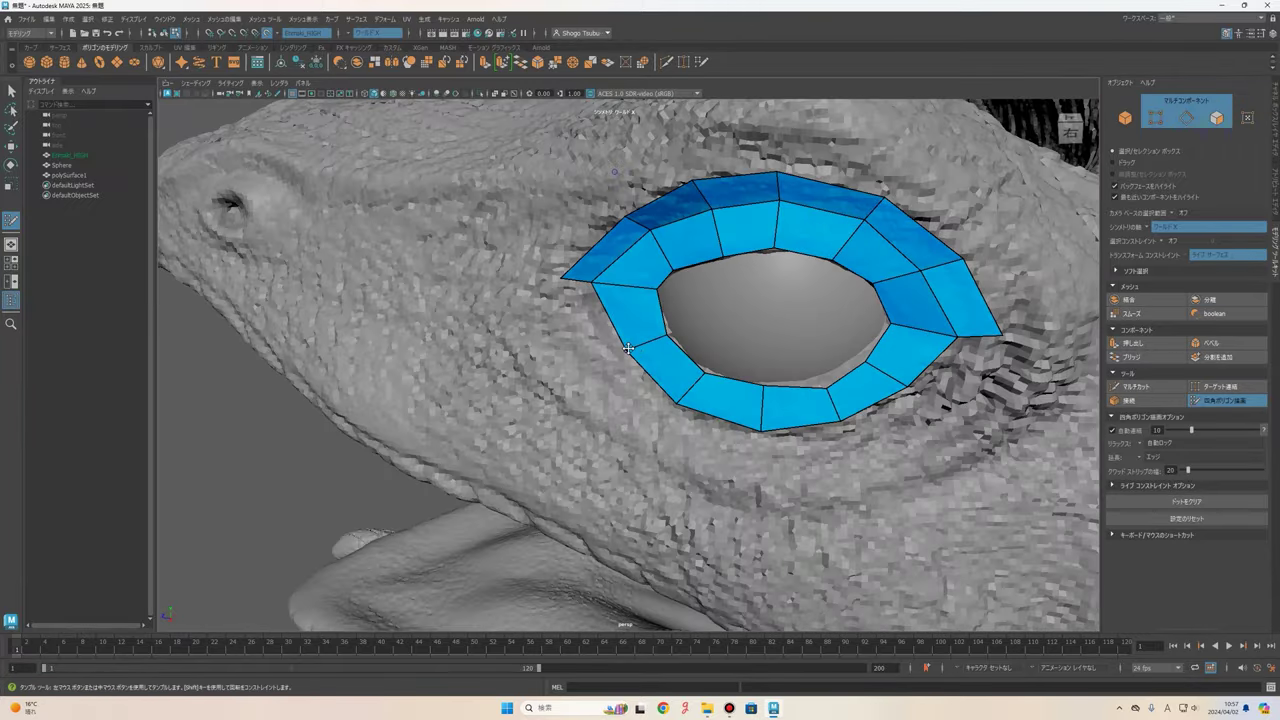
pyautogui.scroll(-3, 603, 289)
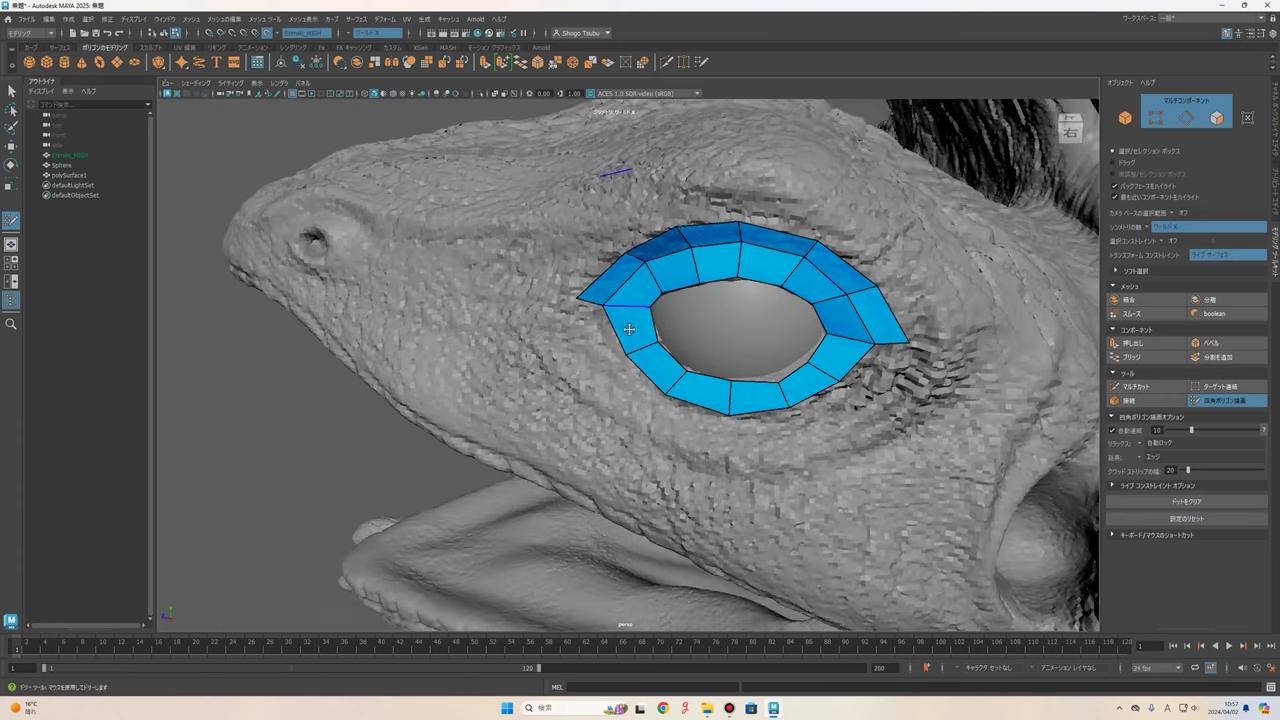
pyautogui.moveTo(603, 289)
pyautogui.keyDown('alt'); pyautogui.mouseDown()
pyautogui.moveTo(680, 320)
pyautogui.moveTo(600, 350)
pyautogui.mouseUp(); pyautogui.keyUp('alt')
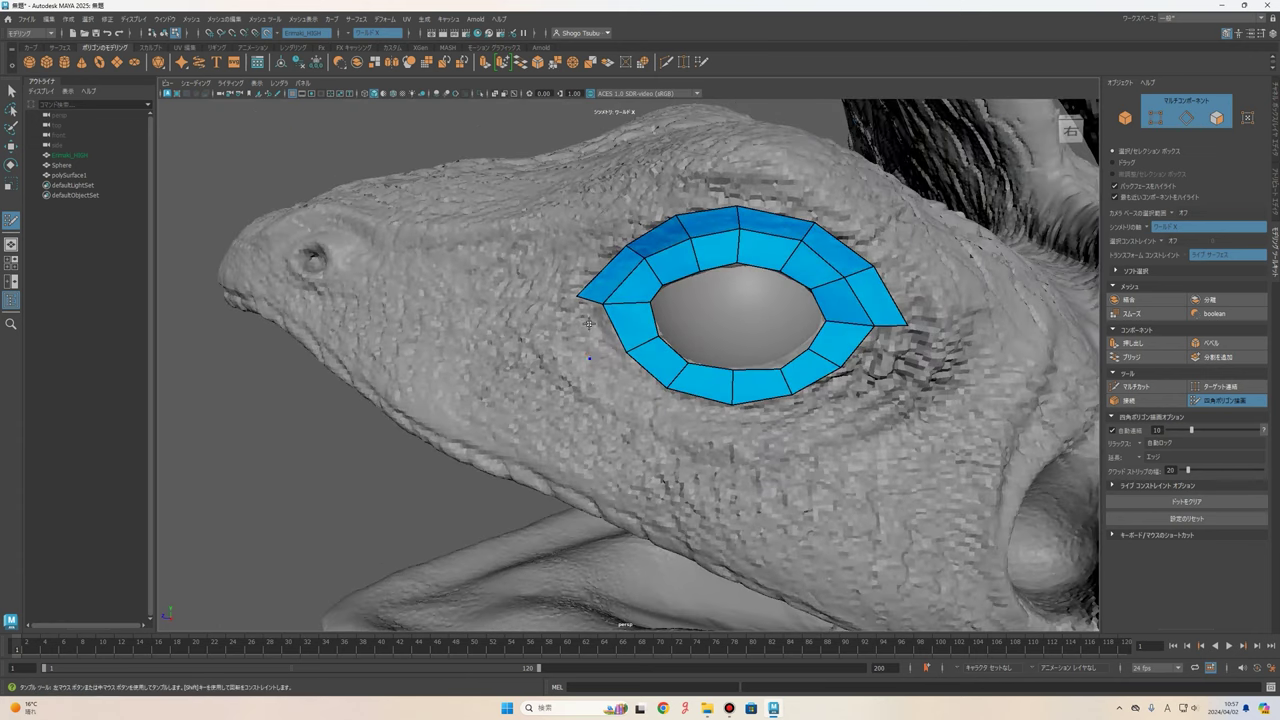
# - Fill outer-row quads around the ring's lower-left, bottom and lower-right until the double ring closes
pyautogui.keyDown('shift'); pyautogui.click(589, 323); pyautogui.keyUp('shift')
pyautogui.click(656, 404)
pyautogui.keyDown('shift'); pyautogui.click(625, 375); pyautogui.keyUp('shift')
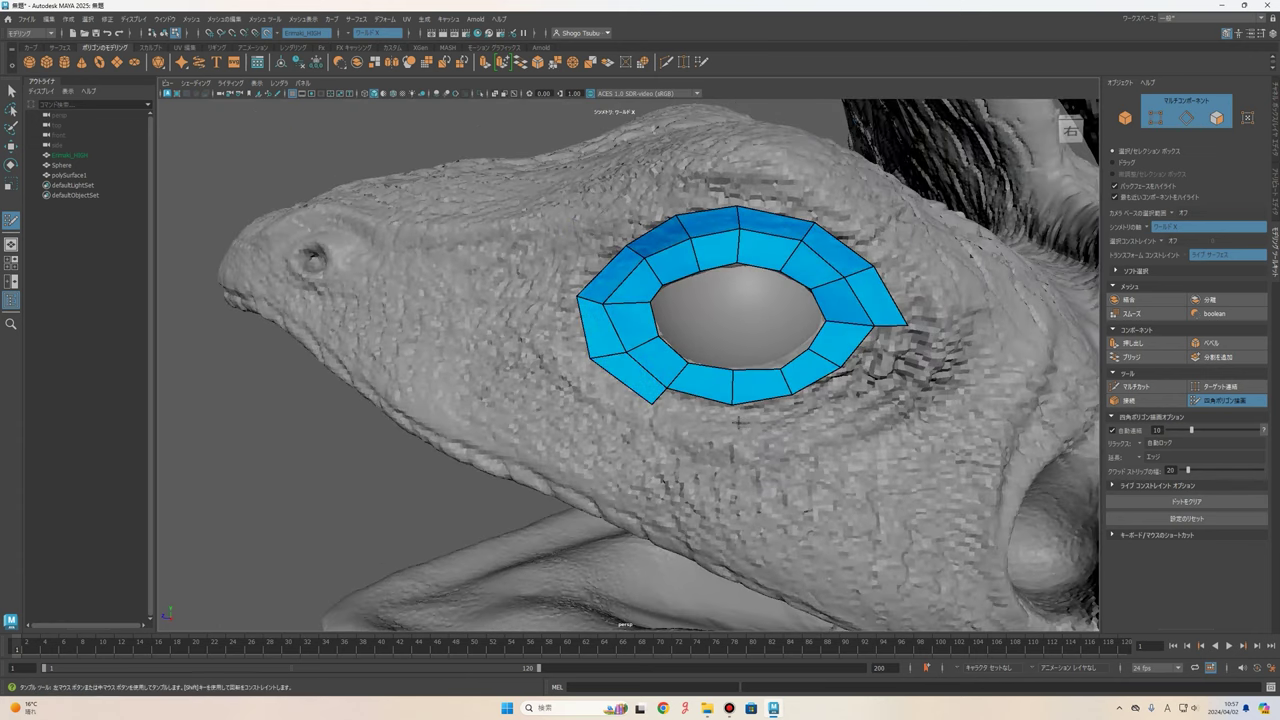
pyautogui.keyDown('shift'); pyautogui.click(708, 420); pyautogui.keyUp('shift')
pyautogui.click(806, 412)
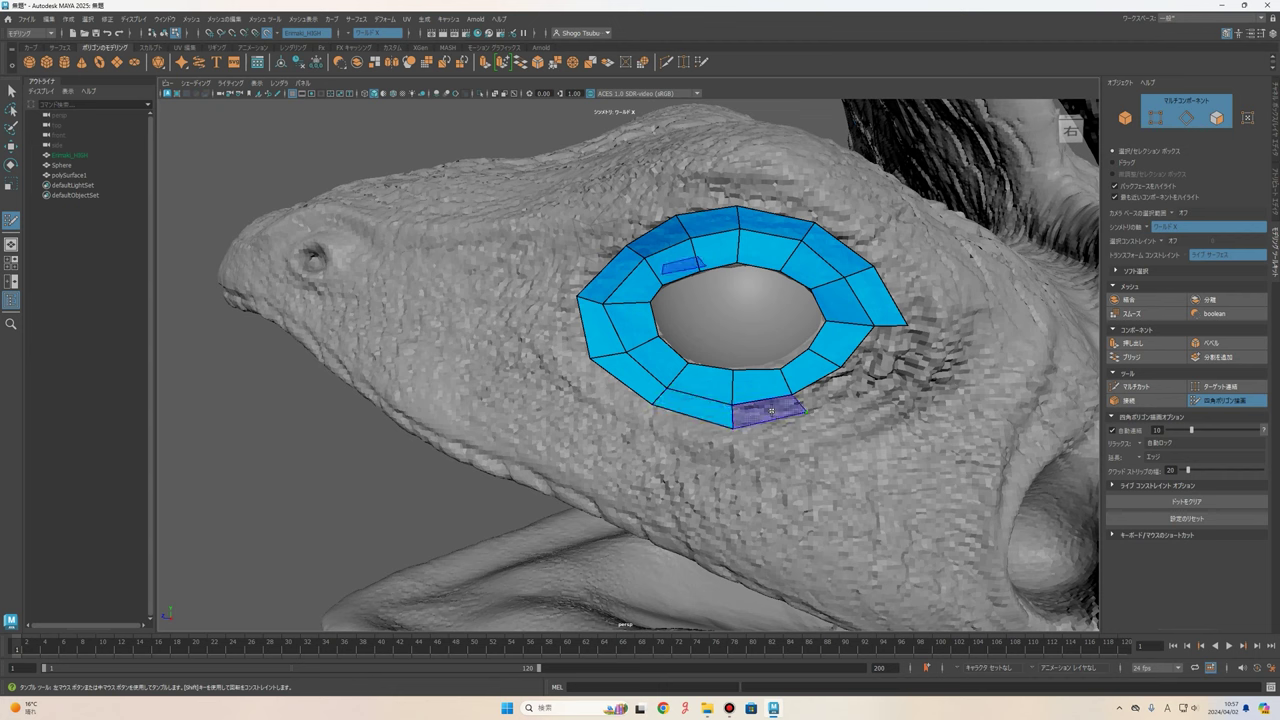
pyautogui.keyDown('shift'); pyautogui.click(770, 410); pyautogui.keyUp('shift')
pyautogui.keyDown('shift'); pyautogui.click(832, 392); pyautogui.keyUp('shift')
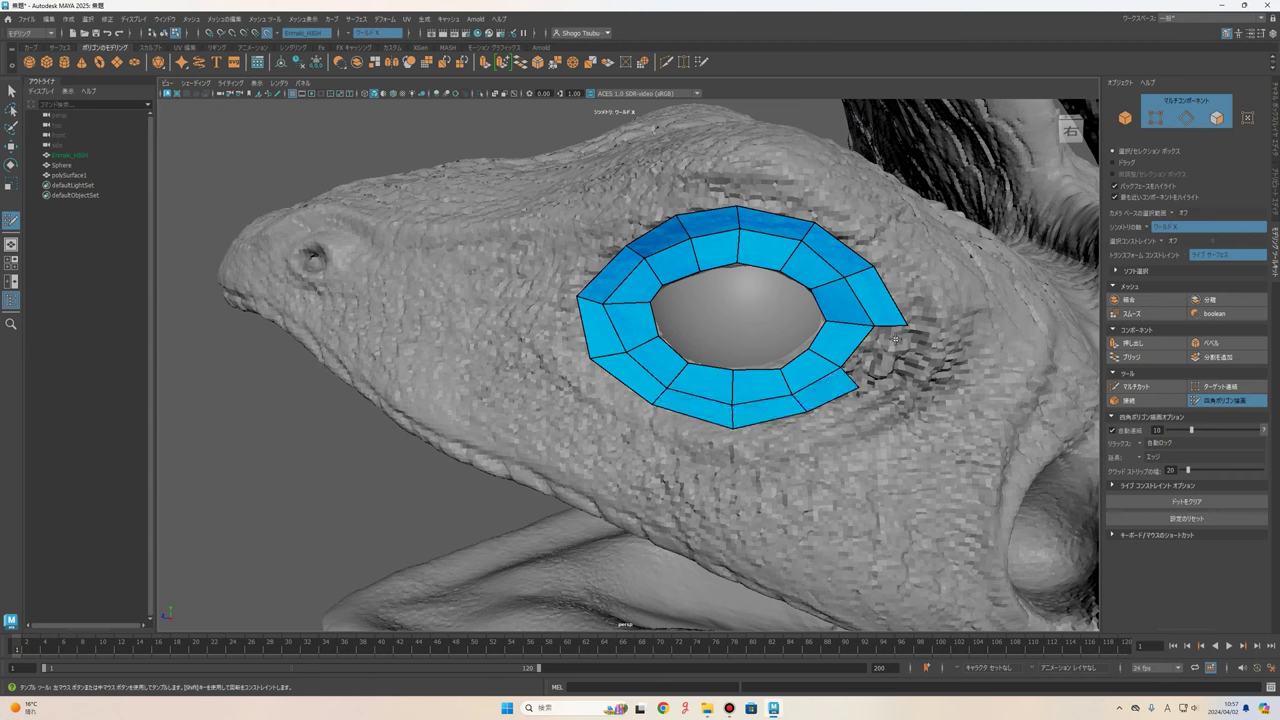
pyautogui.keyDown('shift'); pyautogui.click(876, 356); pyautogui.keyUp('shift')
pyautogui.moveTo(909, 328)
pyautogui.keyDown('alt'); pyautogui.mouseDown()
pyautogui.moveTo(930, 360)
pyautogui.moveTo(772, 350)
pyautogui.mouseUp(); pyautogui.keyUp('alt')
pyautogui.keyDown('alt'); pyautogui.moveTo(725, 331); pyautogui.dragTo(801, 301, button='middle'); pyautogui.keyUp('alt')
pyautogui.keyDown('alt'); pyautogui.moveTo(801, 301); pyautogui.dragTo(757, 402, button='right'); pyautogui.keyUp('alt')
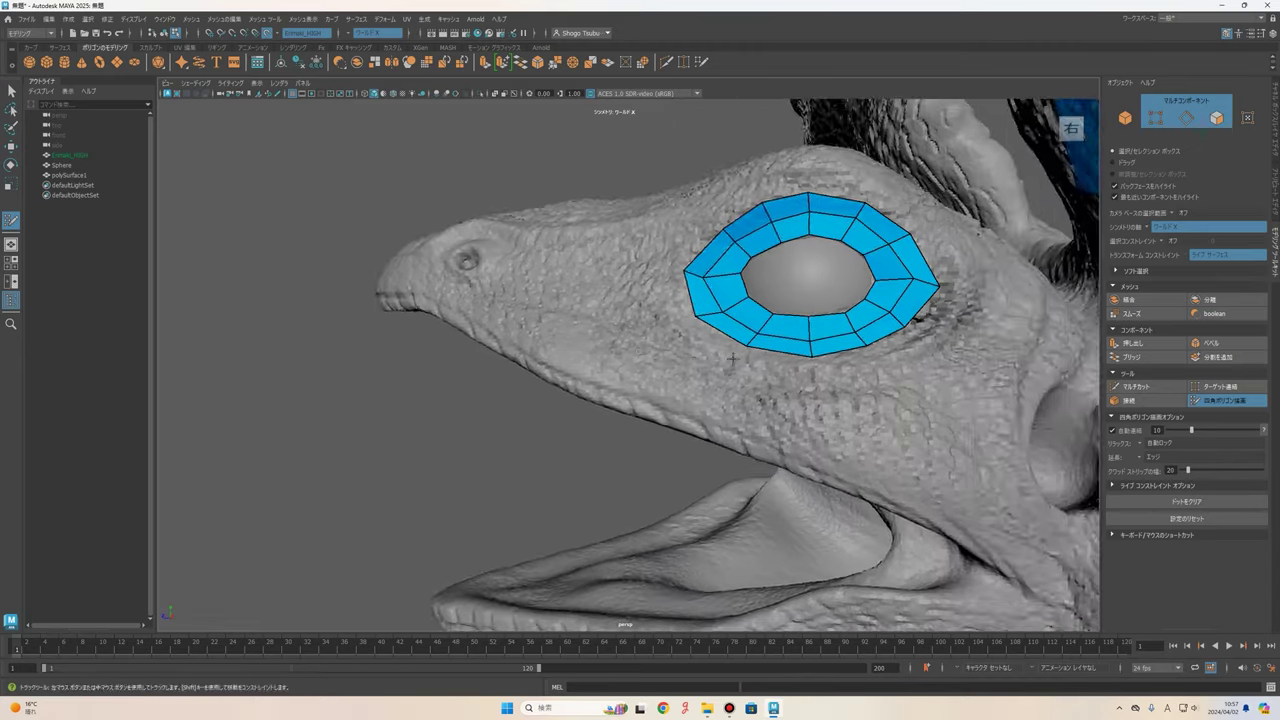
pyautogui.moveTo(757, 402)
pyautogui.keyDown('alt'); pyautogui.mouseDown()
pyautogui.moveTo(595, 392)
pyautogui.moveTo(593, 344)
pyautogui.mouseUp(); pyautogui.keyUp('alt')
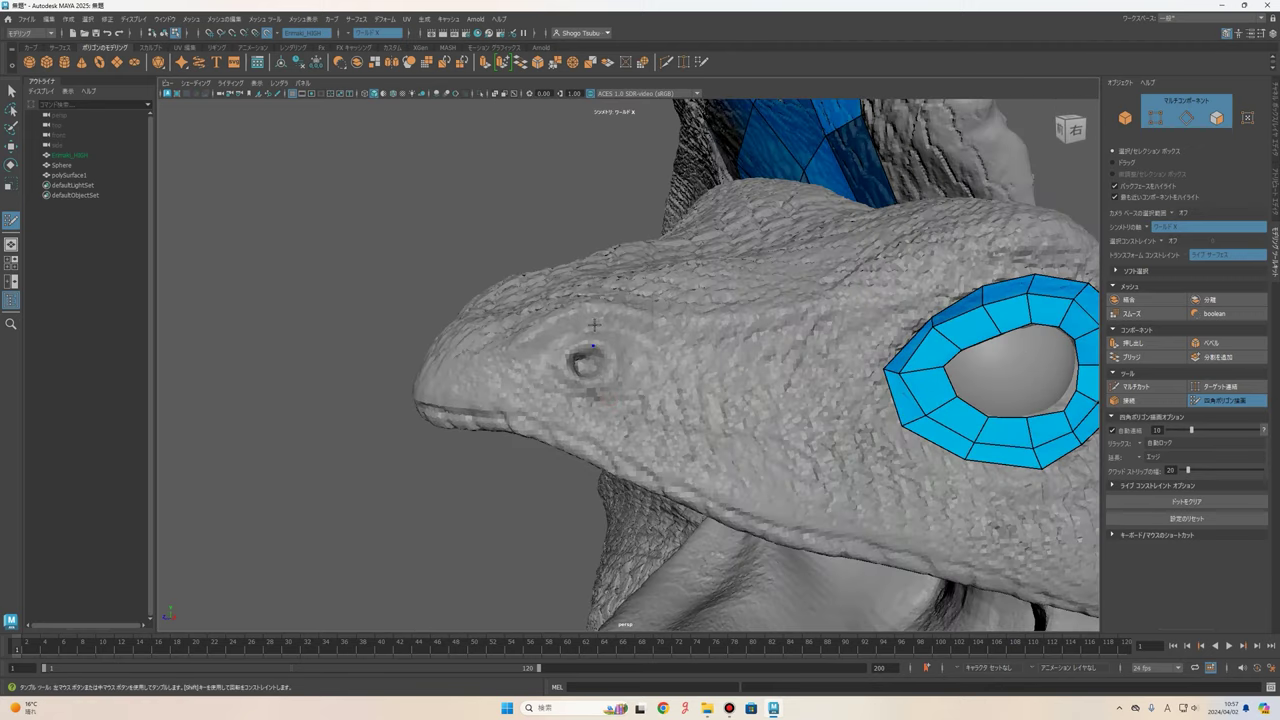
# - Start a quad patch beside the nostril and grow it around the nostril's lower end
pyautogui.keyDown('shift'); pyautogui.click(577, 352); pyautogui.keyUp('shift')
pyautogui.click(628, 352)
pyautogui.keyDown('shift'); pyautogui.click(612, 348); pyautogui.keyUp('shift')
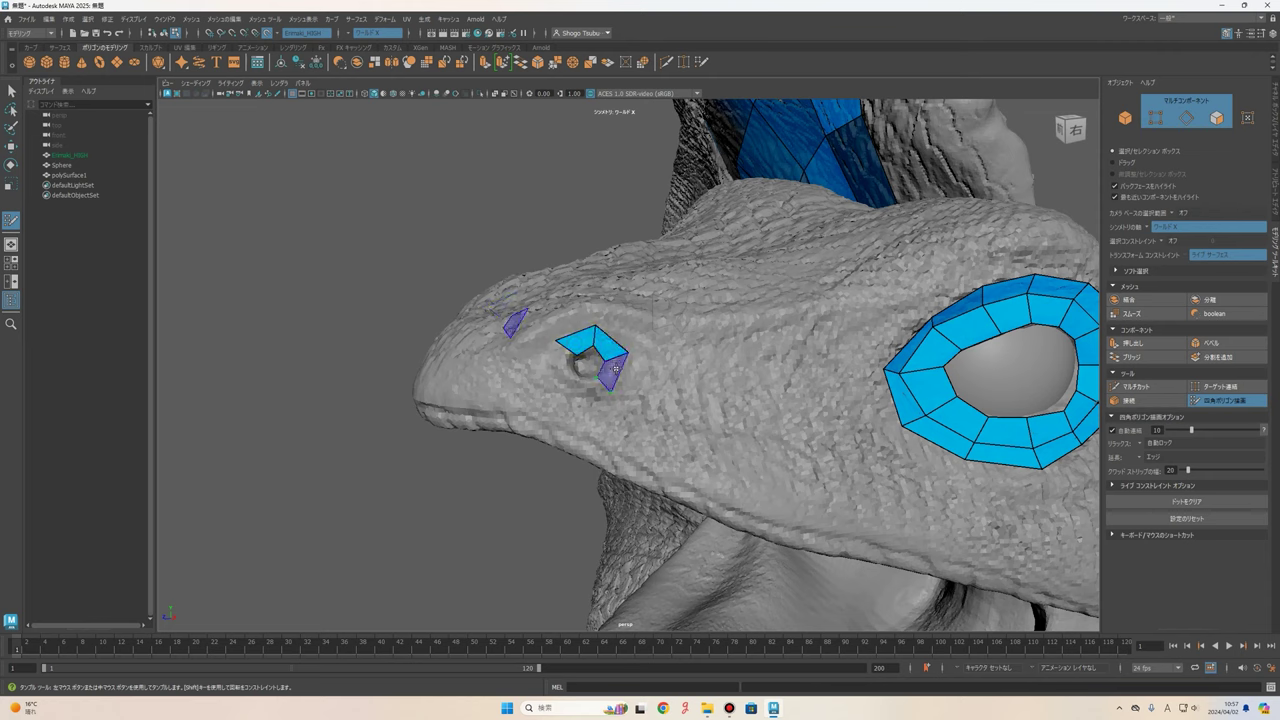
pyautogui.keyDown('shift'); pyautogui.click(600, 376); pyautogui.keyUp('shift')
pyautogui.keyDown('shift'); pyautogui.click(592, 395); pyautogui.keyUp('shift')
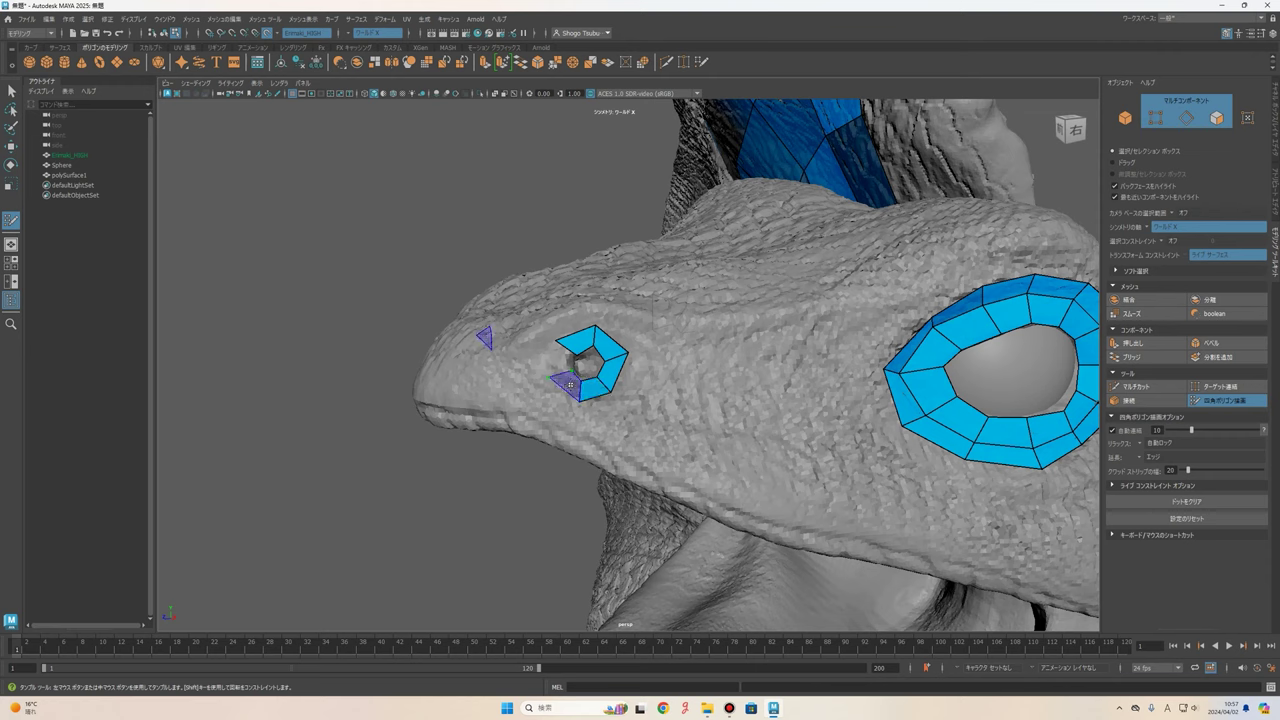
# - Add a point left of the nostril to close the quad ring around it
pyautogui.click(556, 341)
pyautogui.keyDown('shift'); pyautogui.click(571, 372); pyautogui.keyUp('shift')
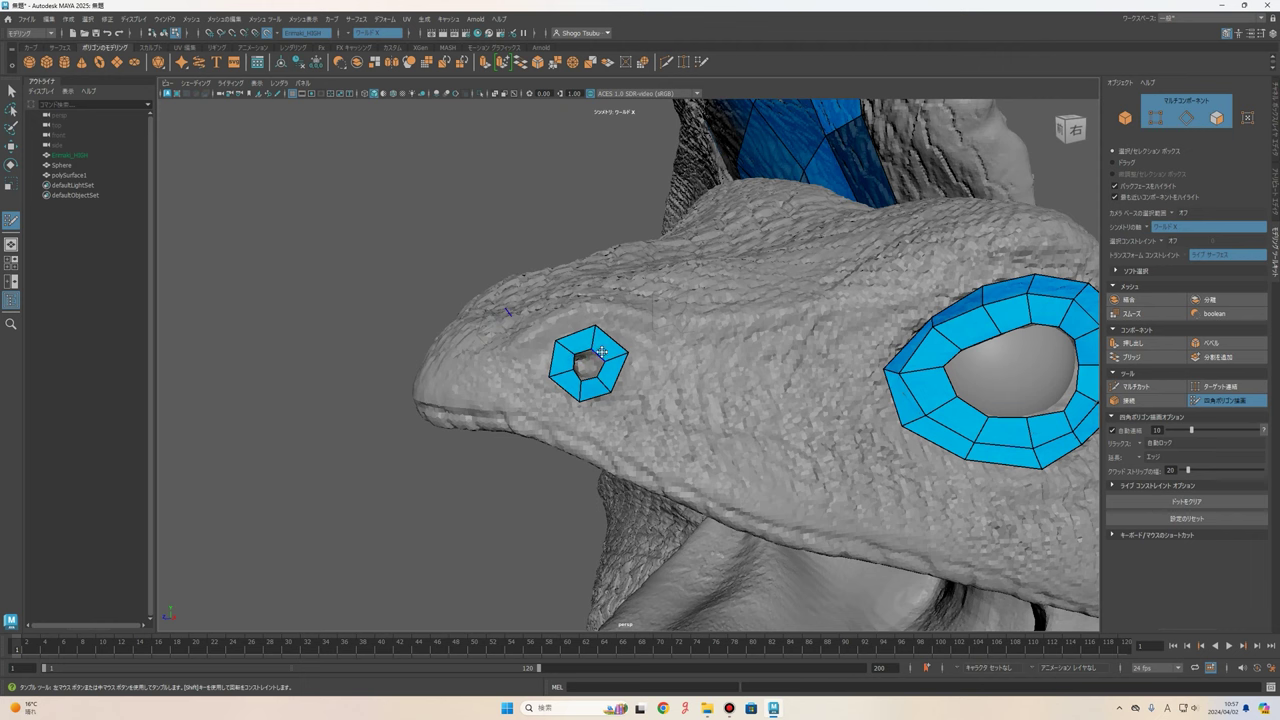
pyautogui.keyDown('alt'); pyautogui.moveTo(709, 388); pyautogui.dragTo(761, 411); pyautogui.keyUp('alt')
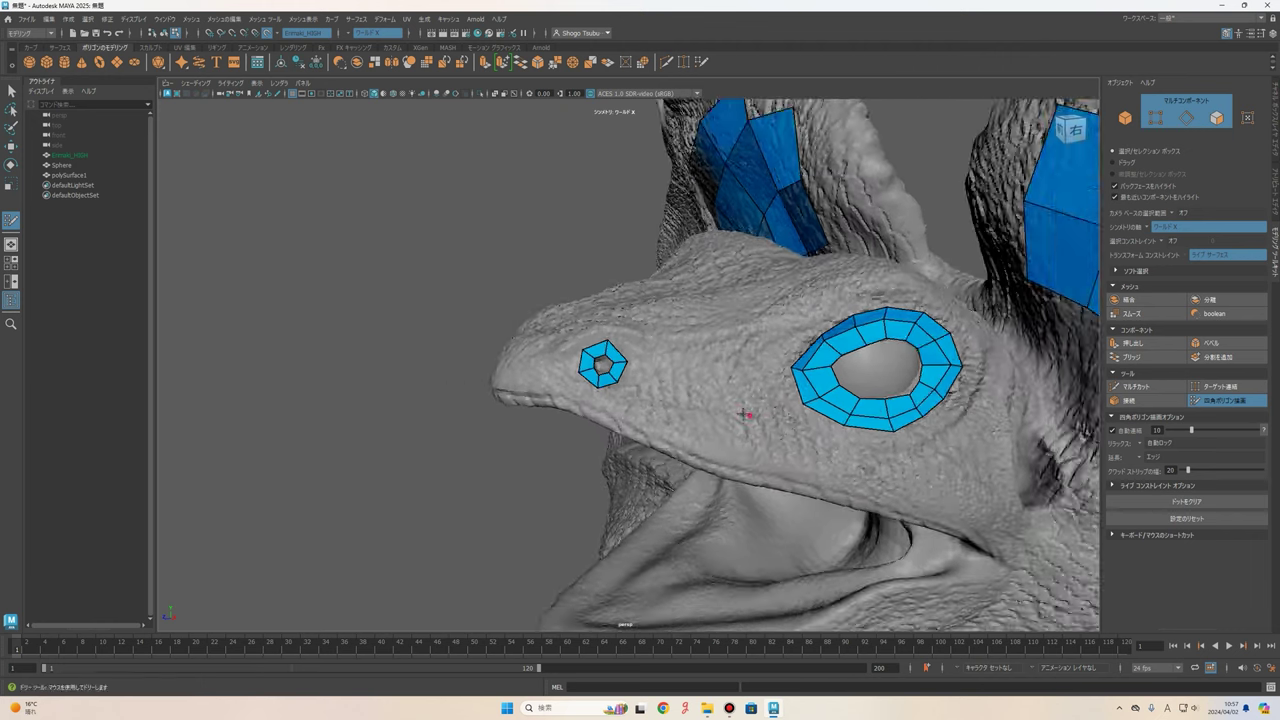
pyautogui.scroll(1, 761, 411)
pyautogui.scroll(1, 735, 402)
pyautogui.scroll(1, 700, 390)
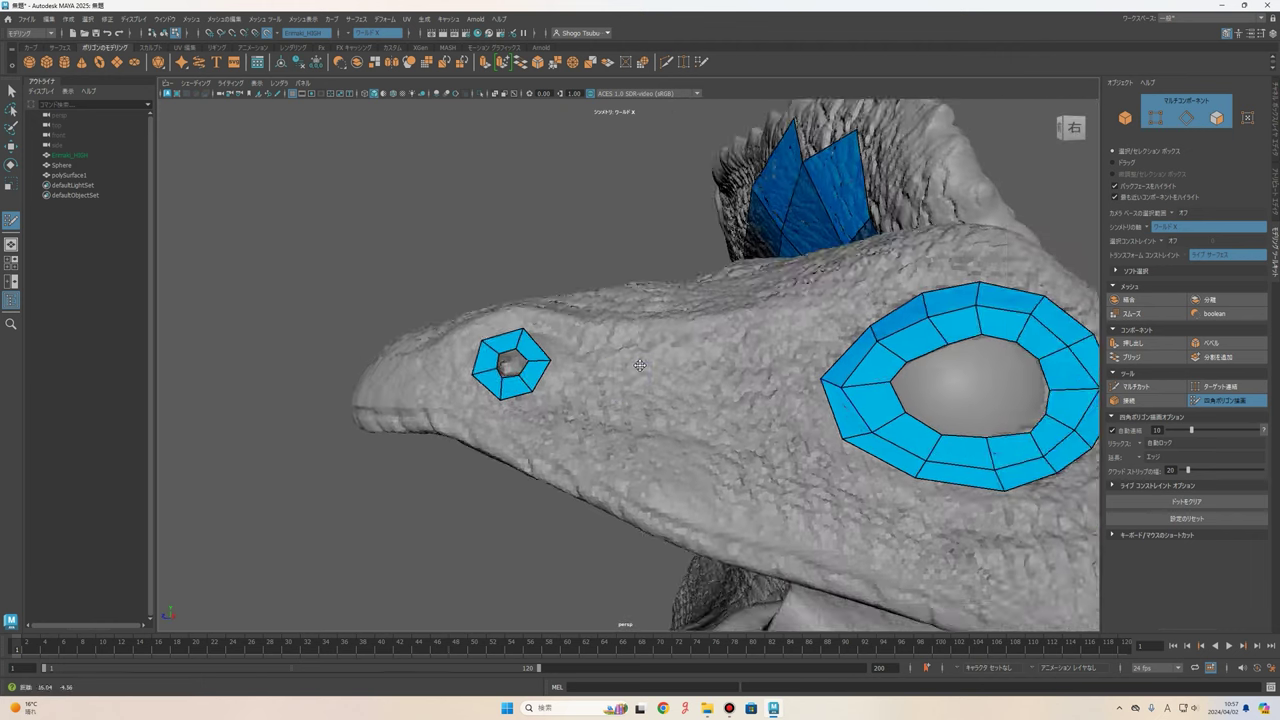
pyautogui.scroll(1, 646, 370)
pyautogui.scroll(1, 712, 414)
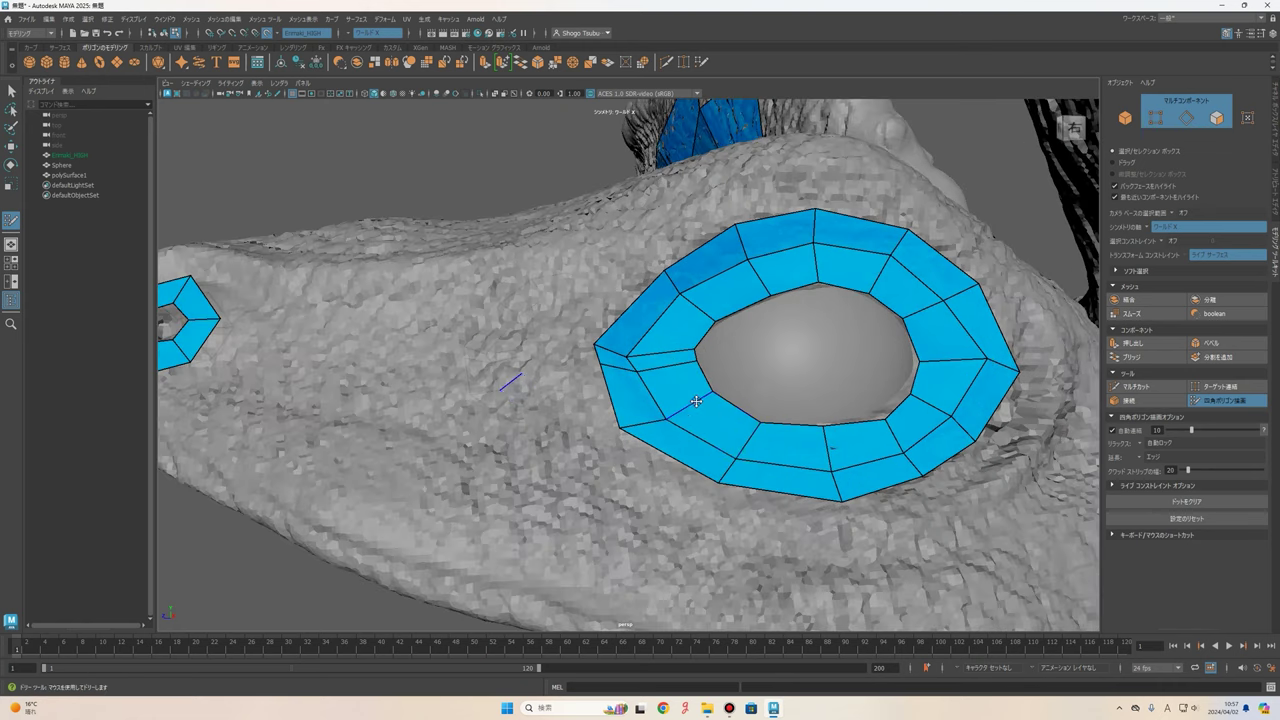
# - Try an edge loop, a face deletion and an edge removal on the eye ring, undoing each
pyautogui.keyDown('ctrl'); pyautogui.click(712, 412); pyautogui.keyUp('ctrl')
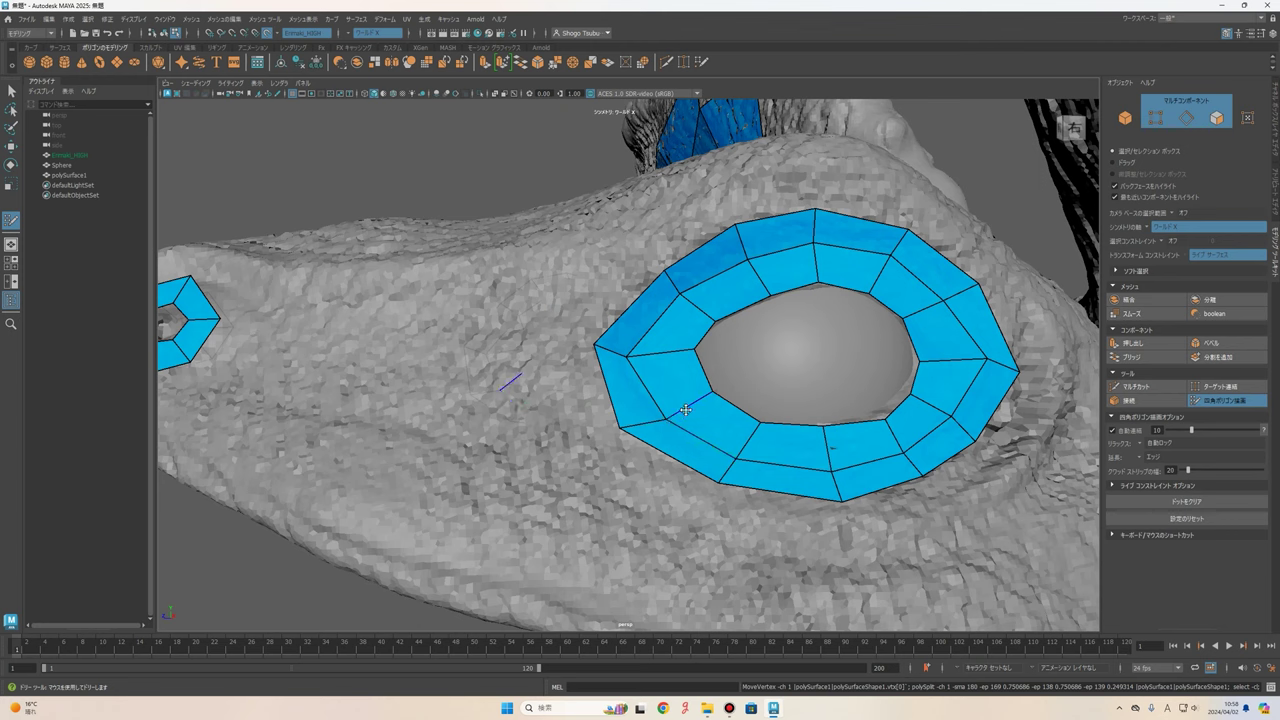
pyautogui.hotkey('ctrl', 'z')
pyautogui.keyDown('alt'); pyautogui.moveTo(690, 407); pyautogui.dragTo(665, 372, button='middle'); pyautogui.keyUp('alt')
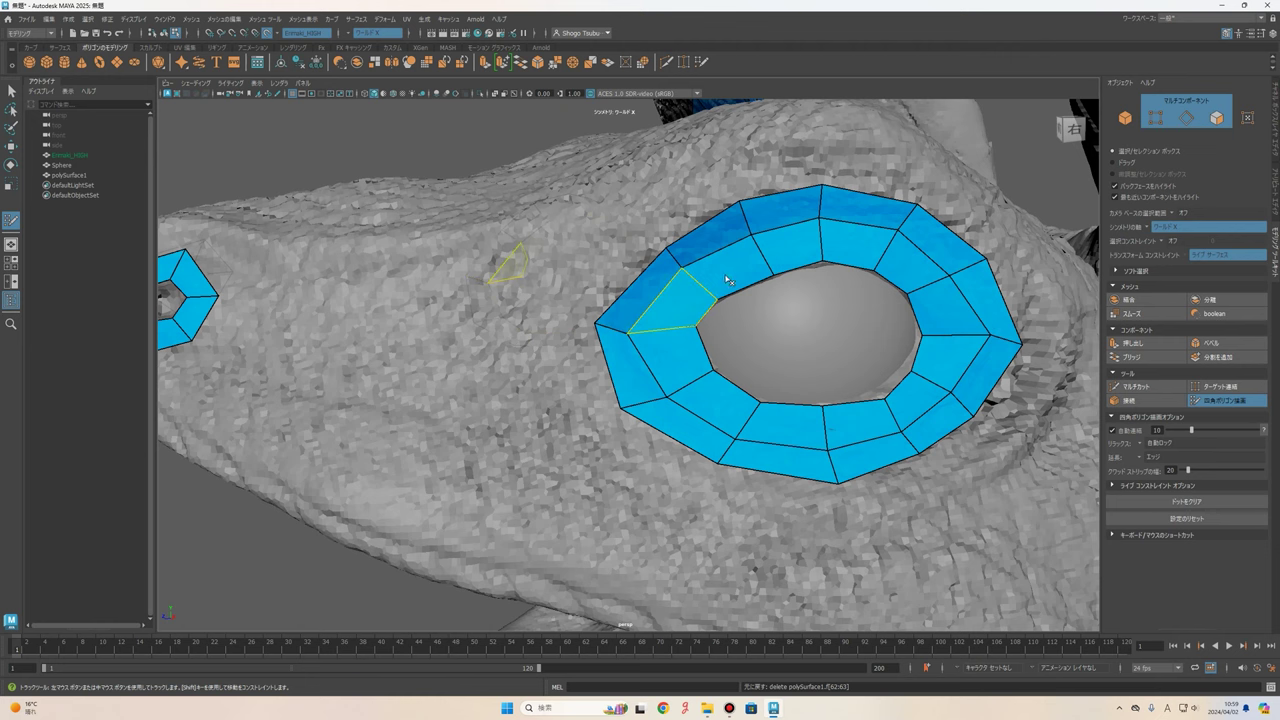
pyautogui.keyDown('ctrl'); pyautogui.keyDown('shift'); pyautogui.click(672, 367); pyautogui.keyUp('shift'); pyautogui.keyUp('ctrl')
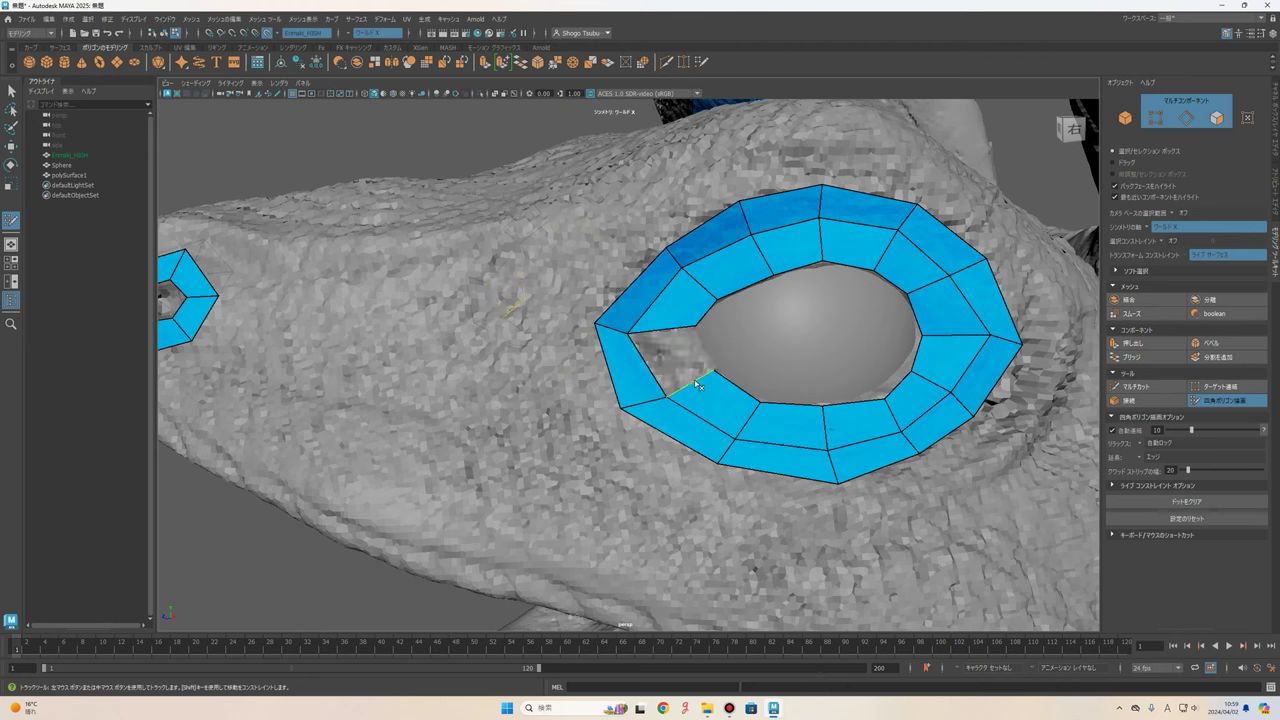
pyautogui.keyDown('ctrl'); pyautogui.keyDown('shift'); pyautogui.click(826, 432); pyautogui.keyUp('shift'); pyautogui.keyUp('ctrl')
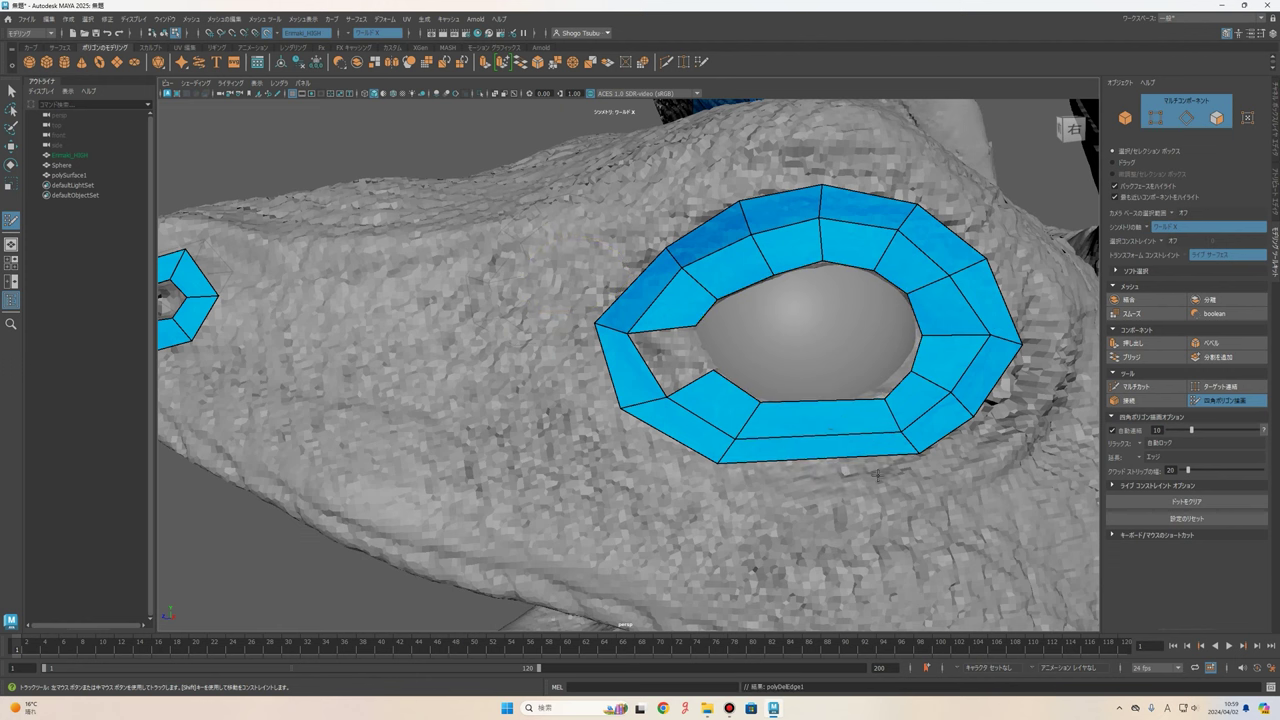
pyautogui.hotkey('ctrl', 'z')
pyautogui.hotkey('ctrl', 'z')
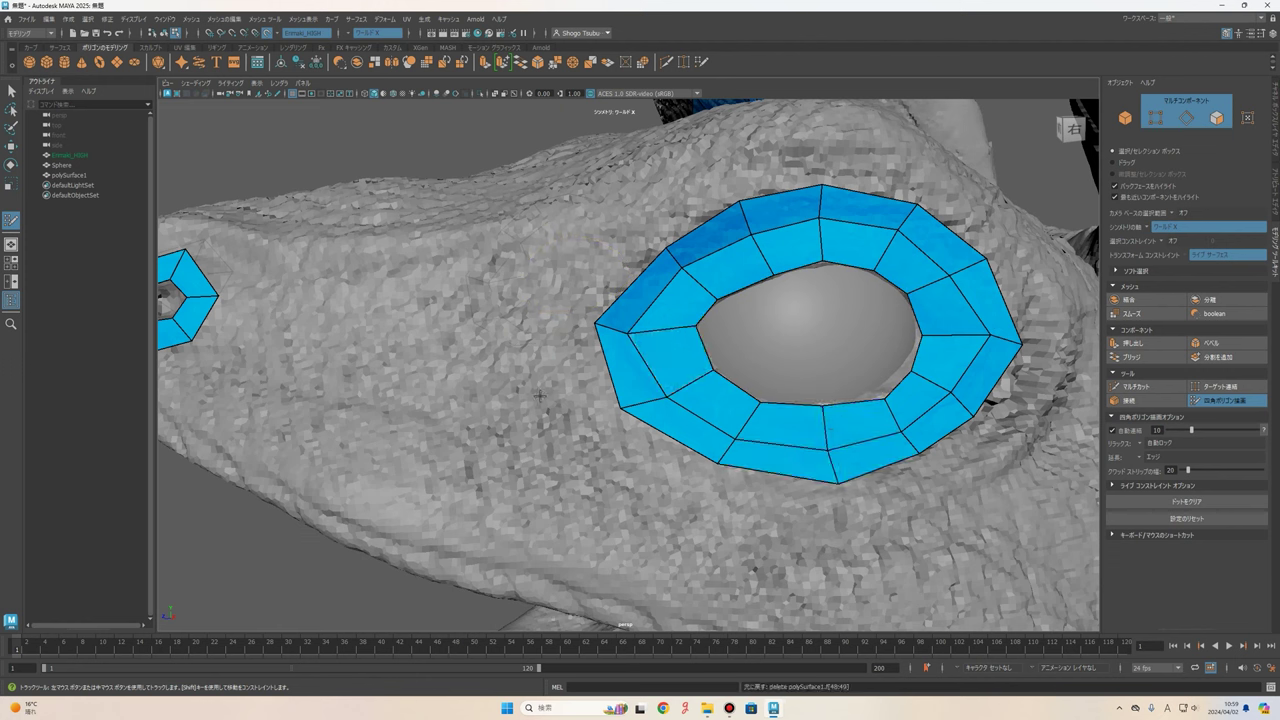
pyautogui.scroll(-3, 725, 362)
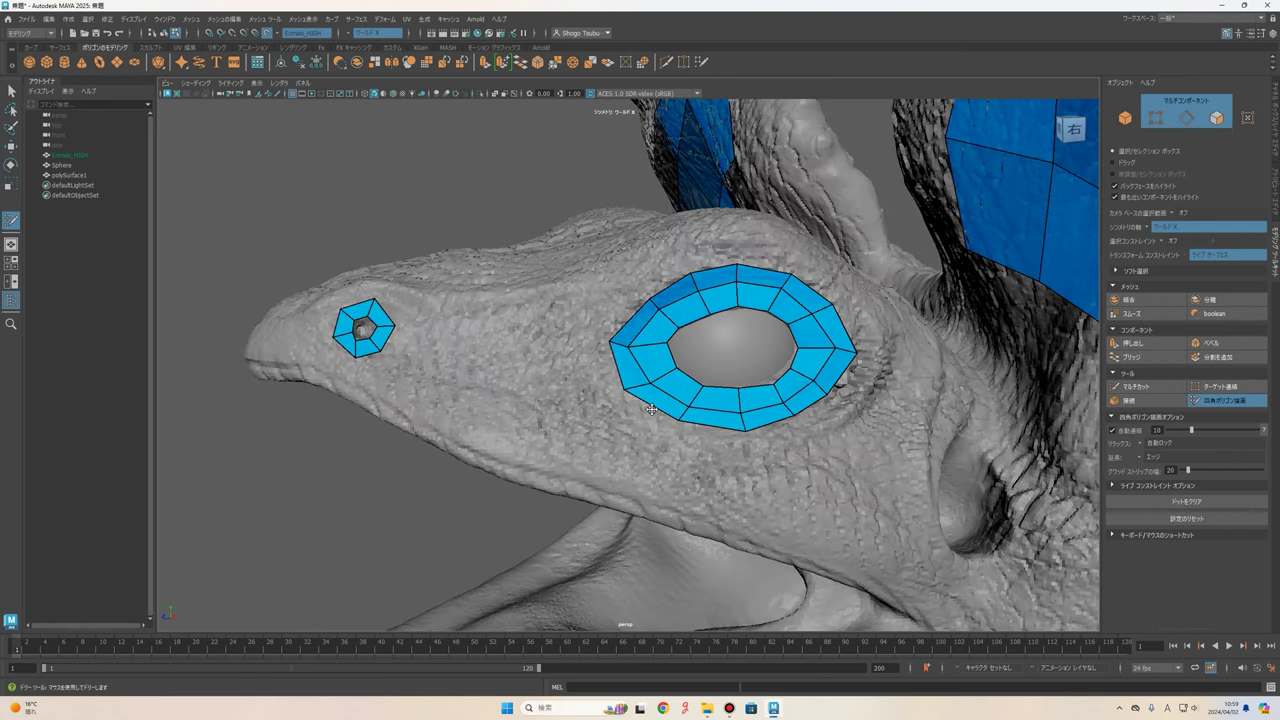
# - From below the head, lay about eight quads along the upper lip from snout to mouth corner
pyautogui.moveTo(652, 409)
pyautogui.keyDown('alt'); pyautogui.mouseDown()
pyautogui.moveTo(658, 348)
pyautogui.moveTo(638, 379)
pyautogui.mouseUp(); pyautogui.keyUp('alt')
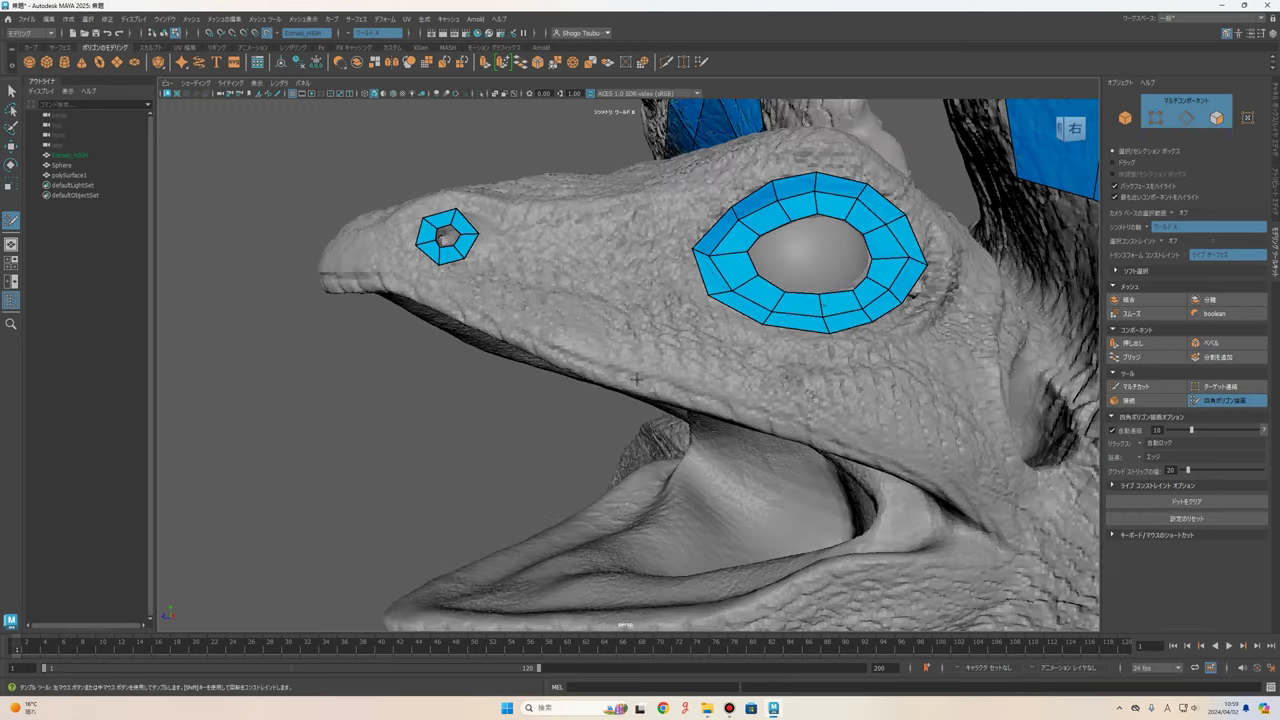
pyautogui.keyDown('alt'); pyautogui.moveTo(638, 379); pyautogui.dragTo(598, 305, button='middle'); pyautogui.keyUp('alt')
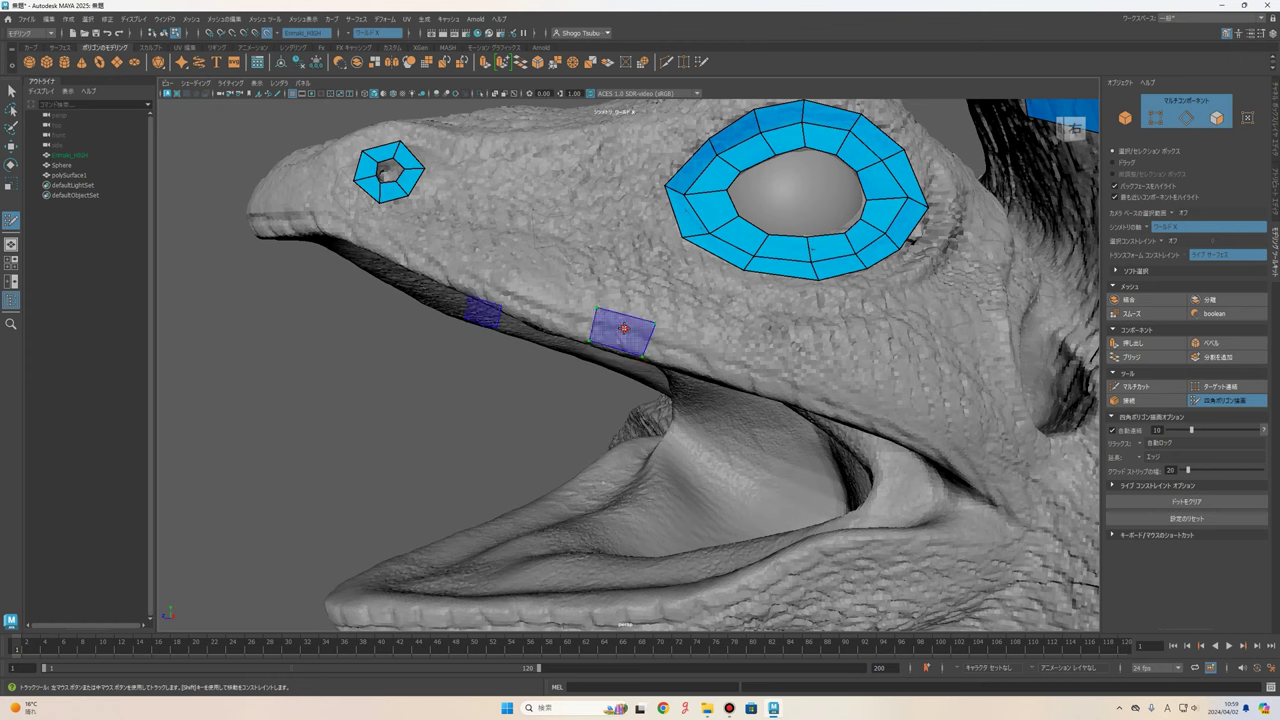
pyautogui.keyDown('shift'); pyautogui.click(656, 322); pyautogui.keyUp('shift')
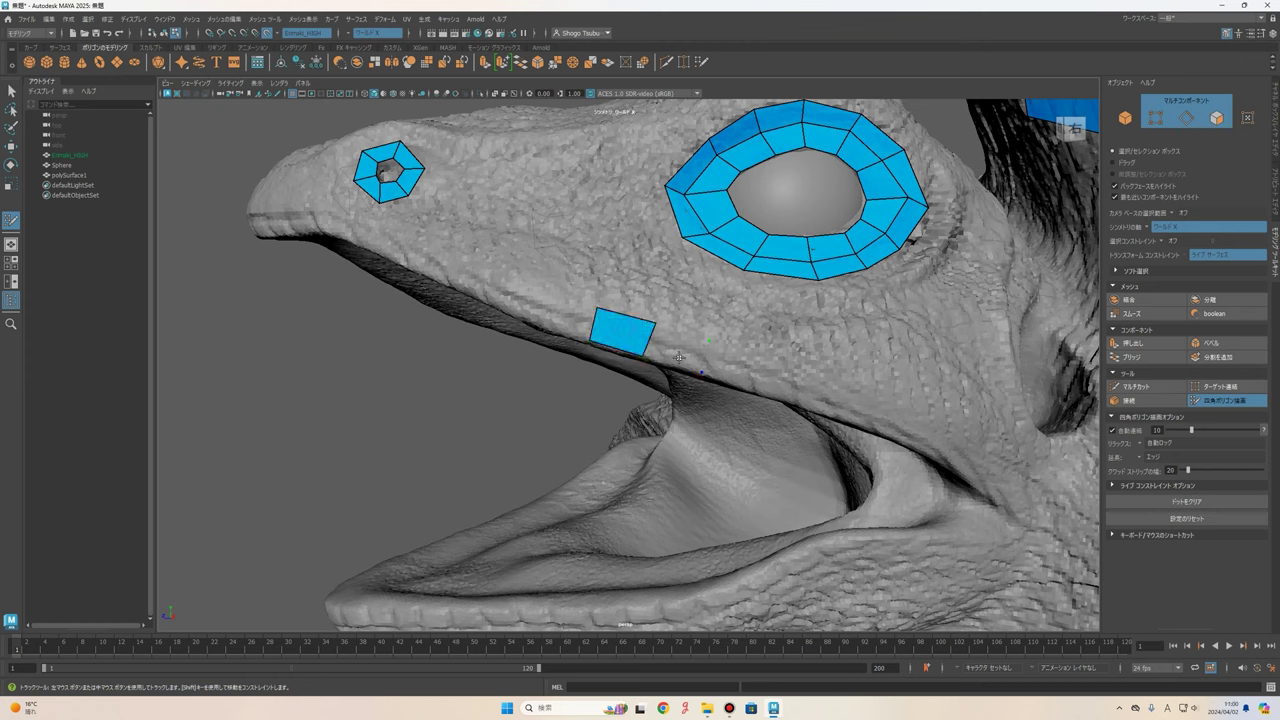
pyautogui.keyDown('shift'); pyautogui.click(700, 358); pyautogui.keyUp('shift')
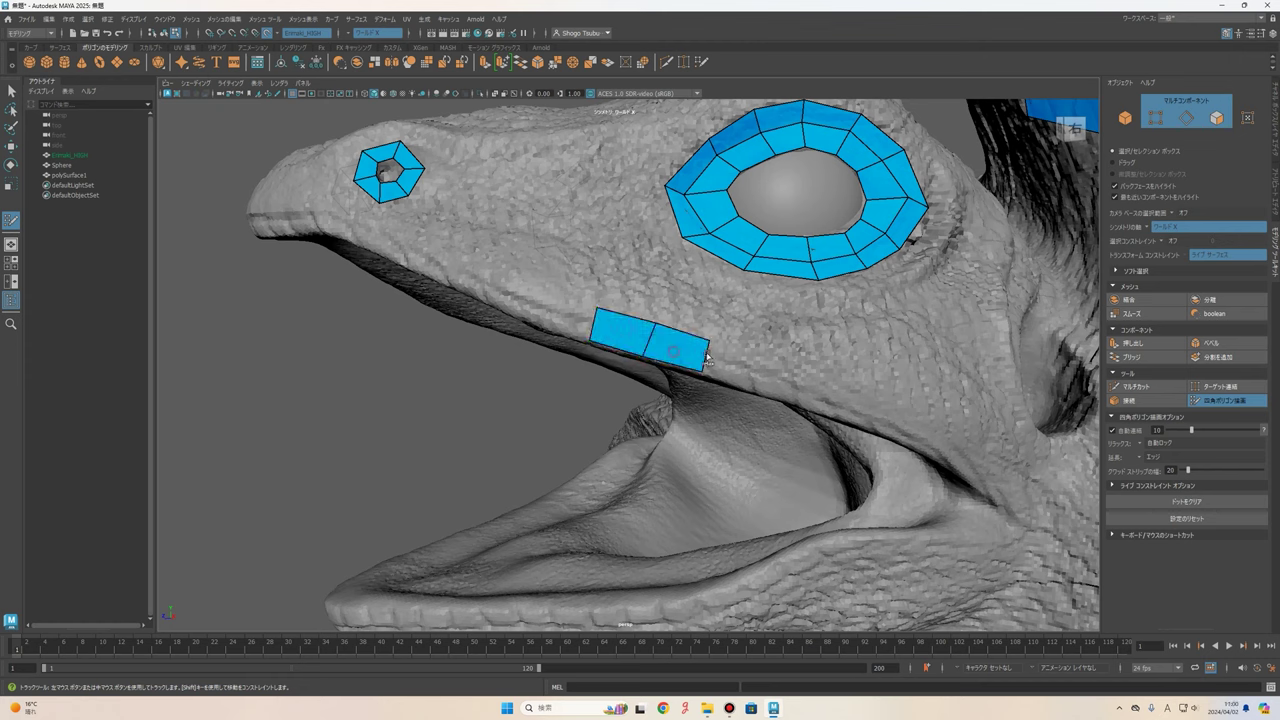
pyautogui.keyDown('shift'); pyautogui.click(766, 390); pyautogui.keyUp('shift')
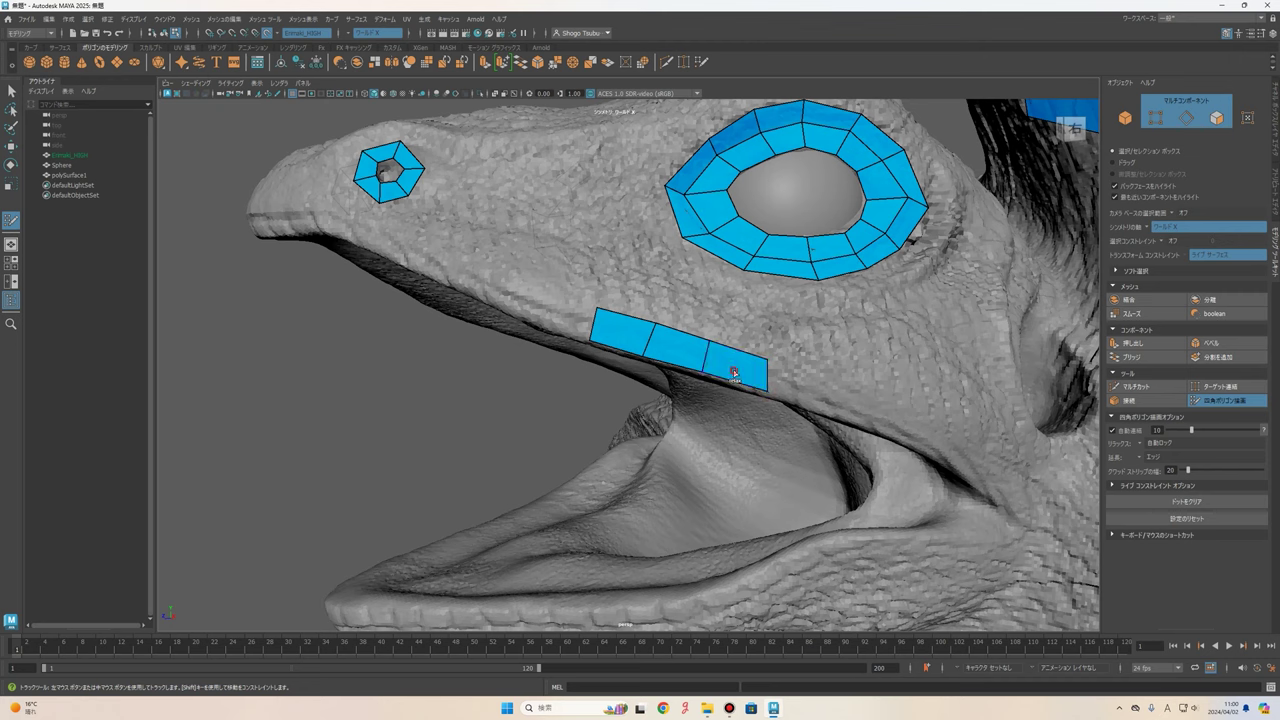
pyautogui.keyDown('shift'); pyautogui.click(820, 411); pyautogui.keyUp('shift')
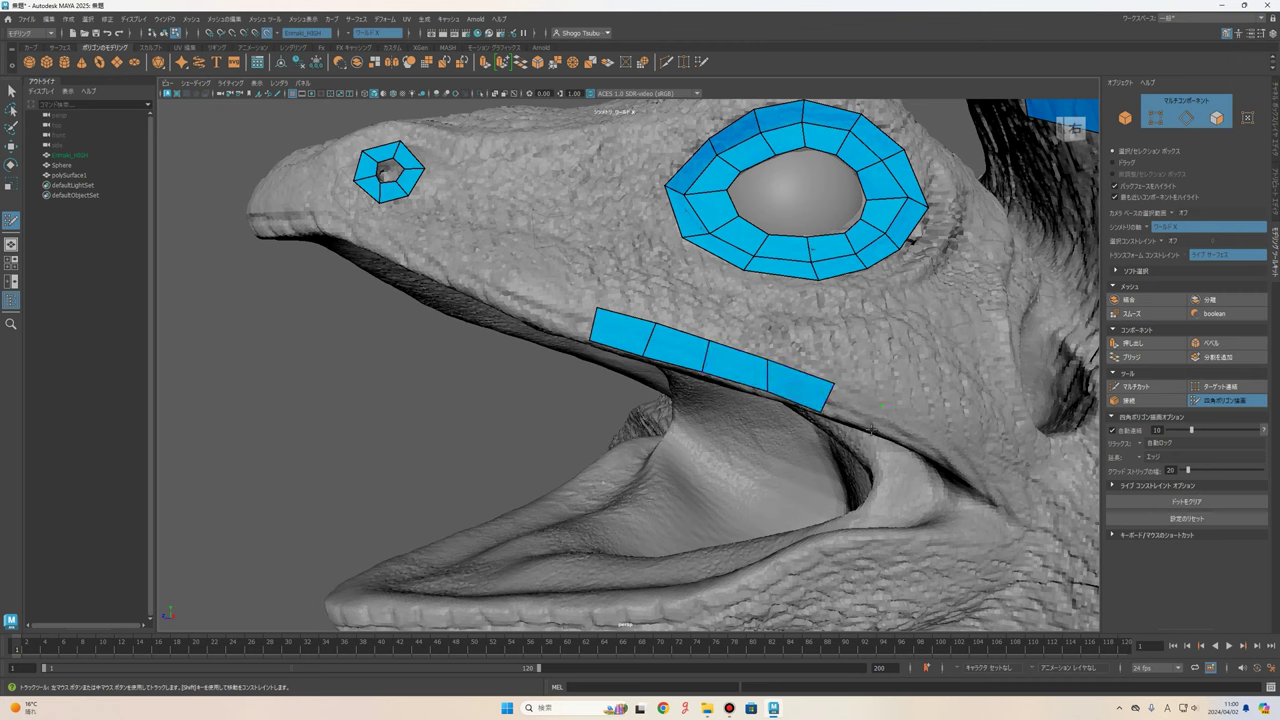
pyautogui.keyDown('shift'); pyautogui.click(874, 428); pyautogui.keyUp('shift')
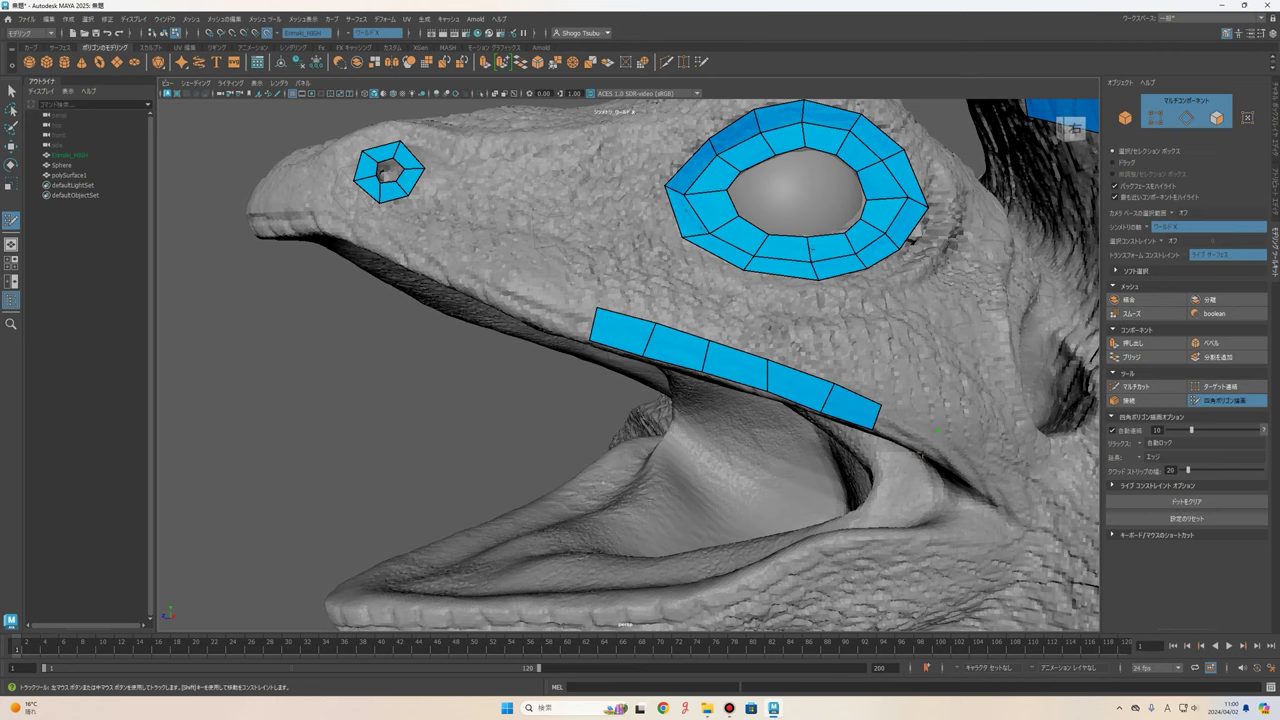
pyautogui.keyDown('shift'); pyautogui.click(925, 452); pyautogui.keyUp('shift')
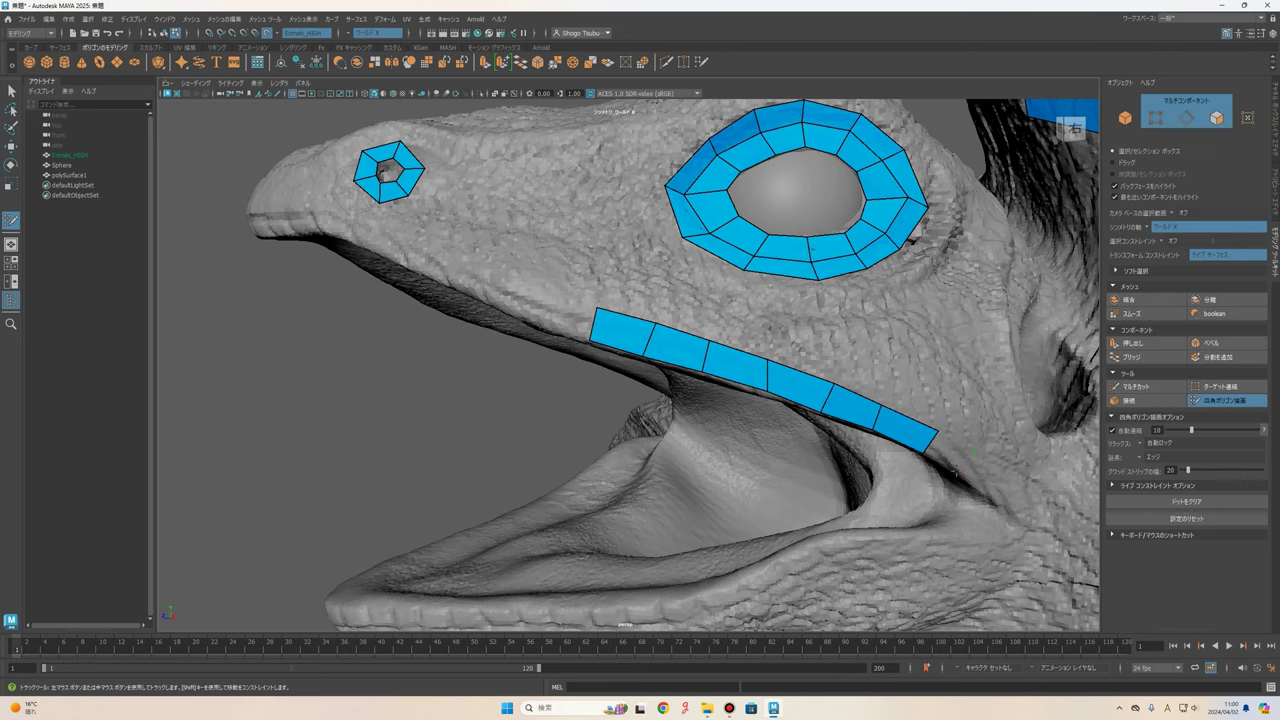
pyautogui.keyDown('shift'); pyautogui.click(958, 467); pyautogui.keyUp('shift')
pyautogui.keyDown('shift'); pyautogui.click(978, 492); pyautogui.keyUp('shift')
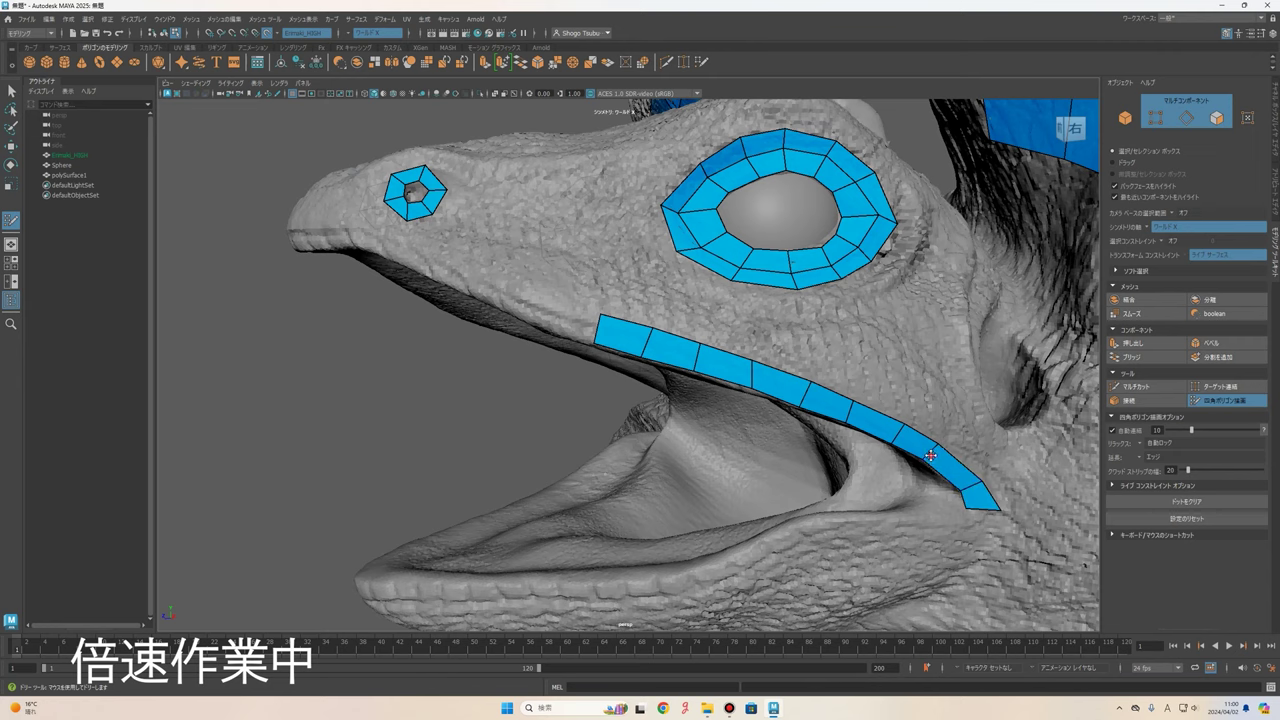
# - Extend the lip strip around the mouth corner and down past it
pyautogui.keyDown('alt'); pyautogui.moveTo(930, 455); pyautogui.dragTo(905, 378, button='middle'); pyautogui.keyUp('alt')
pyautogui.keyDown('shift'); pyautogui.click(912, 395); pyautogui.keyUp('shift')
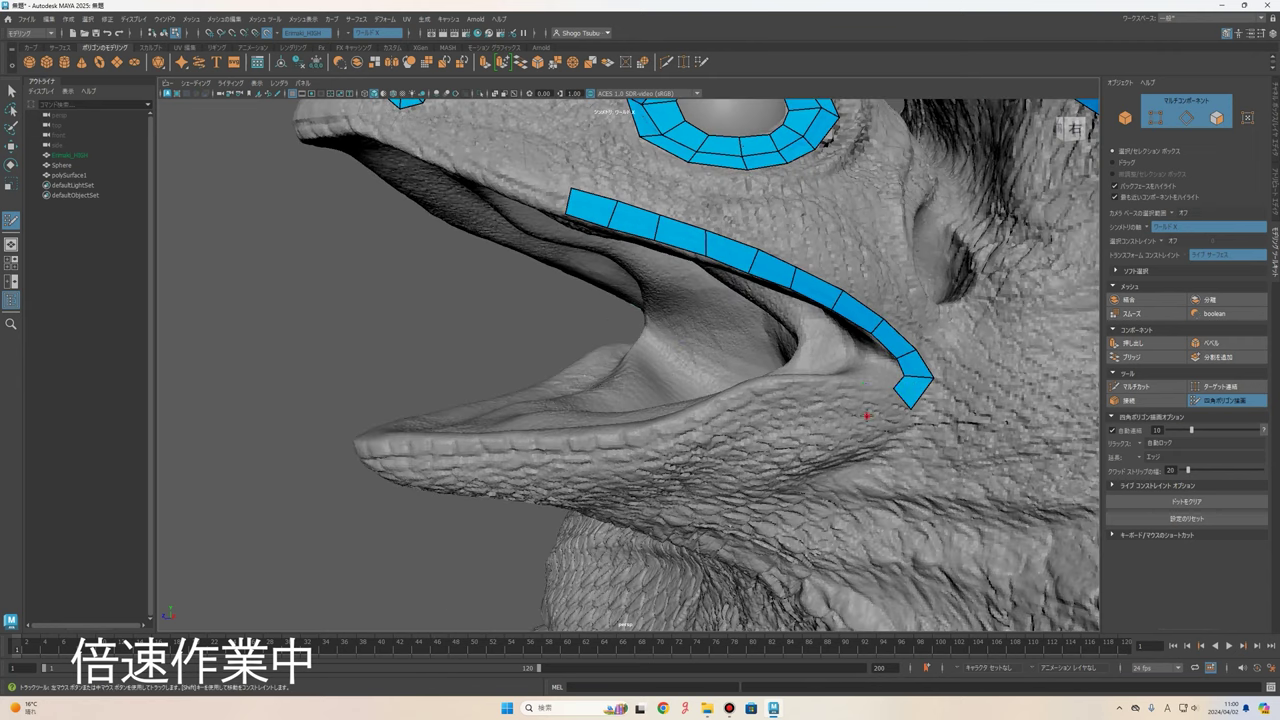
pyautogui.keyDown('shift'); pyautogui.click(880, 400); pyautogui.keyUp('shift')
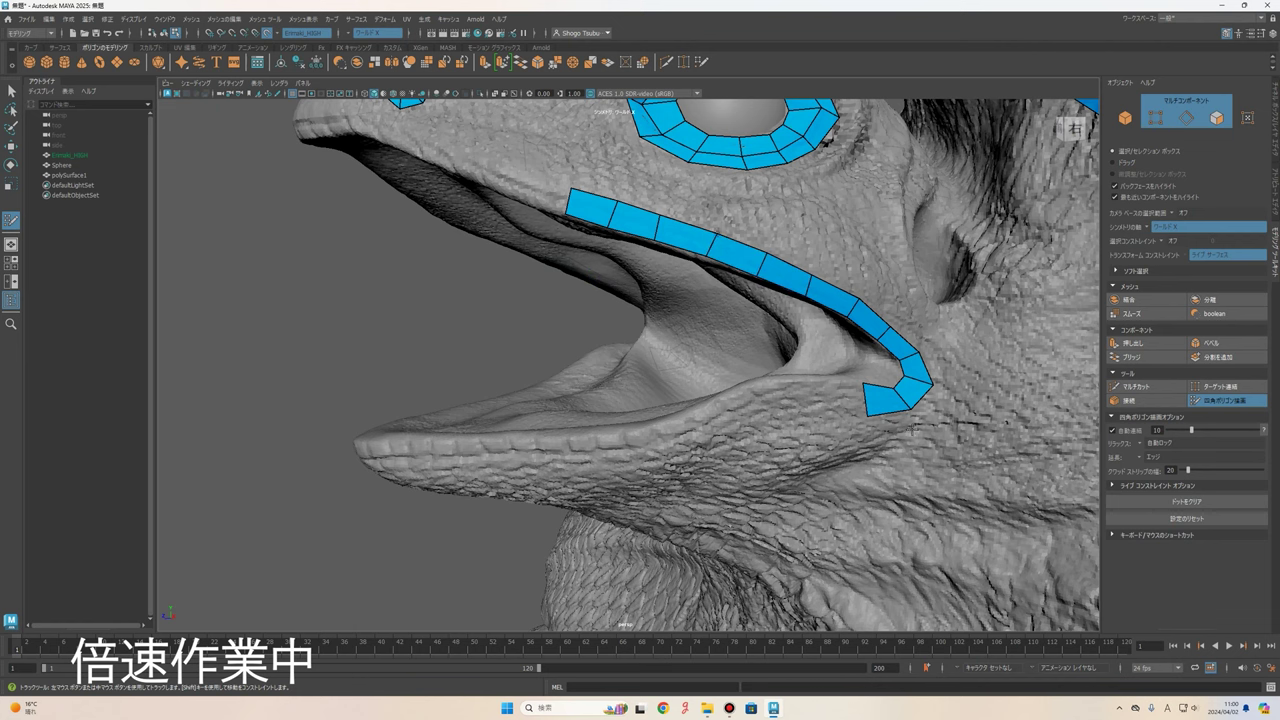
pyautogui.scroll(-3, 912, 428)
pyautogui.keyDown('alt'); pyautogui.moveTo(912, 428); pyautogui.dragTo(700, 380); pyautogui.keyUp('alt')
pyautogui.scroll(3, 625, 341)
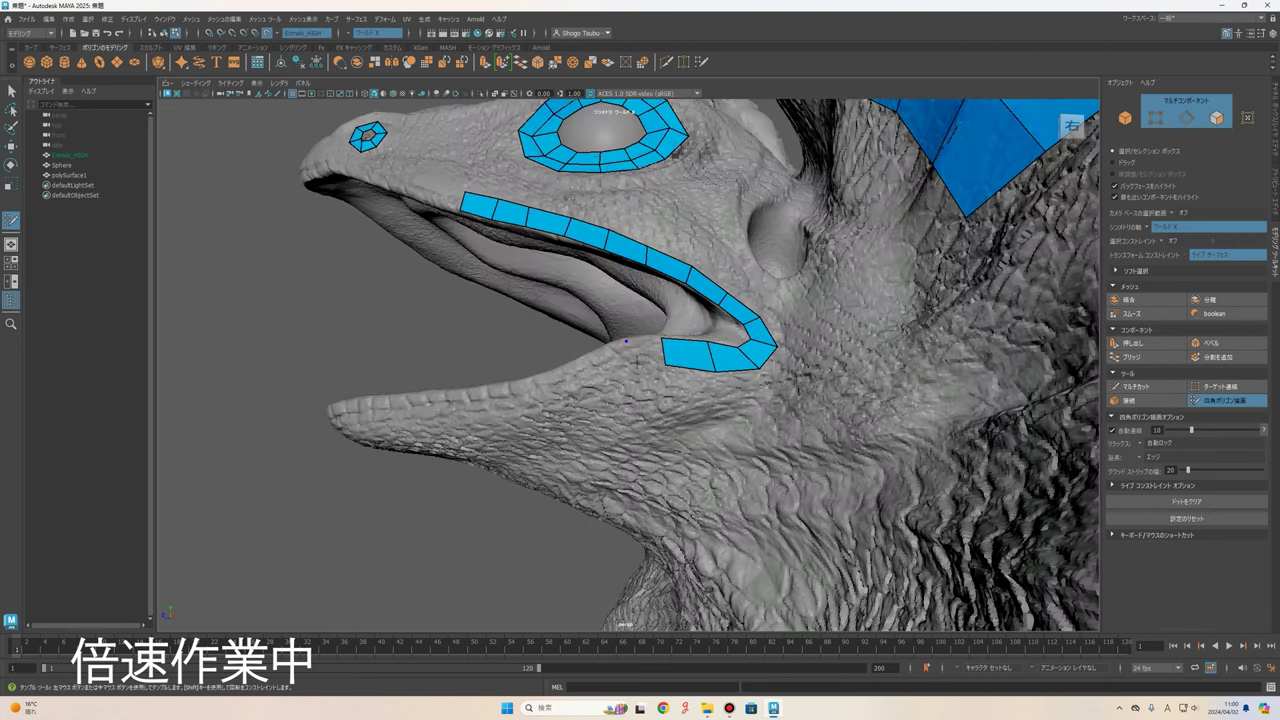
# - Drag the strip along the lower lip to the jaw tip and relax its quads evenly
pyautogui.moveTo(625, 341); pyautogui.dragTo(522, 388)
pyautogui.keyDown('alt'); pyautogui.moveTo(522, 388); pyautogui.dragTo(682, 373, button='middle'); pyautogui.keyUp('alt')
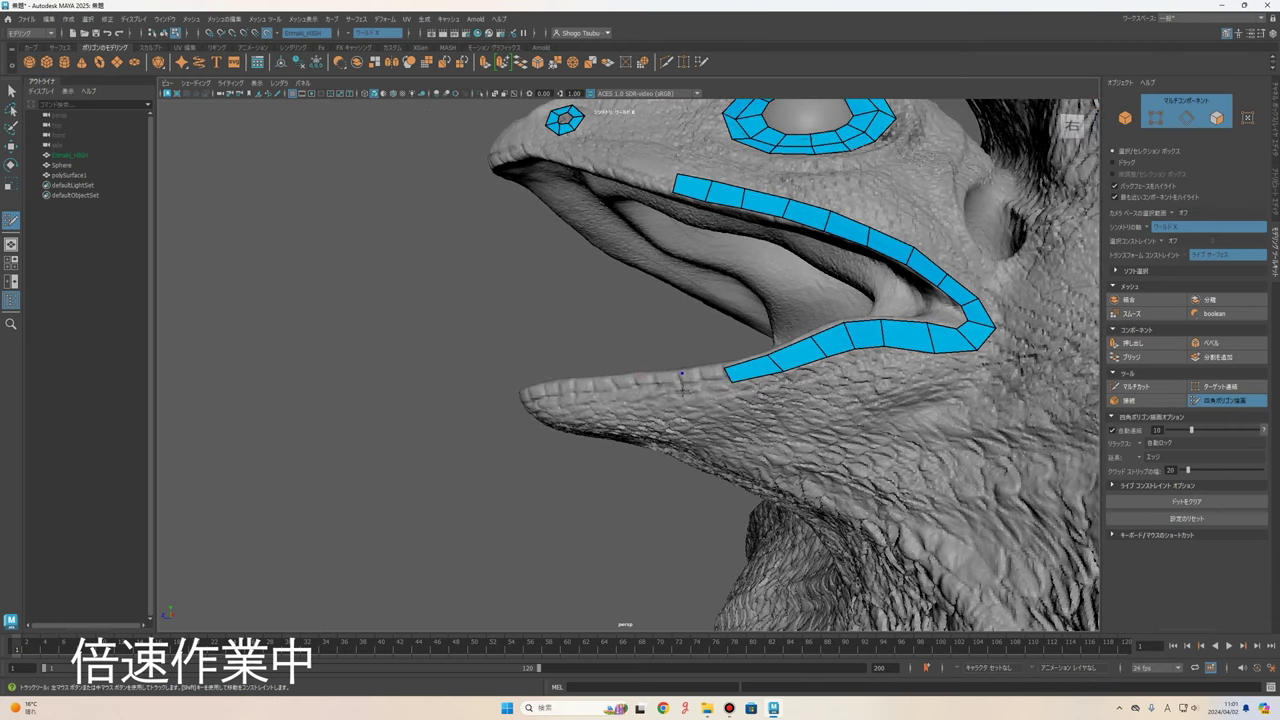
pyautogui.moveTo(682, 373)
pyautogui.keyDown('alt'); pyautogui.mouseDown()
pyautogui.moveTo(690, 380)
pyautogui.moveTo(572, 394)
pyautogui.moveTo(650, 420)
pyautogui.mouseUp(); pyautogui.keyUp('alt')
pyautogui.keyDown('alt'); pyautogui.moveTo(650, 420); pyautogui.dragTo(730, 455, button='middle'); pyautogui.keyUp('alt')
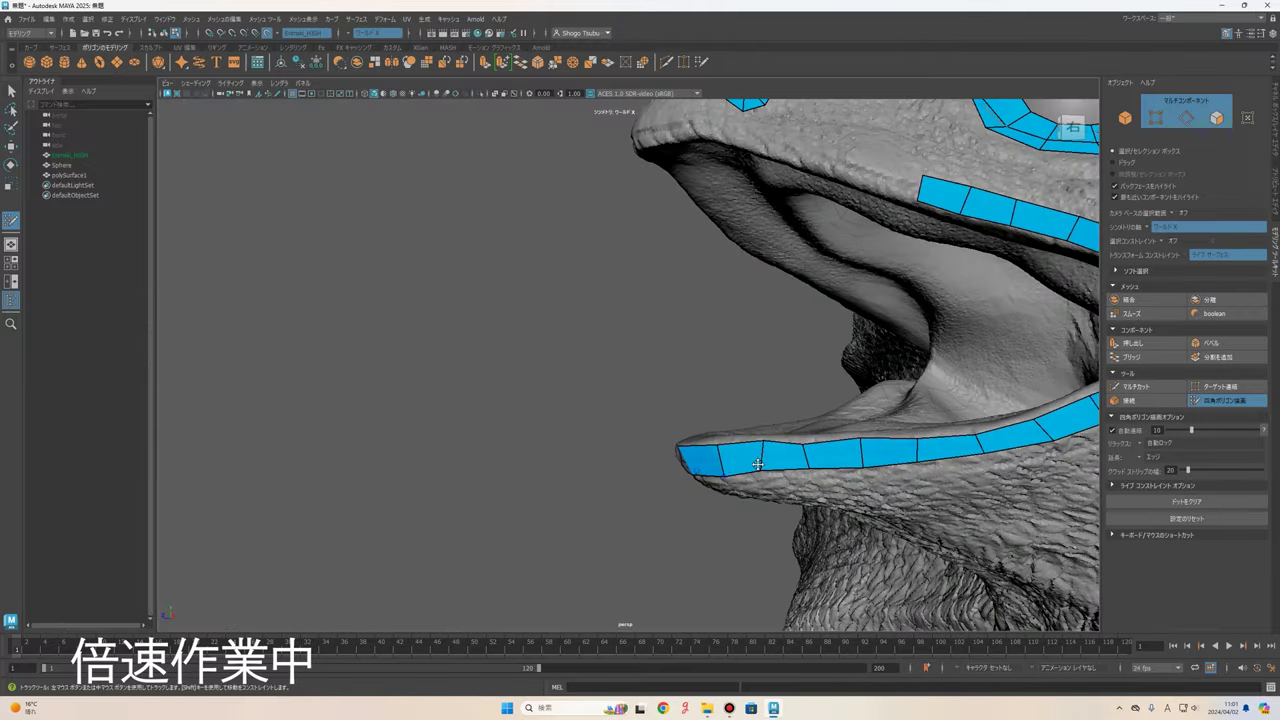
pyautogui.keyDown('shift'); pyautogui.moveTo(758, 464); pyautogui.dragTo(866, 470); pyautogui.keyUp('shift')
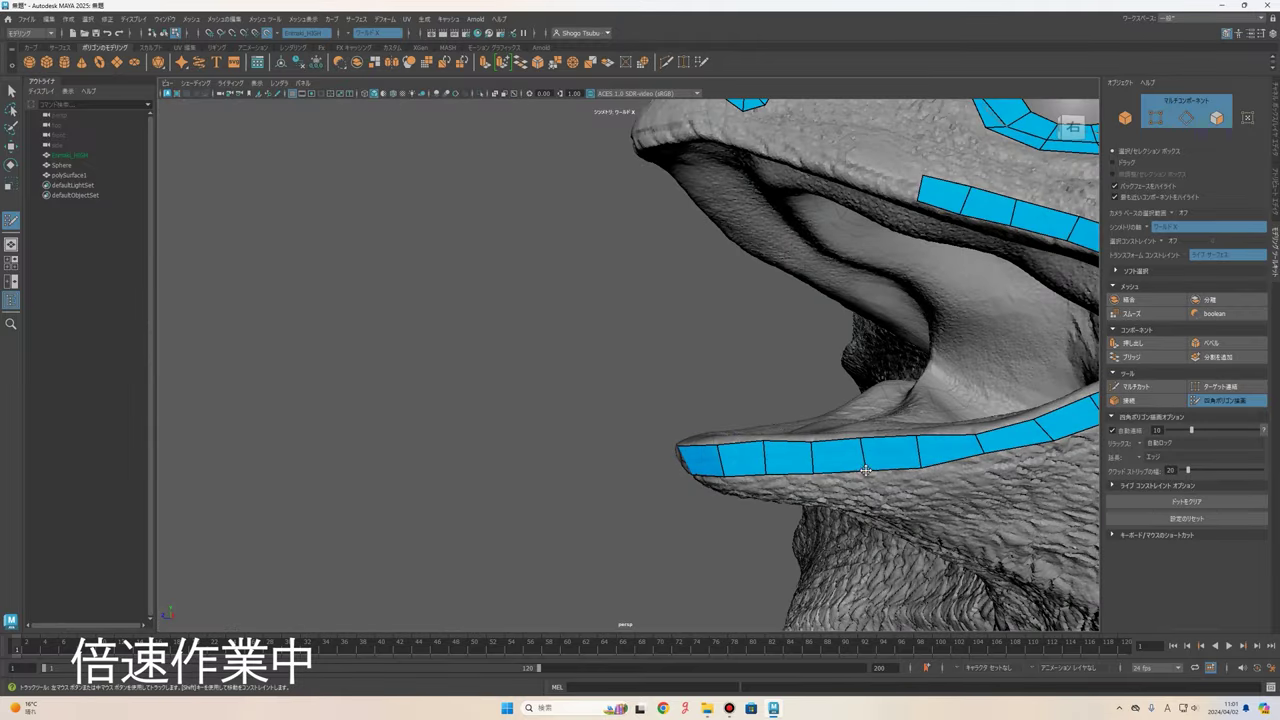
pyautogui.moveTo(866, 470)
pyautogui.keyDown('alt'); pyautogui.mouseDown(button='right')
pyautogui.moveTo(790, 430)
pyautogui.moveTo(818, 398)
pyautogui.mouseUp(button='right'); pyautogui.keyUp('alt')
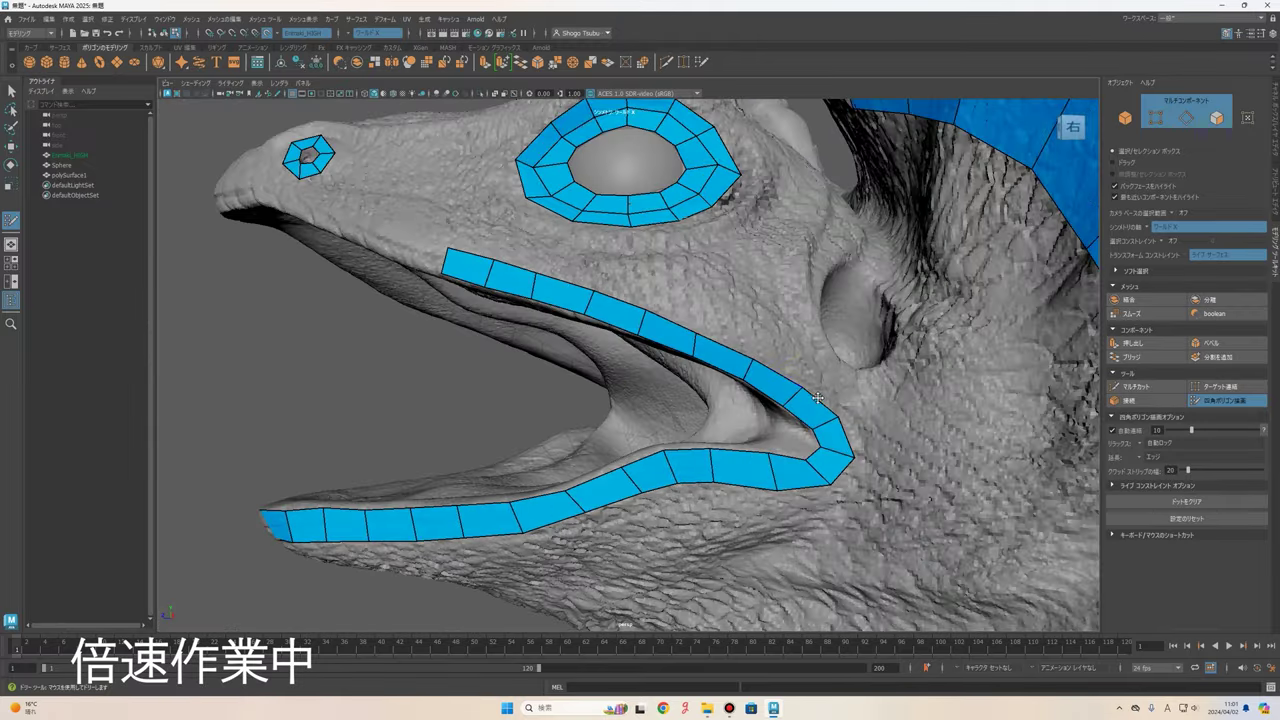
pyautogui.keyDown('alt'); pyautogui.moveTo(660, 316); pyautogui.dragTo(760, 334, button='middle'); pyautogui.keyUp('alt')
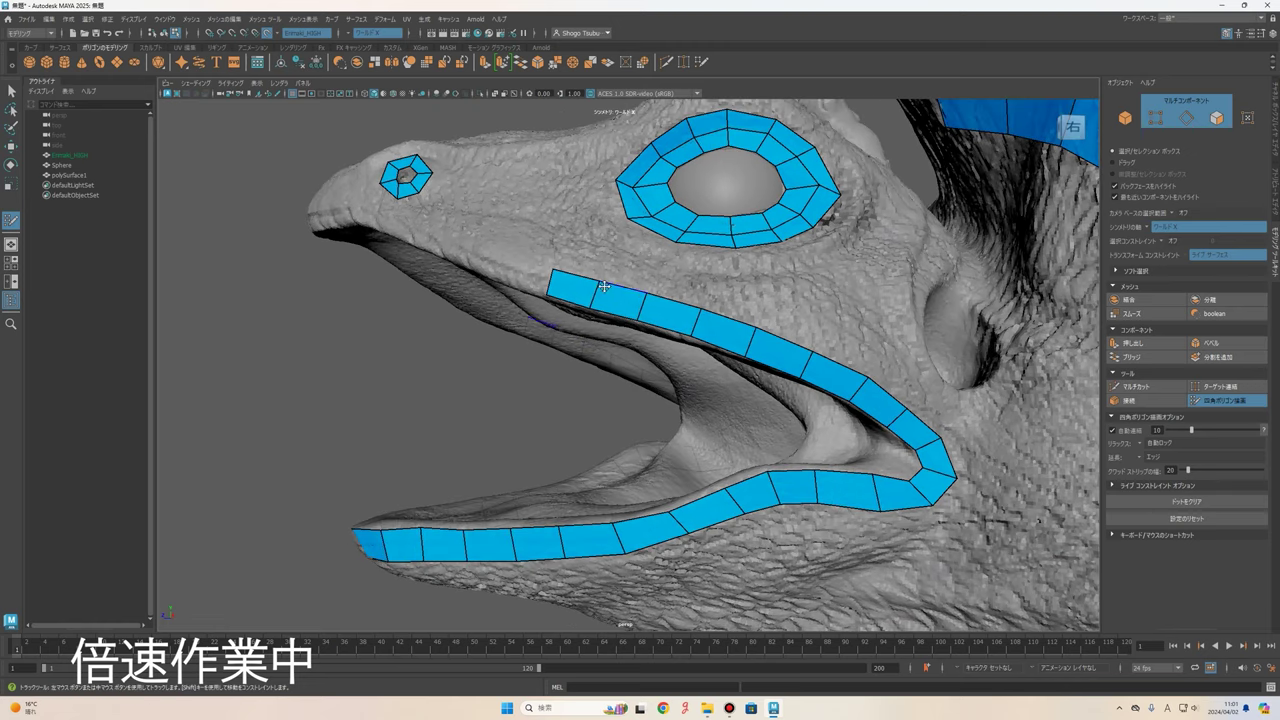
pyautogui.keyDown('alt'); pyautogui.moveTo(600, 282); pyautogui.dragTo(826, 366, button='middle'); pyautogui.keyUp('alt')
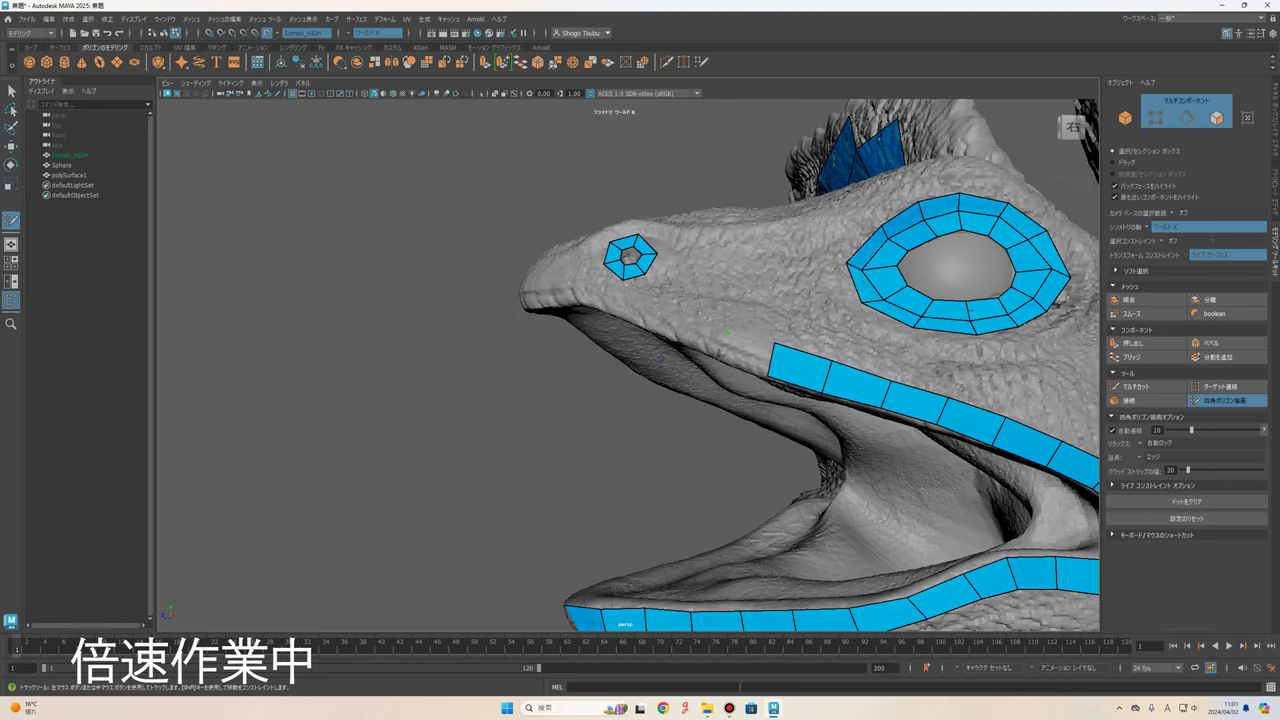
pyautogui.keyDown('alt'); pyautogui.moveTo(673, 303); pyautogui.dragTo(798, 345, button='right'); pyautogui.keyUp('alt')
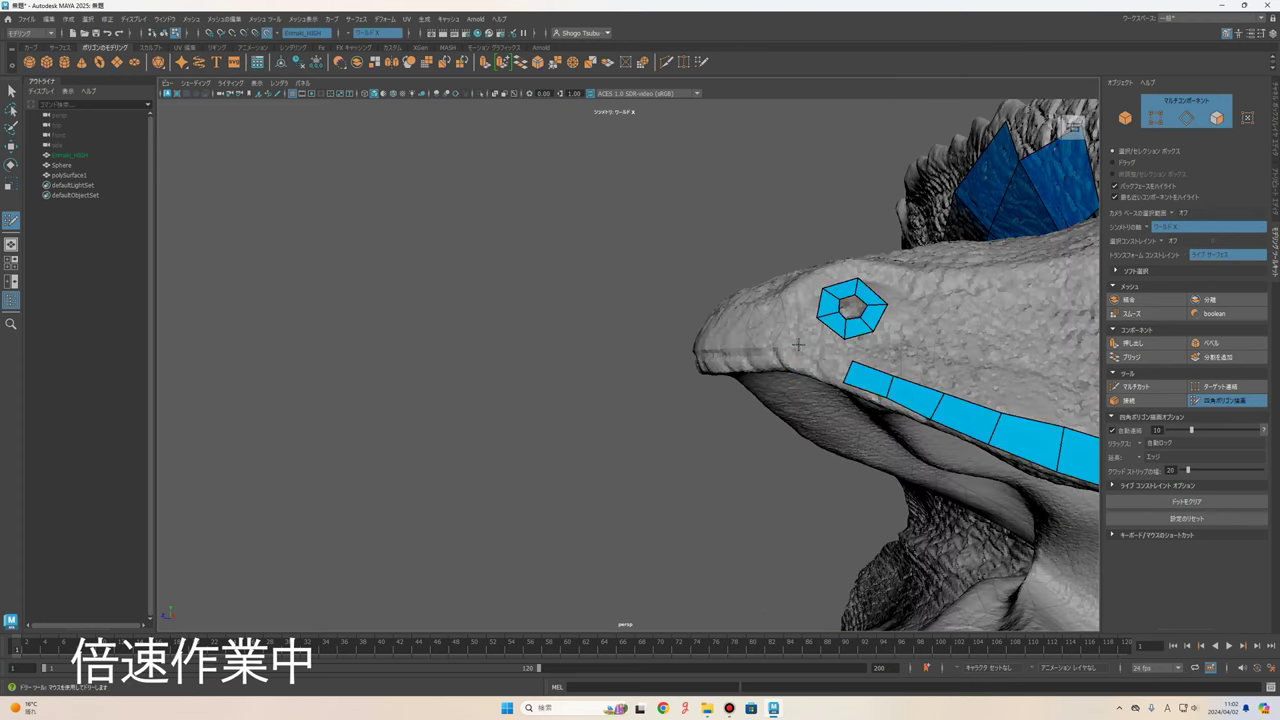
pyautogui.keyDown('alt'); pyautogui.moveTo(756, 367); pyautogui.dragTo(623, 358); pyautogui.keyUp('alt')
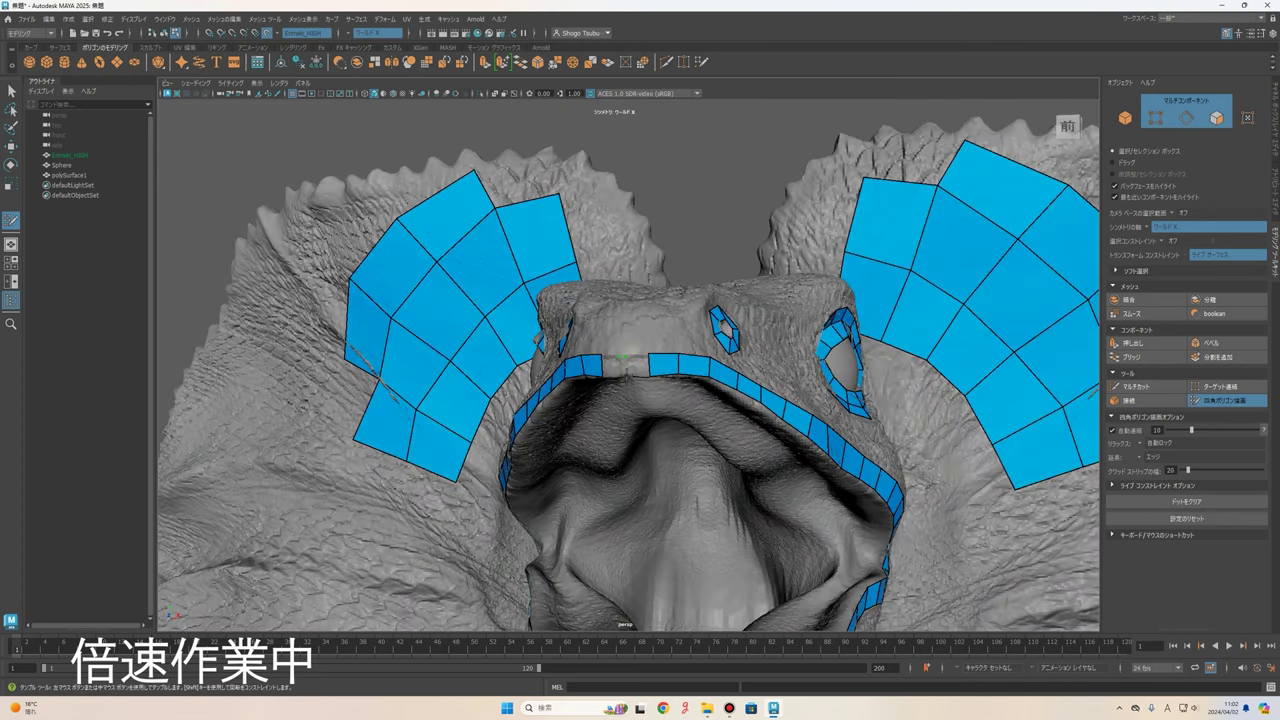
# - Insert one cross edge in the lip strip at the mouth corner and another on the lower lip
pyautogui.keyDown('alt'); pyautogui.moveTo(623, 358); pyautogui.dragTo(792, 349, button='middle'); pyautogui.keyUp('alt')
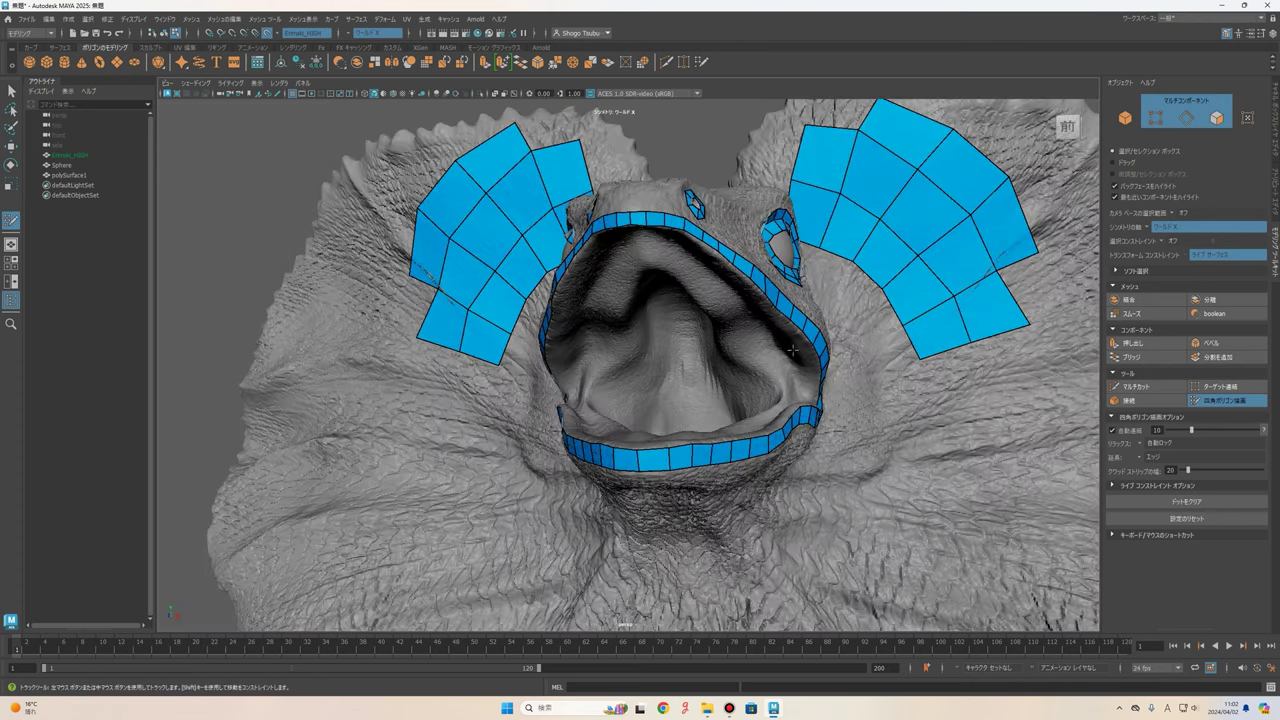
pyautogui.moveTo(792, 349)
pyautogui.keyDown('alt'); pyautogui.mouseDown()
pyautogui.moveTo(642, 378)
pyautogui.moveTo(648, 354)
pyautogui.mouseUp(); pyautogui.keyUp('alt')
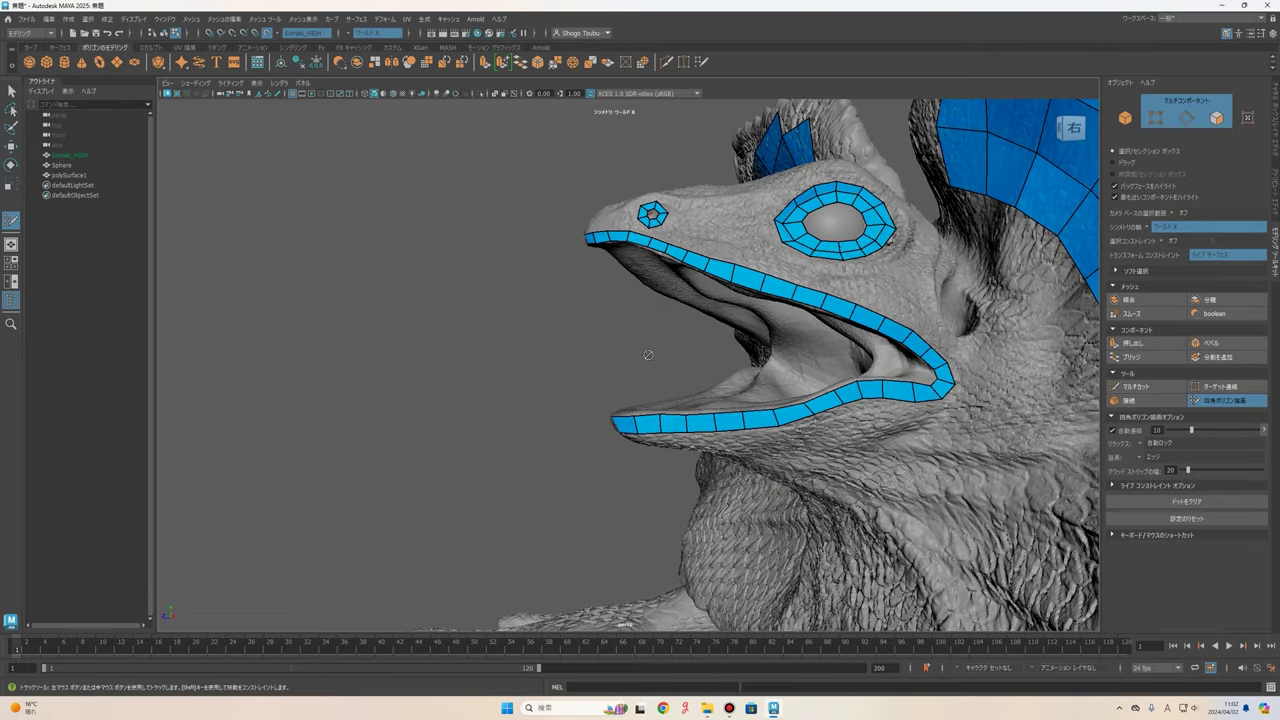
pyautogui.keyDown('alt'); pyautogui.moveTo(648, 354); pyautogui.dragTo(745, 329, button='middle'); pyautogui.keyUp('alt')
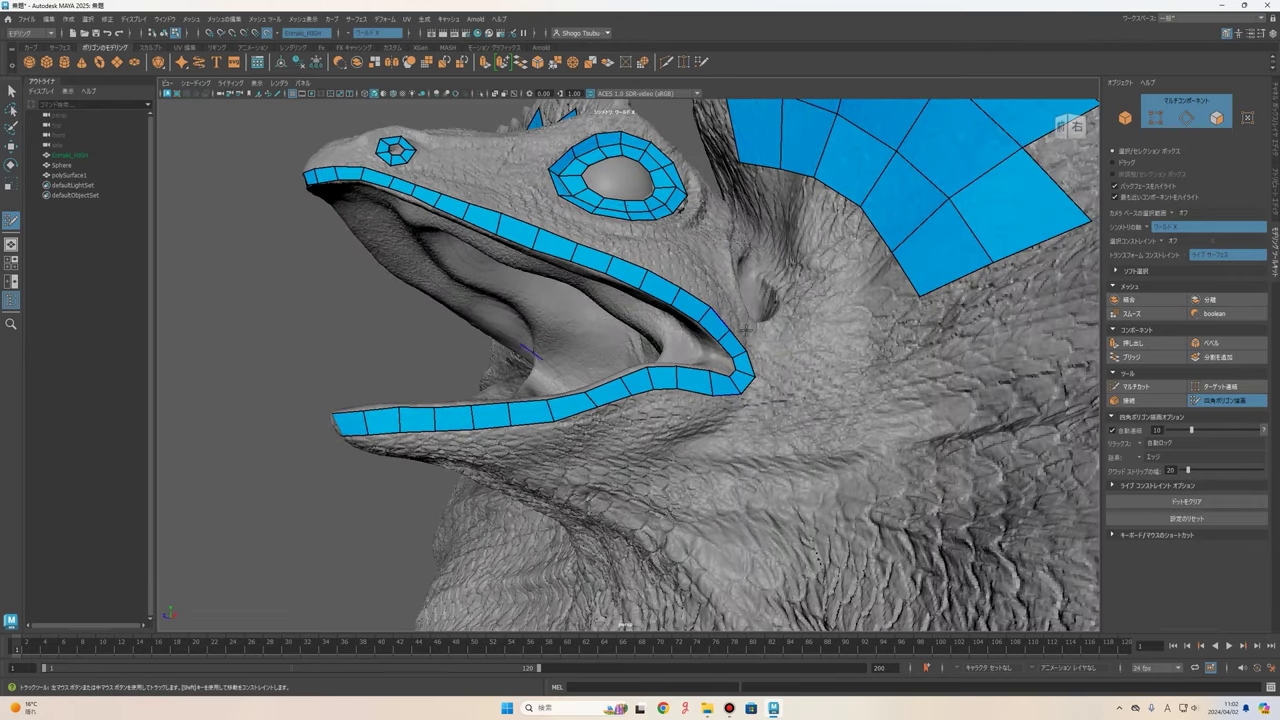
pyautogui.moveTo(745, 329)
pyautogui.keyDown('alt'); pyautogui.mouseDown()
pyautogui.moveTo(786, 343)
pyautogui.moveTo(730, 342)
pyautogui.moveTo(703, 315)
pyautogui.mouseUp(); pyautogui.keyUp('alt')
pyautogui.keyDown('alt'); pyautogui.moveTo(764, 366); pyautogui.dragTo(794, 365); pyautogui.keyUp('alt')
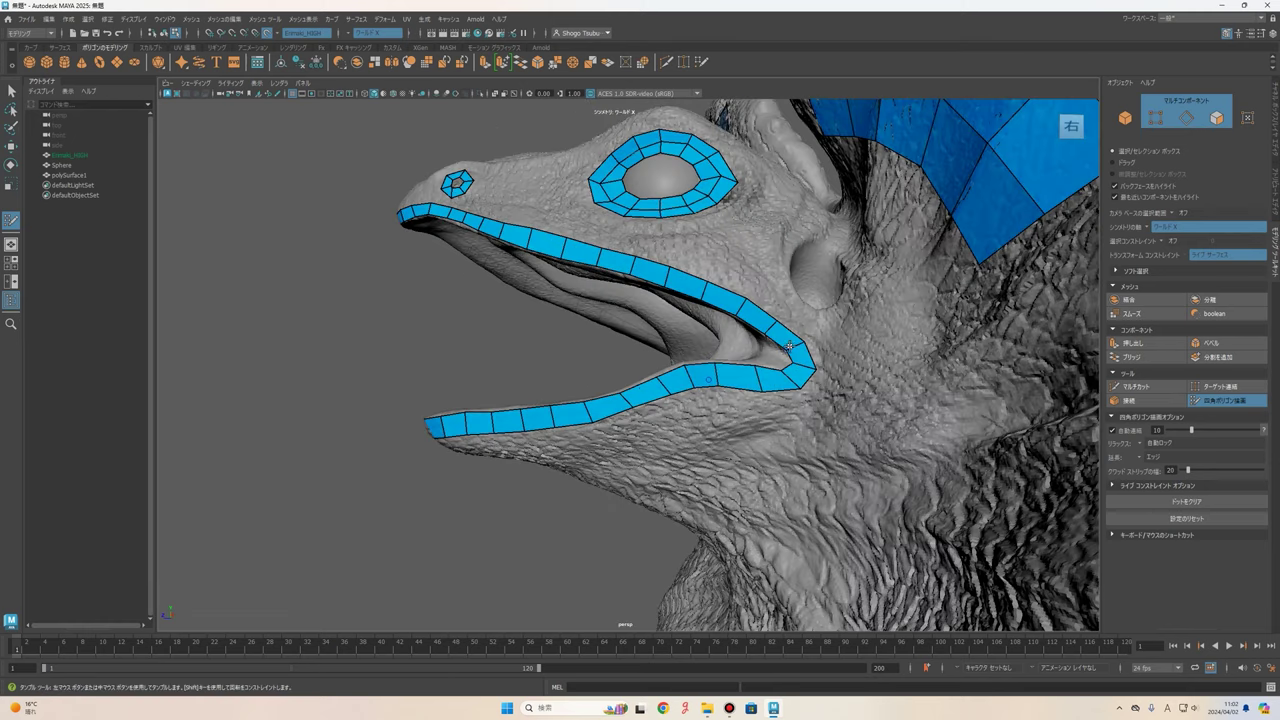
pyautogui.keyDown('ctrl'); pyautogui.click(788, 374); pyautogui.keyUp('ctrl')
pyautogui.keyDown('alt'); pyautogui.moveTo(699, 382); pyautogui.dragTo(701, 377); pyautogui.keyUp('alt')
pyautogui.keyDown('alt'); pyautogui.moveTo(701, 377); pyautogui.dragTo(703, 371, button='middle'); pyautogui.keyUp('alt')
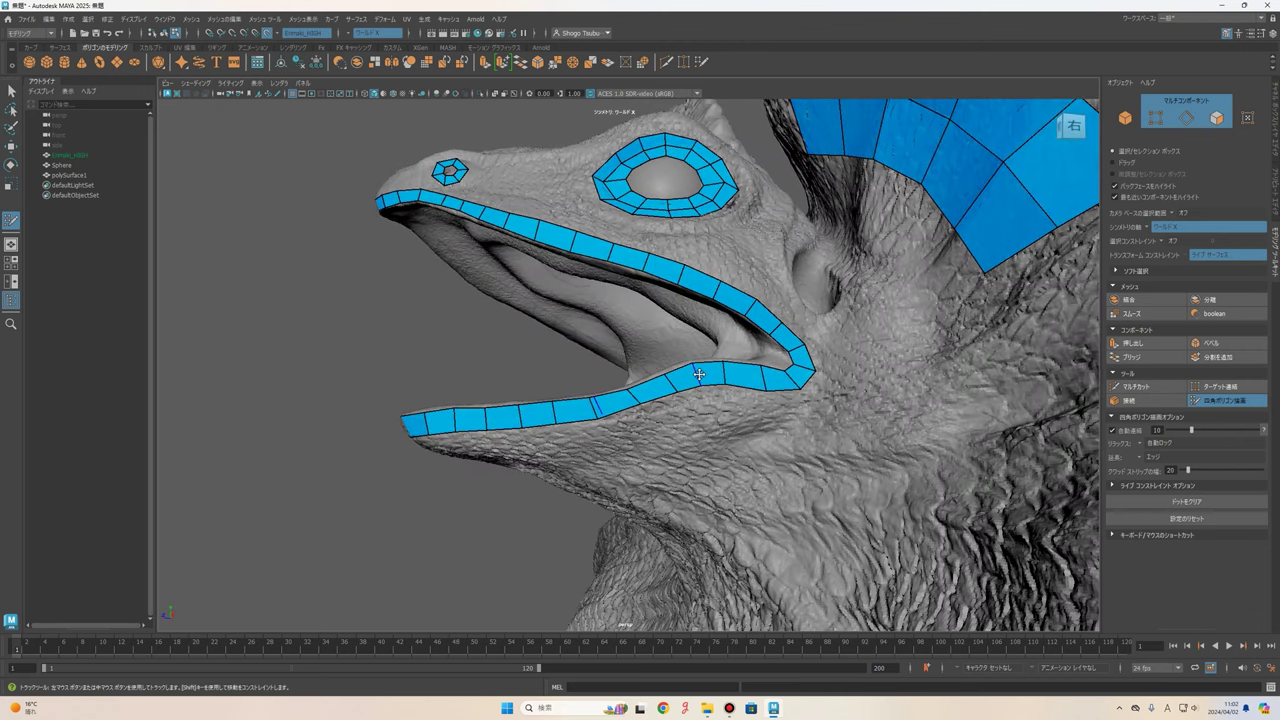
pyautogui.keyDown('ctrl'); pyautogui.click(697, 374); pyautogui.keyUp('ctrl')
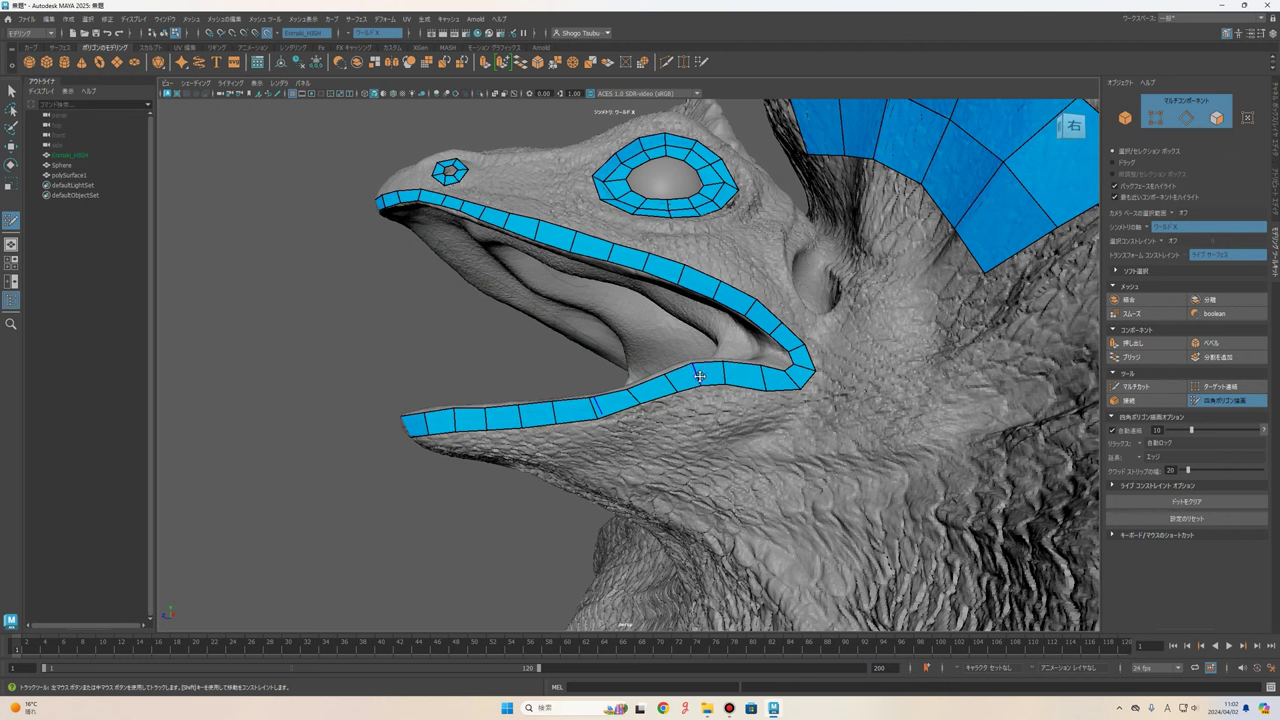
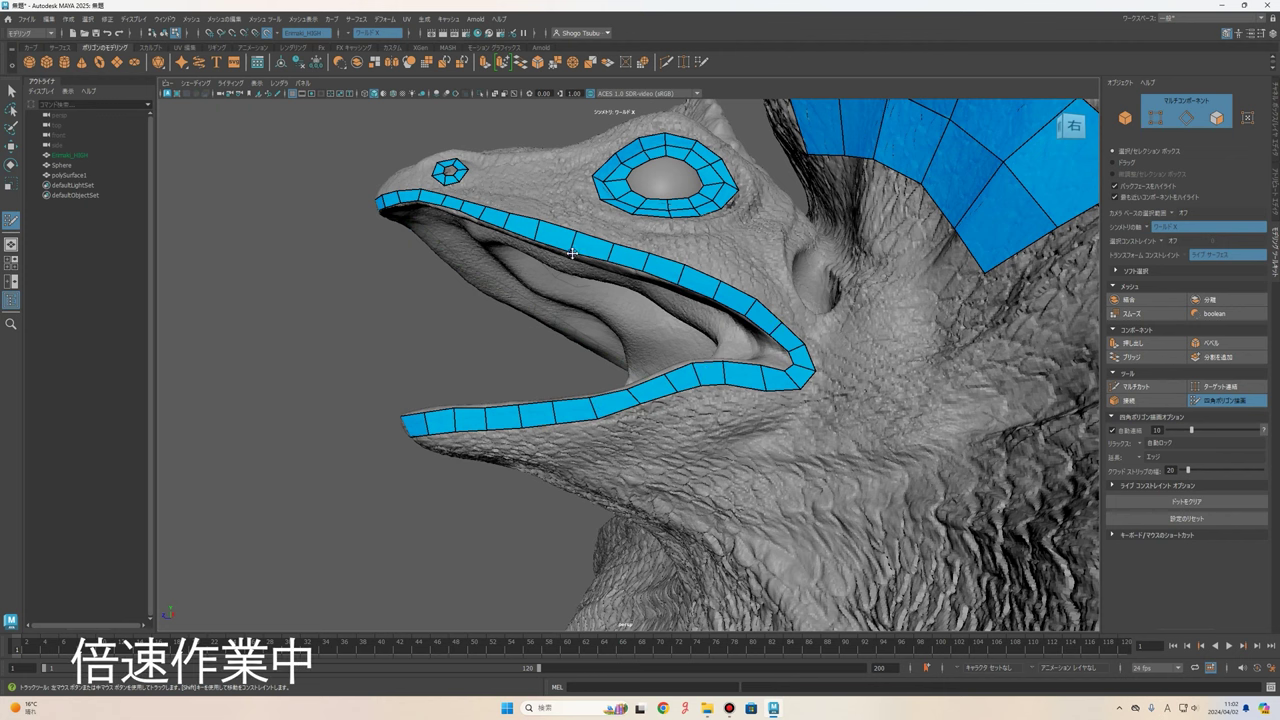
# - Pull the lower-lip strip's front end vertex down onto the lizard's jaw edge
pyautogui.moveTo(553, 421)
pyautogui.mouseDown()
pyautogui.moveTo(560, 438)
pyautogui.moveTo(942, 352)
pyautogui.mouseUp()
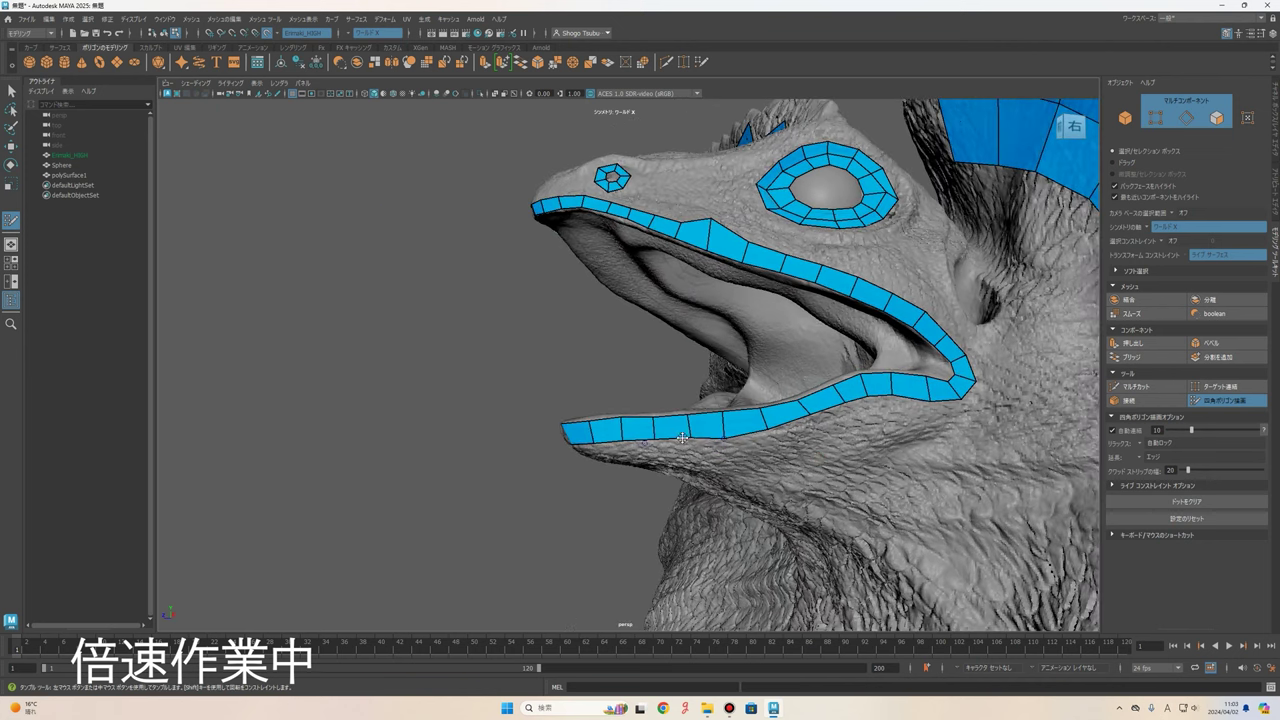
pyautogui.keyDown('alt'); pyautogui.moveTo(703, 307); pyautogui.dragTo(664, 204, button='middle'); pyautogui.keyUp('alt')
pyautogui.scroll(3, 571, 449)
pyautogui.scroll(2, 571, 449)
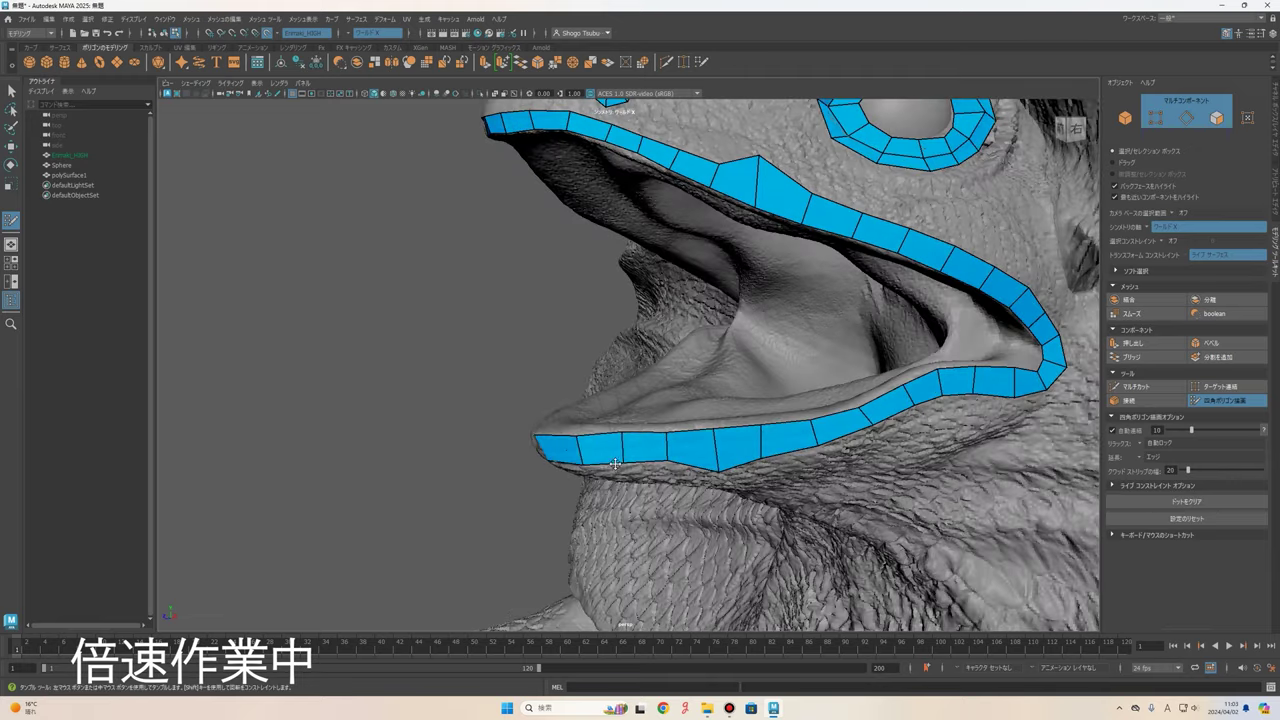
pyautogui.scroll(5, 600, 430)
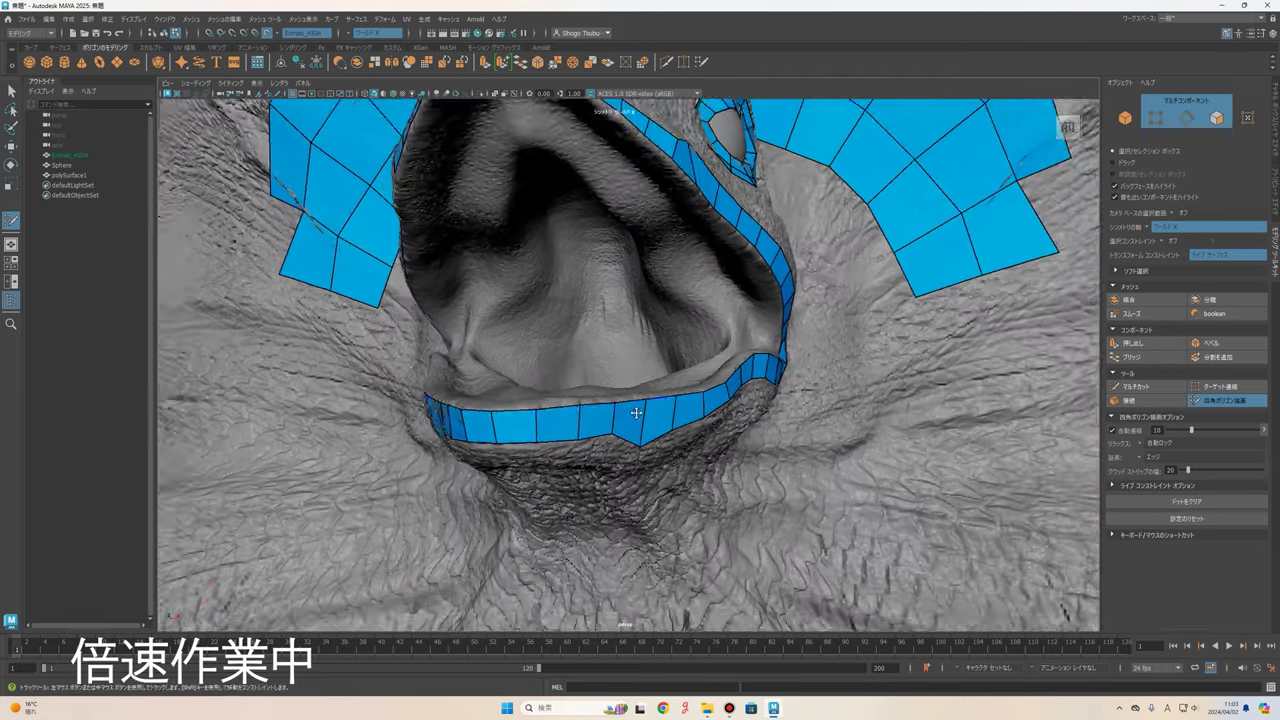
pyautogui.scroll(-3, 636, 412)
pyautogui.keyDown('alt'); pyautogui.moveTo(636, 412); pyautogui.dragTo(610, 203); pyautogui.keyUp('alt')
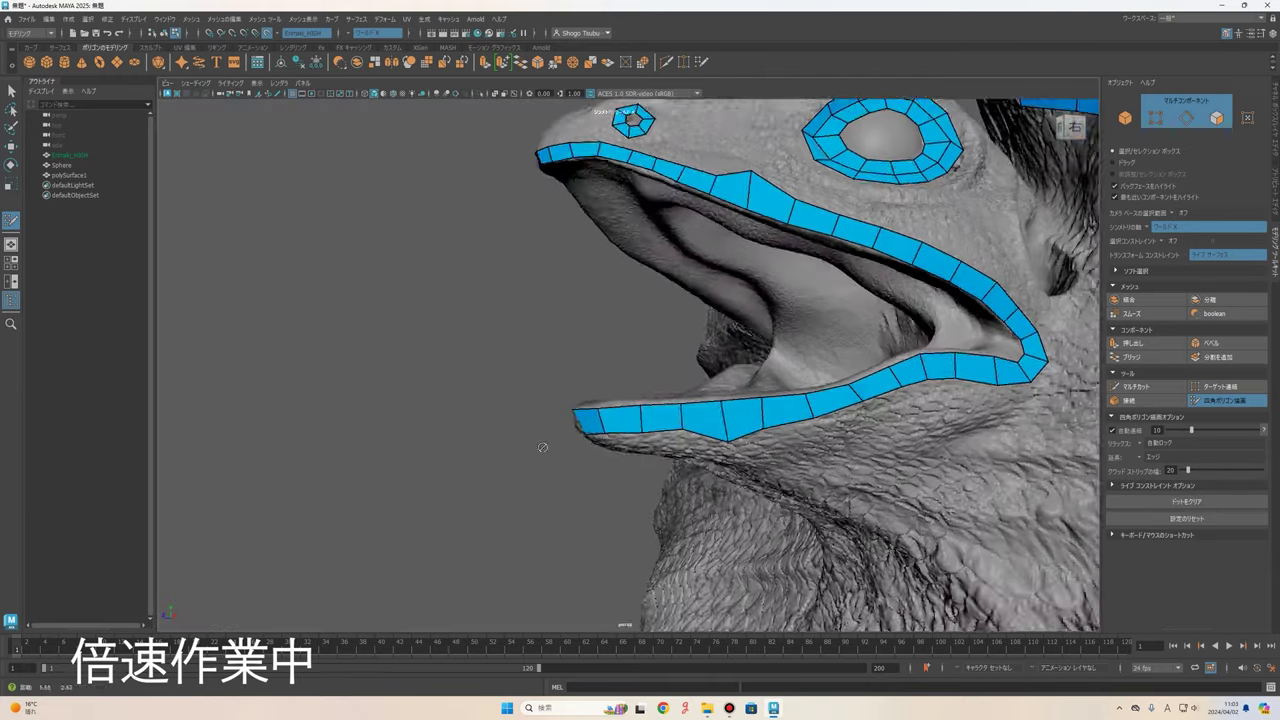
pyautogui.scroll(2, 610, 203)
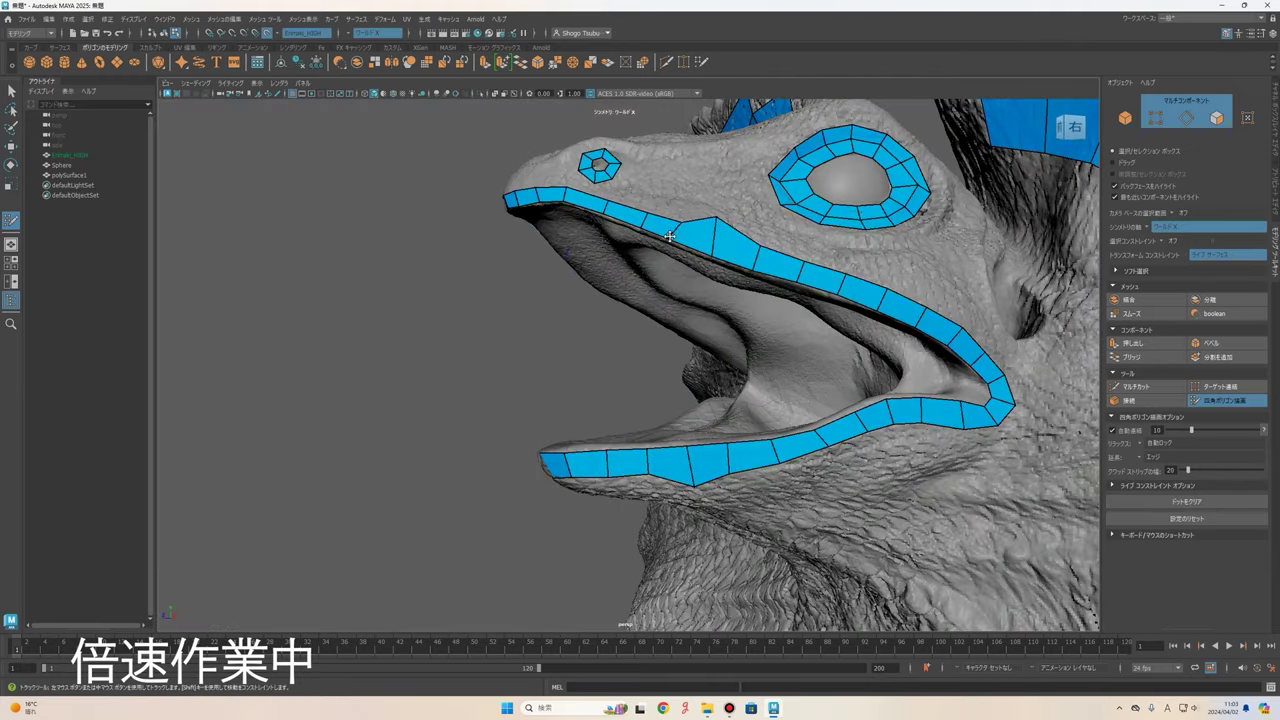
pyautogui.scroll(3, 549, 202)
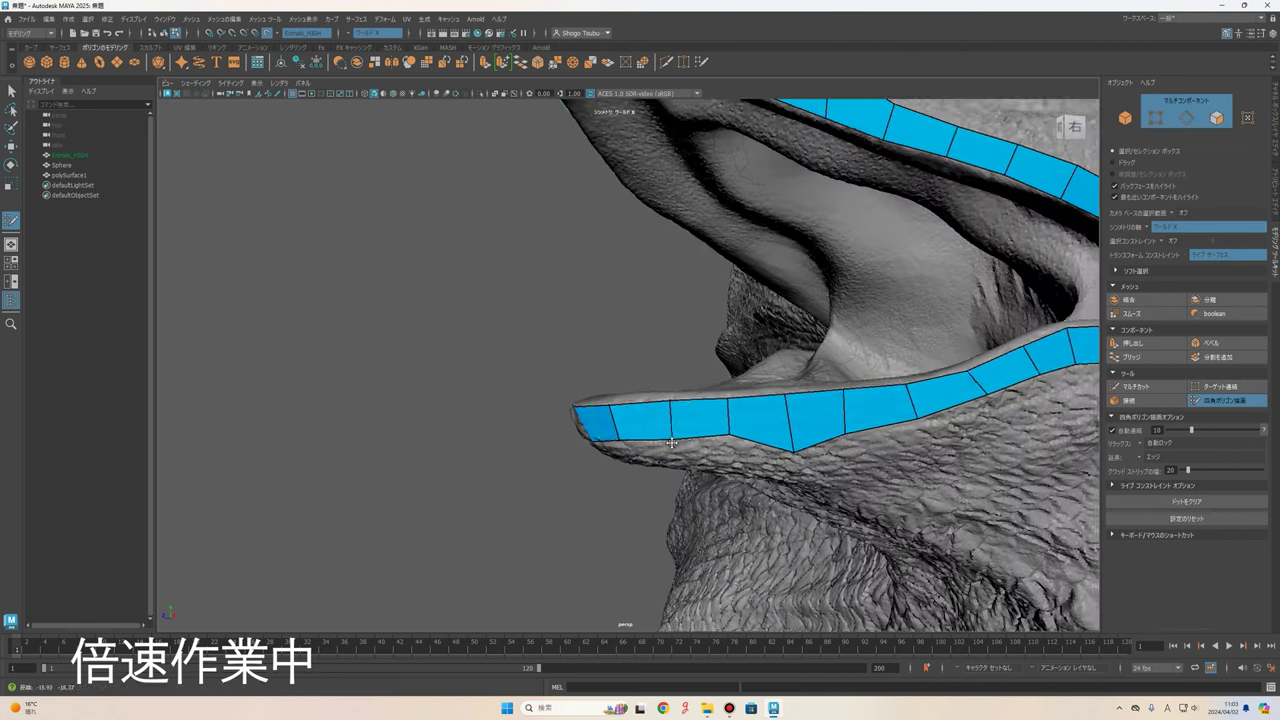
pyautogui.scroll(-3, 549, 202)
pyautogui.scroll(3, 641, 411)
pyautogui.moveTo(549, 202)
pyautogui.keyDown('alt'); pyautogui.mouseDown()
pyautogui.moveTo(641, 411)
pyautogui.moveTo(745, 405)
pyautogui.moveTo(715, 430)
pyautogui.mouseUp(); pyautogui.keyUp('alt')
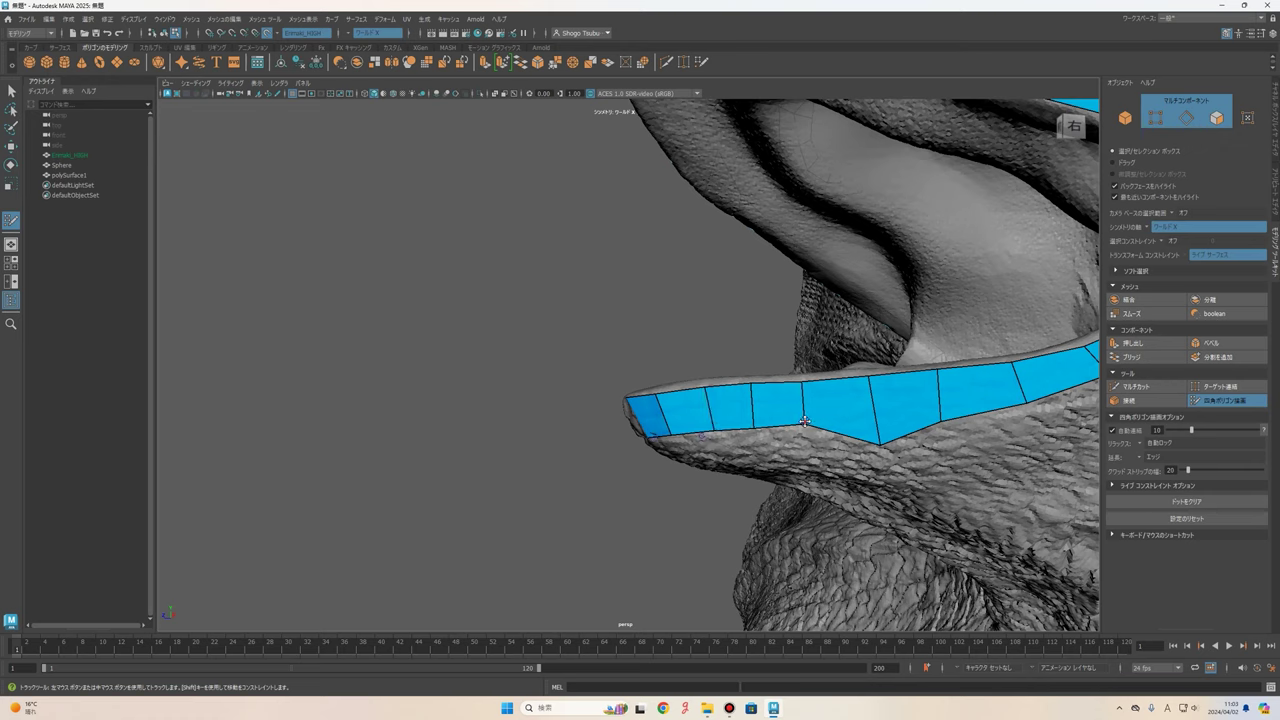
pyautogui.moveTo(804, 421)
pyautogui.mouseDown()
pyautogui.moveTo(820, 418)
pyautogui.moveTo(810, 379)
pyautogui.moveTo(691, 187)
pyautogui.mouseUp()
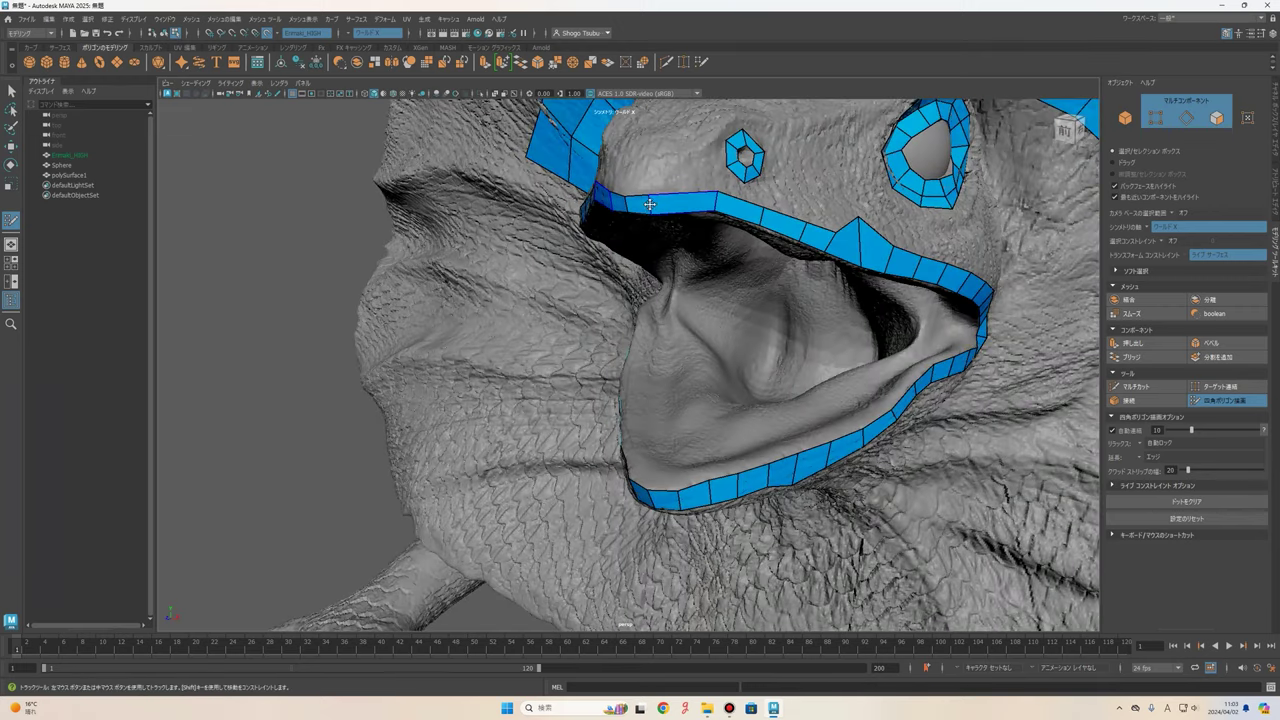
pyautogui.keyDown('alt'); pyautogui.moveTo(662, 201); pyautogui.dragTo(646, 207); pyautogui.keyUp('alt')
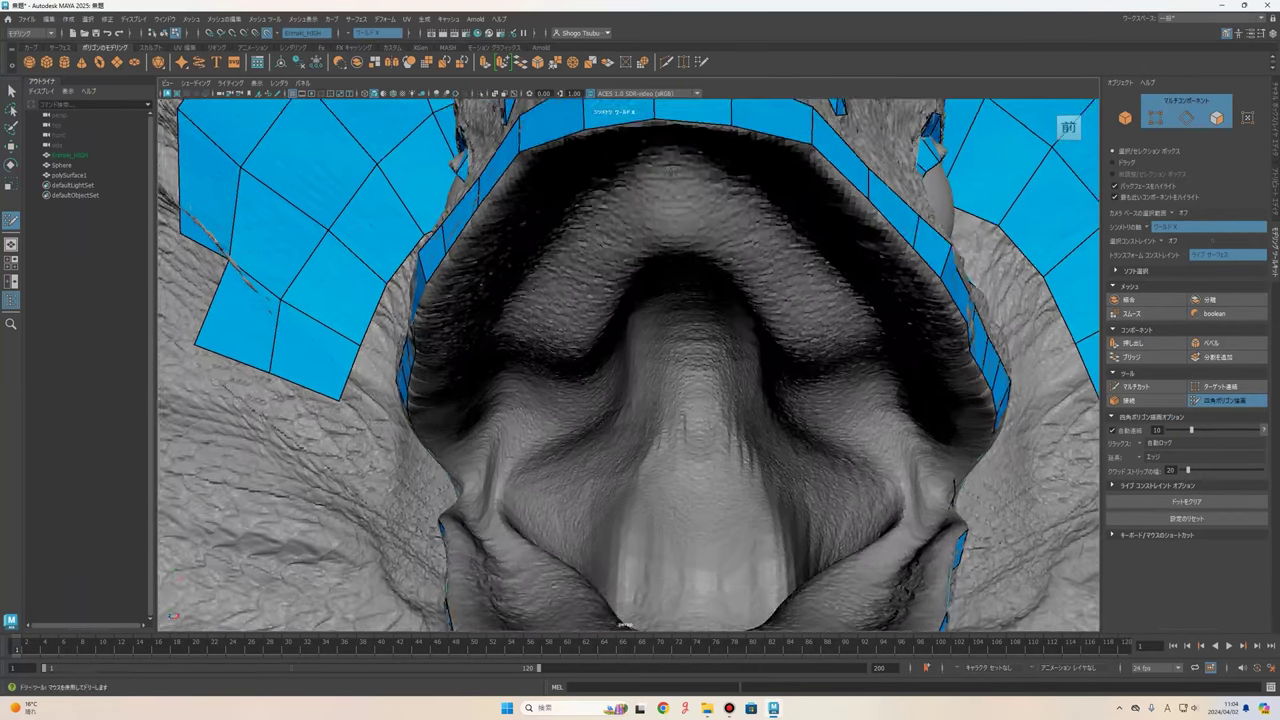
pyautogui.keyDown('alt'); pyautogui.moveTo(648, 216); pyautogui.dragTo(640, 352, button='right'); pyautogui.keyUp('alt')
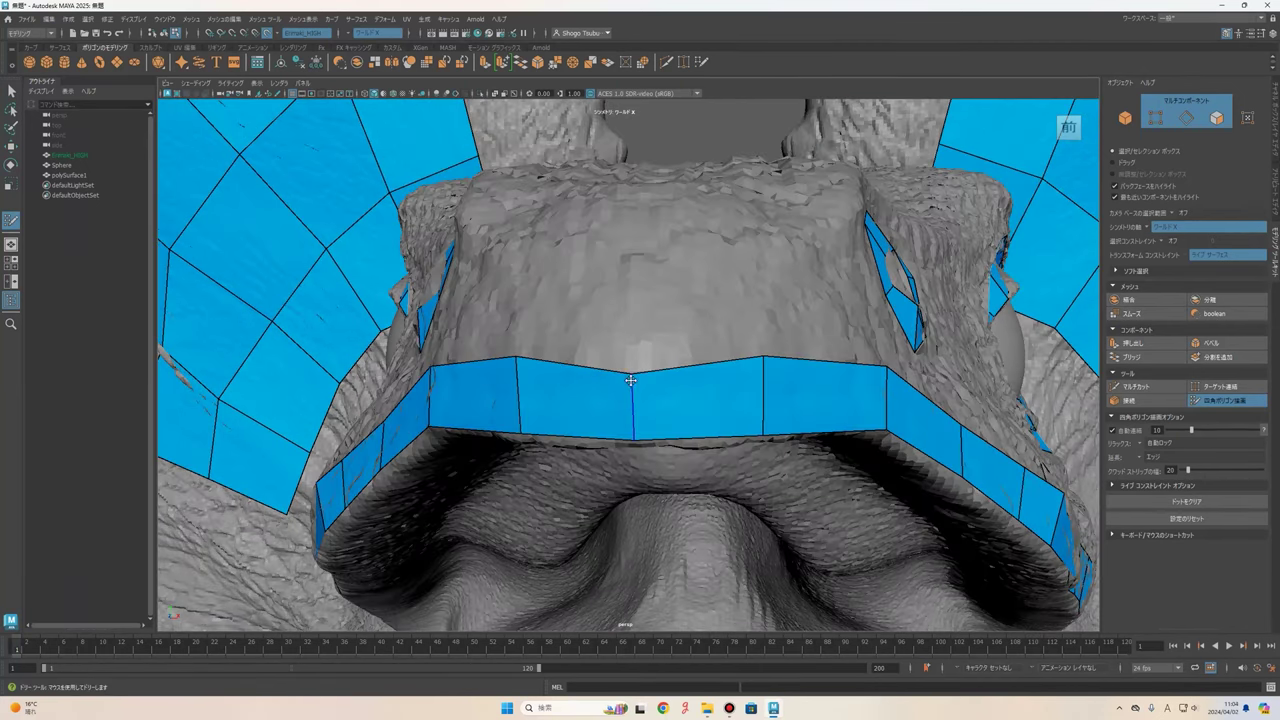
pyautogui.scroll(-3, 700, 385)
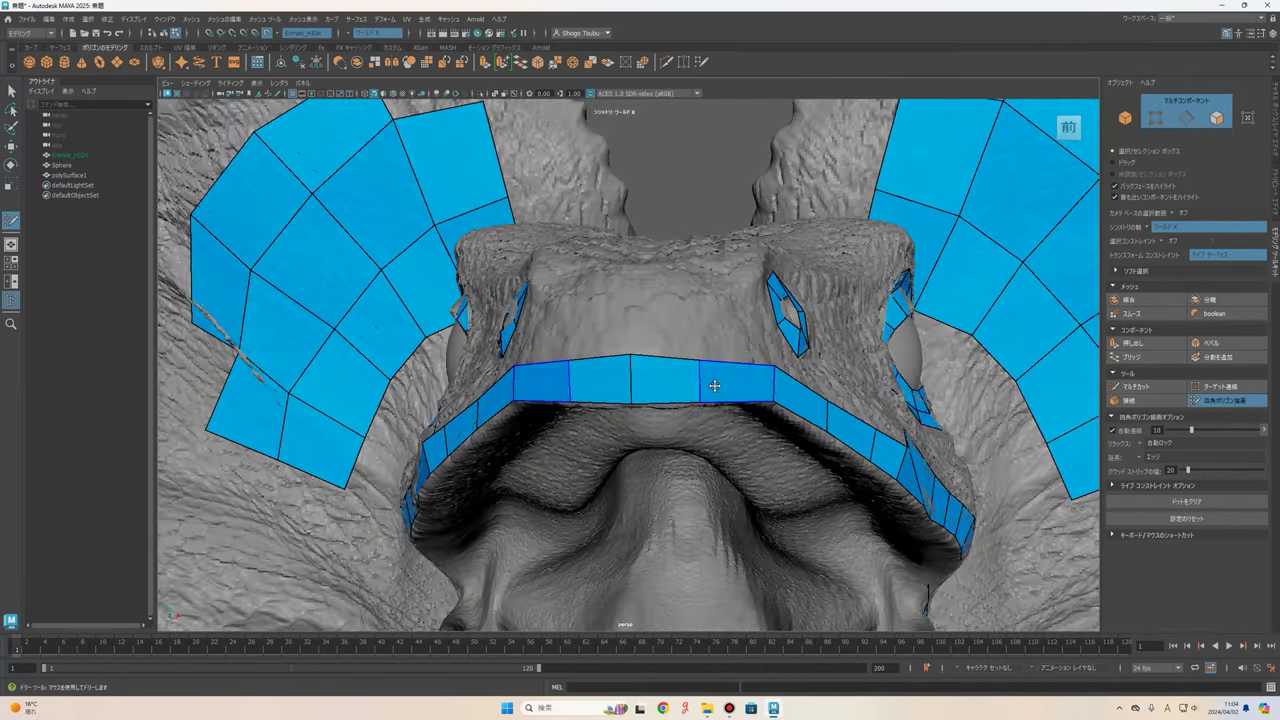
pyautogui.scroll(-3, 710, 393)
pyautogui.keyDown('alt'); pyautogui.moveTo(710, 393); pyautogui.dragTo(648, 312); pyautogui.keyUp('alt')
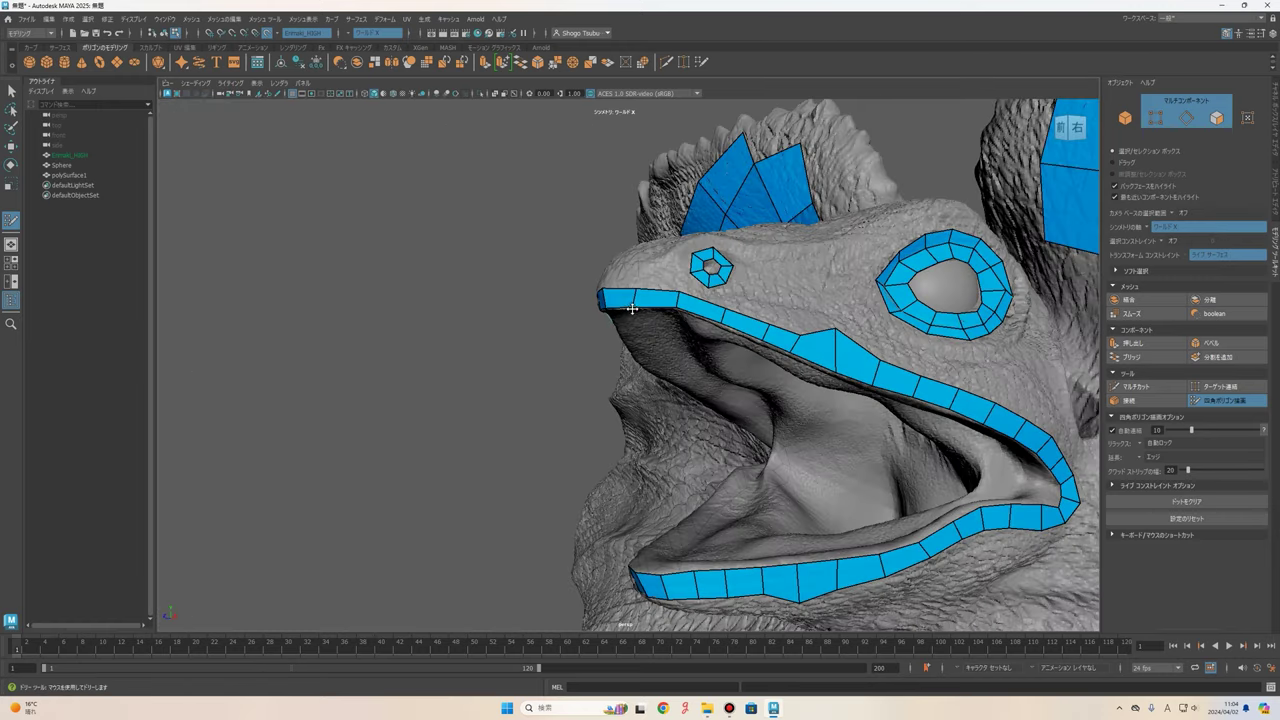
pyautogui.keyDown('alt'); pyautogui.moveTo(635, 306); pyautogui.dragTo(642, 232, button='middle'); pyautogui.keyUp('alt')
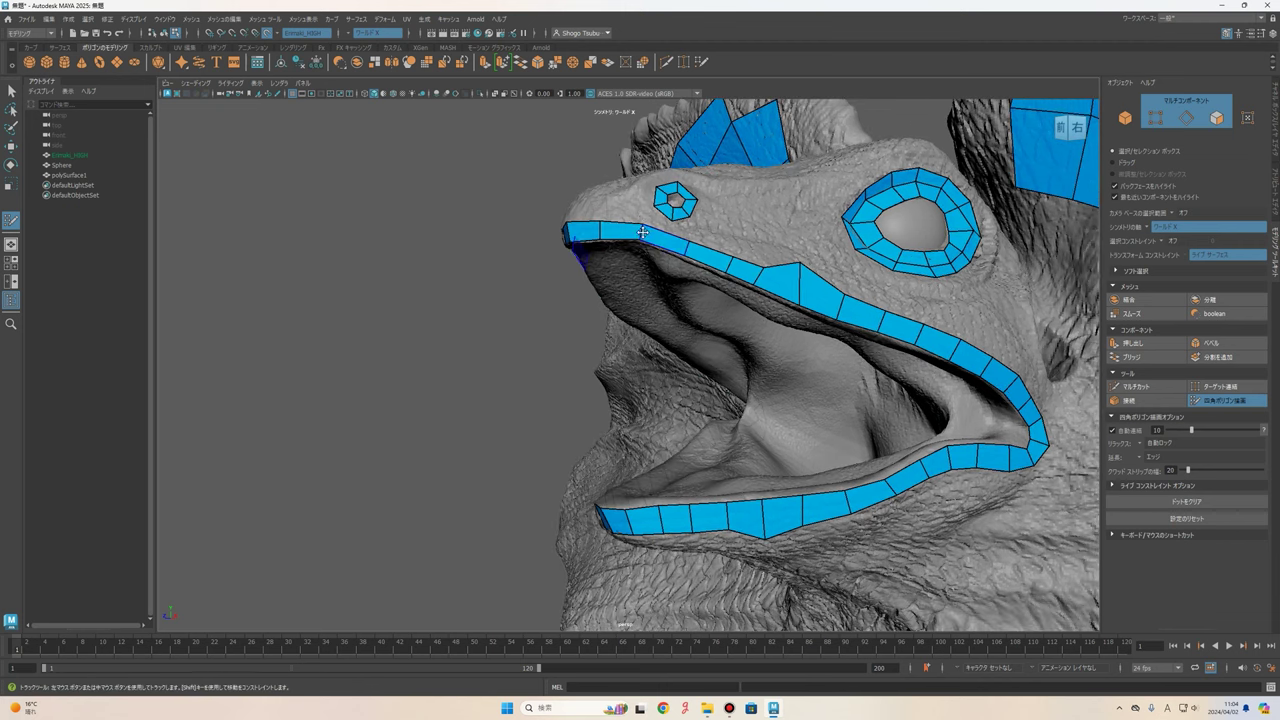
pyautogui.keyDown('alt'); pyautogui.moveTo(645, 234); pyautogui.dragTo(593, 239); pyautogui.keyUp('alt')
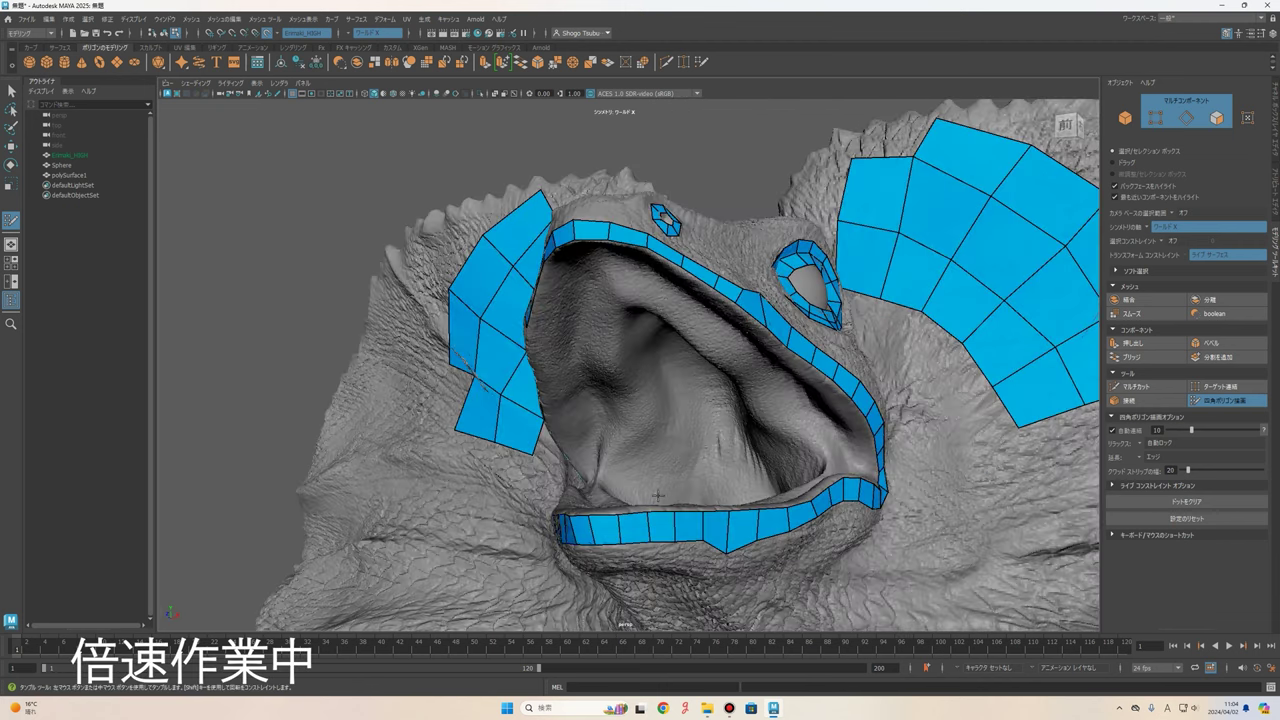
pyautogui.keyDown('alt'); pyautogui.moveTo(743, 487); pyautogui.dragTo(720, 450); pyautogui.keyUp('alt')
pyautogui.keyDown('alt'); pyautogui.moveTo(720, 450); pyautogui.dragTo(703, 427, button='right'); pyautogui.keyUp('alt')
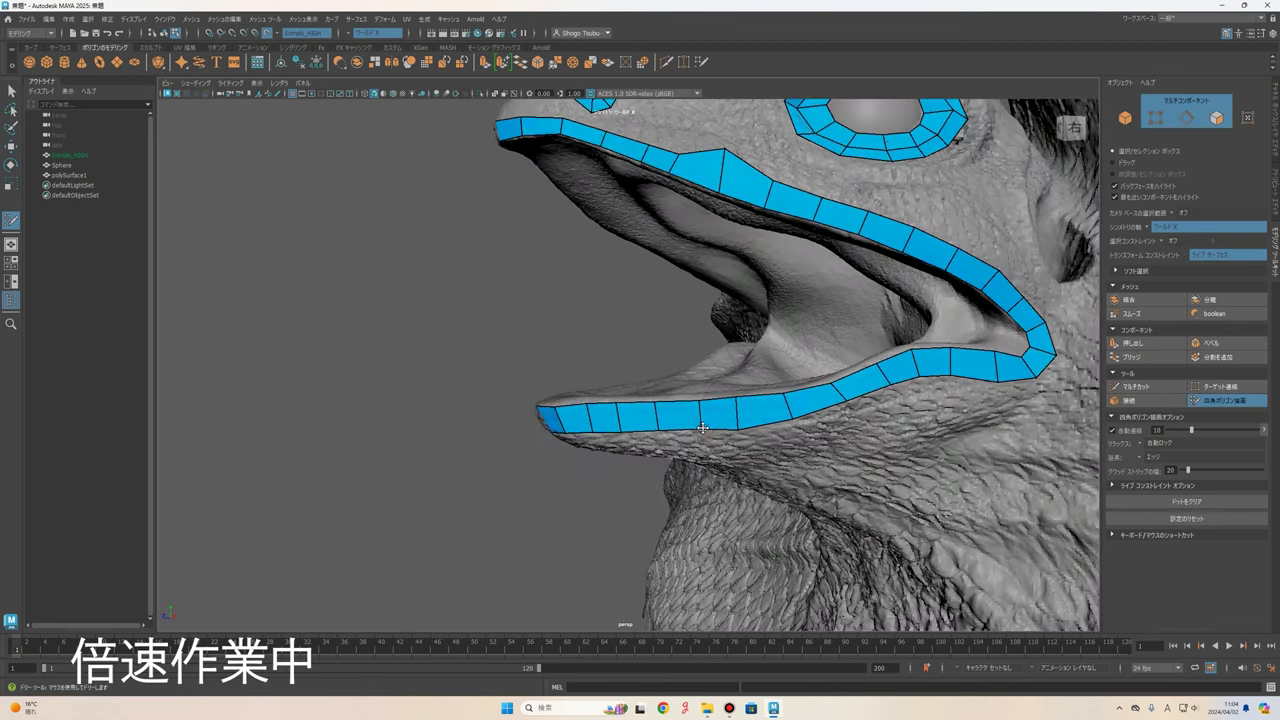
pyautogui.keyDown('alt'); pyautogui.moveTo(793, 270); pyautogui.dragTo(744, 314, button='right'); pyautogui.keyUp('alt')
pyautogui.keyDown('alt'); pyautogui.moveTo(744, 314); pyautogui.dragTo(691, 230, button='middle'); pyautogui.keyUp('alt')
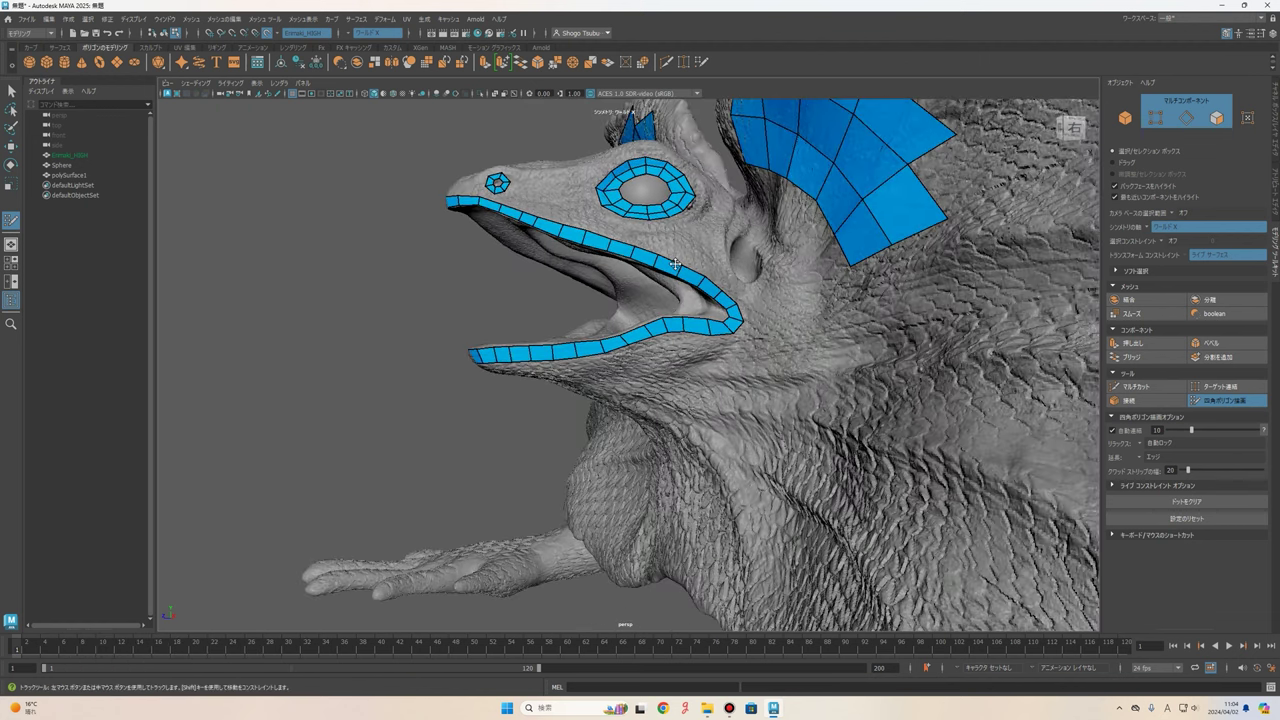
pyautogui.keyDown('alt'); pyautogui.moveTo(675, 263); pyautogui.dragTo(650, 285, button='right'); pyautogui.keyUp('alt')
pyautogui.keyDown('alt'); pyautogui.moveTo(650, 285); pyautogui.dragTo(600, 243); pyautogui.keyUp('alt')
pyautogui.moveTo(600, 243)
pyautogui.keyDown('alt'); pyautogui.mouseDown(button='right')
pyautogui.moveTo(640, 220)
pyautogui.moveTo(620, 240)
pyautogui.mouseUp(button='right'); pyautogui.keyUp('alt')
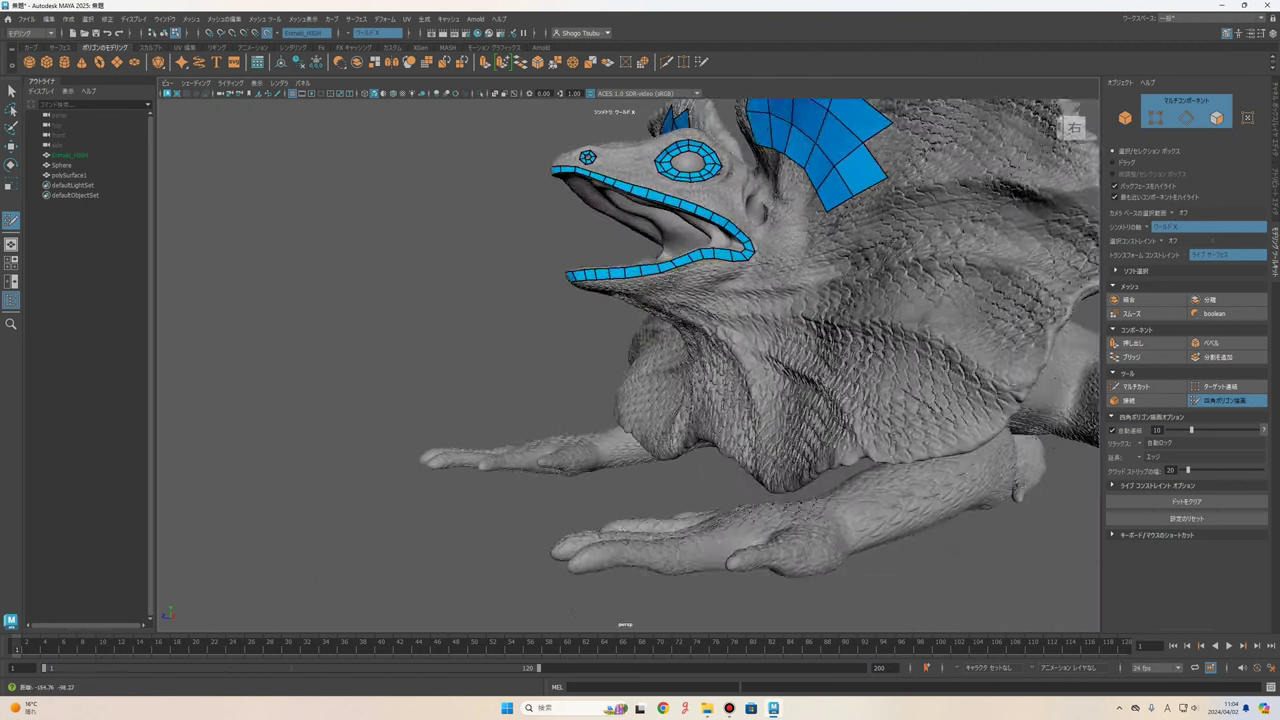
pyautogui.keyDown('alt'); pyautogui.moveTo(620, 240); pyautogui.dragTo(660, 230); pyautogui.keyUp('alt')
pyautogui.moveTo(660, 230)
pyautogui.keyDown('alt'); pyautogui.mouseDown(button='right')
pyautogui.moveTo(640, 250)
pyautogui.moveTo(660, 230)
pyautogui.mouseUp(button='right'); pyautogui.keyUp('alt')
pyautogui.moveTo(660, 230)
pyautogui.keyDown('alt'); pyautogui.mouseDown()
pyautogui.moveTo(640, 240)
pyautogui.moveTo(700, 250)
pyautogui.mouseUp(); pyautogui.keyUp('alt')
pyautogui.moveTo(700, 250)
pyautogui.keyDown('alt'); pyautogui.mouseDown(button='right')
pyautogui.moveTo(680, 280)
pyautogui.moveTo(700, 260)
pyautogui.moveTo(668, 423)
pyautogui.moveTo(640, 400)
pyautogui.moveTo(660, 360)
pyautogui.mouseUp(button='right'); pyautogui.keyUp('alt')
pyautogui.keyDown('alt'); pyautogui.moveTo(660, 360); pyautogui.dragTo(634, 328); pyautogui.keyUp('alt')
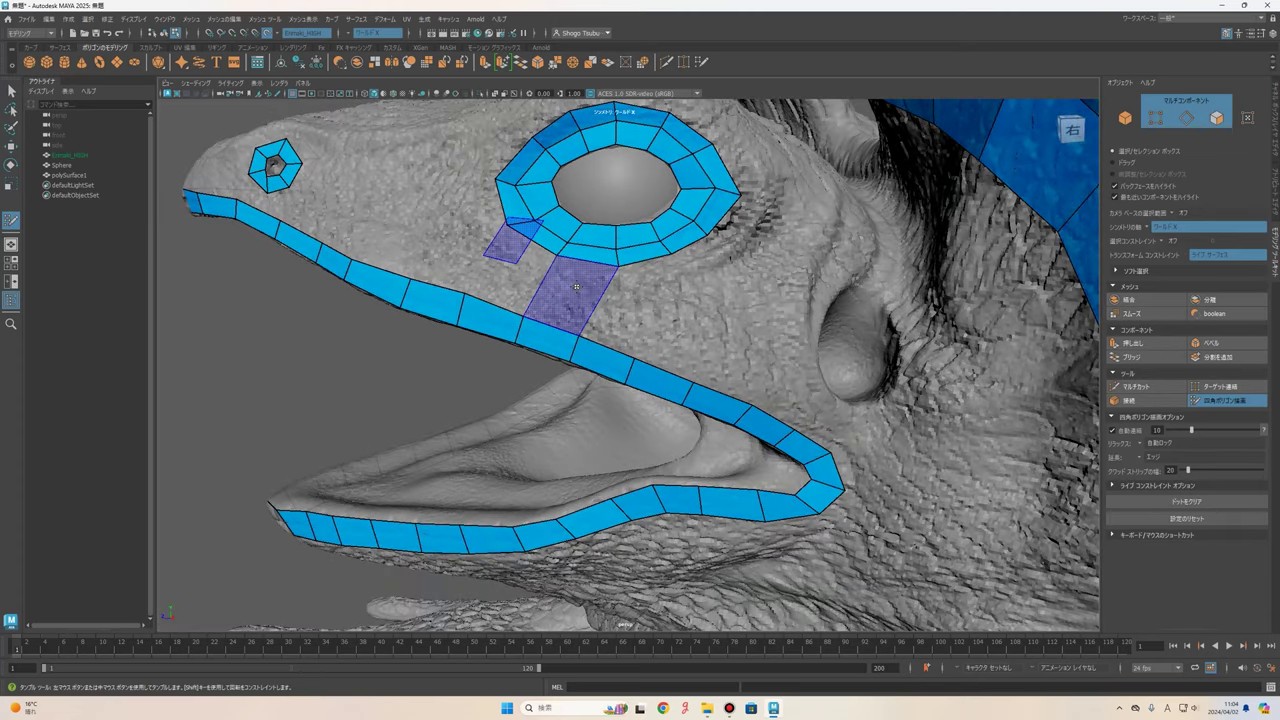
# - Add a quad linking the eye ring to the mouth strip
pyautogui.moveTo(707, 308)
pyautogui.keyDown('alt'); pyautogui.mouseDown(button='right')
pyautogui.moveTo(680, 290)
pyautogui.moveTo(700, 280)
pyautogui.mouseUp(button='right'); pyautogui.keyUp('alt')
pyautogui.moveTo(700, 280)
pyautogui.keyDown('alt'); pyautogui.mouseDown(button='middle')
pyautogui.moveTo(620, 220)
pyautogui.moveTo(681, 265)
pyautogui.mouseUp(button='middle'); pyautogui.keyUp('alt')
pyautogui.moveTo(681, 265)
pyautogui.keyDown('alt'); pyautogui.mouseDown()
pyautogui.moveTo(605, 278)
pyautogui.moveTo(640, 270)
pyautogui.mouseUp(); pyautogui.keyUp('alt')
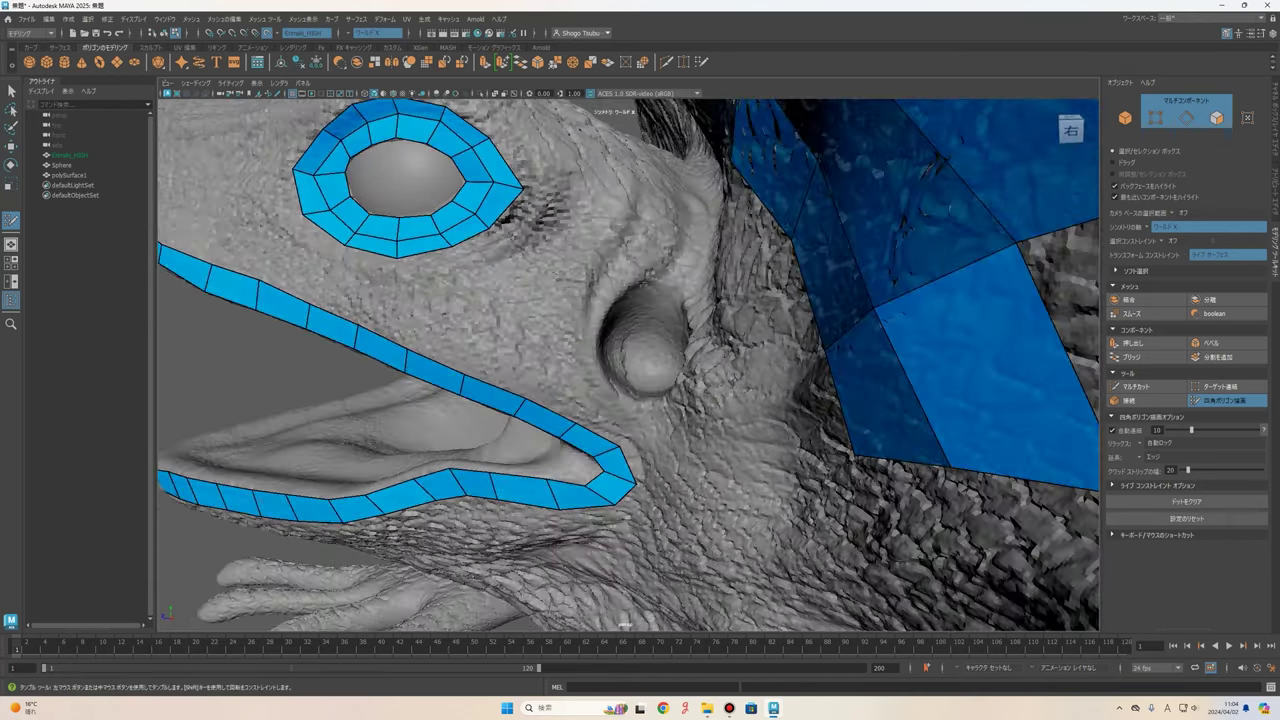
pyautogui.keyDown('alt'); pyautogui.moveTo(640, 270); pyautogui.dragTo(590, 220, button='right'); pyautogui.keyUp('alt')
pyautogui.moveTo(590, 220)
pyautogui.keyDown('alt'); pyautogui.mouseDown()
pyautogui.moveTo(779, 358)
pyautogui.moveTo(700, 330)
pyautogui.mouseUp(); pyautogui.keyUp('alt')
pyautogui.keyDown('alt'); pyautogui.moveTo(700, 330); pyautogui.dragTo(660, 300, button='right'); pyautogui.keyUp('alt')
pyautogui.keyDown('alt'); pyautogui.moveTo(660, 300); pyautogui.dragTo(647, 287, button='middle'); pyautogui.keyUp('alt')
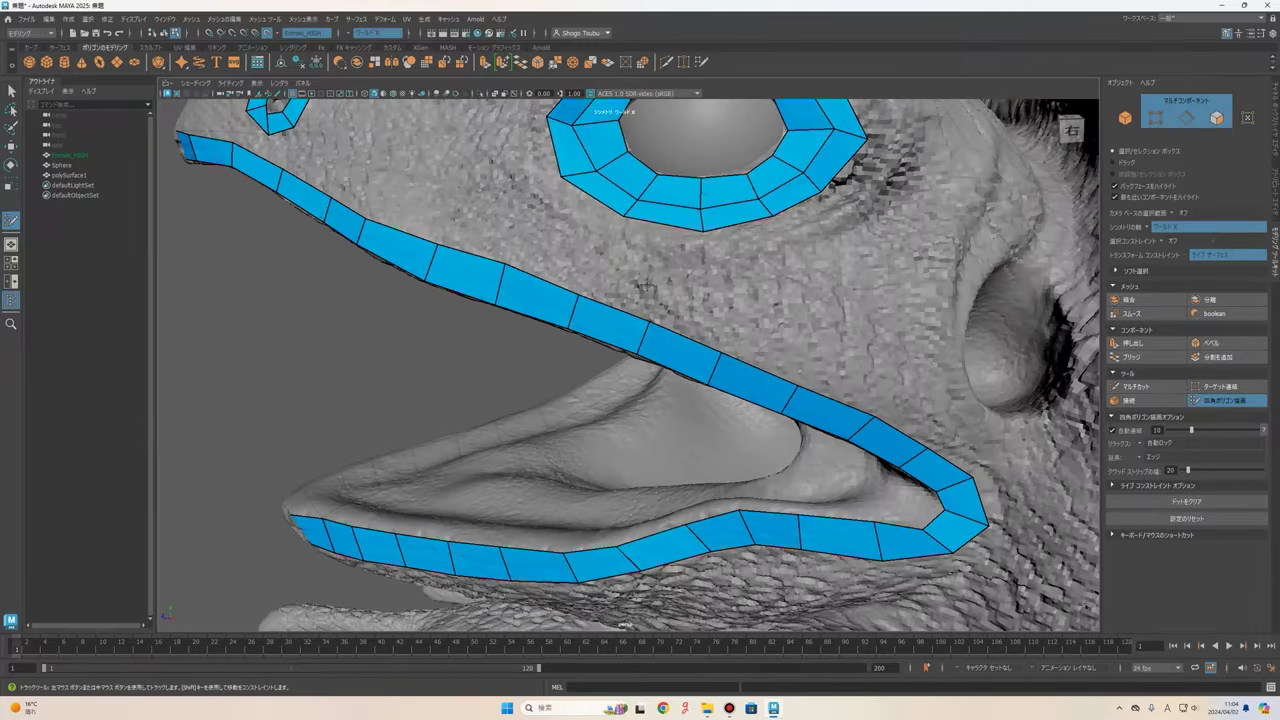
pyautogui.scroll(-3, 640, 292)
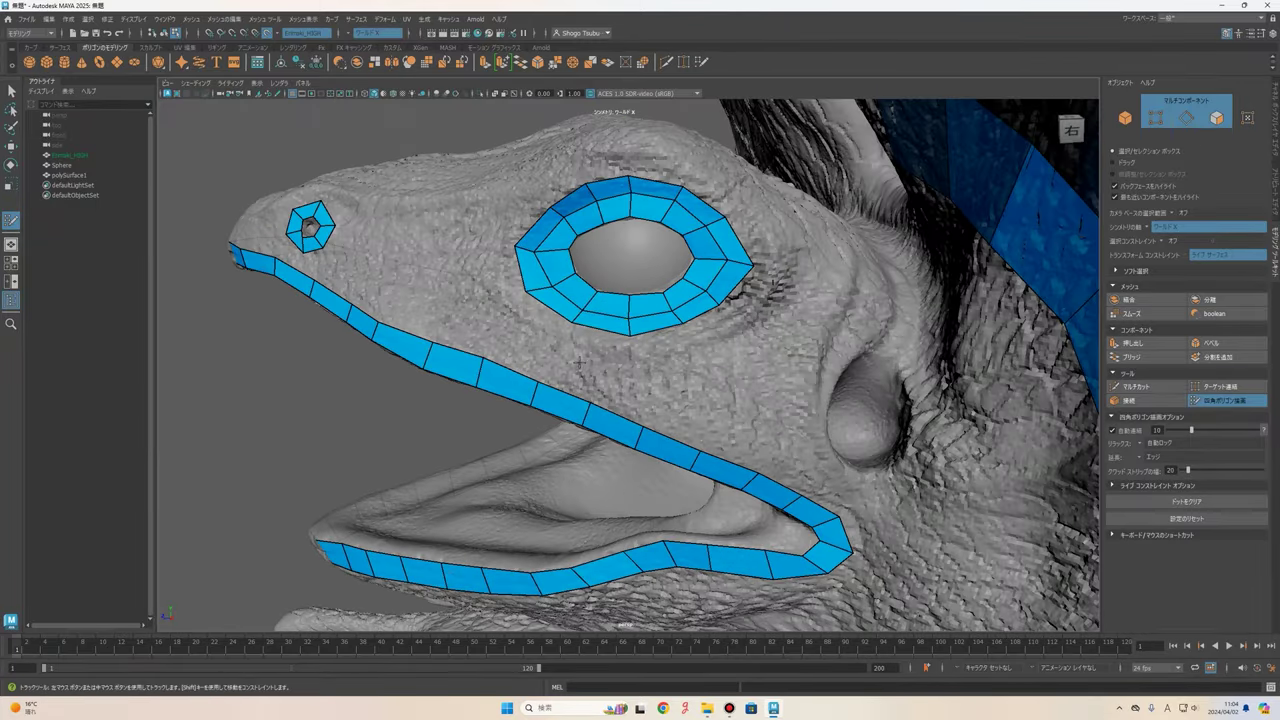
pyautogui.moveTo(578, 362)
pyautogui.keyDown('alt'); pyautogui.mouseDown()
pyautogui.moveTo(575, 340)
pyautogui.moveTo(420, 320)
pyautogui.mouseUp(); pyautogui.keyUp('alt')
pyautogui.keyDown('shift'); pyautogui.click(575, 335); pyautogui.keyUp('shift')
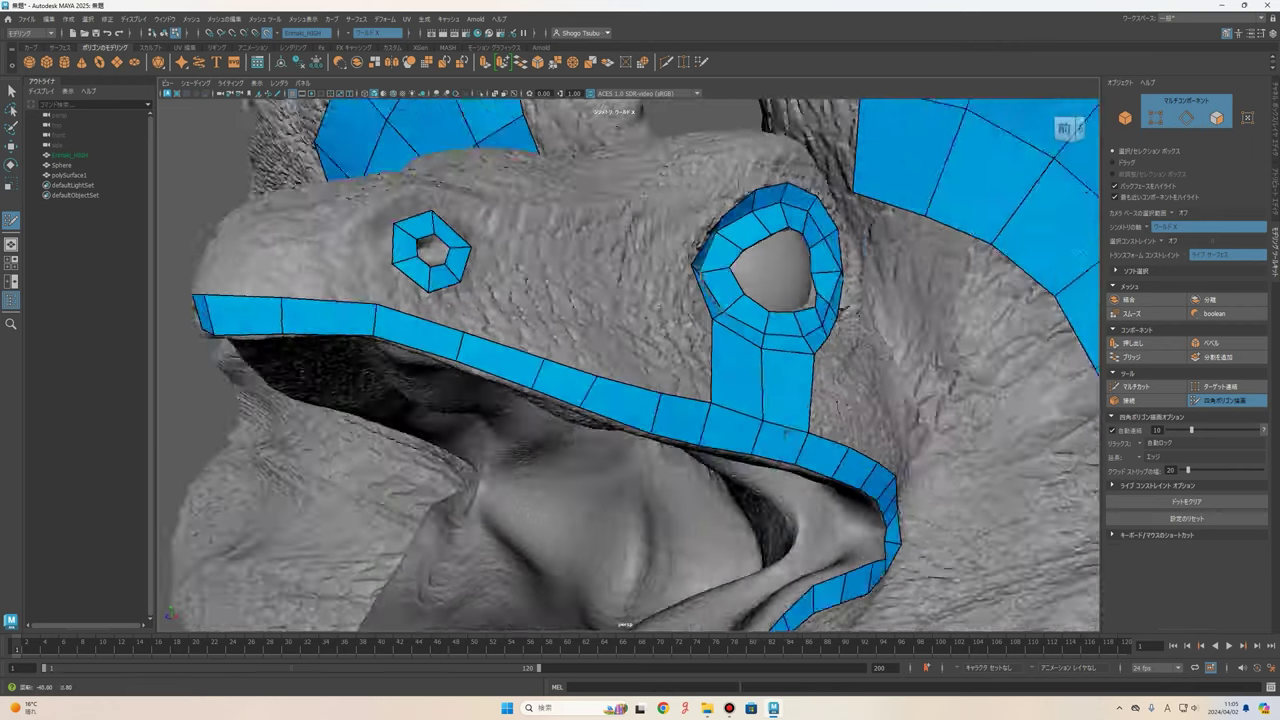
# - Dismiss the antivirus notification and split the stalk below the eye ring with an edge loop
pyautogui.keyDown('alt'); pyautogui.moveTo(600, 360); pyautogui.dragTo(649, 346); pyautogui.keyUp('alt')
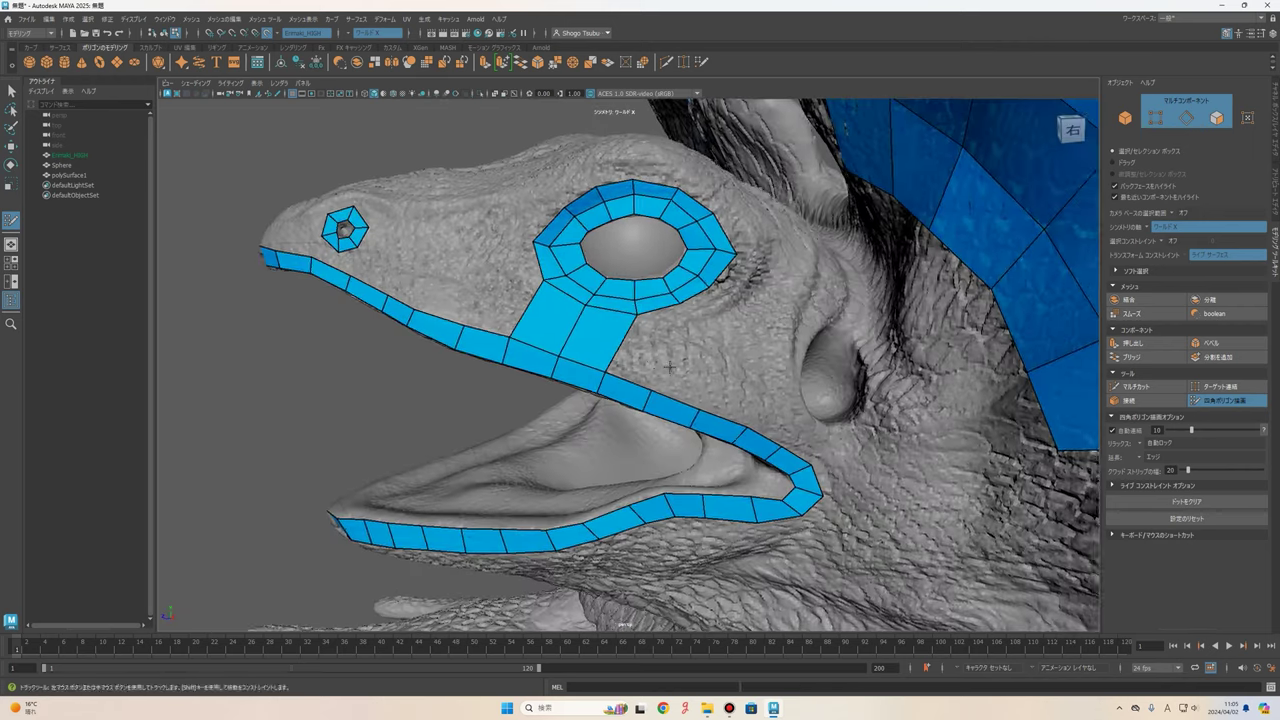
pyautogui.keyDown('alt'); pyautogui.moveTo(649, 346); pyautogui.dragTo(649, 346, button='right'); pyautogui.keyUp('alt')
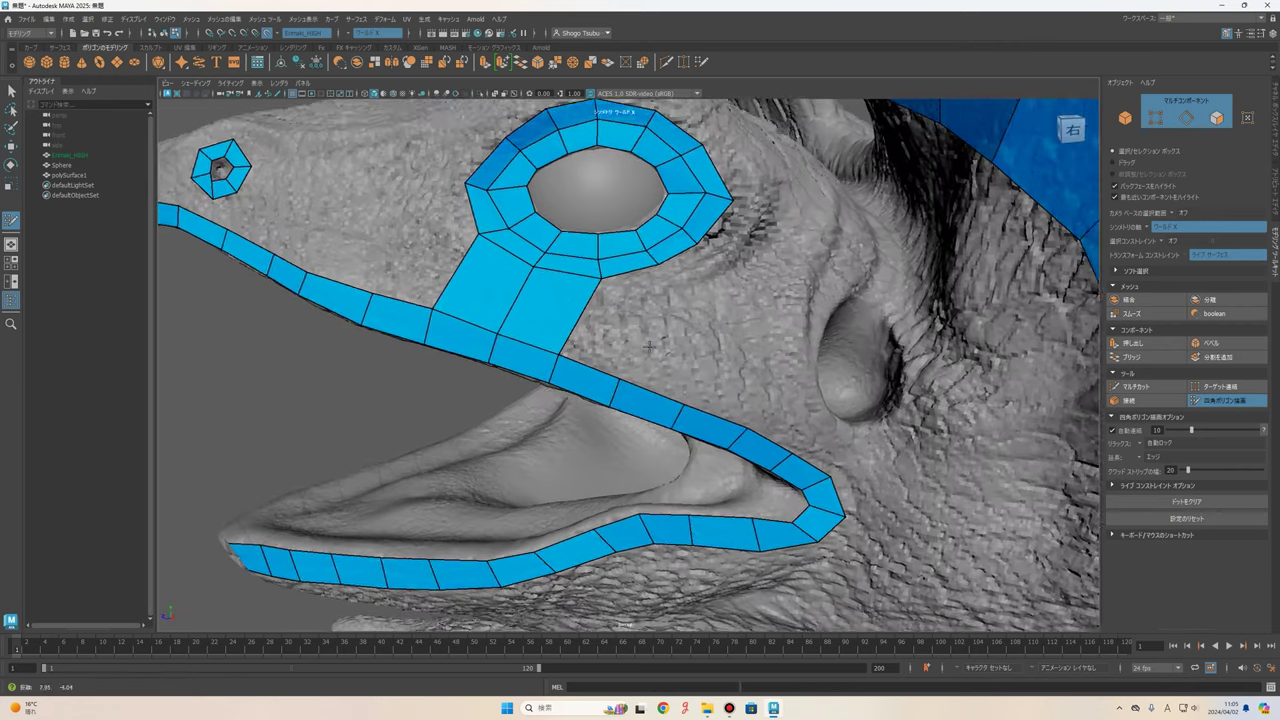
pyautogui.keyDown('alt'); pyautogui.moveTo(649, 346); pyautogui.dragTo(632, 336, button='middle'); pyautogui.keyUp('alt')
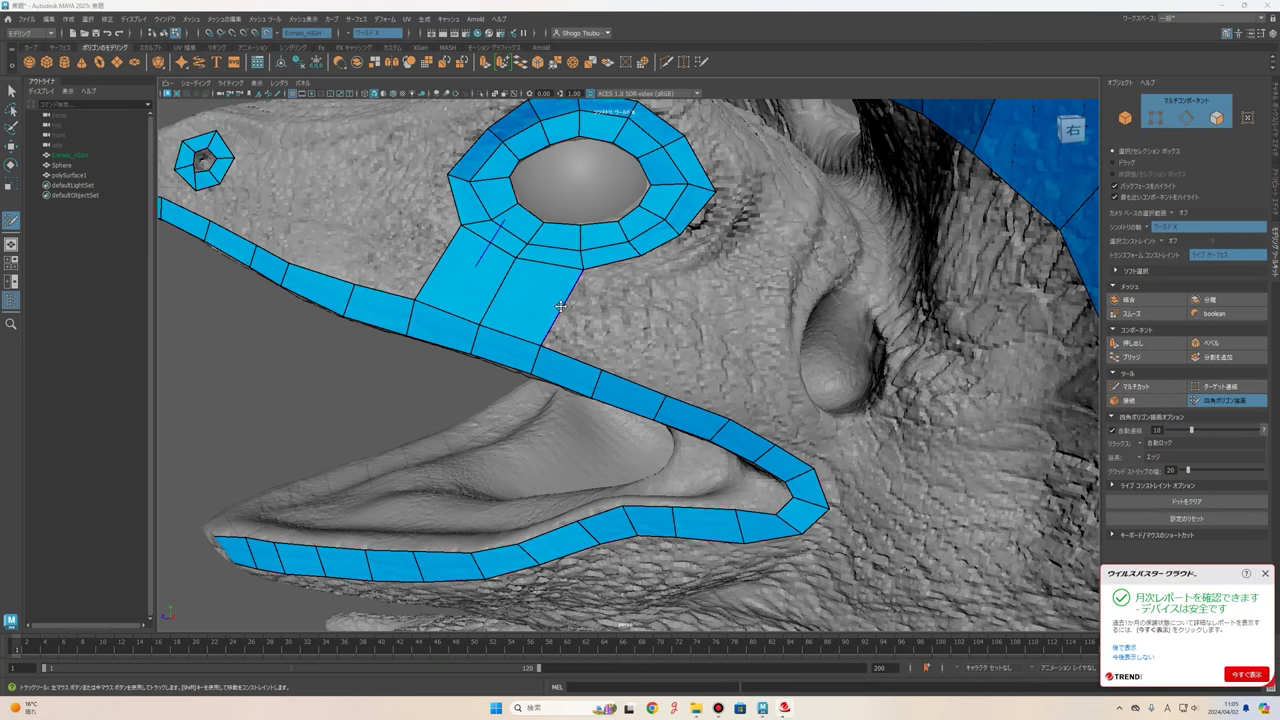
pyautogui.click(1139, 660)
pyautogui.keyDown('alt'); pyautogui.moveTo(446, 276); pyautogui.dragTo(518, 292, button='middle'); pyautogui.keyUp('alt')
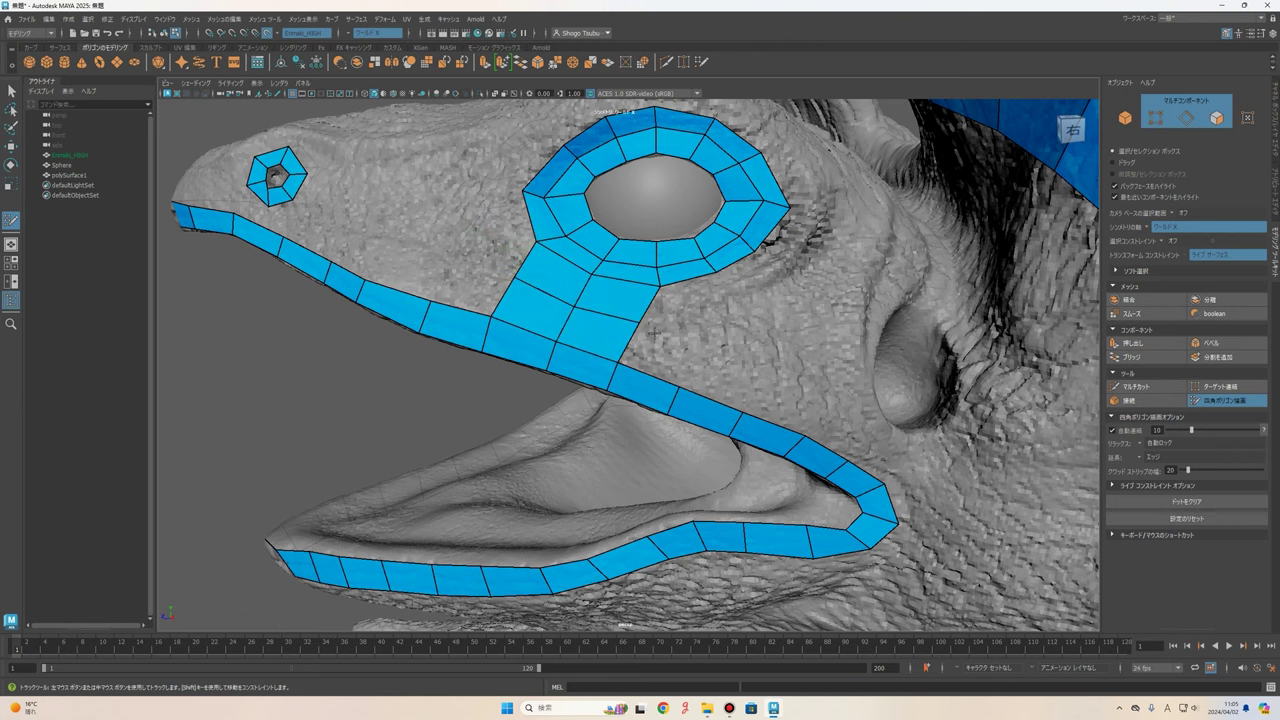
pyautogui.scroll(3, 630, 315)
pyautogui.moveTo(650, 310)
pyautogui.keyDown('alt'); pyautogui.mouseDown()
pyautogui.moveTo(691, 357)
pyautogui.moveTo(334, 286)
pyautogui.moveTo(707, 368)
pyautogui.mouseUp(); pyautogui.keyUp('alt')
pyautogui.keyDown('ctrl'); pyautogui.click(657, 351); pyautogui.keyUp('ctrl')
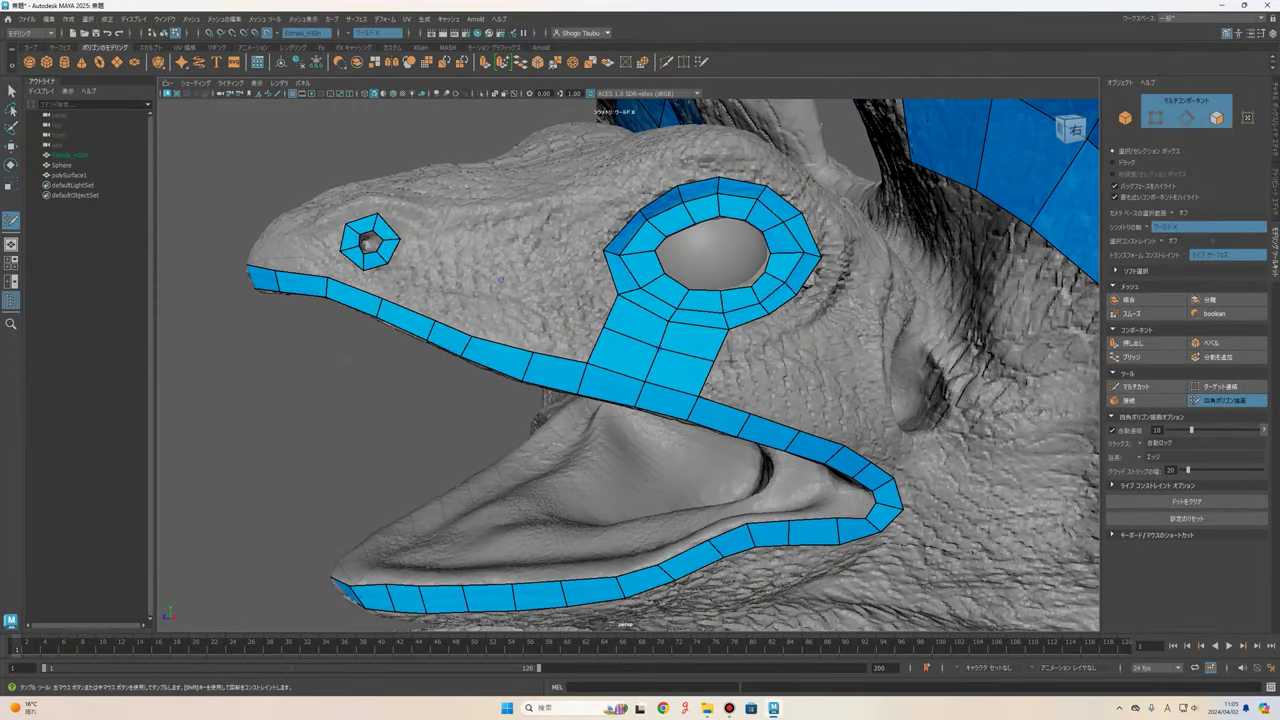
# - Fill two quads to the right of the stalk under the eye
pyautogui.keyDown('alt'); pyautogui.moveTo(608, 333); pyautogui.dragTo(682, 346); pyautogui.keyUp('alt')
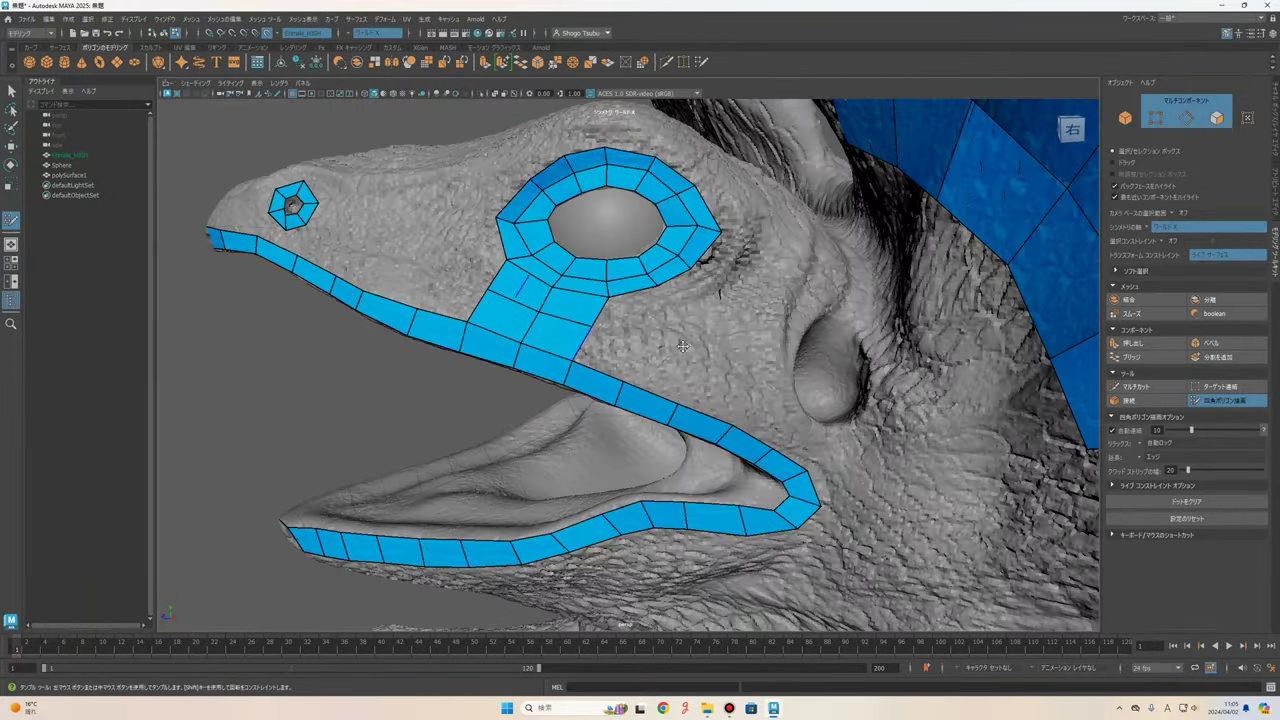
pyautogui.keyDown('shift'); pyautogui.click(622, 349); pyautogui.keyUp('shift')
pyautogui.keyDown('shift'); pyautogui.click(632, 310); pyautogui.keyUp('shift')
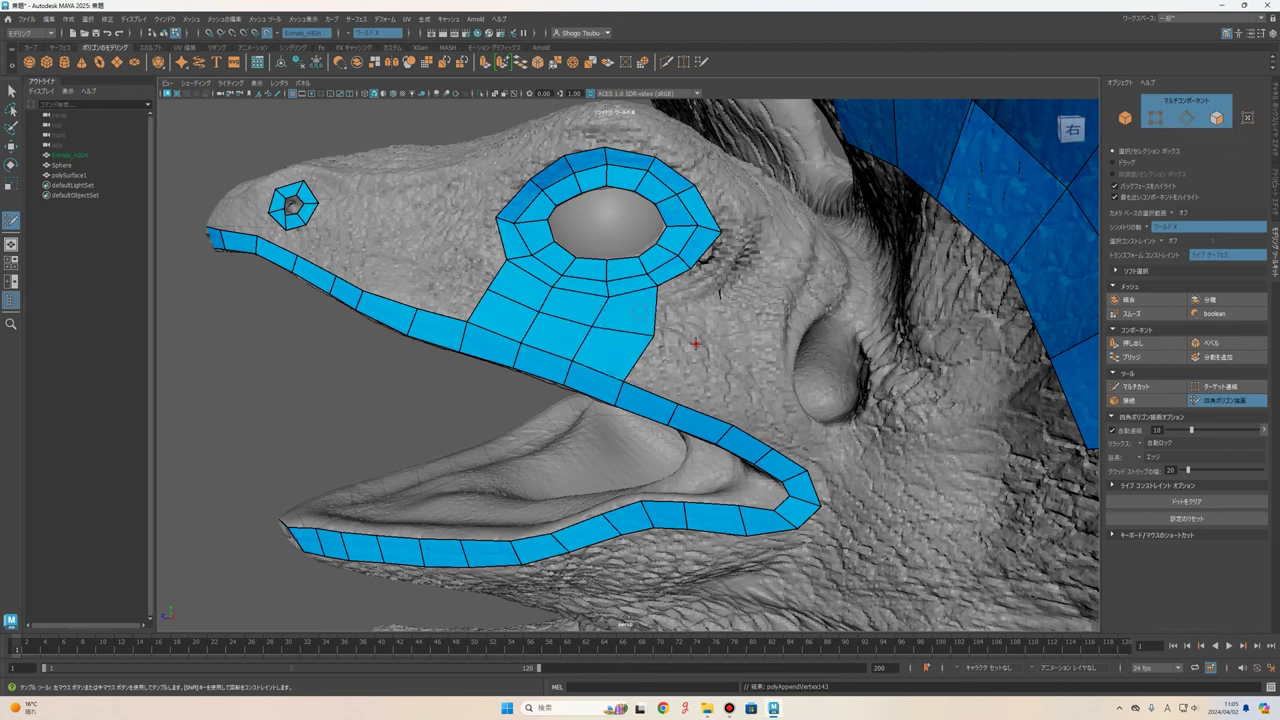
# - Add another quad beside the stalk and pull its corner up to the eye ring
pyautogui.keyDown('shift'); pyautogui.click(700, 375); pyautogui.keyUp('shift')
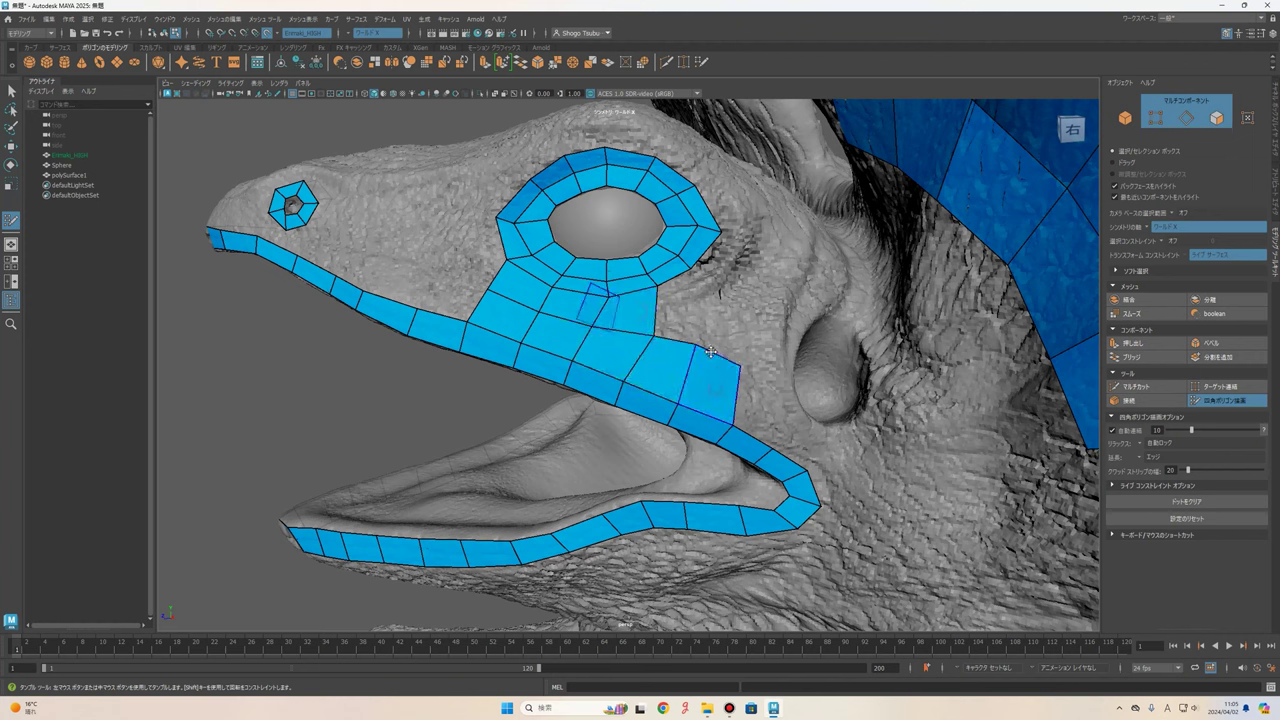
pyautogui.moveTo(706, 350)
pyautogui.mouseDown()
pyautogui.moveTo(695, 268)
pyautogui.moveTo(702, 339)
pyautogui.moveTo(750, 374)
pyautogui.moveTo(705, 360)
pyautogui.moveTo(678, 308)
pyautogui.moveTo(726, 316)
pyautogui.mouseUp()
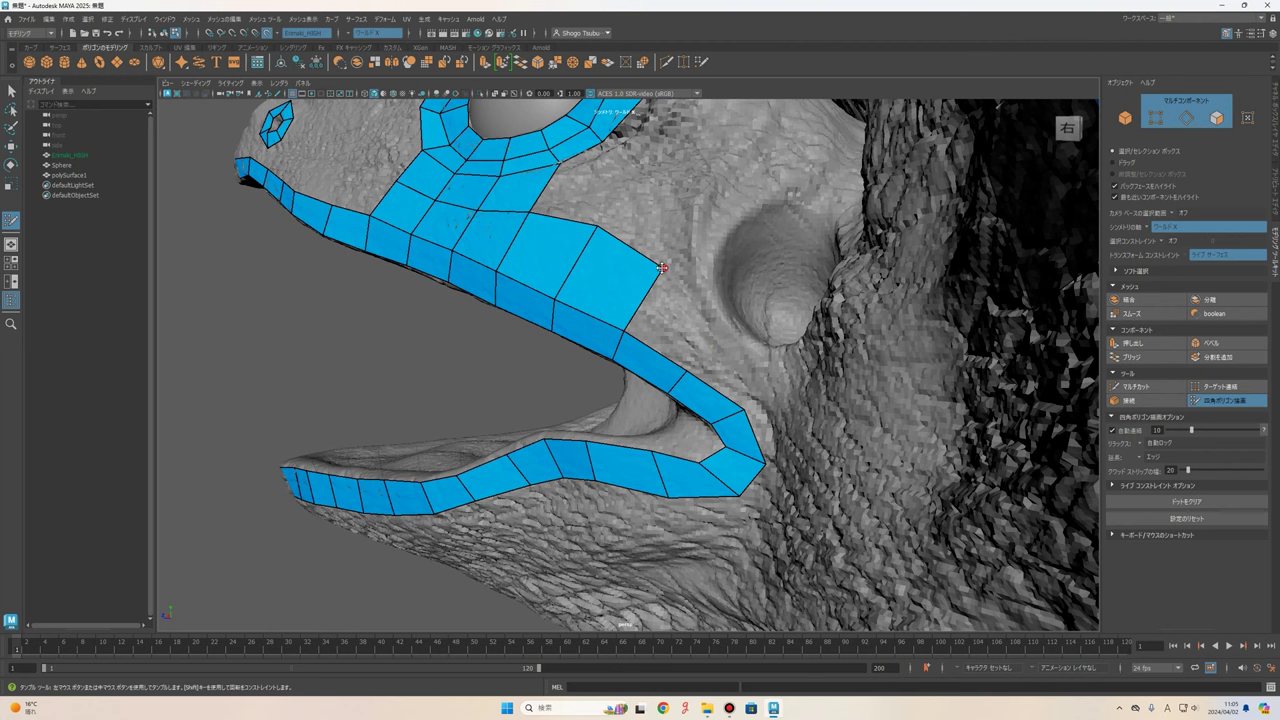
pyautogui.moveTo(662, 268); pyautogui.dragTo(653, 275)
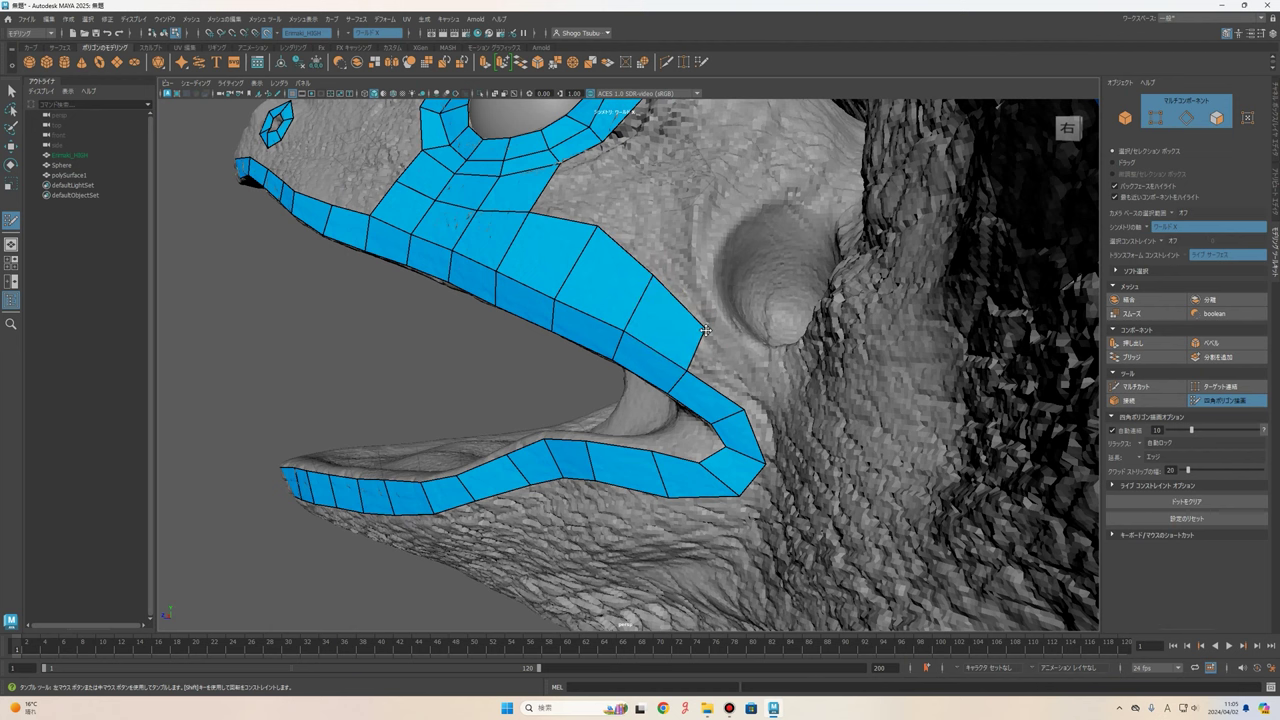
pyautogui.keyDown('alt'); pyautogui.moveTo(704, 330); pyautogui.dragTo(690, 267); pyautogui.keyUp('alt')
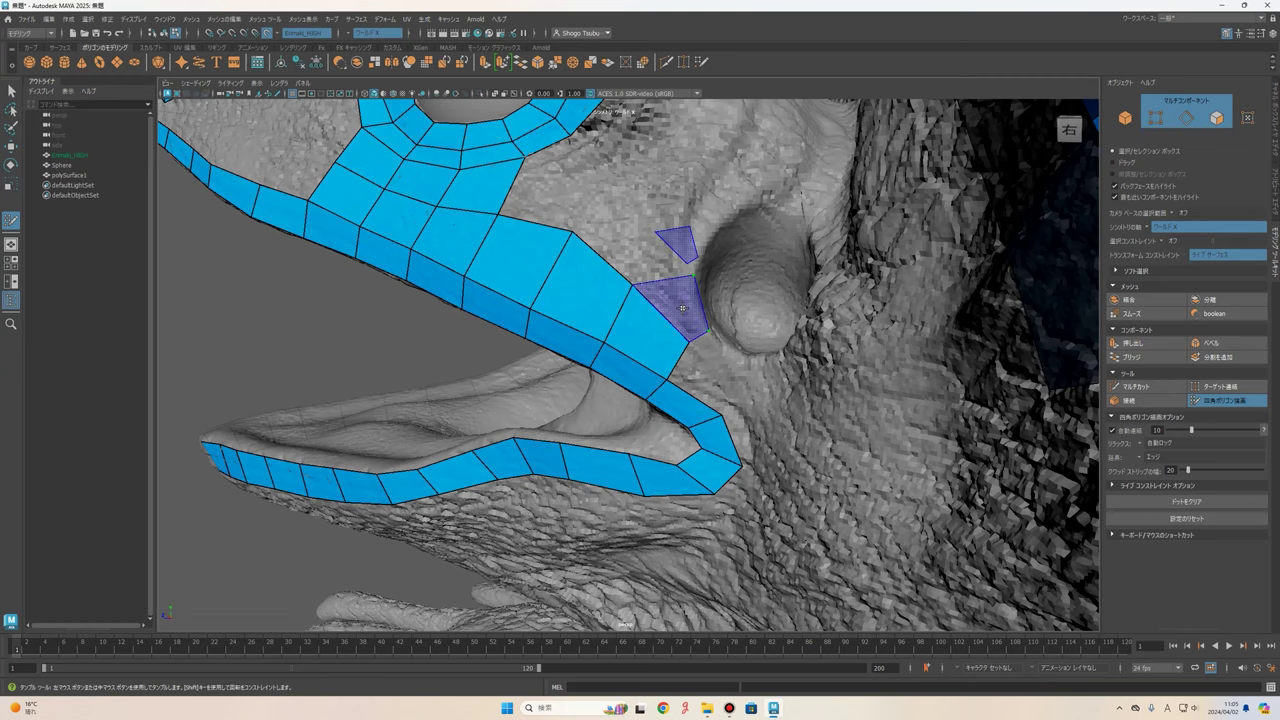
# - Add a quad at the end of the upper-lip strip around the mouth corner
pyautogui.keyDown('shift'); pyautogui.click(705, 330); pyautogui.keyUp('shift')
pyautogui.keyDown('alt'); pyautogui.moveTo(705, 355); pyautogui.dragTo(668, 329, button='middle'); pyautogui.keyUp('alt')
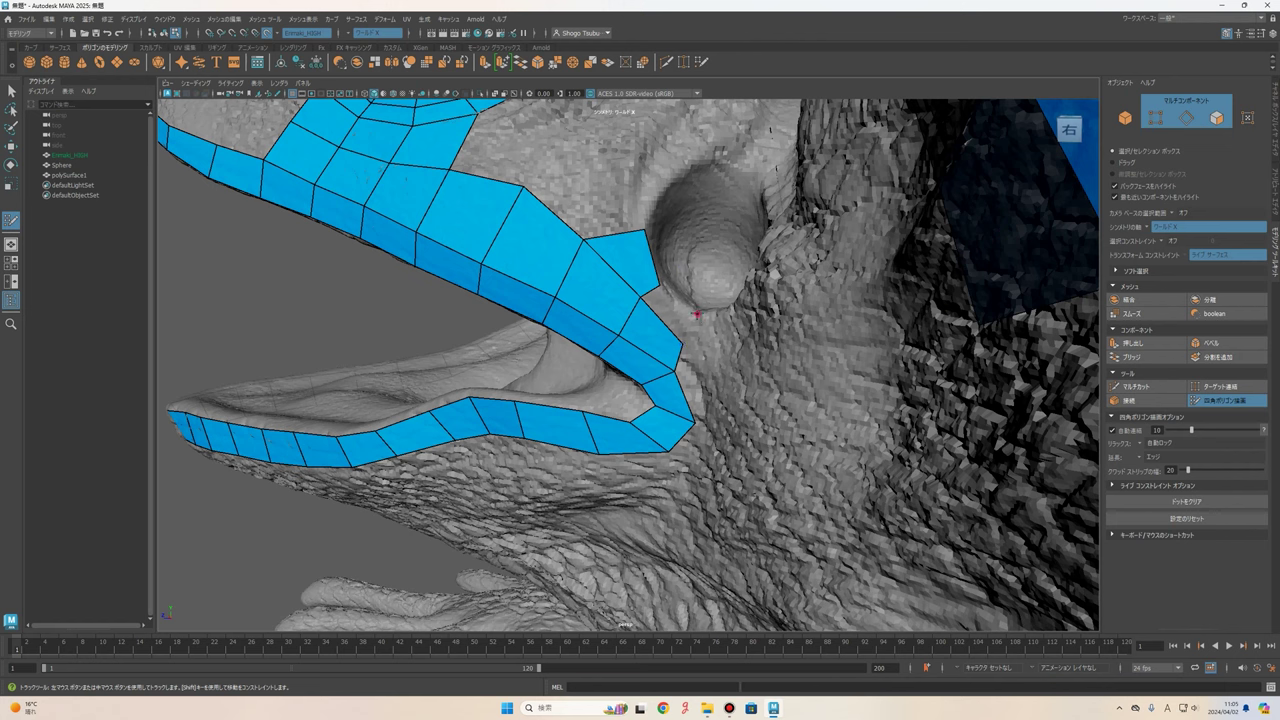
pyautogui.keyDown('alt'); pyautogui.moveTo(735, 330); pyautogui.dragTo(797, 338, button='right'); pyautogui.keyUp('alt')
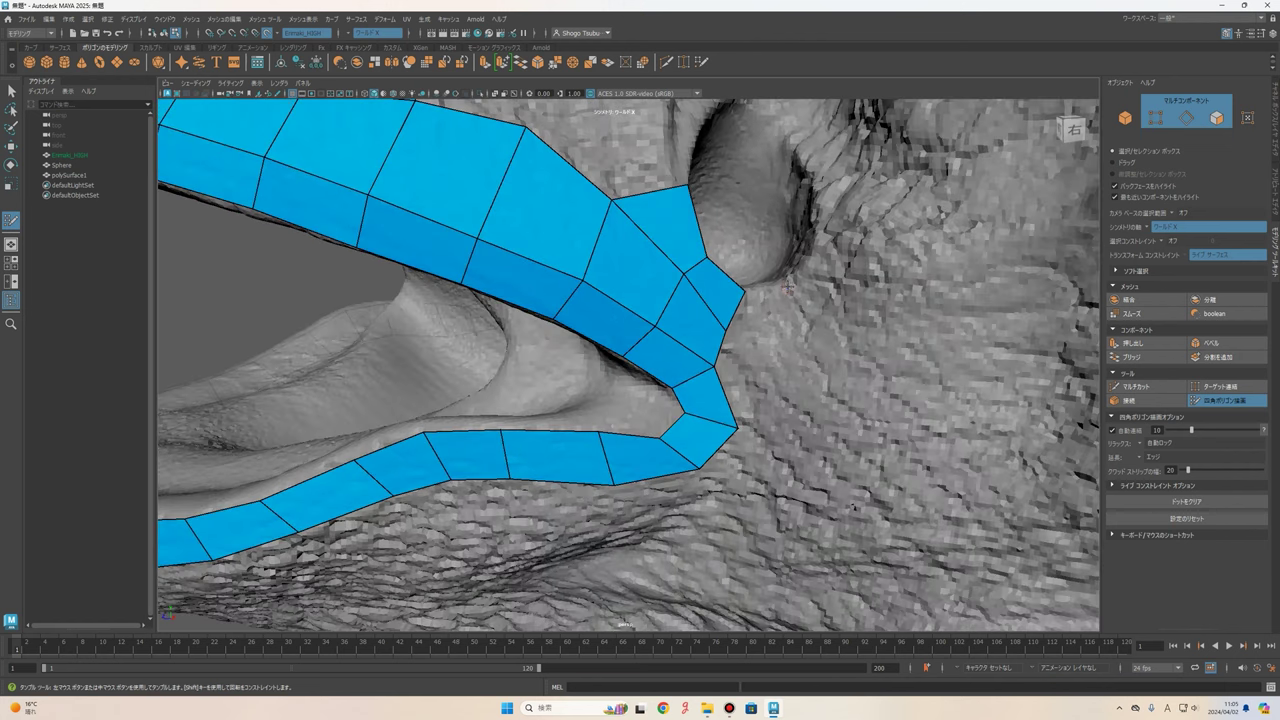
pyautogui.keyDown('alt'); pyautogui.moveTo(790, 335); pyautogui.dragTo(681, 320, button='middle'); pyautogui.keyUp('alt')
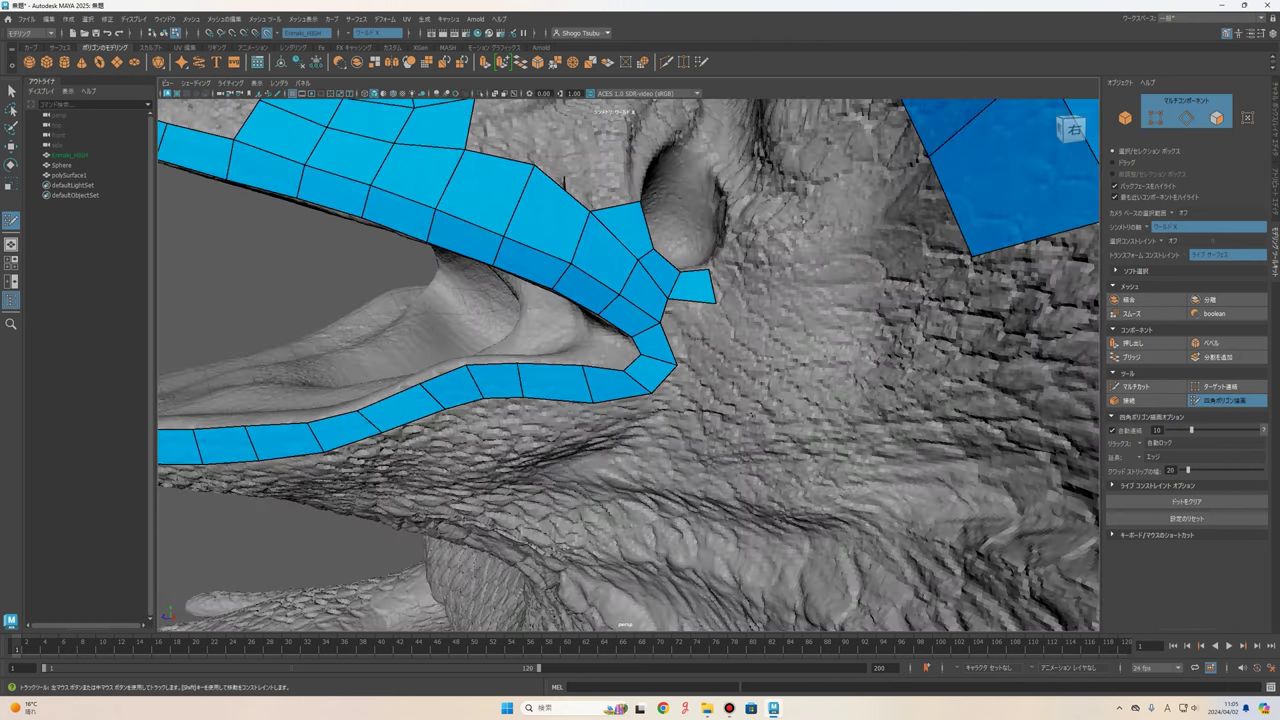
pyautogui.scroll(2, 688, 330)
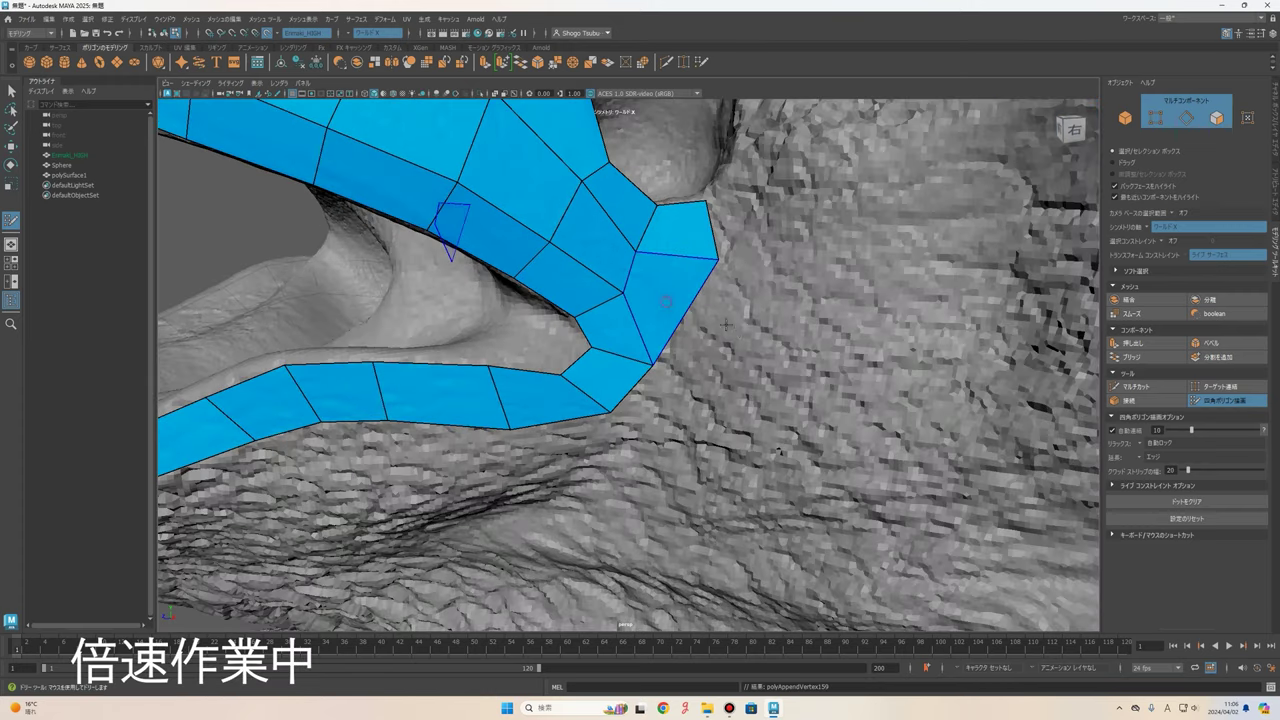
pyautogui.keyDown('alt'); pyautogui.moveTo(670, 297); pyautogui.dragTo(631, 397, button='middle'); pyautogui.keyUp('alt')
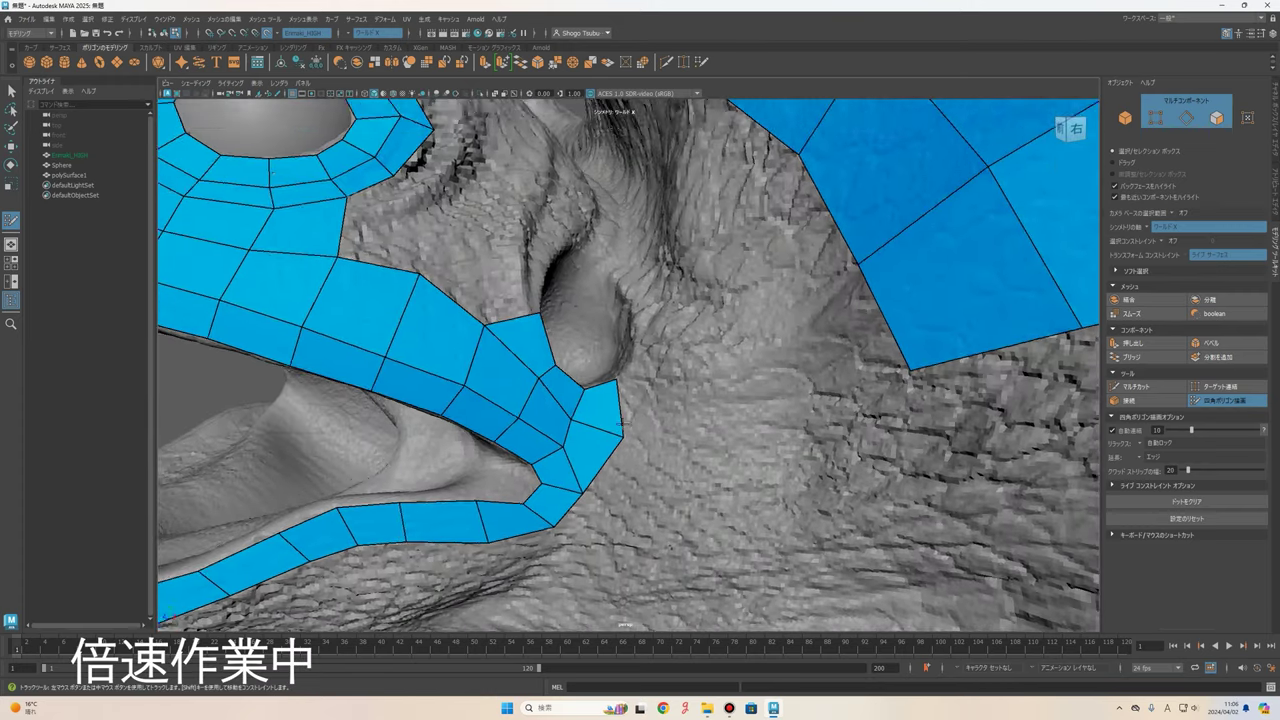
pyautogui.keyDown('alt'); pyautogui.moveTo(614, 363); pyautogui.dragTo(676, 360); pyautogui.keyUp('alt')
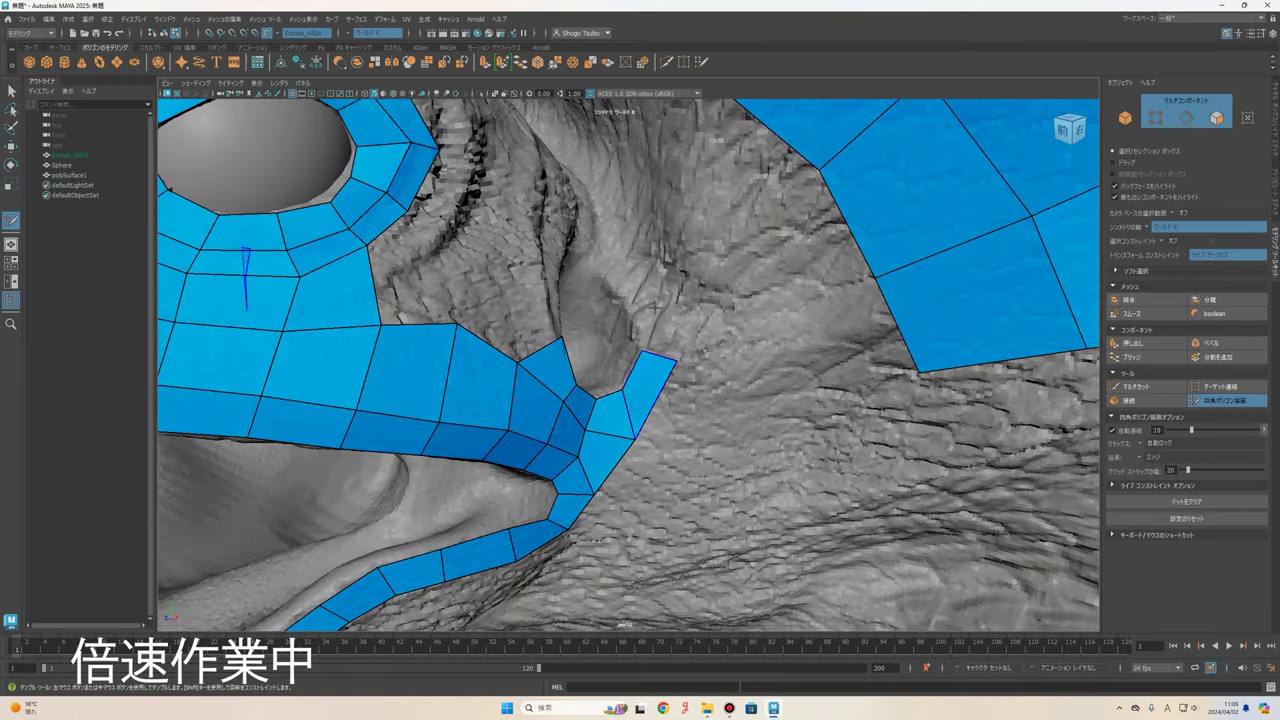
pyautogui.scroll(-3, 655, 306)
pyautogui.moveTo(650, 305)
pyautogui.keyDown('alt'); pyautogui.mouseDown()
pyautogui.moveTo(630, 300)
pyautogui.moveTo(613, 324)
pyautogui.mouseUp(); pyautogui.keyUp('alt')
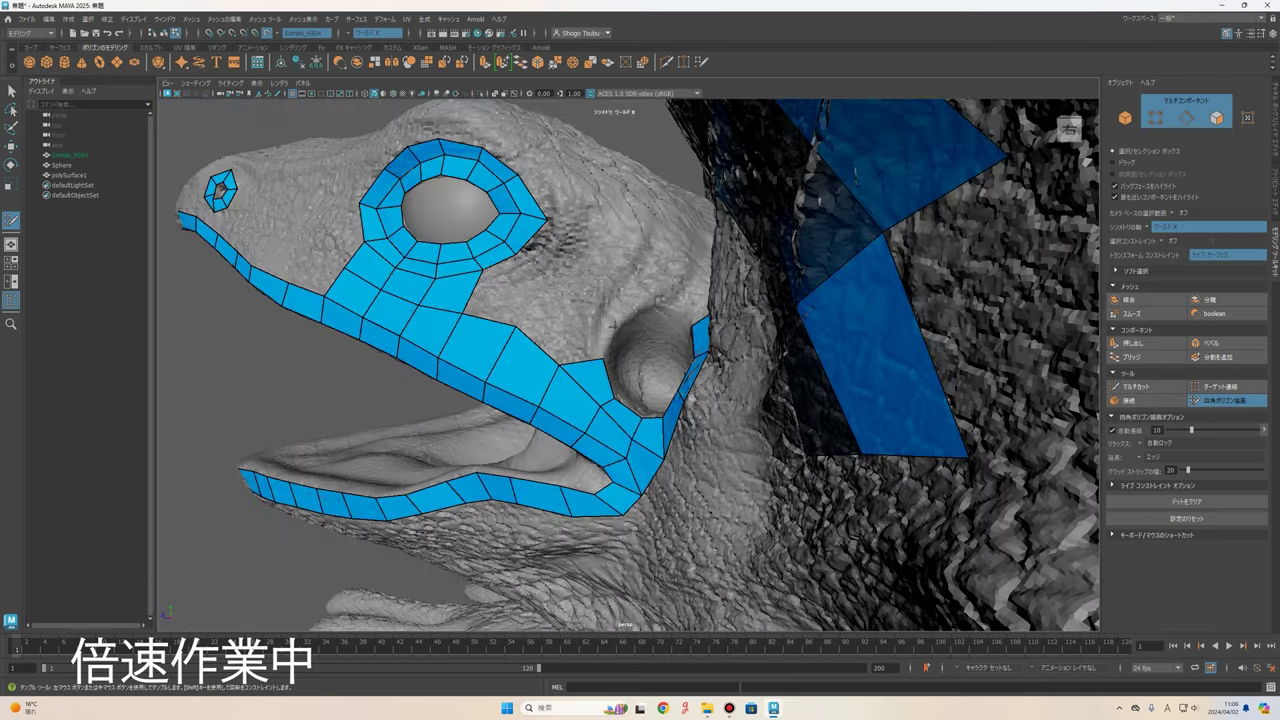
# - Add quads around the ear opening and one below the eye ring
pyautogui.scroll(3, 613, 325)
pyautogui.keyDown('shift'); pyautogui.click(590, 348); pyautogui.keyUp('shift')
pyautogui.keyDown('shift'); pyautogui.click(640, 292); pyautogui.keyUp('shift')
pyautogui.keyDown('alt'); pyautogui.moveTo(718, 315); pyautogui.dragTo(696, 280, button='middle'); pyautogui.keyUp('alt')
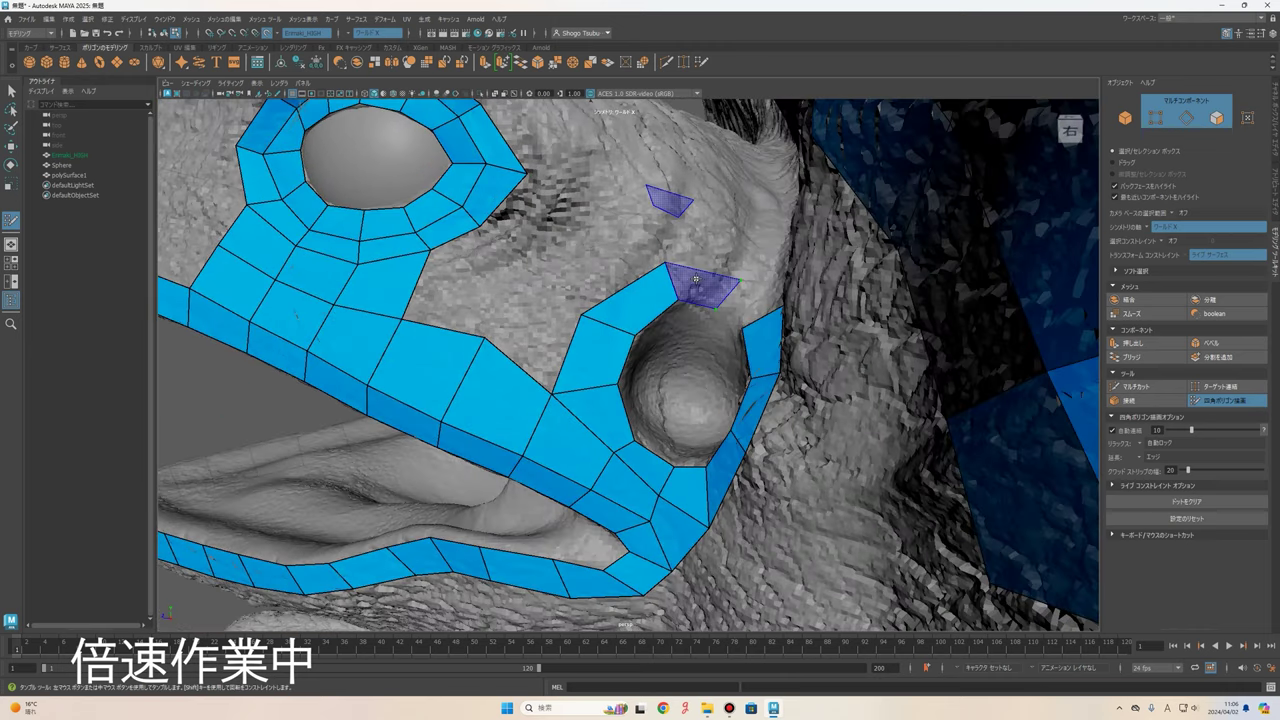
pyautogui.scroll(-5, 695, 279)
pyautogui.scroll(3, 620, 300)
pyautogui.keyDown('shift'); pyautogui.click(615, 298); pyautogui.keyUp('shift')
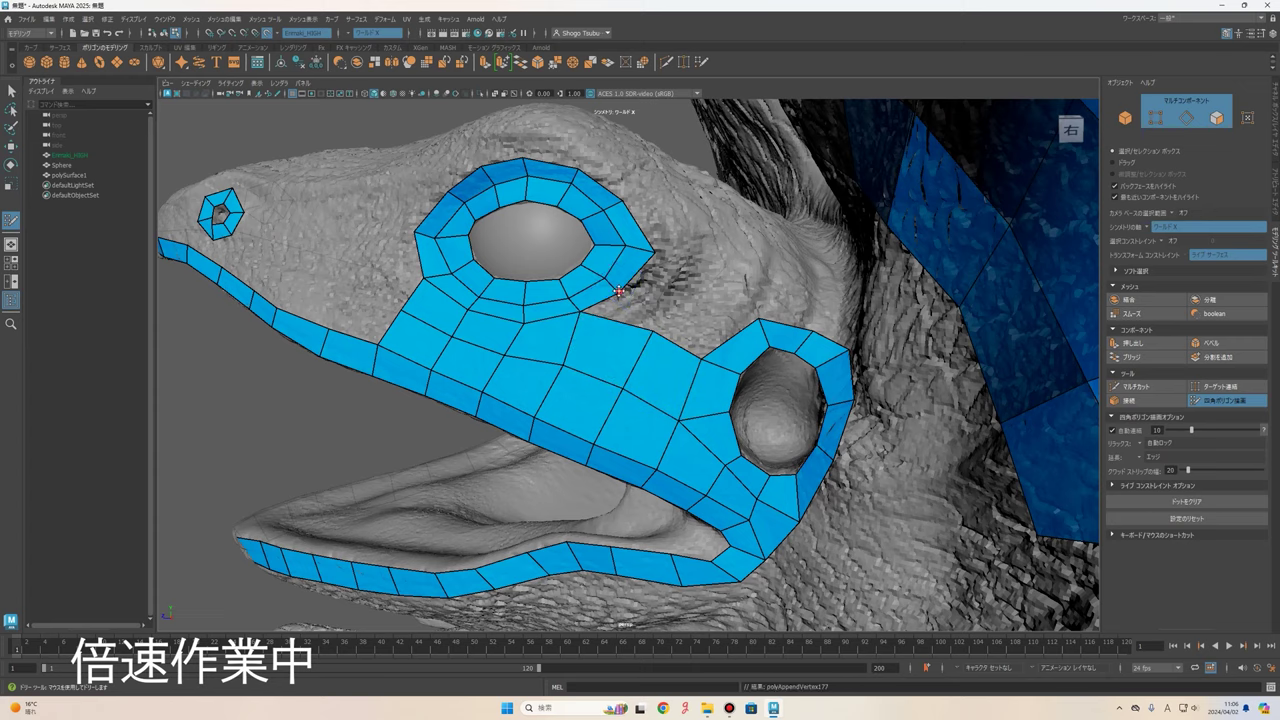
# - Fill quads above the snout edge near the eye and above the eye-socket band
pyautogui.keyDown('alt'); pyautogui.moveTo(619, 291); pyautogui.dragTo(811, 334); pyautogui.keyUp('alt')
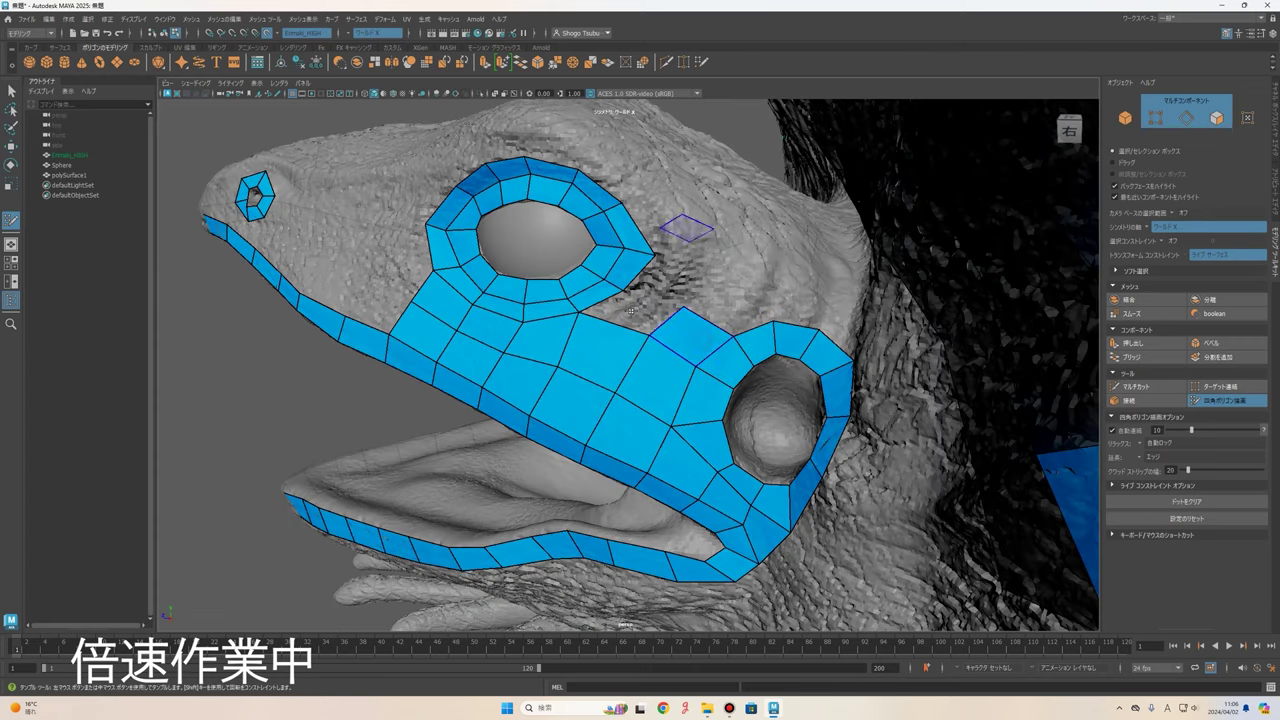
pyautogui.moveTo(700, 280)
pyautogui.keyDown('alt'); pyautogui.mouseDown()
pyautogui.moveTo(617, 374)
pyautogui.moveTo(527, 327)
pyautogui.mouseUp(); pyautogui.keyUp('alt')
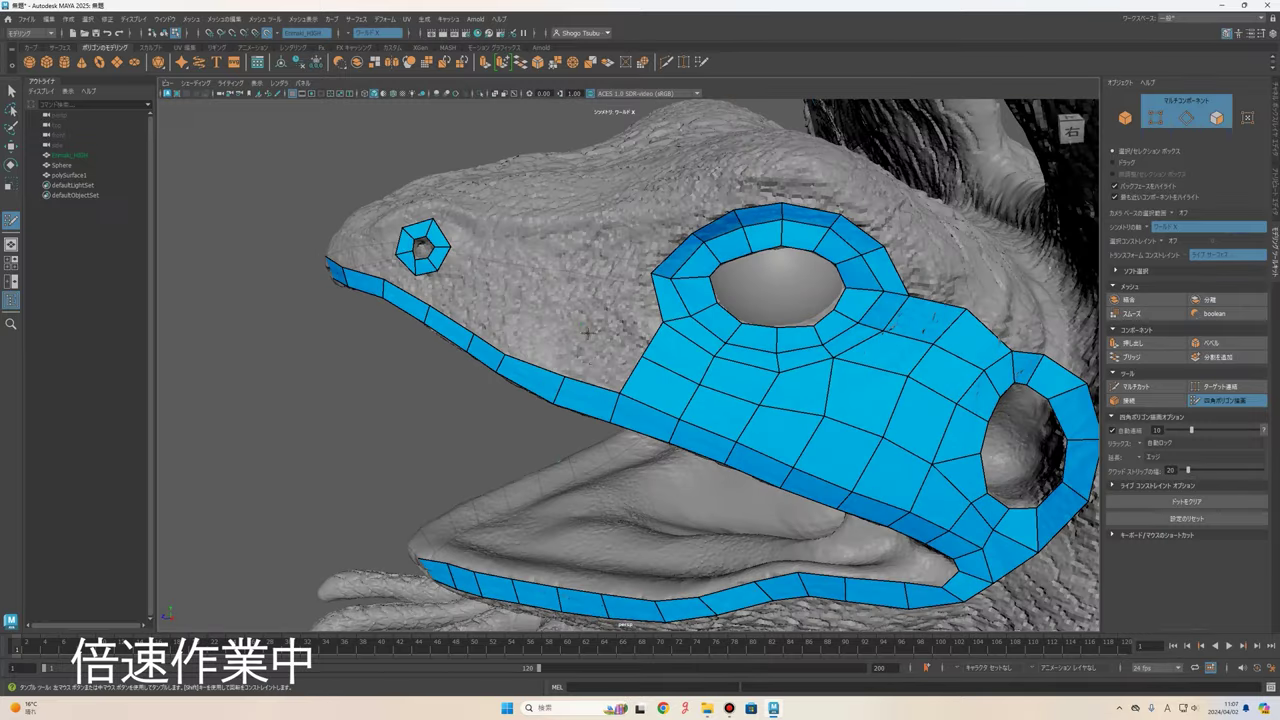
pyautogui.keyDown('shift'); pyautogui.click(560, 345); pyautogui.keyUp('shift')
pyautogui.keyDown('alt'); pyautogui.moveTo(853, 399); pyautogui.dragTo(789, 322); pyautogui.keyUp('alt')
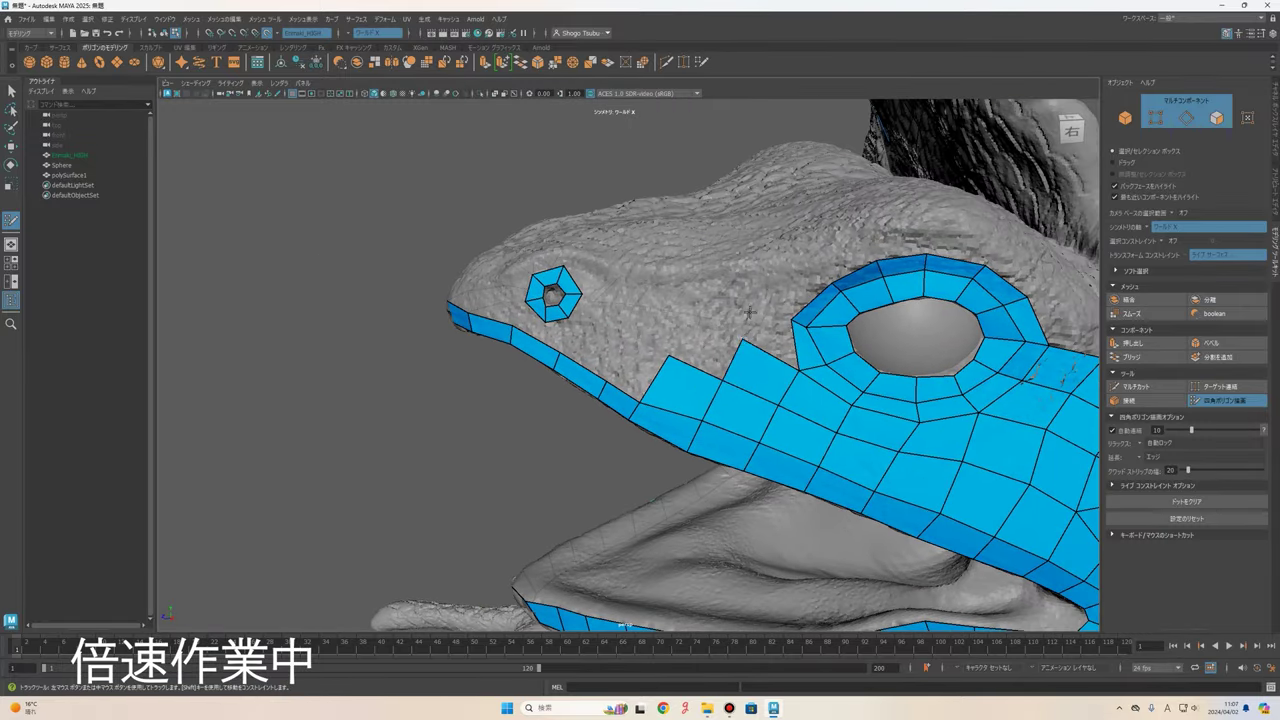
pyautogui.keyDown('shift'); pyautogui.click(749, 313); pyautogui.keyUp('shift')
pyautogui.click(873, 237)
pyautogui.keyDown('shift'); pyautogui.click(878, 262); pyautogui.keyUp('shift')
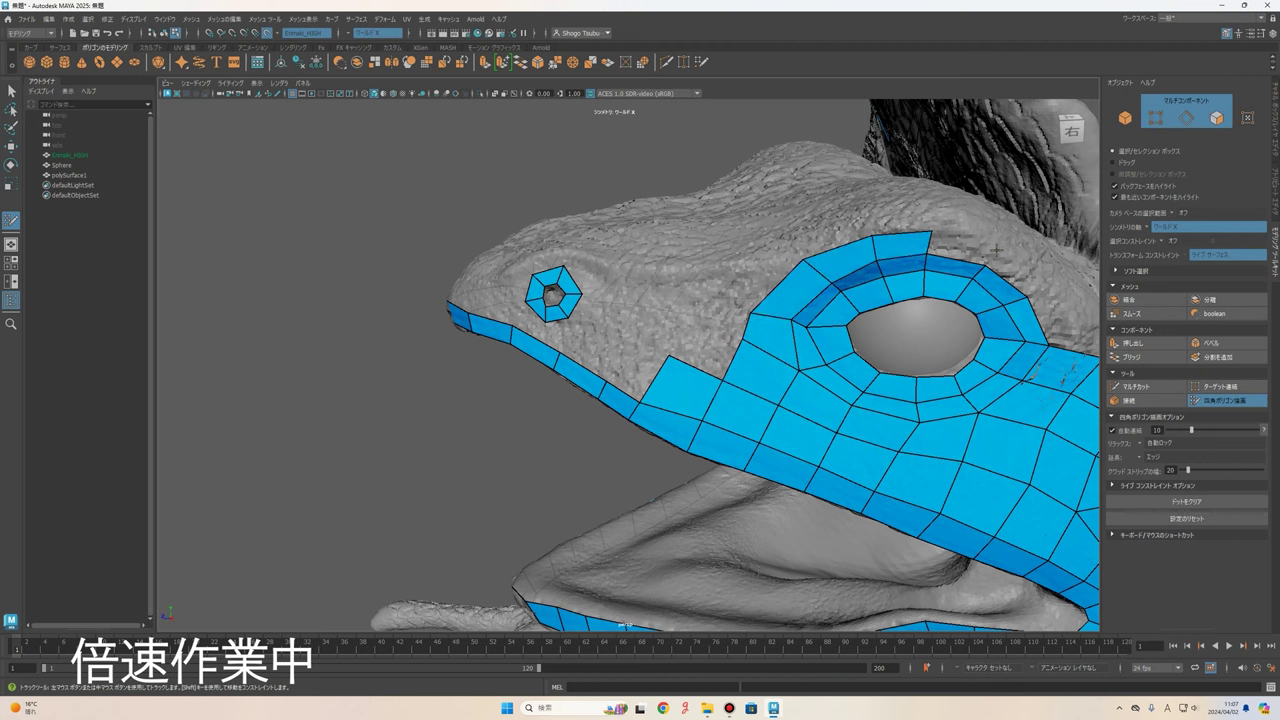
# - Add a quad at the top of the eye band and connect the nostril ring to the lower band
pyautogui.scroll(-2, 997, 249)
pyautogui.keyDown('shift'); pyautogui.click(886, 272); pyautogui.keyUp('shift')
pyautogui.moveTo(886, 272)
pyautogui.keyDown('alt'); pyautogui.mouseDown()
pyautogui.moveTo(738, 402)
pyautogui.moveTo(628, 331)
pyautogui.mouseUp(); pyautogui.keyUp('alt')
pyautogui.scroll(2, 628, 331)
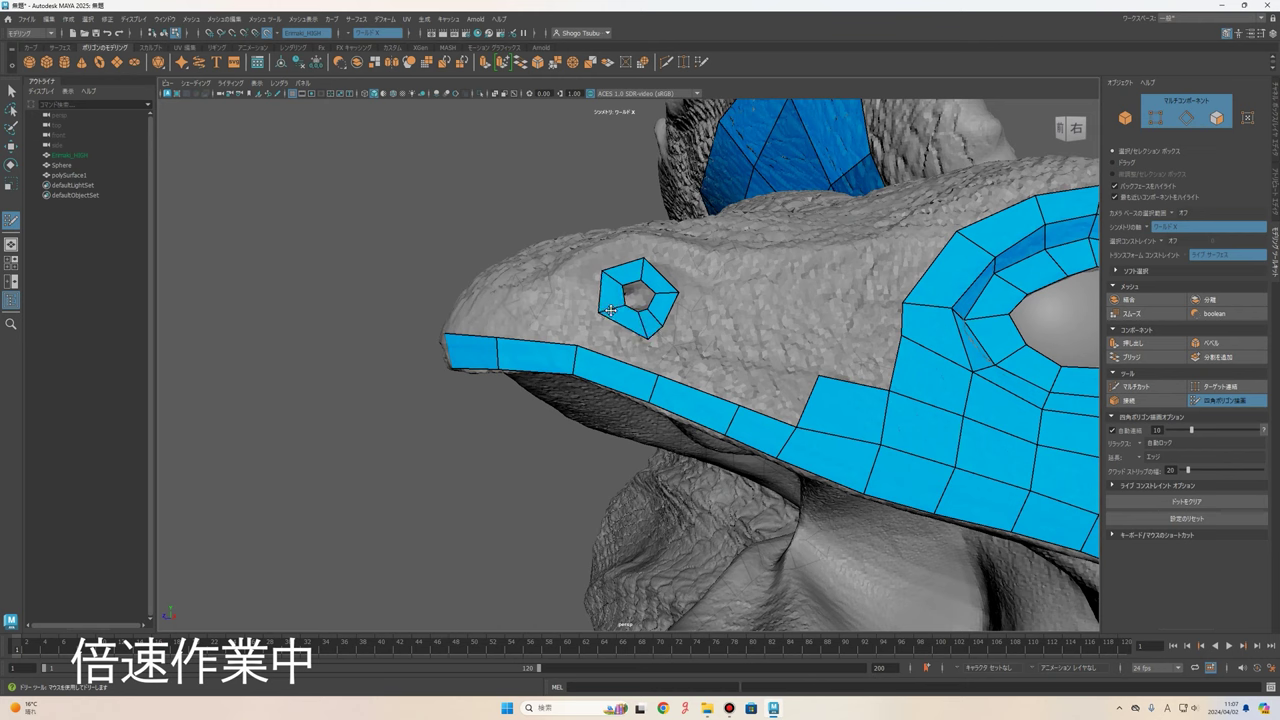
pyautogui.keyDown('shift'); pyautogui.click(620, 338); pyautogui.keyUp('shift')
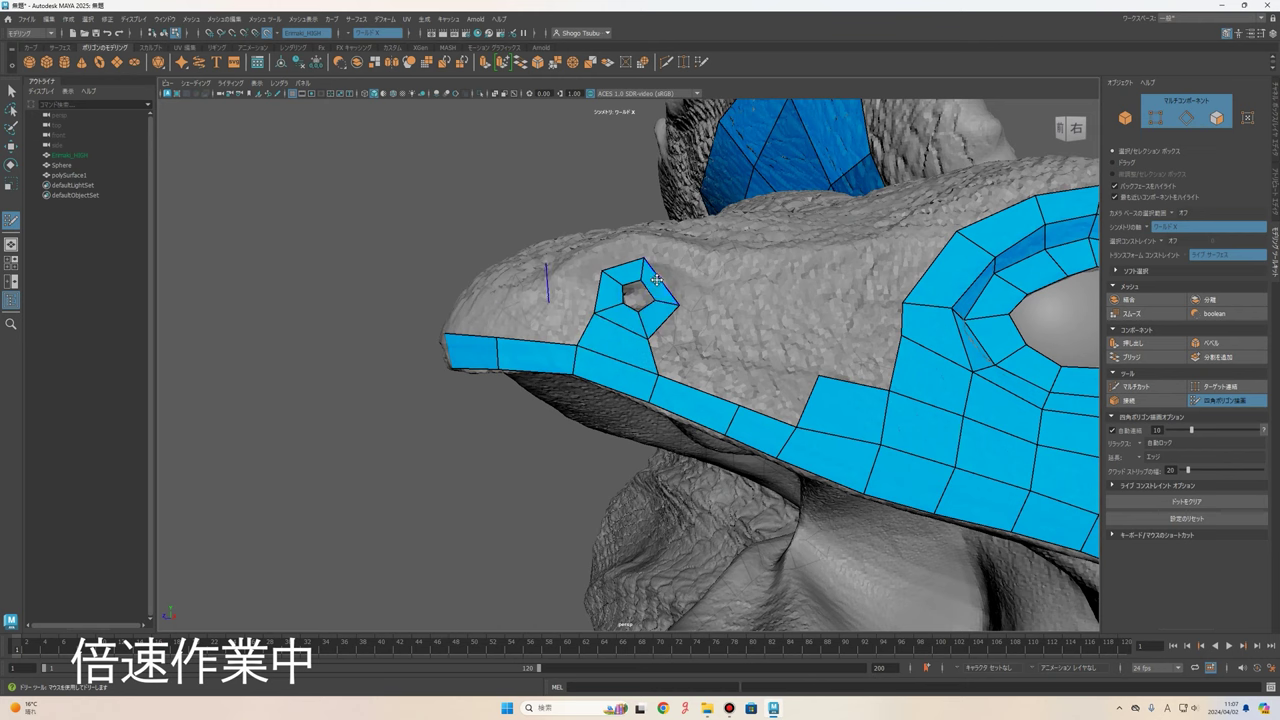
# - Orbit and zoom around the snout to inspect the new quads
pyautogui.keyDown('alt'); pyautogui.moveTo(608, 279); pyautogui.dragTo(700, 330); pyautogui.keyUp('alt')
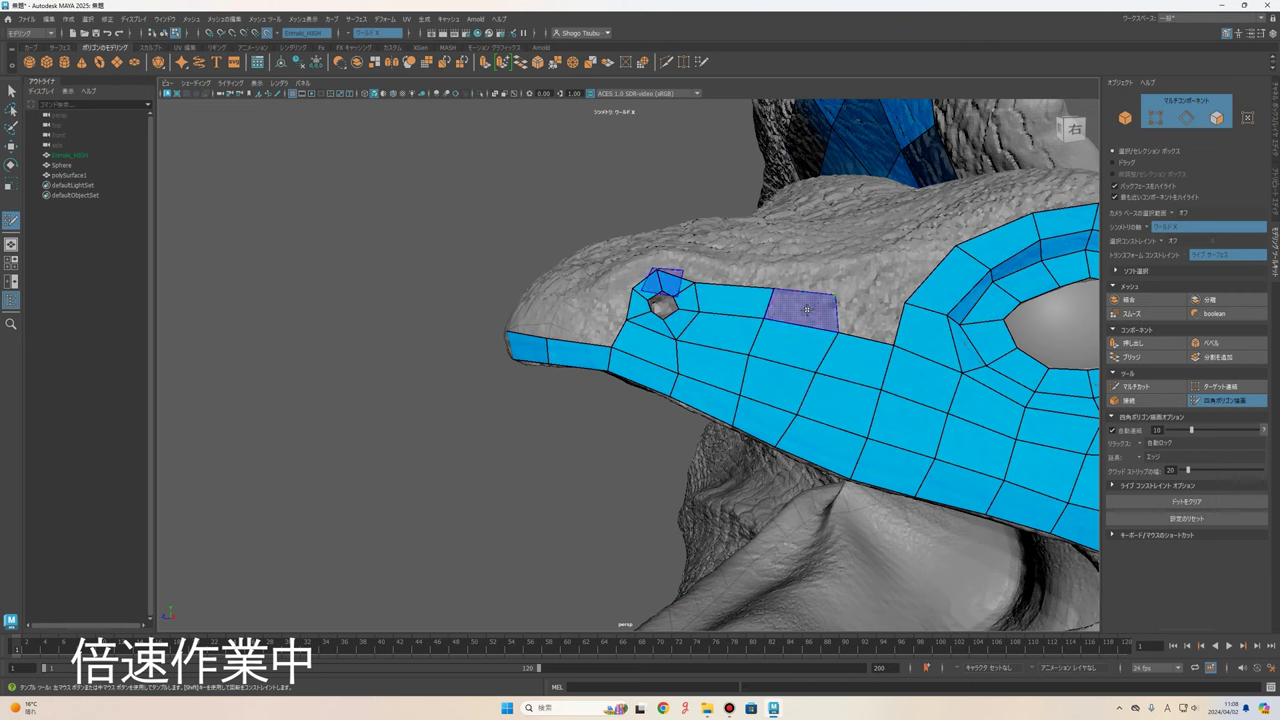
pyautogui.moveTo(806, 309)
pyautogui.keyDown('alt'); pyautogui.mouseDown()
pyautogui.moveTo(719, 437)
pyautogui.moveTo(717, 261)
pyautogui.moveTo(654, 351)
pyautogui.moveTo(740, 352)
pyautogui.mouseUp(); pyautogui.keyUp('alt')
pyautogui.keyDown('alt'); pyautogui.moveTo(740, 352); pyautogui.dragTo(818, 354, button='middle'); pyautogui.keyUp('alt')
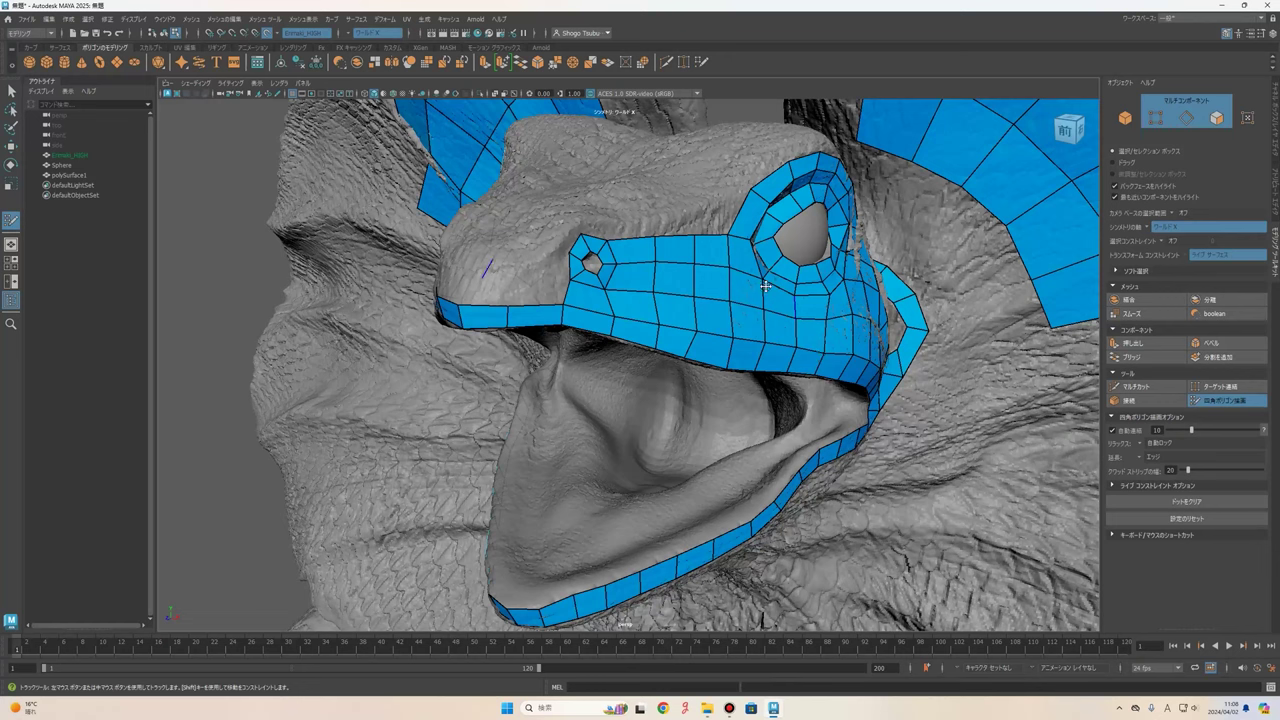
pyautogui.moveTo(765, 287)
pyautogui.keyDown('alt'); pyautogui.mouseDown()
pyautogui.moveTo(688, 327)
pyautogui.moveTo(753, 432)
pyautogui.mouseUp(); pyautogui.keyUp('alt')
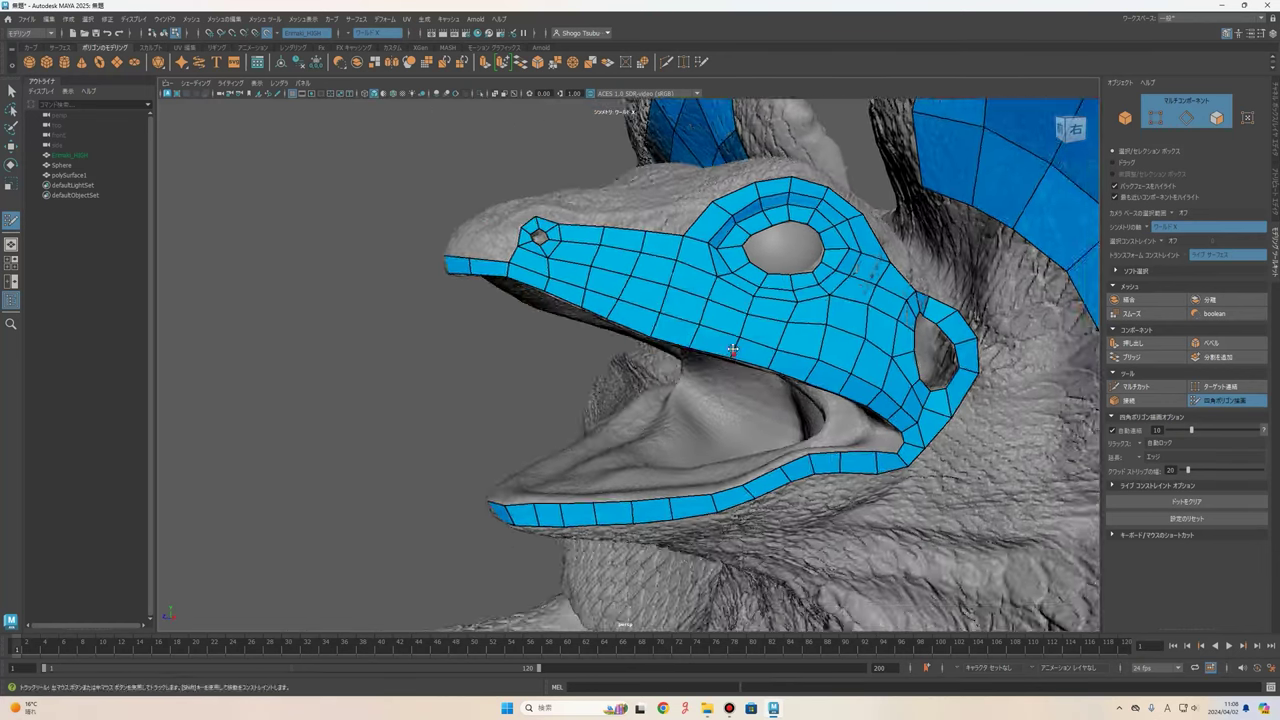
pyautogui.scroll(3, 753, 432)
pyautogui.moveTo(753, 432)
pyautogui.keyDown('alt'); pyautogui.mouseDown()
pyautogui.moveTo(583, 291)
pyautogui.moveTo(508, 311)
pyautogui.moveTo(629, 370)
pyautogui.mouseUp(); pyautogui.keyUp('alt')
pyautogui.scroll(3, 508, 311)
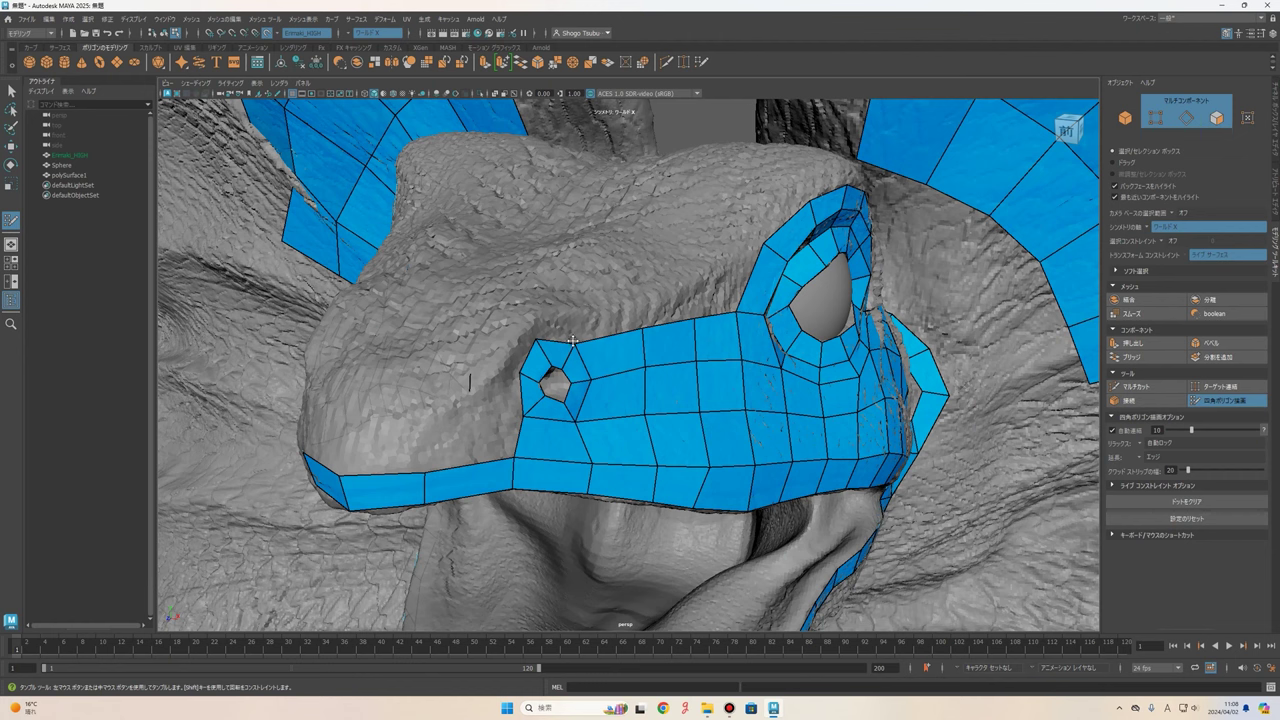
# - Fill a run of quads above the nostril ring extending toward the eye
pyautogui.moveTo(572, 341)
pyautogui.keyDown('alt'); pyautogui.mouseDown()
pyautogui.moveTo(510, 344)
pyautogui.moveTo(490, 401)
pyautogui.mouseUp(); pyautogui.keyUp('alt')
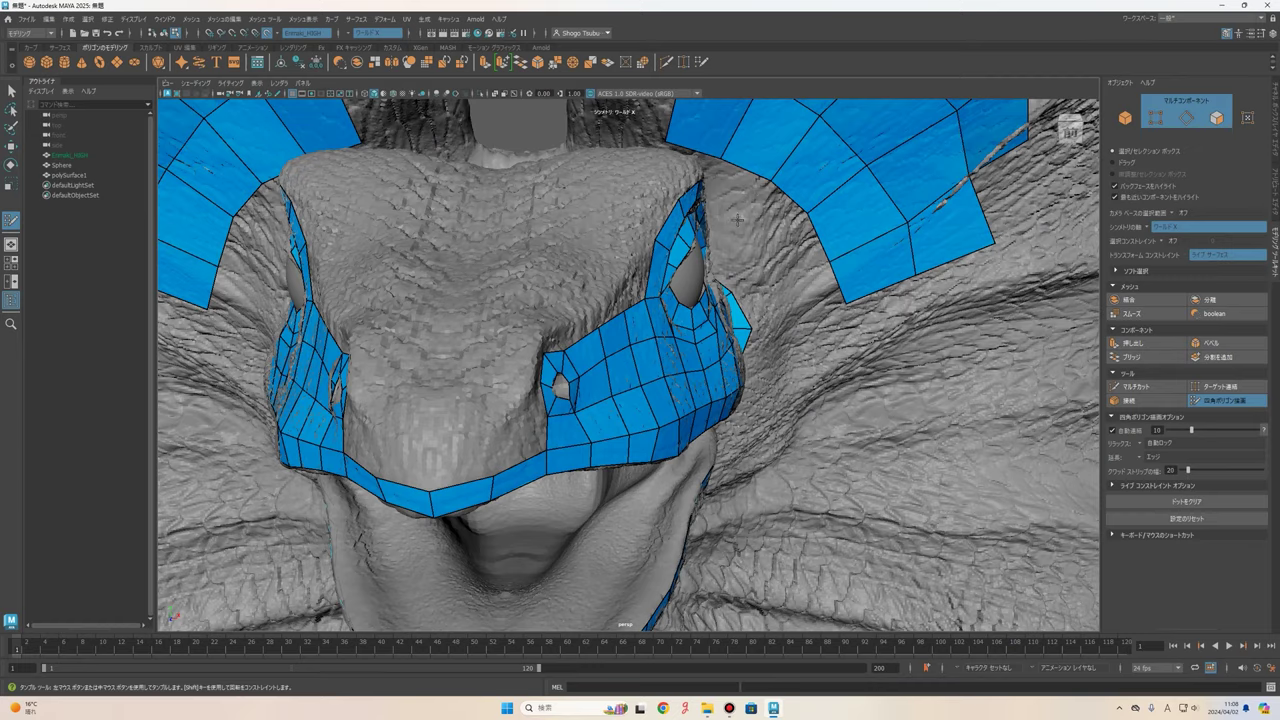
pyautogui.keyDown('alt'); pyautogui.moveTo(738, 219); pyautogui.dragTo(510, 357); pyautogui.keyUp('alt')
pyautogui.keyDown('alt'); pyautogui.moveTo(510, 357); pyautogui.dragTo(520, 359, button='right'); pyautogui.keyUp('alt')
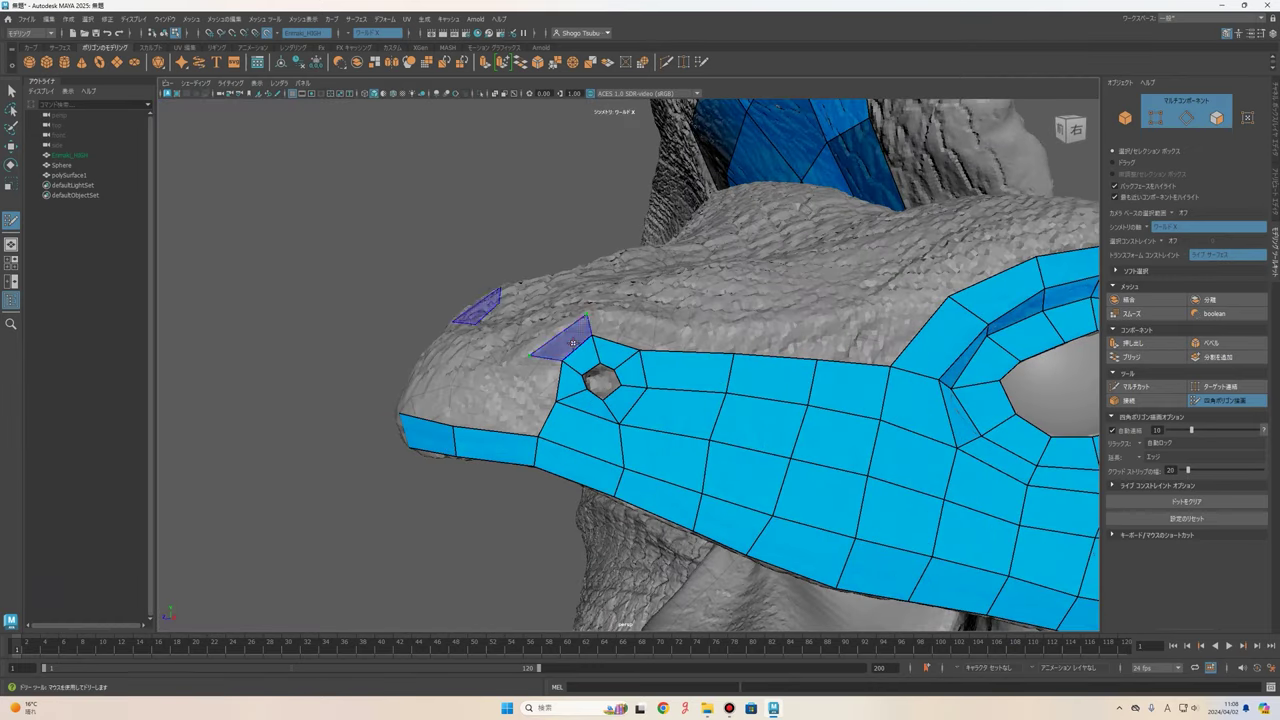
pyautogui.keyDown('shift'); pyautogui.click(570, 340); pyautogui.keyUp('shift')
pyautogui.keyDown('shift'); pyautogui.click(630, 331); pyautogui.keyUp('shift')
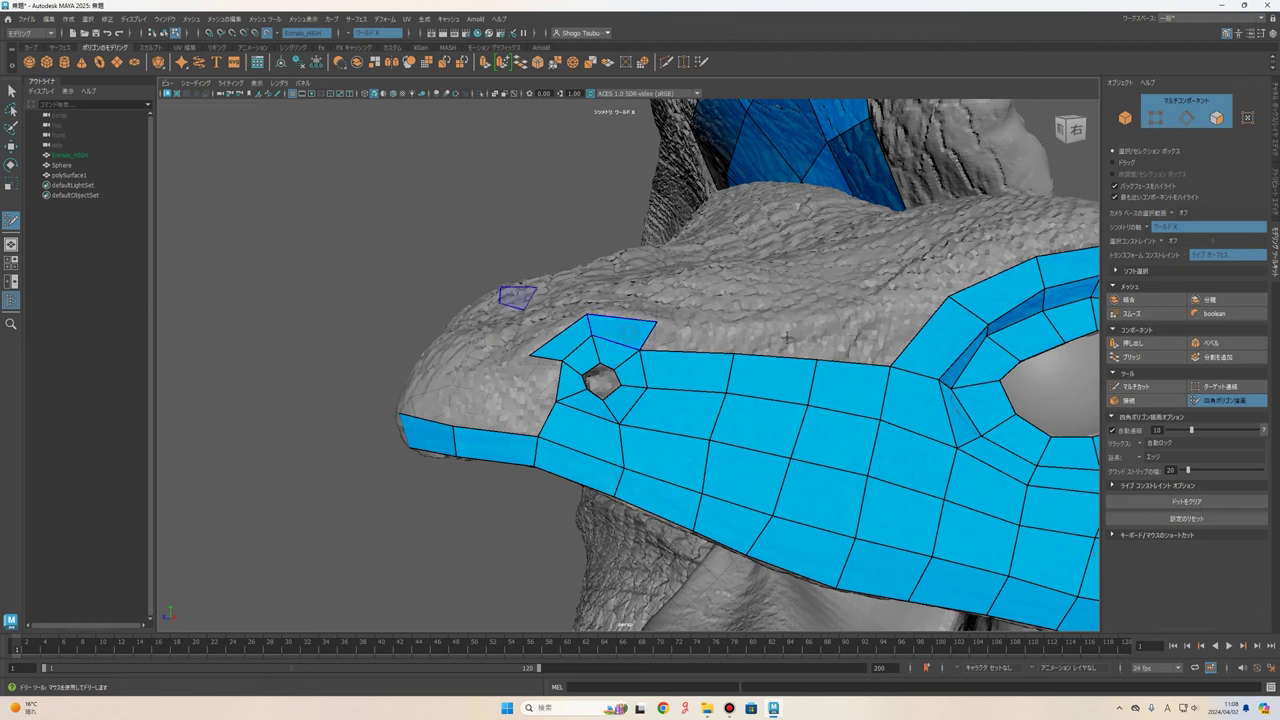
pyautogui.click(738, 331)
pyautogui.keyDown('shift'); pyautogui.click(700, 338); pyautogui.keyUp('shift')
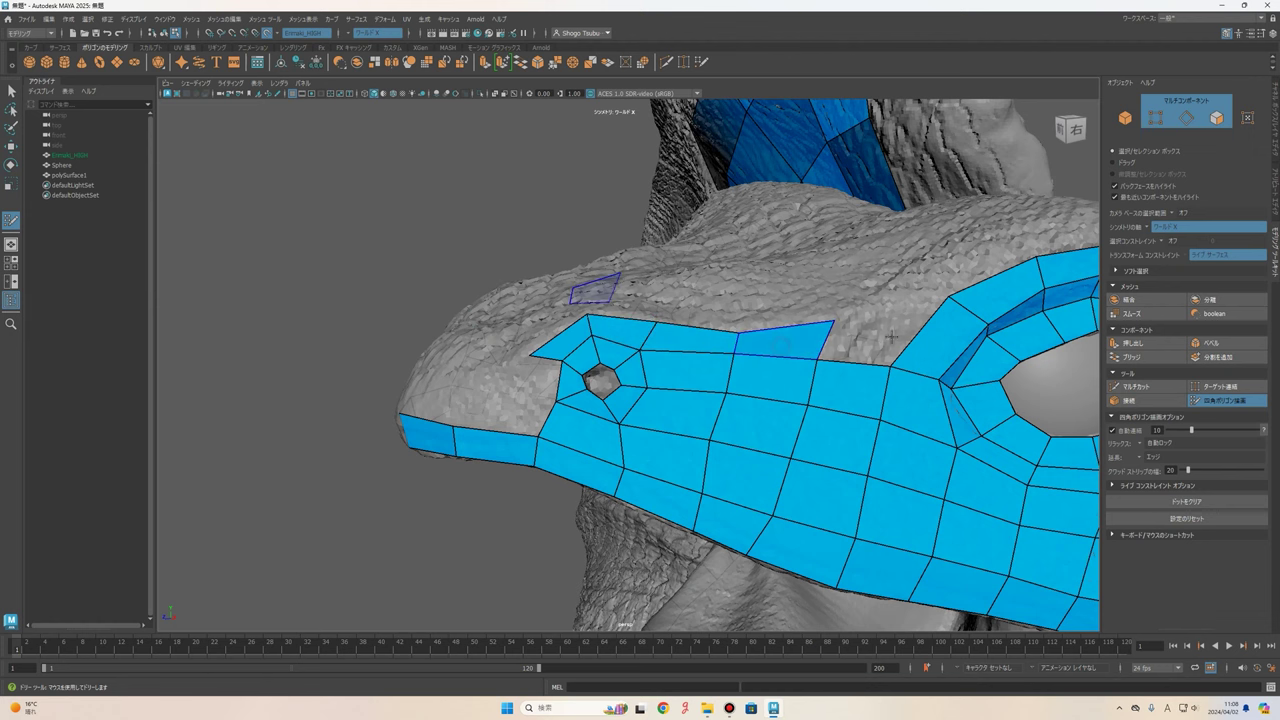
# - Fill the remaining gaps between the snout strip and the eye ring
pyautogui.keyDown('alt'); pyautogui.moveTo(813, 340); pyautogui.dragTo(805, 333); pyautogui.keyUp('alt')
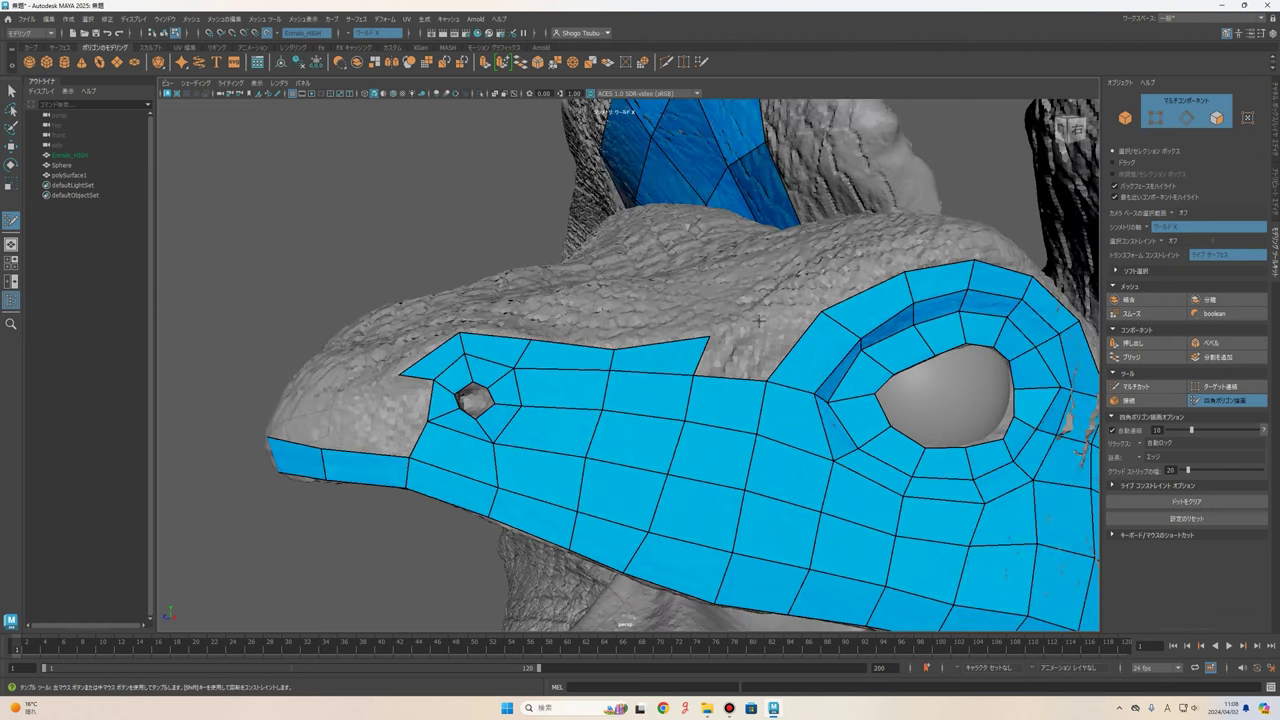
pyautogui.keyDown('shift'); pyautogui.click(741, 350); pyautogui.keyUp('shift')
pyautogui.keyDown('shift'); pyautogui.click(797, 324); pyautogui.keyUp('shift')
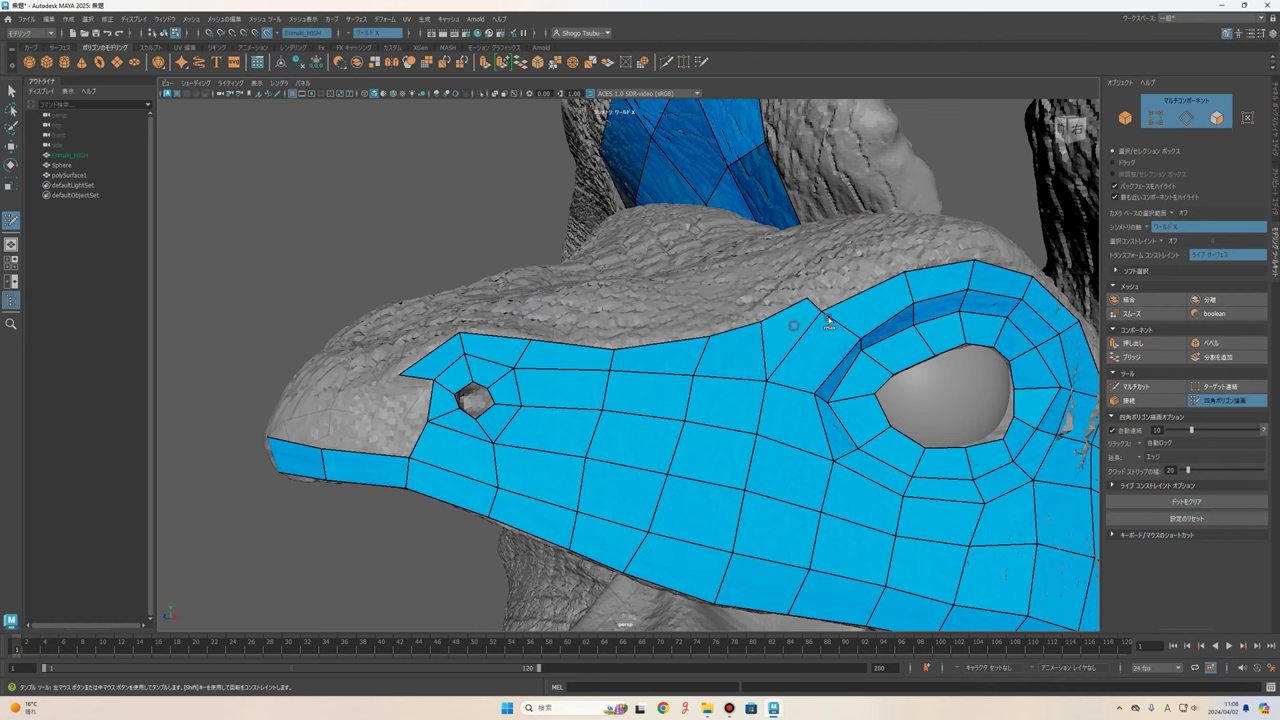
pyautogui.keyDown('alt'); pyautogui.moveTo(828, 322); pyautogui.dragTo(866, 277); pyautogui.keyUp('alt')
pyautogui.keyDown('shift'); pyautogui.click(794, 300); pyautogui.keyUp('shift')
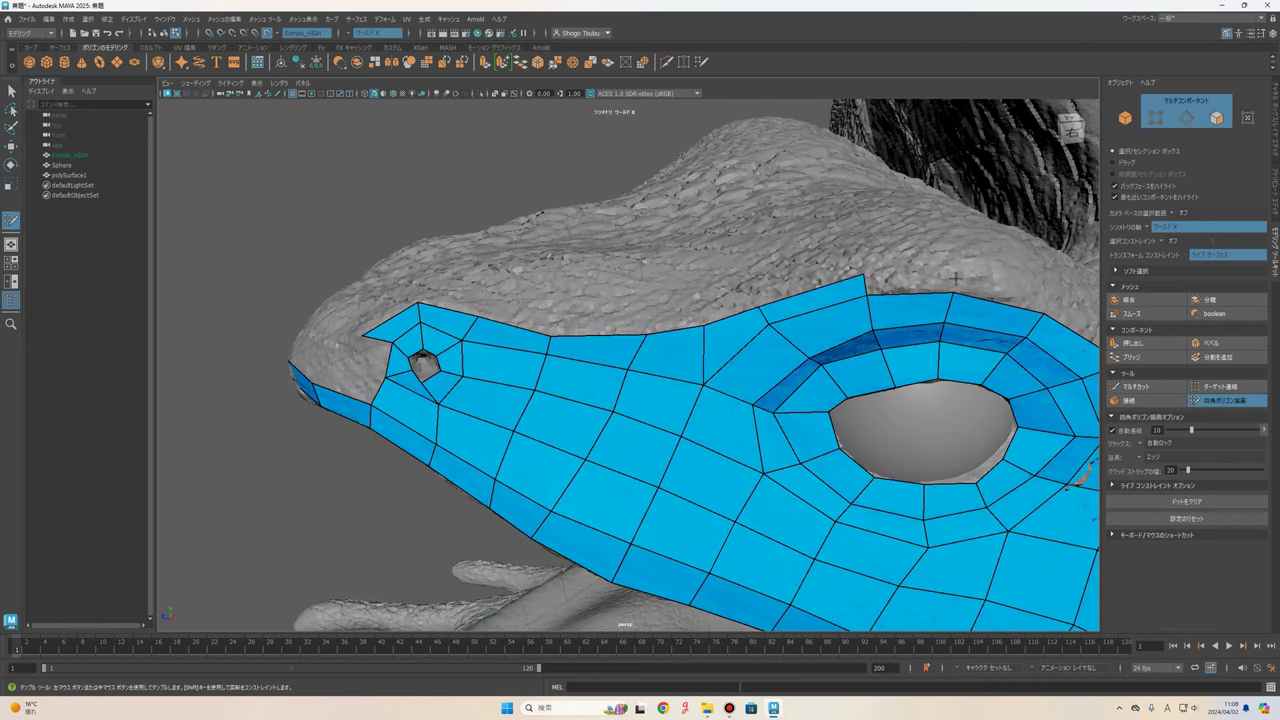
pyautogui.keyDown('alt'); pyautogui.moveTo(963, 280); pyautogui.dragTo(762, 300); pyautogui.keyUp('alt')
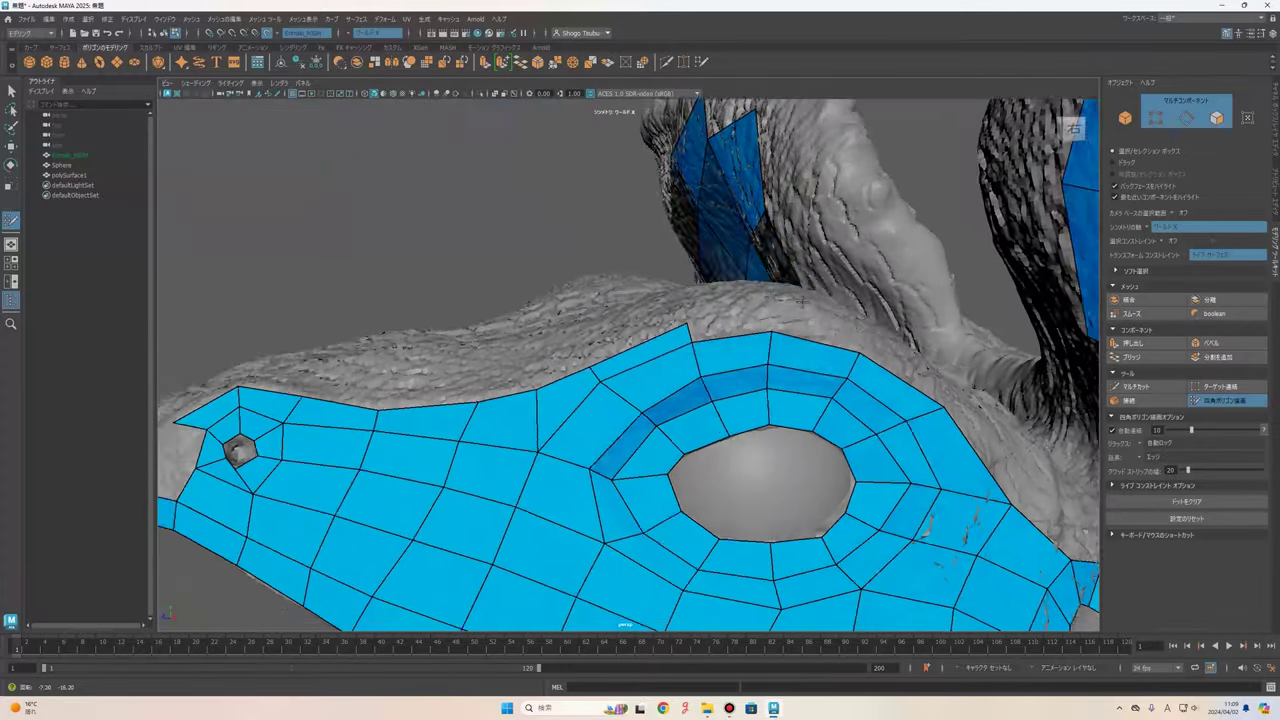
pyautogui.moveTo(807, 328)
pyautogui.keyDown('alt'); pyautogui.mouseDown()
pyautogui.moveTo(729, 311)
pyautogui.moveTo(760, 360)
pyautogui.mouseUp(); pyautogui.keyUp('alt')
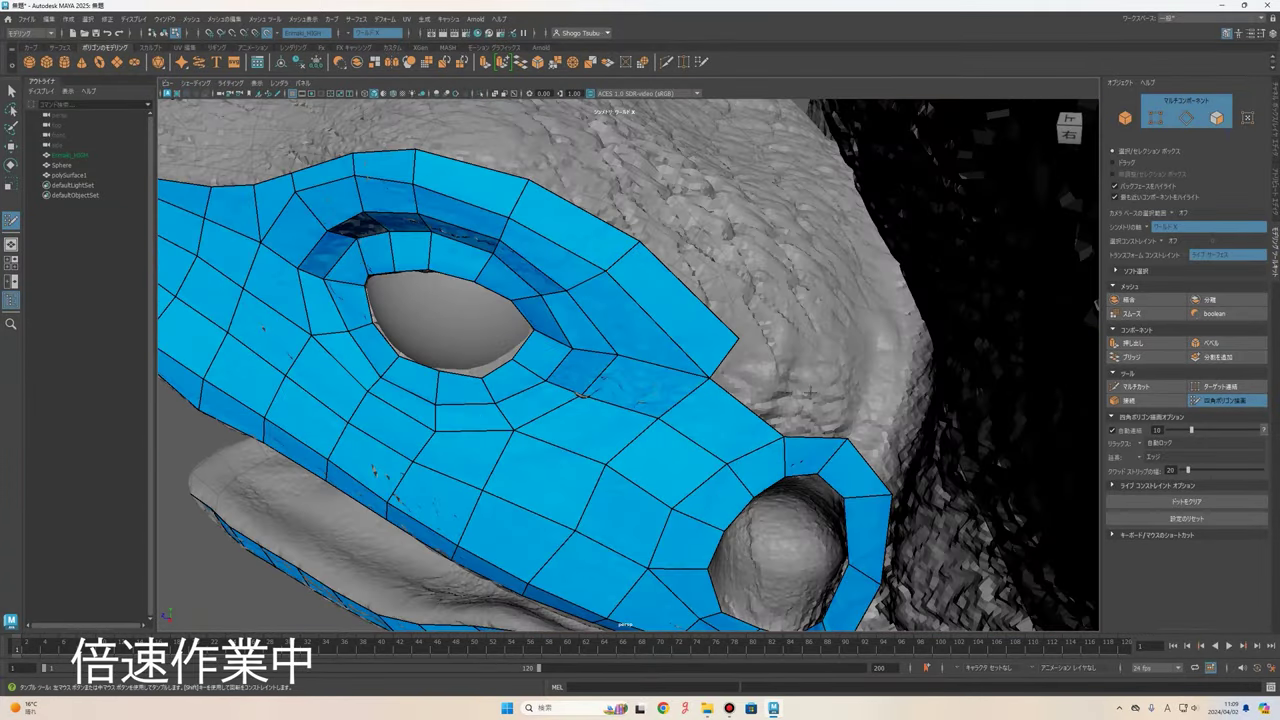
# - Create a new quad beside the nostril
pyautogui.moveTo(820, 420)
pyautogui.keyDown('alt'); pyautogui.mouseDown()
pyautogui.moveTo(837, 397)
pyautogui.moveTo(624, 353)
pyautogui.mouseUp(); pyautogui.keyUp('alt')
pyautogui.scroll(-5, 824, 424)
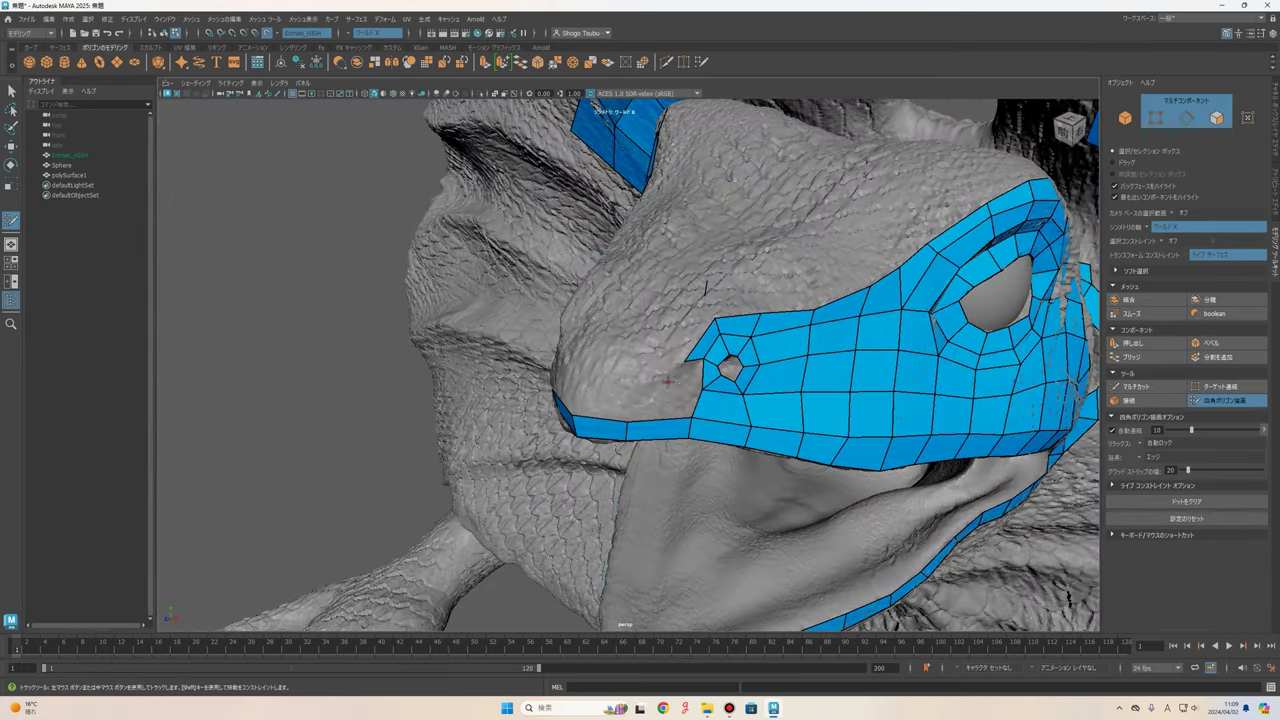
pyautogui.scroll(3, 655, 378)
pyautogui.keyDown('shift'); pyautogui.click(637, 362); pyautogui.keyUp('shift')
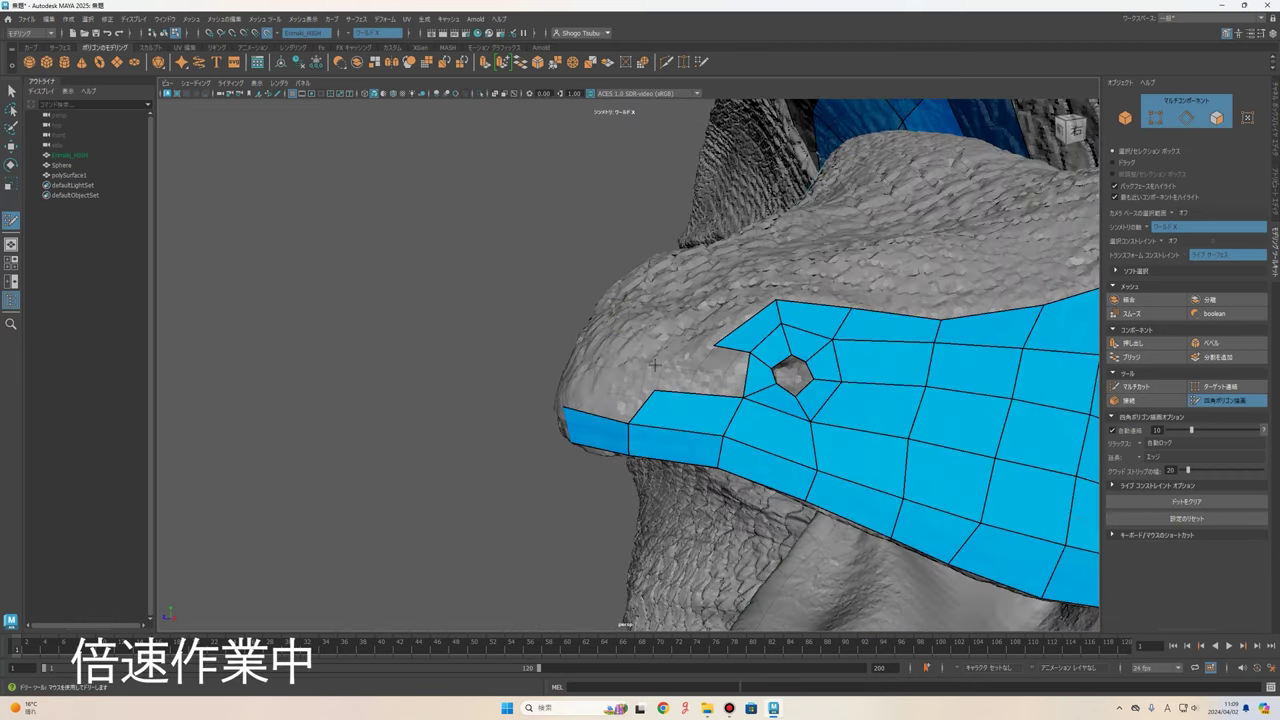
# - Snap a mask vertex onto the snout surface and fill the gap at the mask's front edge
pyautogui.keyDown('alt'); pyautogui.moveTo(655, 365); pyautogui.dragTo(693, 353); pyautogui.keyUp('alt')
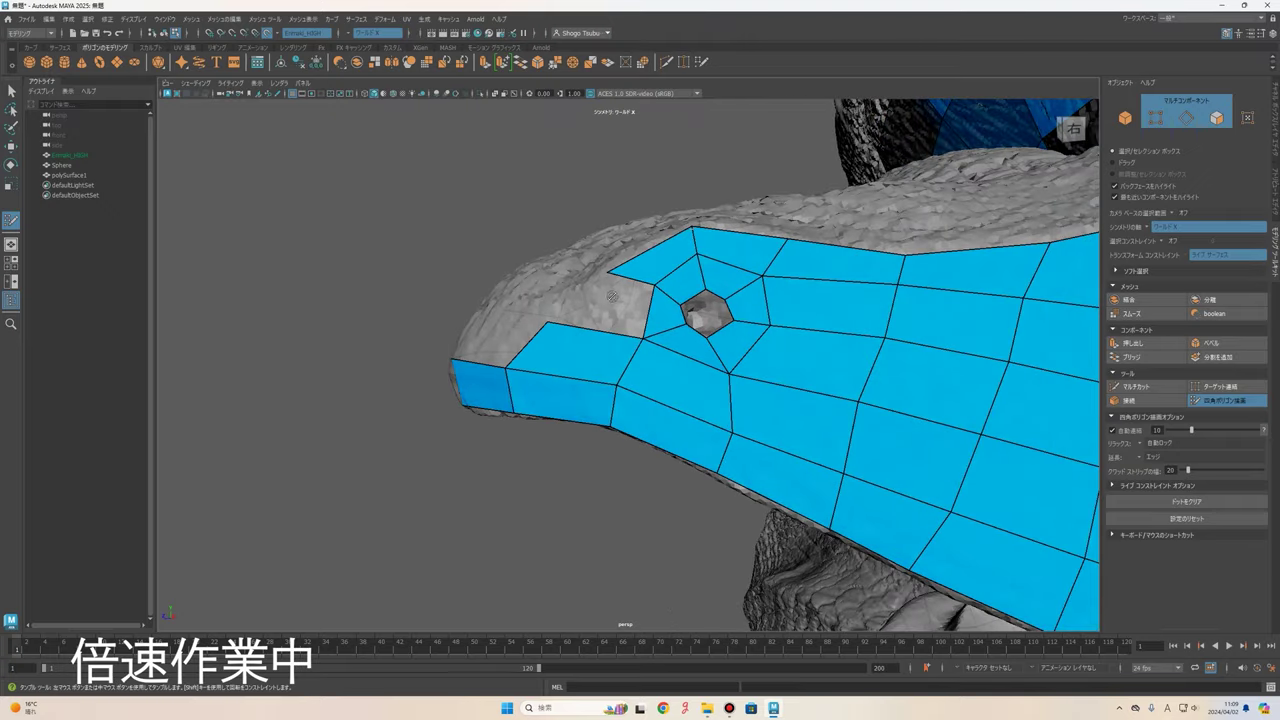
pyautogui.moveTo(612, 296)
pyautogui.keyDown('alt'); pyautogui.mouseDown()
pyautogui.moveTo(700, 390)
pyautogui.moveTo(634, 320)
pyautogui.moveTo(680, 417)
pyautogui.mouseUp(); pyautogui.keyUp('alt')
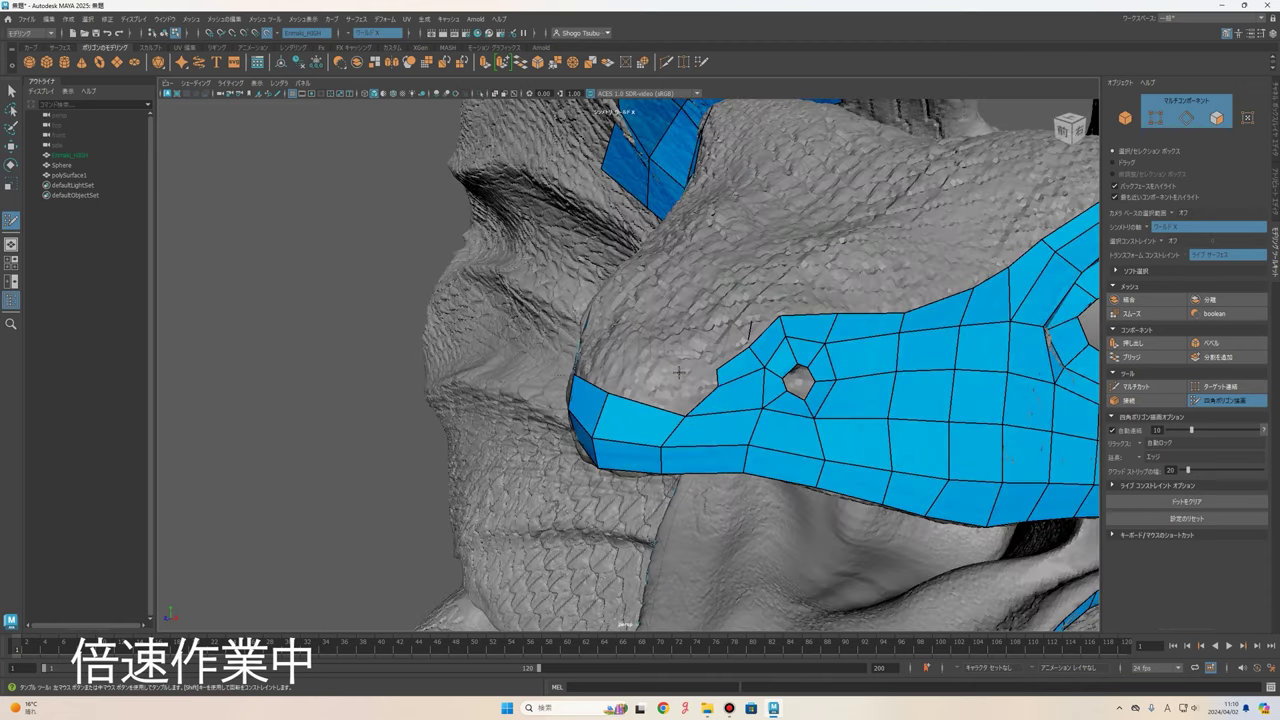
pyautogui.moveTo(679, 372)
pyautogui.keyDown('alt'); pyautogui.mouseDown()
pyautogui.moveTo(604, 373)
pyautogui.moveTo(701, 381)
pyautogui.moveTo(613, 388)
pyautogui.mouseUp(); pyautogui.keyUp('alt')
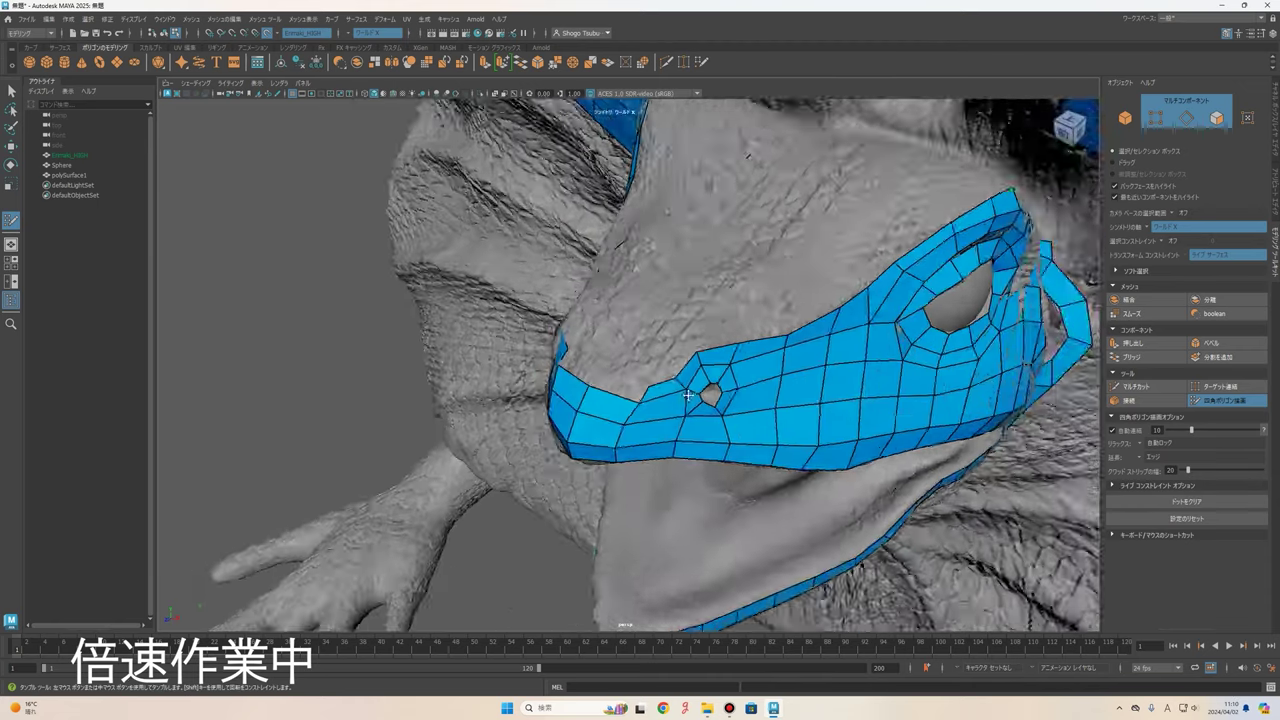
pyautogui.scroll(3, 578, 395)
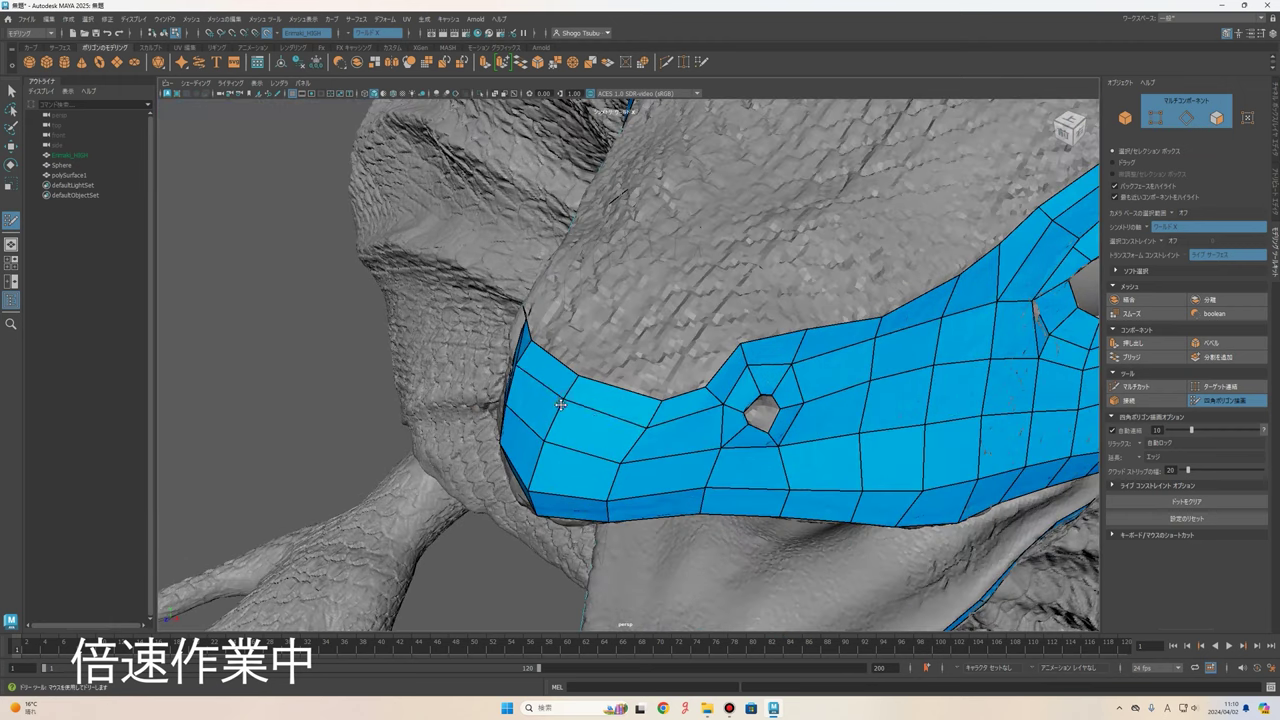
pyautogui.scroll(3, 578, 395)
pyautogui.moveTo(461, 469); pyautogui.dragTo(428, 492)
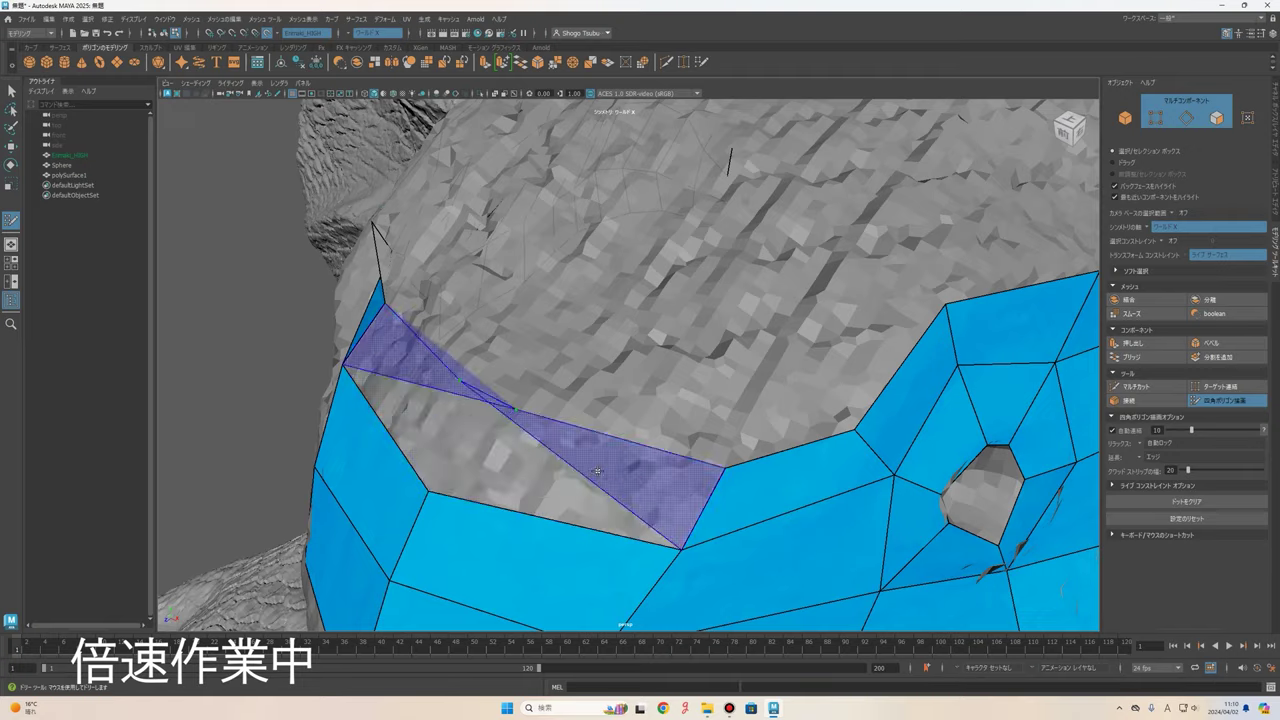
pyautogui.keyDown('shift'); pyautogui.click(529, 417); pyautogui.keyUp('shift')
pyautogui.moveTo(487, 396)
pyautogui.keyDown('alt'); pyautogui.mouseDown()
pyautogui.moveTo(640, 390)
pyautogui.moveTo(630, 380)
pyautogui.moveTo(620, 390)
pyautogui.moveTo(644, 391)
pyautogui.moveTo(736, 312)
pyautogui.mouseUp(); pyautogui.keyUp('alt')
pyautogui.scroll(2, 668, 387)
pyautogui.scroll(1, 668, 387)
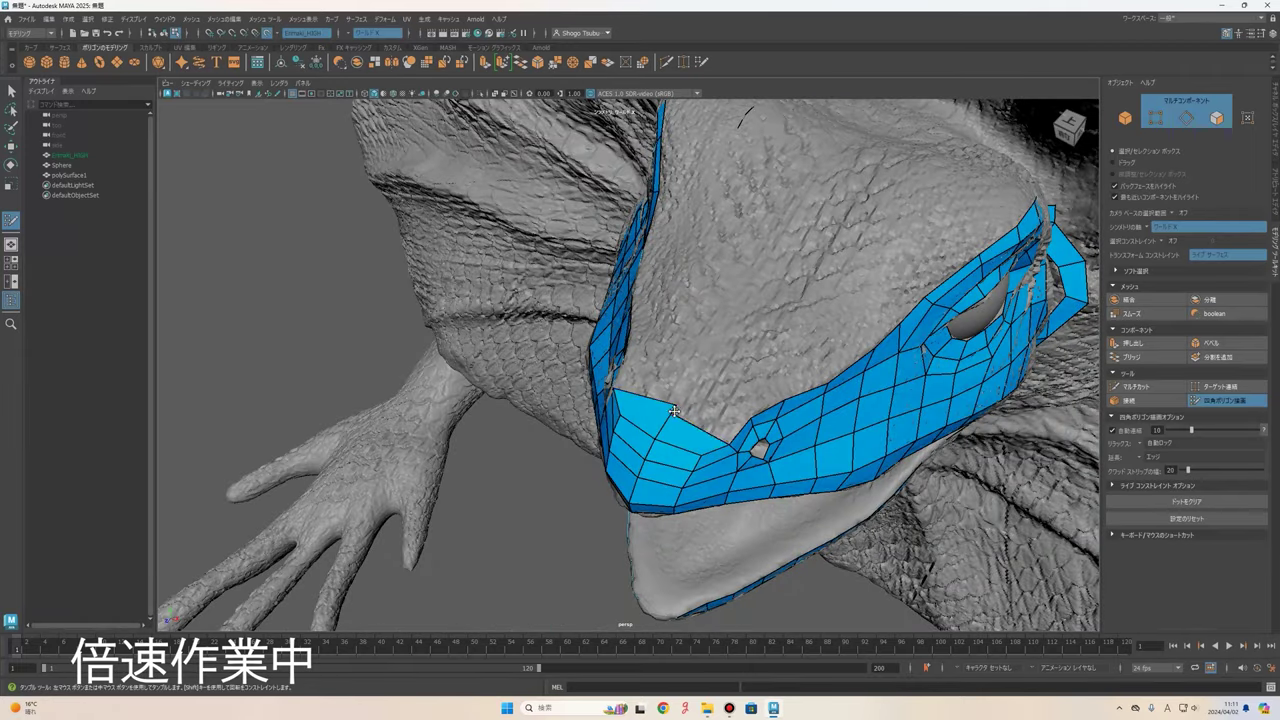
# - Fill the gap at the mask's lower-left bend and a new quad row above its upper border
pyautogui.keyDown('alt'); pyautogui.moveTo(700, 426); pyautogui.dragTo(776, 471, button='right'); pyautogui.keyUp('alt')
pyautogui.keyDown('shift'); pyautogui.click(700, 470); pyautogui.keyUp('shift')
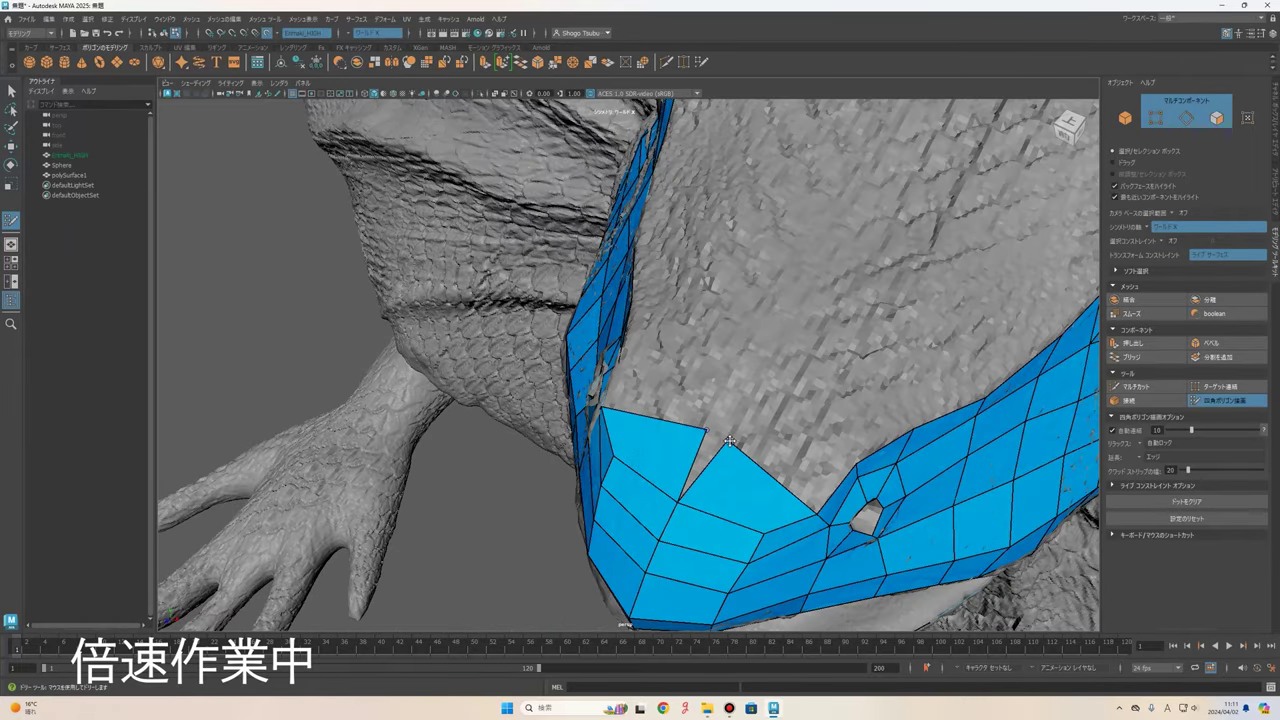
pyautogui.moveTo(714, 452)
pyautogui.keyDown('alt'); pyautogui.mouseDown()
pyautogui.moveTo(760, 456)
pyautogui.moveTo(733, 343)
pyautogui.mouseUp(); pyautogui.keyUp('alt')
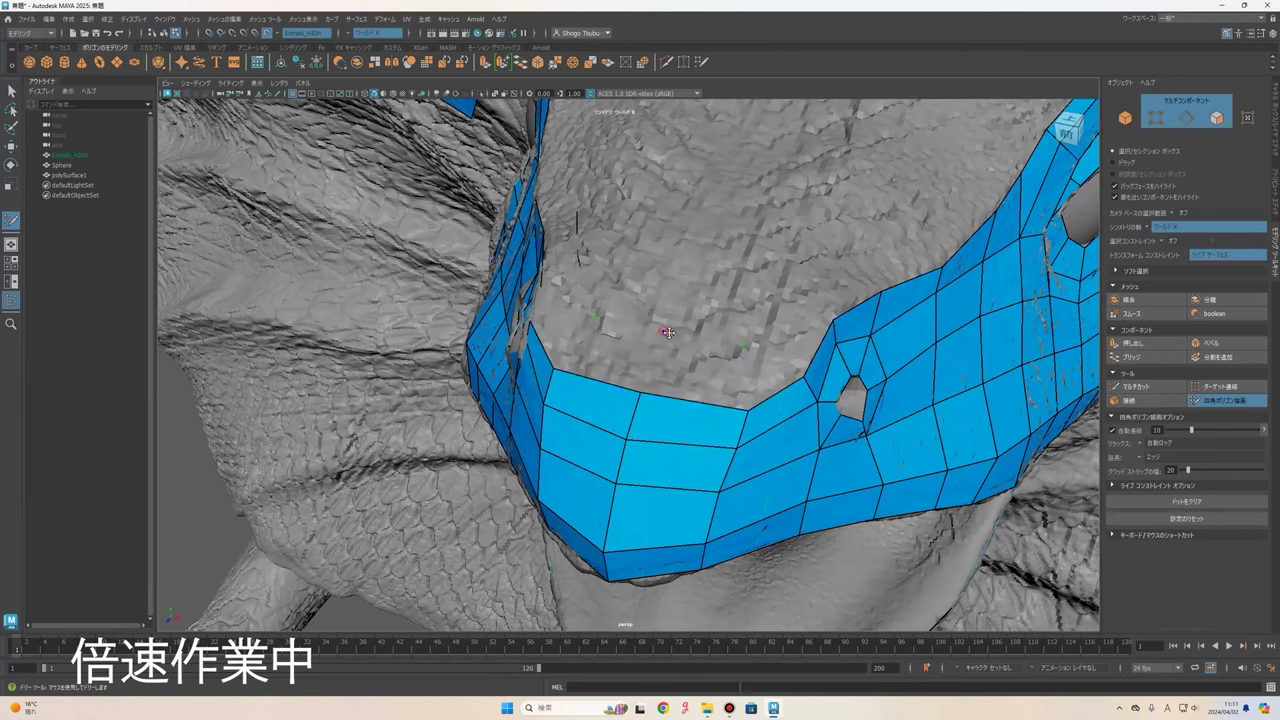
pyautogui.keyDown('shift'); pyautogui.click(683, 366); pyautogui.keyUp('shift')
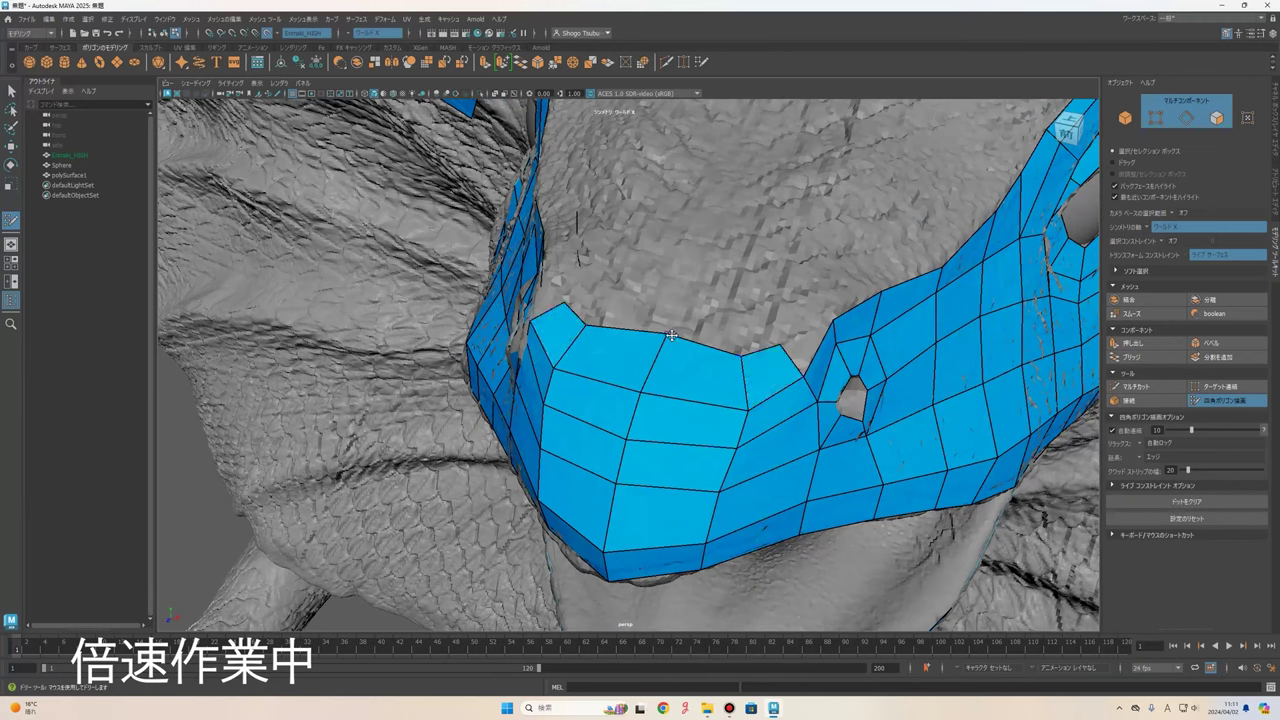
pyautogui.moveTo(780, 357)
pyautogui.keyDown('alt'); pyautogui.mouseDown()
pyautogui.moveTo(681, 410)
pyautogui.moveTo(833, 351)
pyautogui.mouseUp(); pyautogui.keyUp('alt')
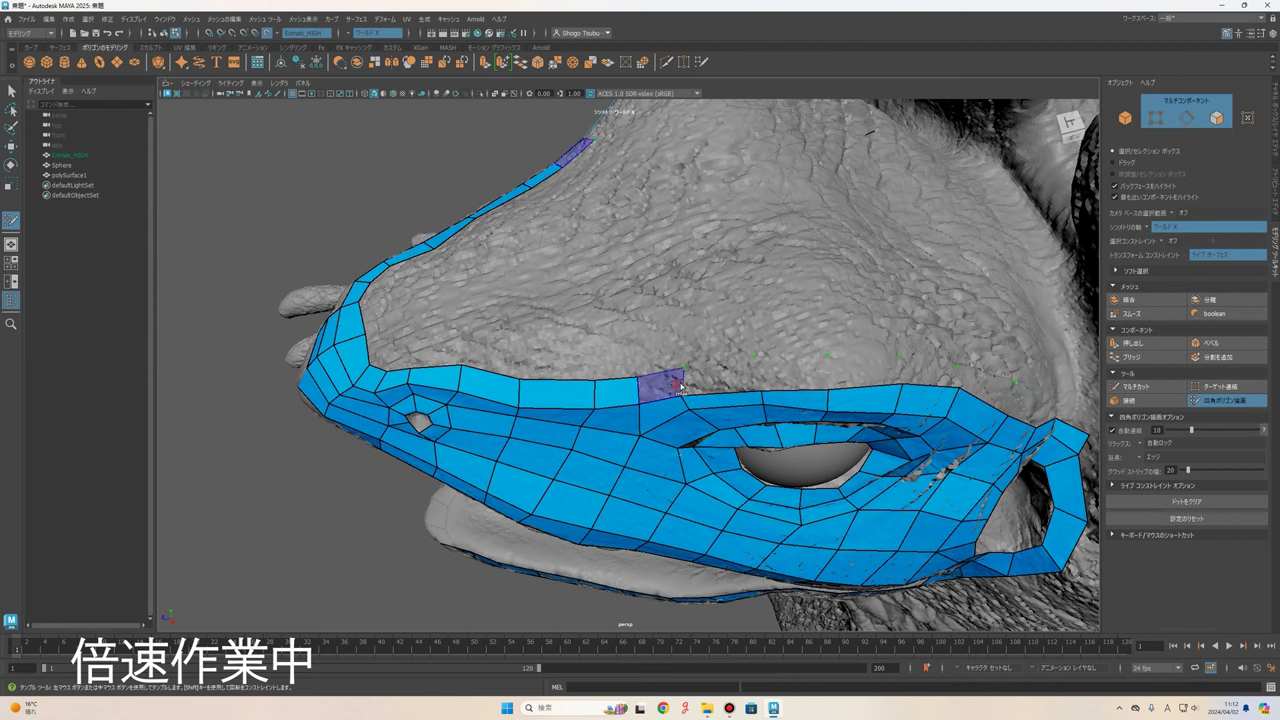
# - Fill quad rows up the nose bridge, closing the centre gap between both side strips
pyautogui.moveTo(648, 398)
pyautogui.mouseDown()
pyautogui.moveTo(960, 385)
pyautogui.moveTo(639, 404)
pyautogui.mouseUp()
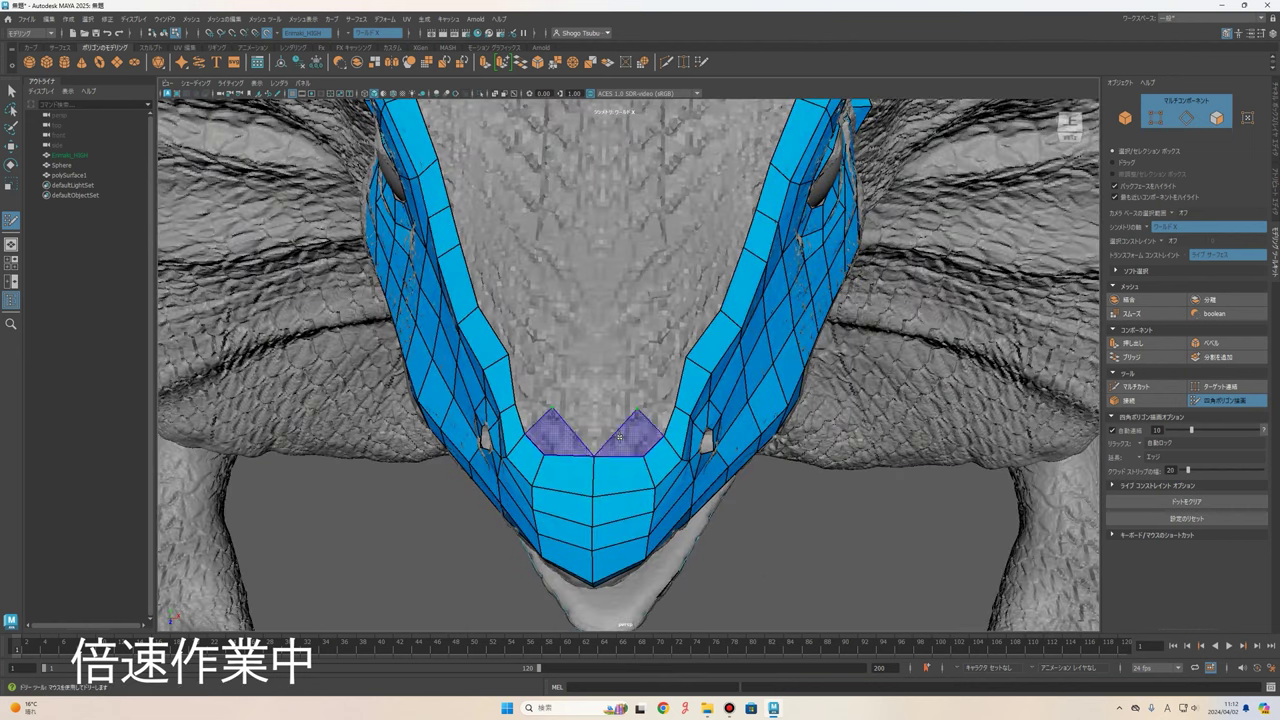
pyautogui.keyDown('shift'); pyautogui.click(640, 405); pyautogui.keyUp('shift')
pyautogui.keyDown('shift'); pyautogui.click(641, 407); pyautogui.keyUp('shift')
pyautogui.scroll(-2, 641, 408)
pyautogui.keyDown('alt'); pyautogui.moveTo(641, 408); pyautogui.dragTo(639, 432, button='middle'); pyautogui.keyUp('alt')
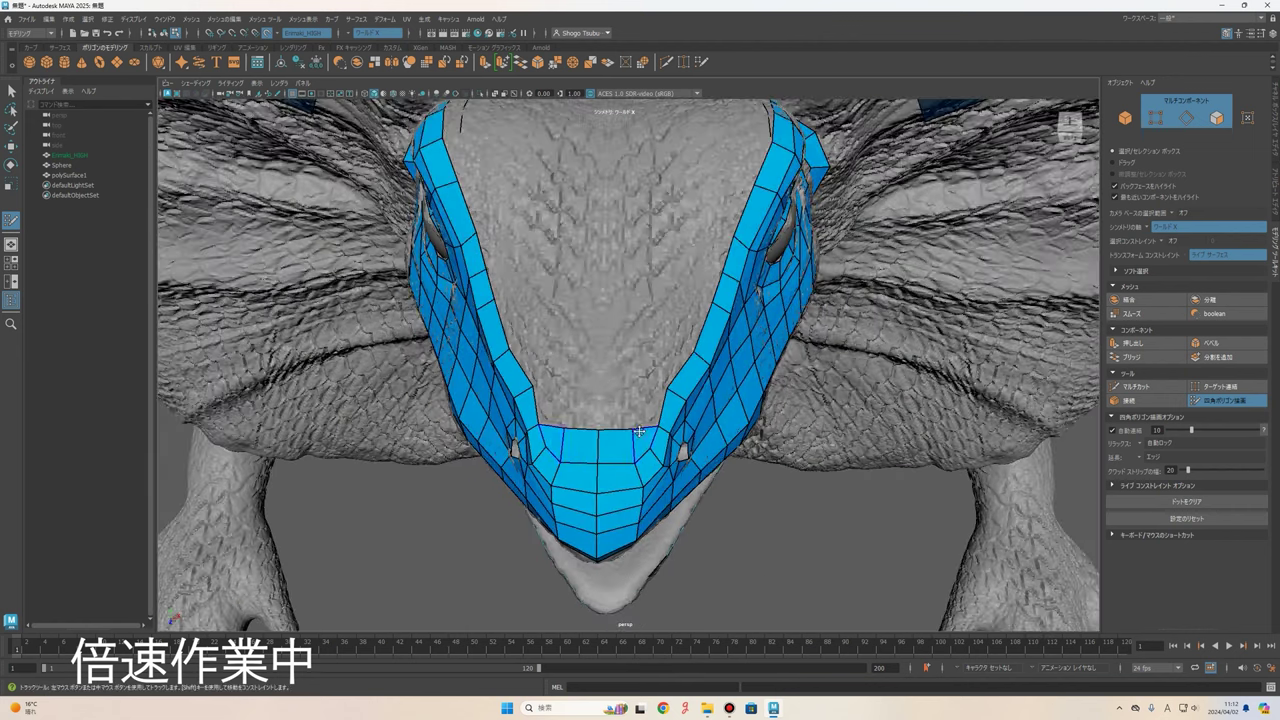
pyautogui.keyDown('shift'); pyautogui.click(600, 410); pyautogui.keyUp('shift')
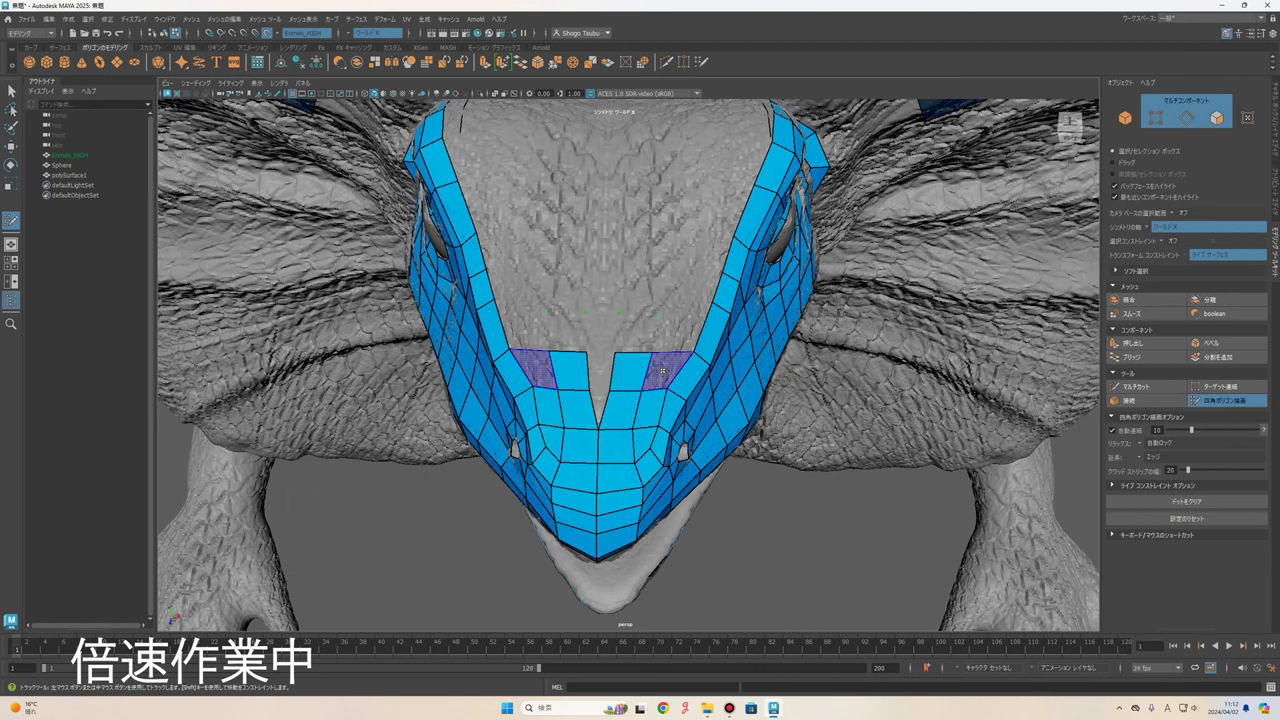
pyautogui.keyDown('shift'); pyautogui.click(560, 360); pyautogui.keyUp('shift')
pyautogui.keyDown('shift'); pyautogui.click(650, 330); pyautogui.keyUp('shift')
pyautogui.keyDown('shift'); pyautogui.click(607, 315); pyautogui.keyUp('shift')
pyautogui.keyDown('shift'); pyautogui.click(604, 340); pyautogui.keyUp('shift')
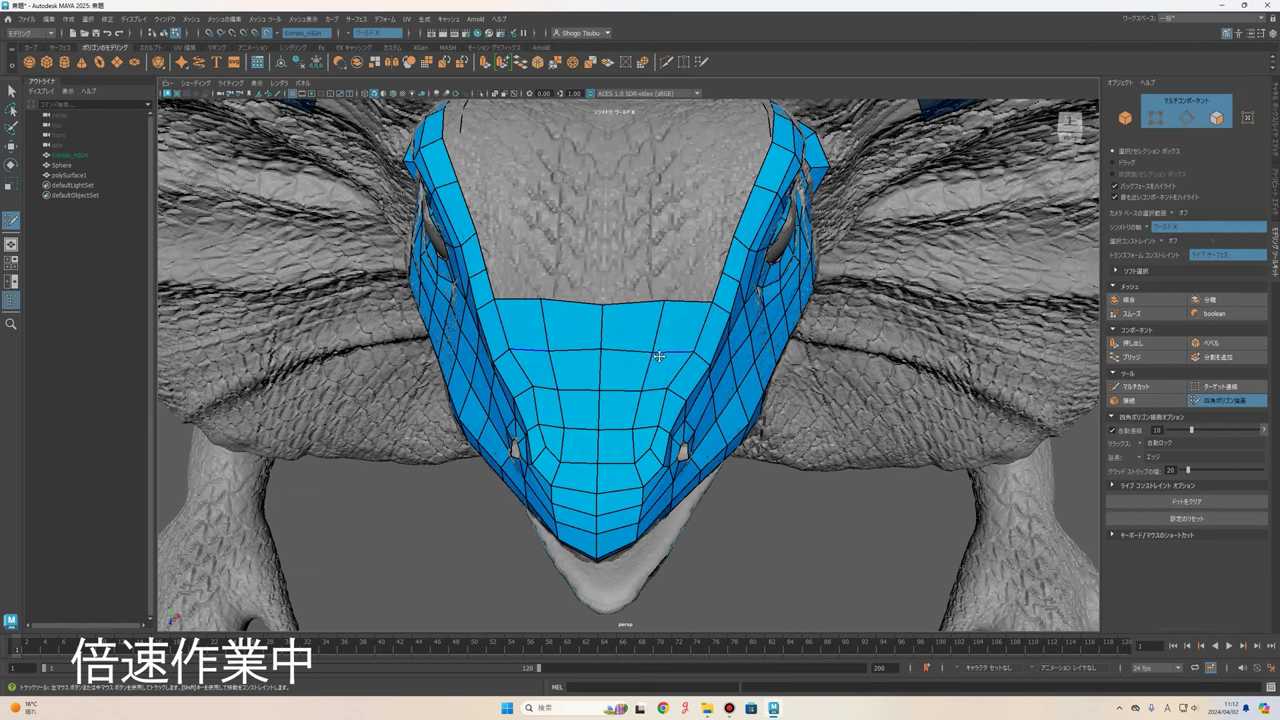
# - Add quads over the forehead and fill the V-shaped gap on the nose
pyautogui.moveTo(659, 356)
pyautogui.keyDown('alt'); pyautogui.mouseDown()
pyautogui.moveTo(560, 360)
pyautogui.moveTo(631, 351)
pyautogui.mouseUp(); pyautogui.keyUp('alt')
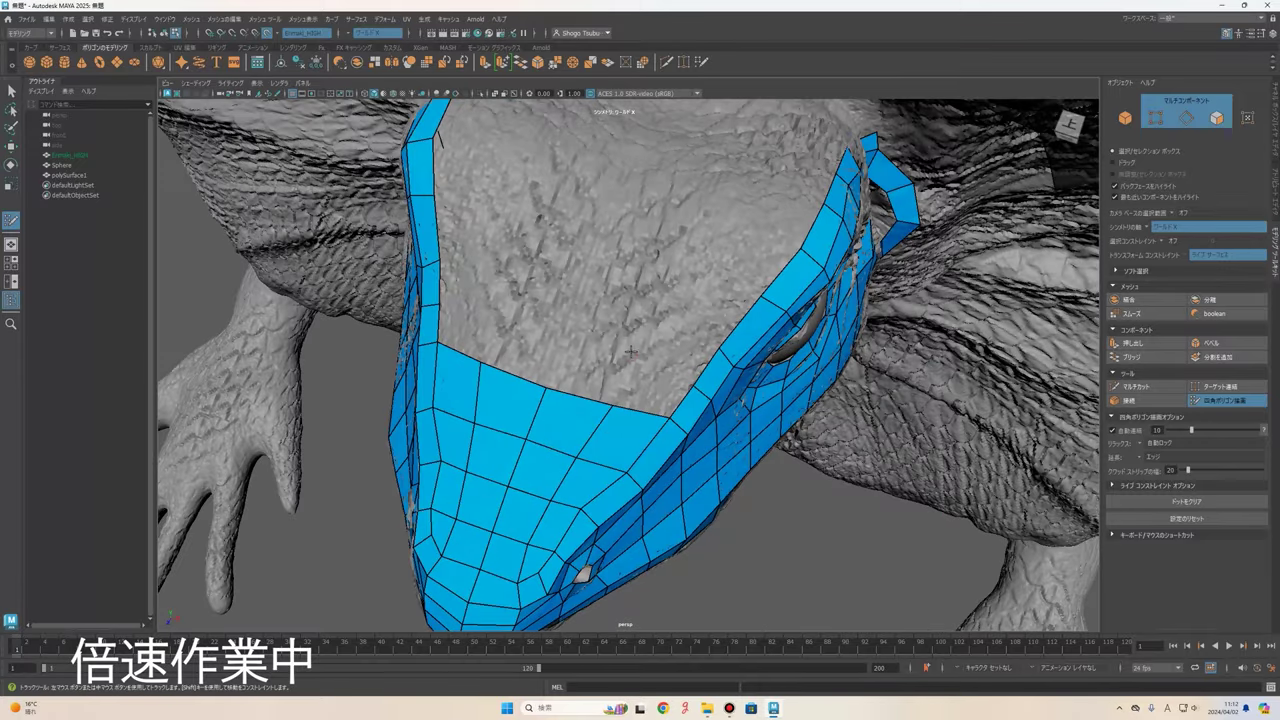
pyautogui.keyDown('shift'); pyautogui.click(560, 265); pyautogui.keyUp('shift')
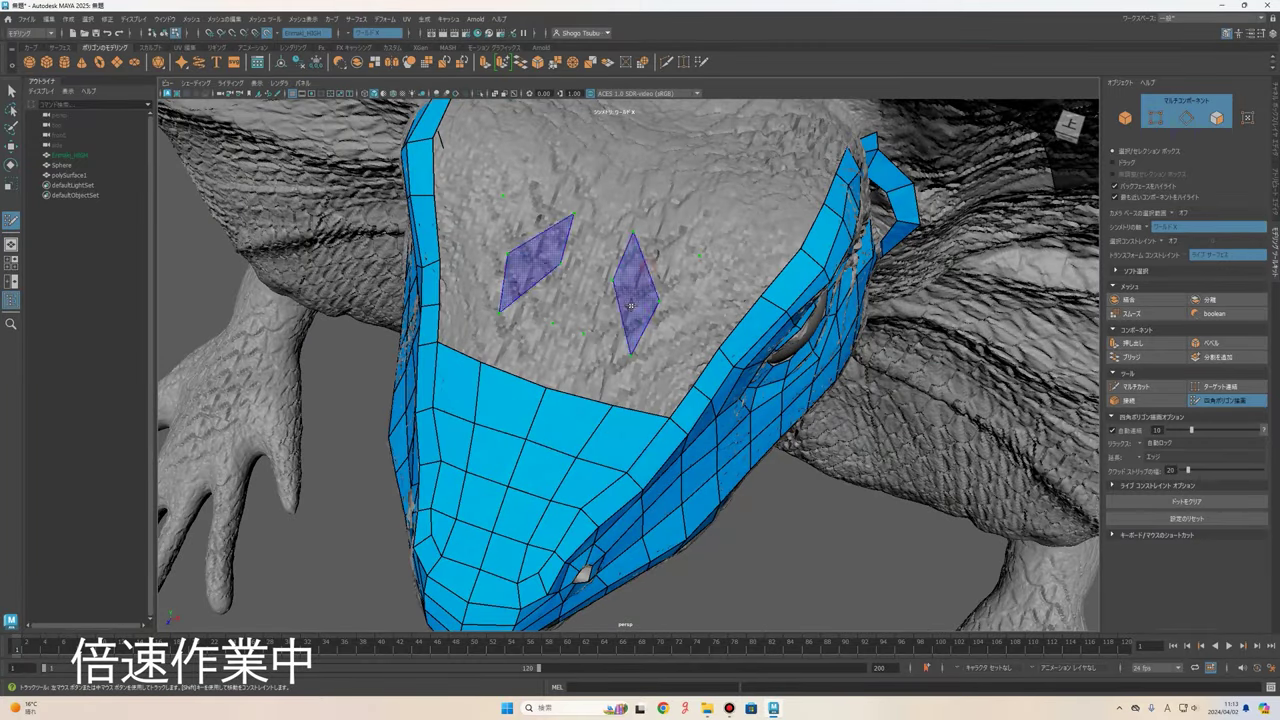
pyautogui.keyDown('shift'); pyautogui.click(600, 290); pyautogui.keyUp('shift')
pyautogui.keyDown('shift'); pyautogui.click(500, 250); pyautogui.keyUp('shift')
pyautogui.keyDown('shift'); pyautogui.click(661, 331); pyautogui.keyUp('shift')
pyautogui.keyDown('shift'); pyautogui.click(566, 340); pyautogui.keyUp('shift')
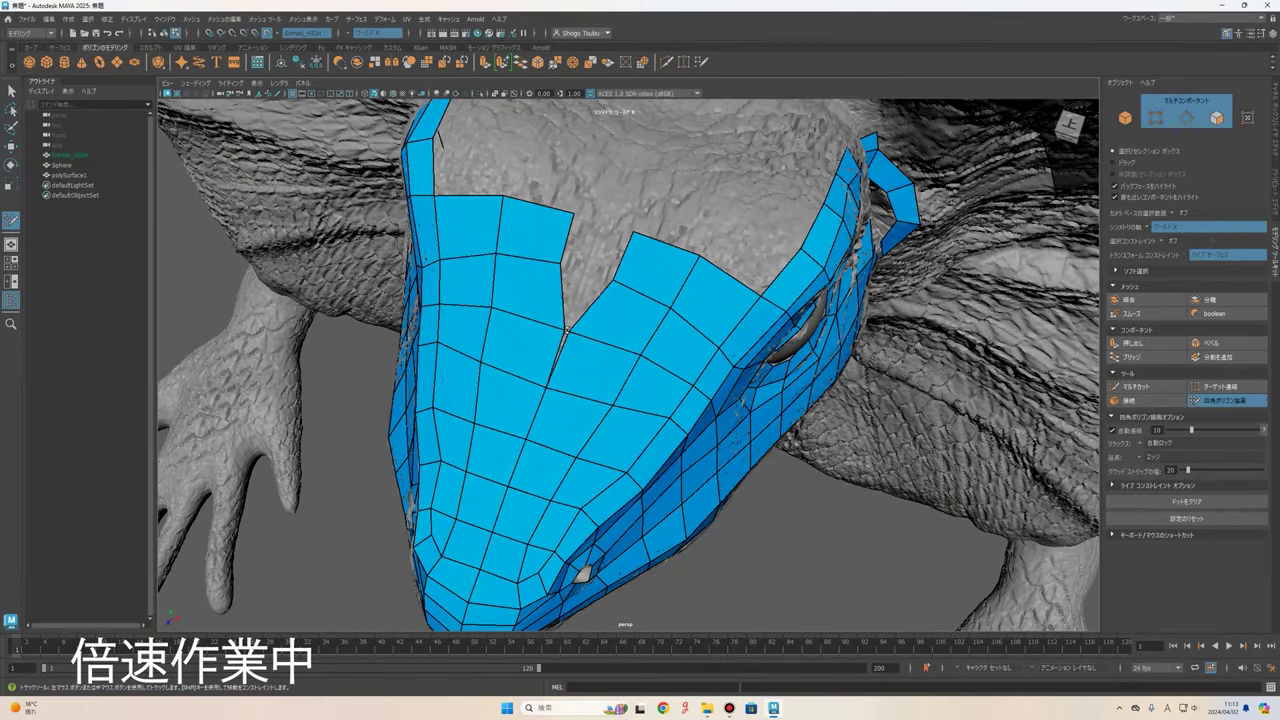
pyautogui.keyDown('shift'); pyautogui.click(590, 262); pyautogui.keyUp('shift')
# - Extend forehead quads back to the existing strip, filling the gap between strips
pyautogui.keyDown('alt'); pyautogui.moveTo(600, 270); pyautogui.dragTo(712, 273); pyautogui.keyUp('alt')
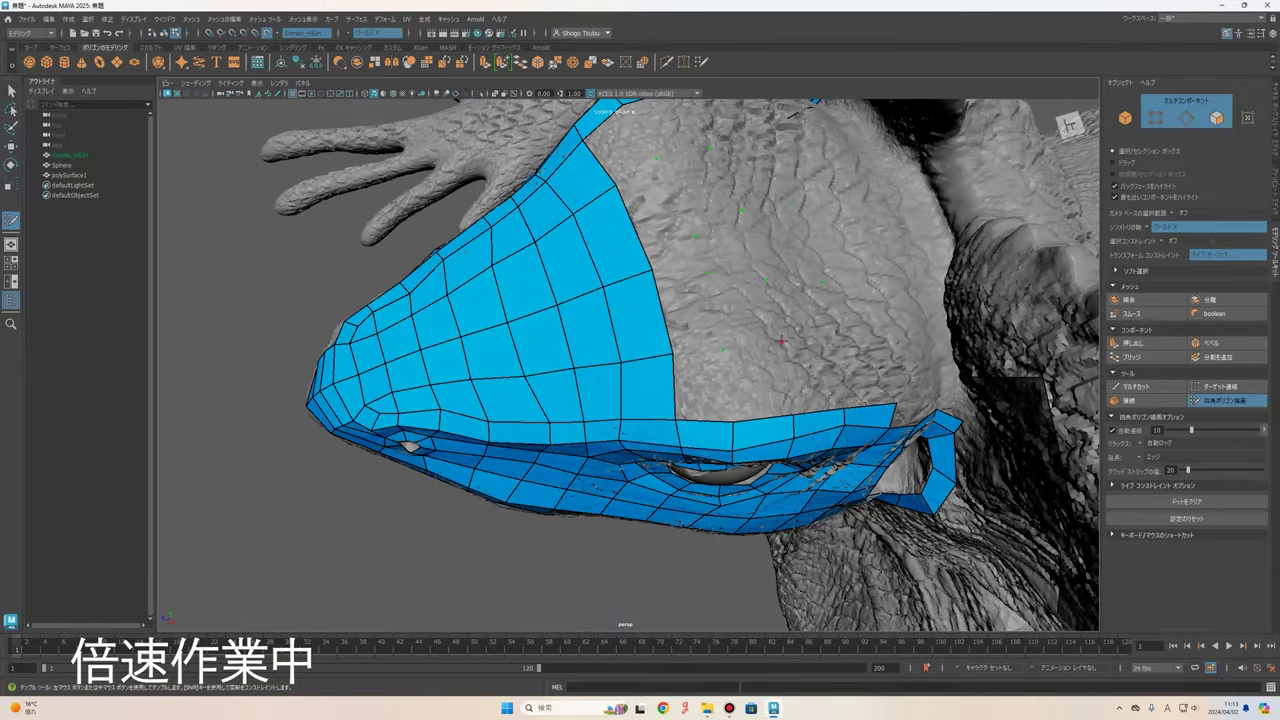
pyautogui.keyDown('shift'); pyautogui.click(858, 317); pyautogui.keyUp('shift')
pyautogui.keyDown('shift'); pyautogui.click(796, 165); pyautogui.keyUp('shift')
pyautogui.keyDown('shift'); pyautogui.click(866, 378); pyautogui.keyUp('shift')
pyautogui.keyDown('shift'); pyautogui.click(772, 312); pyautogui.keyUp('shift')
pyautogui.keyDown('shift'); pyautogui.click(700, 185); pyautogui.keyUp('shift')
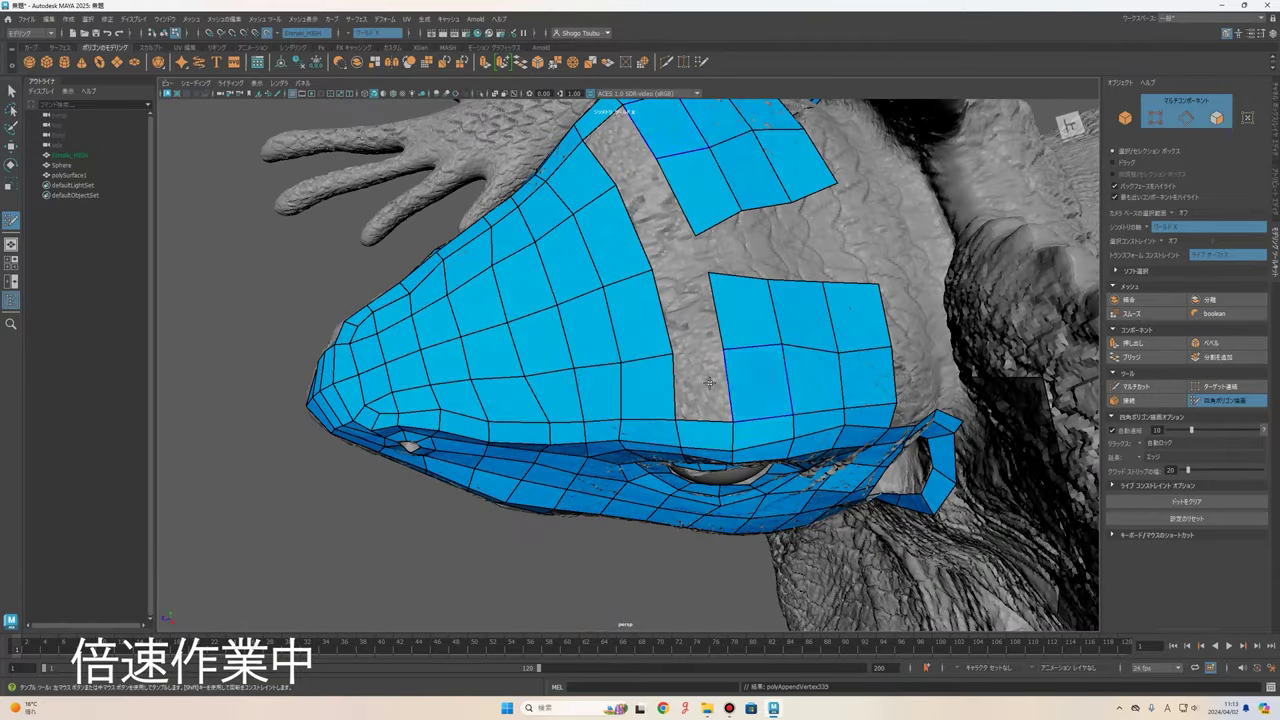
pyautogui.keyDown('shift'); pyautogui.click(690, 330); pyautogui.keyUp('shift')
pyautogui.keyDown('shift'); pyautogui.click(760, 235); pyautogui.keyUp('shift')
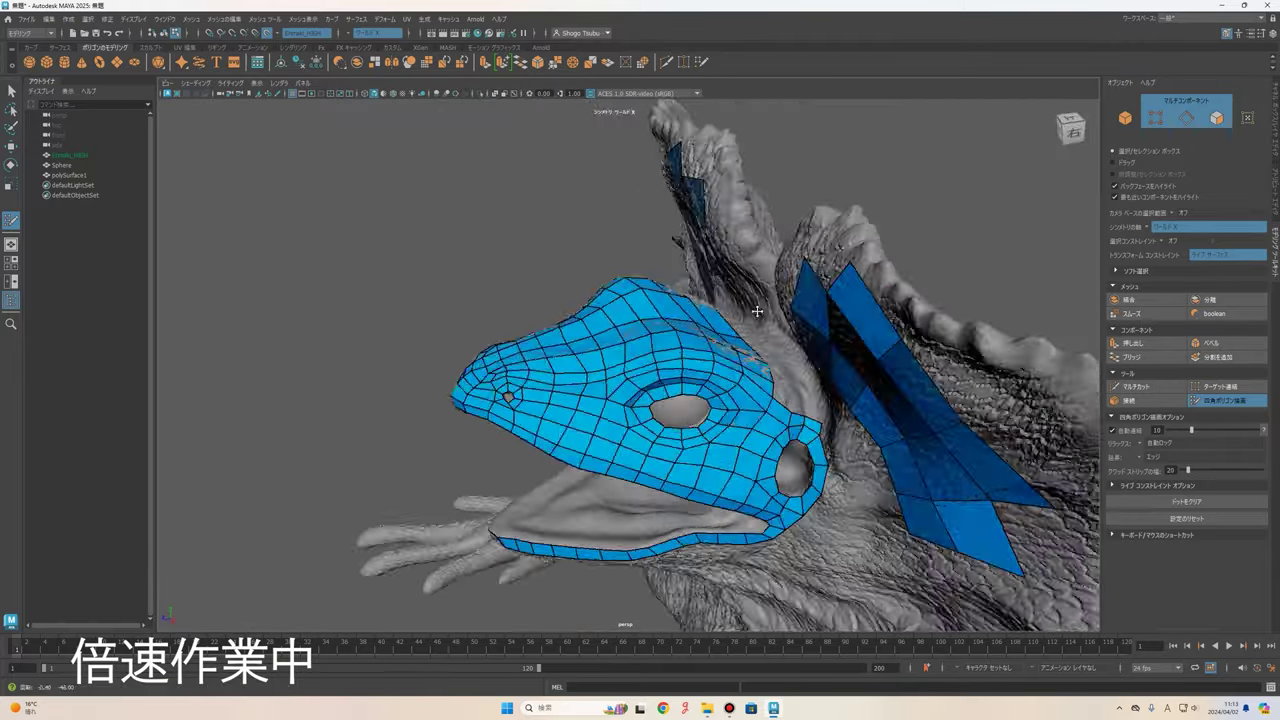
pyautogui.moveTo(780, 230)
pyautogui.keyDown('alt'); pyautogui.mouseDown()
pyautogui.moveTo(839, 141)
pyautogui.moveTo(696, 378)
pyautogui.mouseUp(); pyautogui.keyUp('alt')
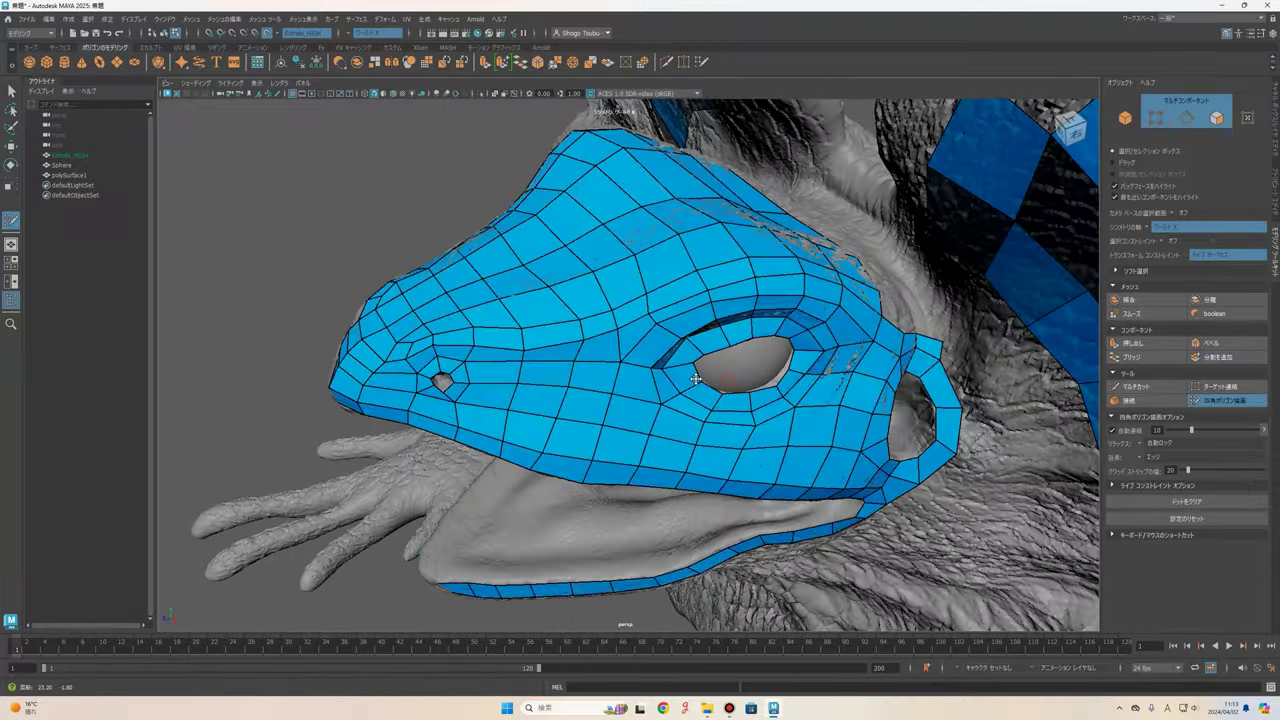
pyautogui.keyDown('alt'); pyautogui.moveTo(696, 378); pyautogui.dragTo(760, 370, button='right'); pyautogui.keyUp('alt')
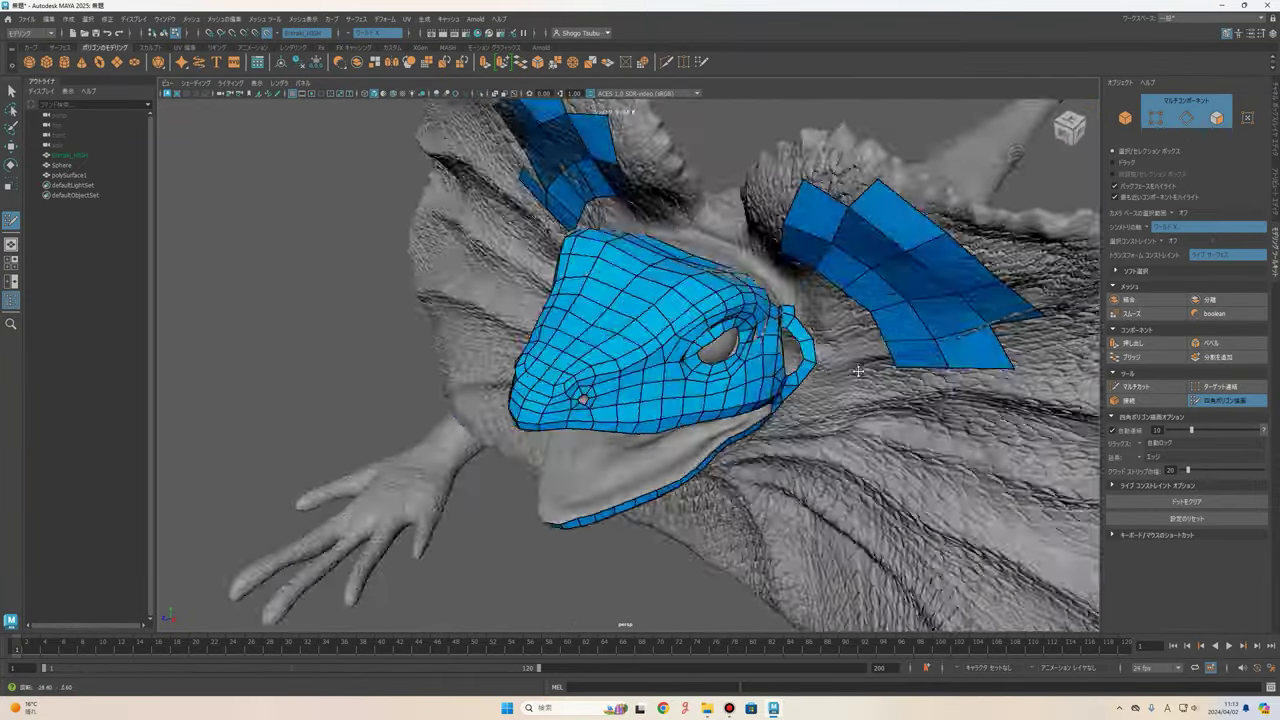
pyautogui.moveTo(770, 327)
pyautogui.keyDown('alt'); pyautogui.mouseDown()
pyautogui.moveTo(900, 360)
pyautogui.moveTo(737, 358)
pyautogui.mouseUp(); pyautogui.keyUp('alt')
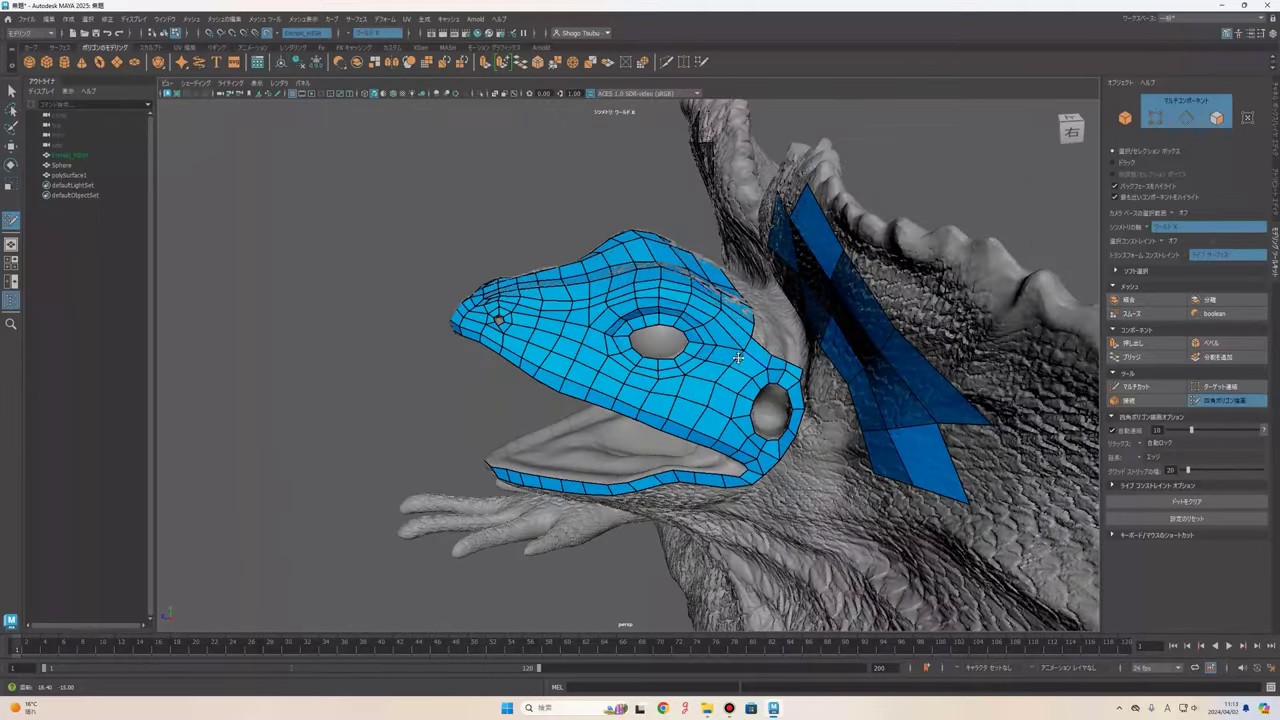
pyautogui.moveTo(678, 299)
pyautogui.keyDown('alt'); pyautogui.mouseDown()
pyautogui.moveTo(764, 358)
pyautogui.moveTo(338, 270)
pyautogui.mouseUp(); pyautogui.keyUp('alt')
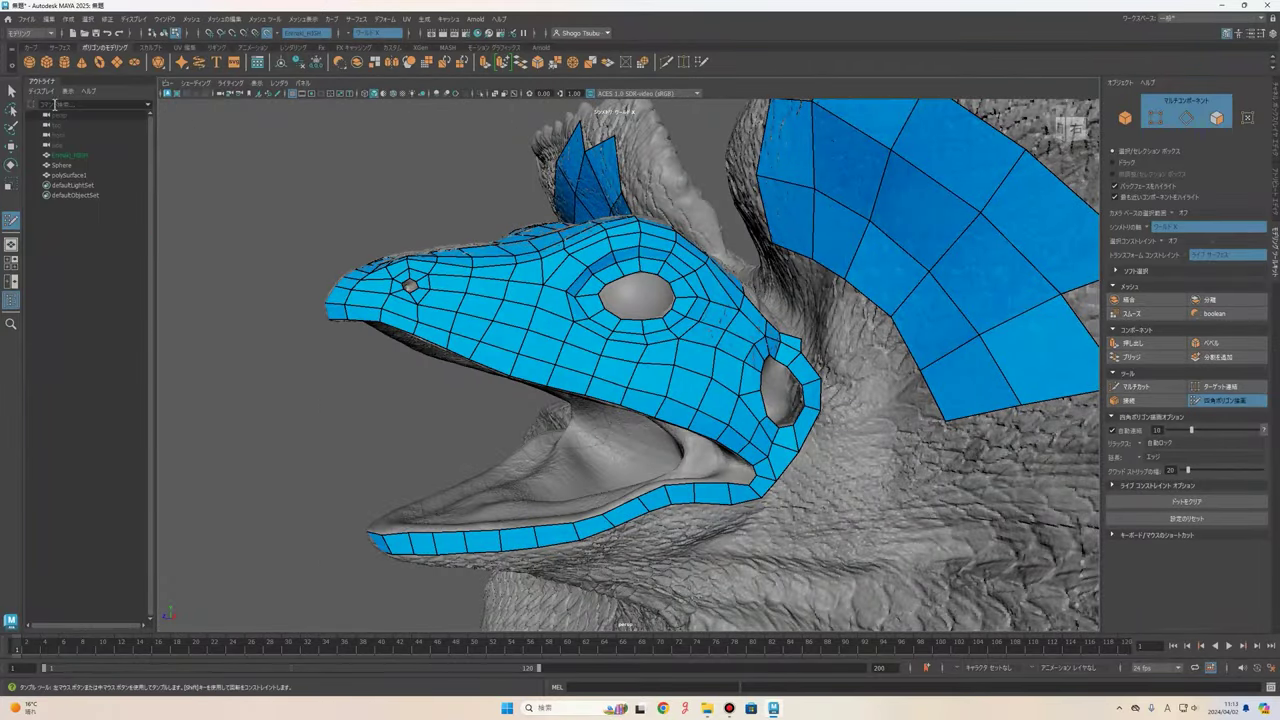
pyautogui.keyDown('alt'); pyautogui.moveTo(170, 170); pyautogui.dragTo(234, 188); pyautogui.keyUp('alt')
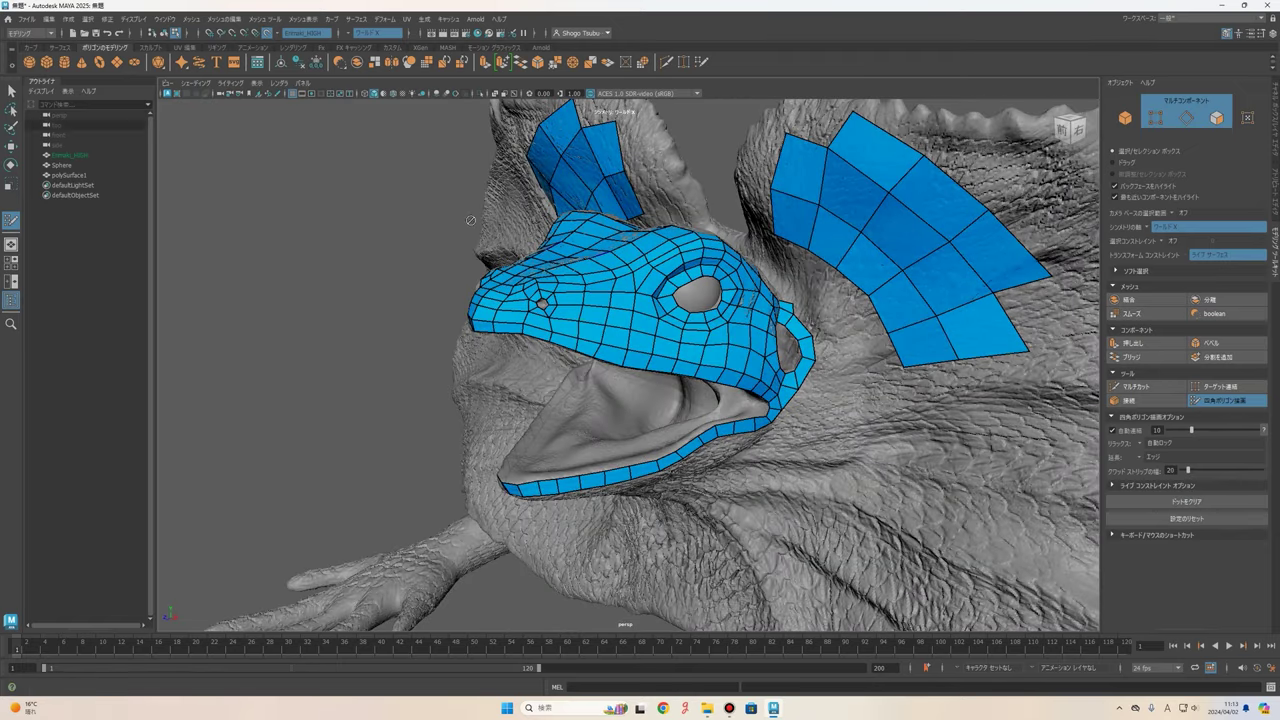
pyautogui.moveTo(620, 330)
pyautogui.keyDown('alt'); pyautogui.mouseDown()
pyautogui.moveTo(757, 316)
pyautogui.moveTo(655, 270)
pyautogui.mouseUp(); pyautogui.keyUp('alt')
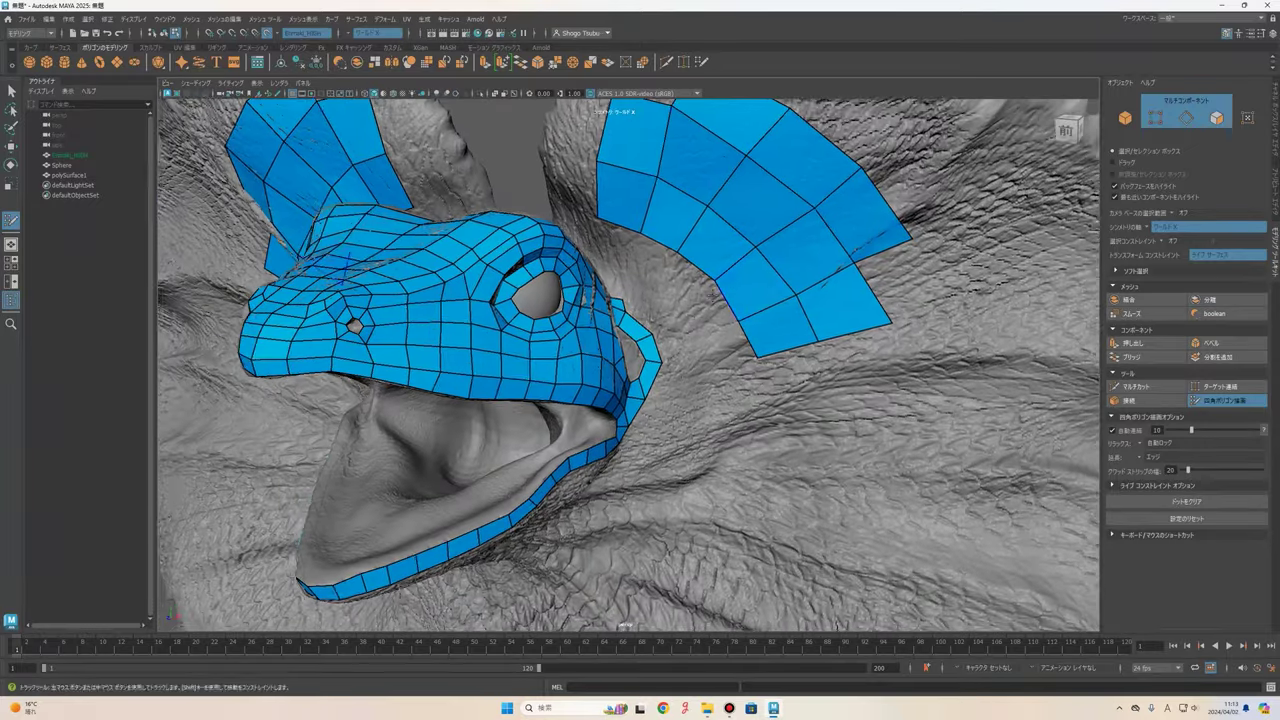
pyautogui.keyDown('alt'); pyautogui.moveTo(710, 296); pyautogui.dragTo(780, 320, button='right'); pyautogui.keyUp('alt')
pyautogui.keyDown('alt'); pyautogui.moveTo(649, 322); pyautogui.dragTo(692, 333, button='right'); pyautogui.keyUp('alt')
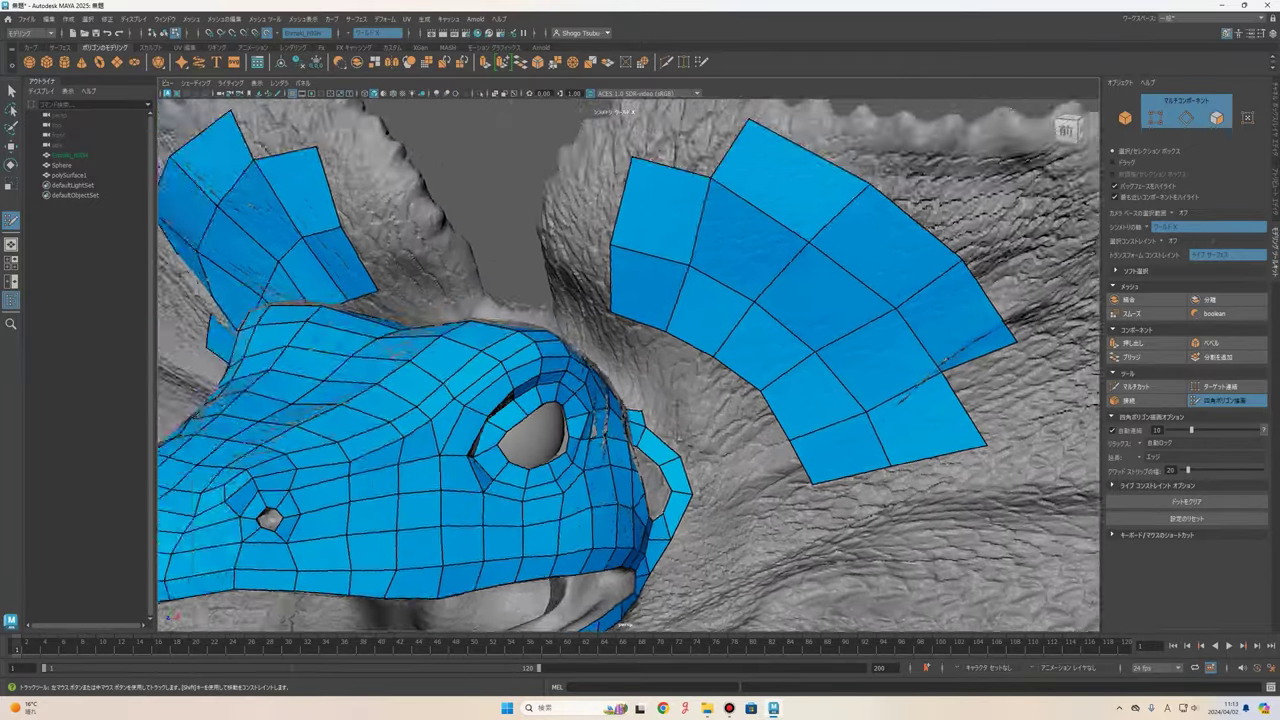
pyautogui.keyDown('alt'); pyautogui.moveTo(692, 333); pyautogui.dragTo(716, 341); pyautogui.keyUp('alt')
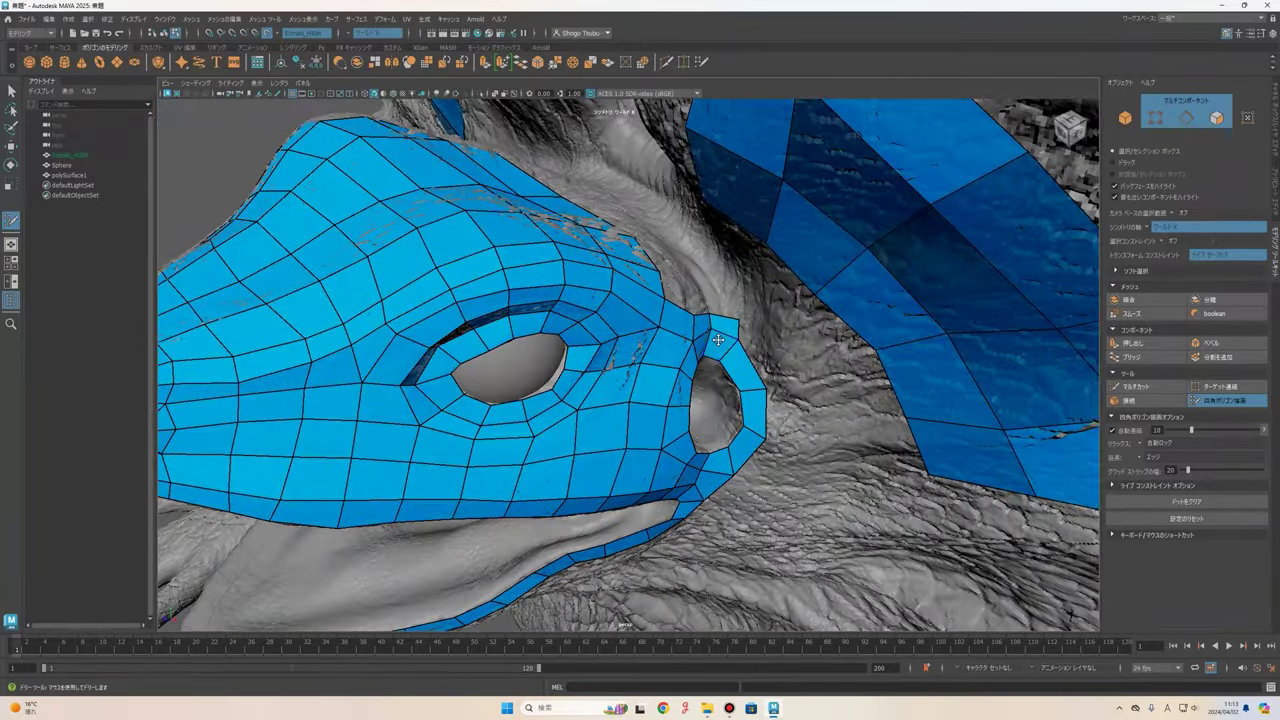
pyautogui.keyDown('alt'); pyautogui.moveTo(720, 340); pyautogui.dragTo(690, 342, button='right'); pyautogui.keyUp('alt')
pyautogui.keyDown('alt'); pyautogui.moveTo(690, 342); pyautogui.dragTo(757, 347); pyautogui.keyUp('alt')
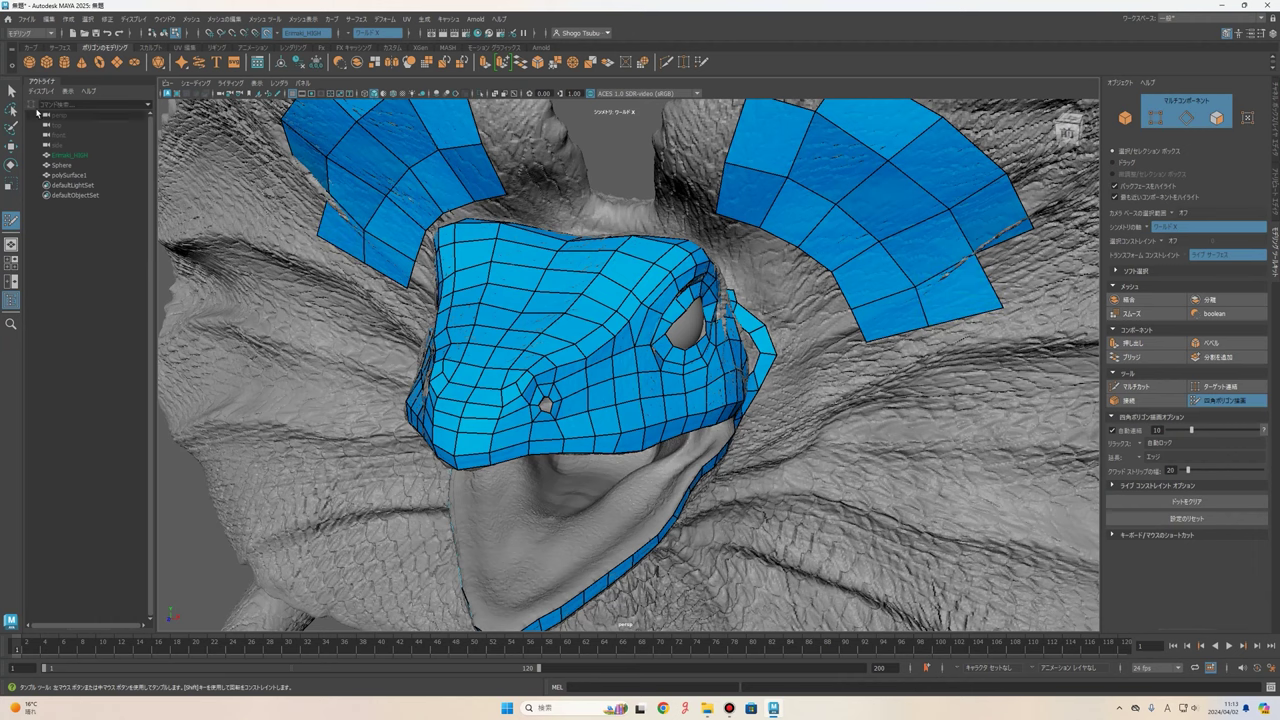
pyautogui.scroll(-3, 629, 364)
pyautogui.keyDown('alt'); pyautogui.moveTo(629, 364); pyautogui.dragTo(574, 300, button='middle'); pyautogui.keyUp('alt')
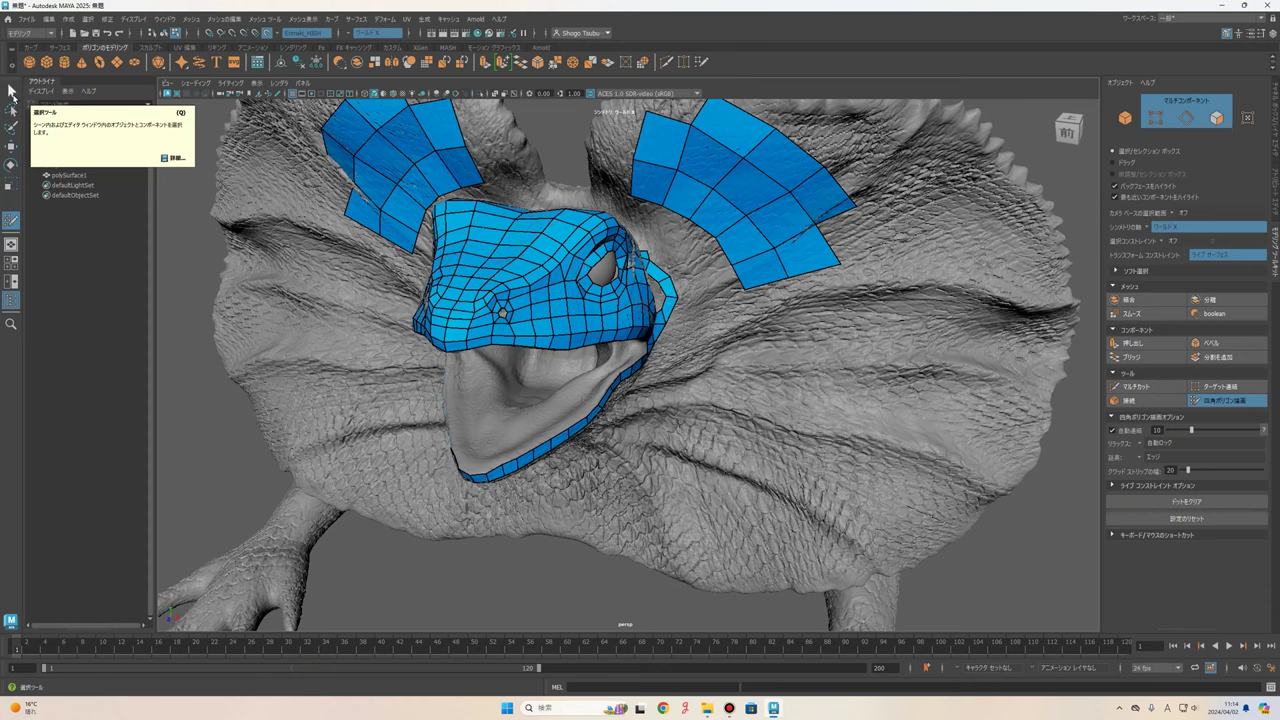
pyautogui.keyDown('alt'); pyautogui.moveTo(594, 289); pyautogui.dragTo(640, 320); pyautogui.keyUp('alt')
# - Save the scene as ritopo_01.mb inside the R06_erimaki folder on the Desktop
pyautogui.hotkey('ctrl', 'shift', 's')
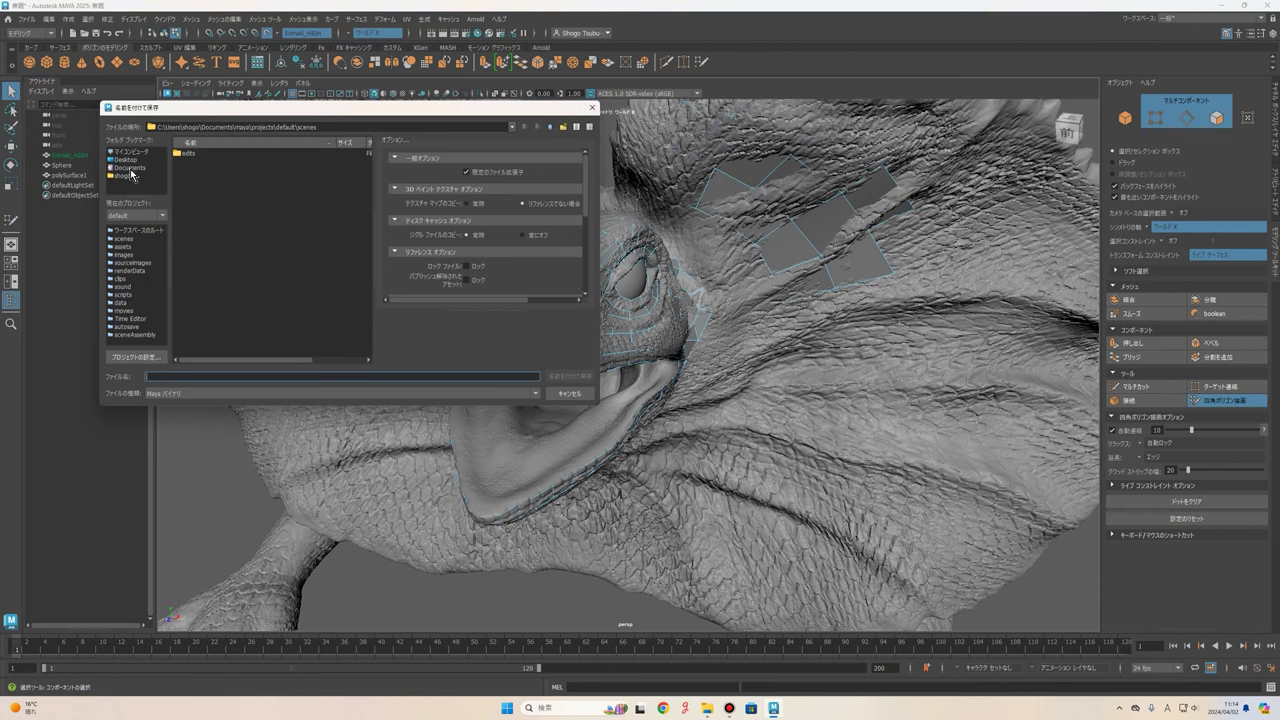
pyautogui.click(197, 376)
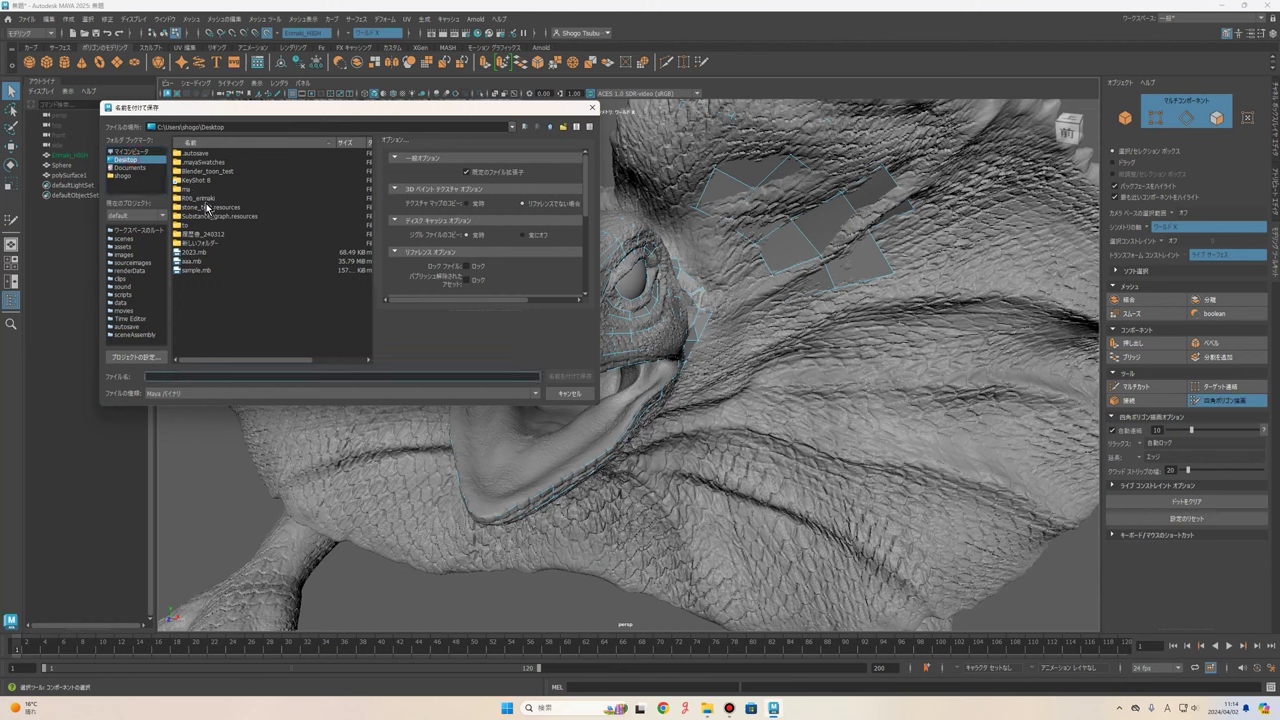
pyautogui.doubleClick(200, 198)
pyautogui.click(217, 376)
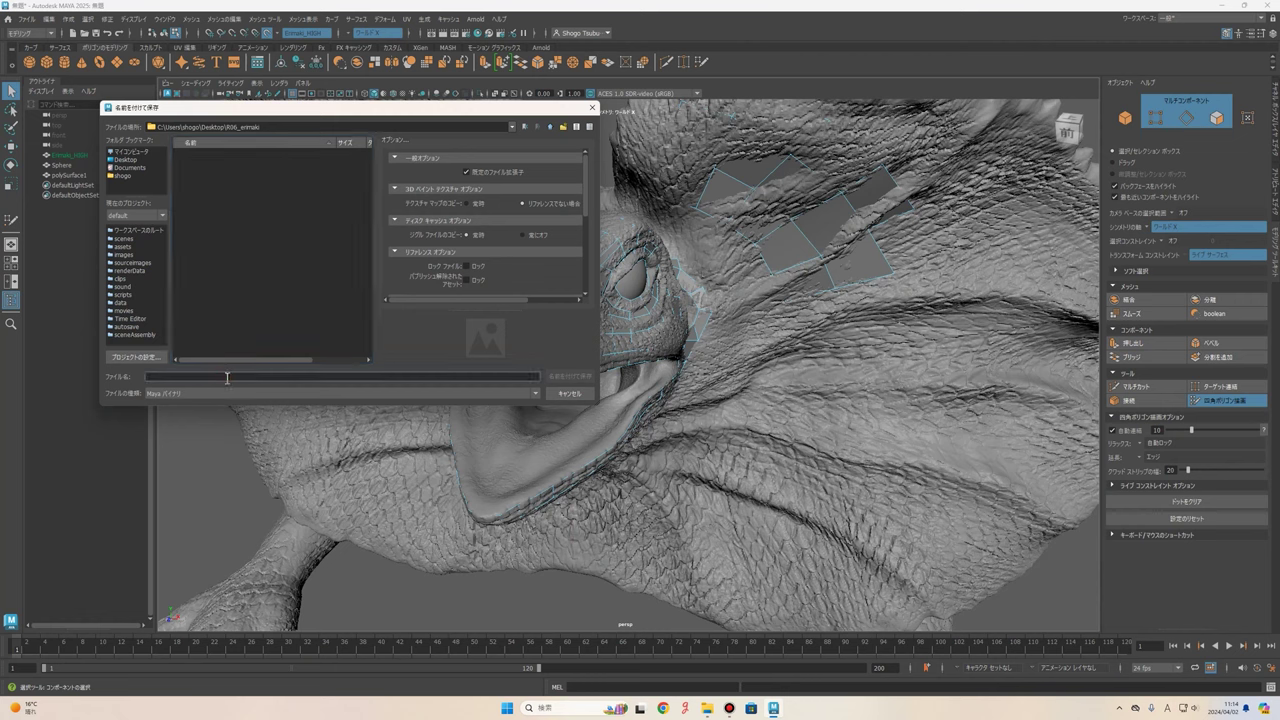
pyautogui.write('rb')
pyautogui.press('Return')
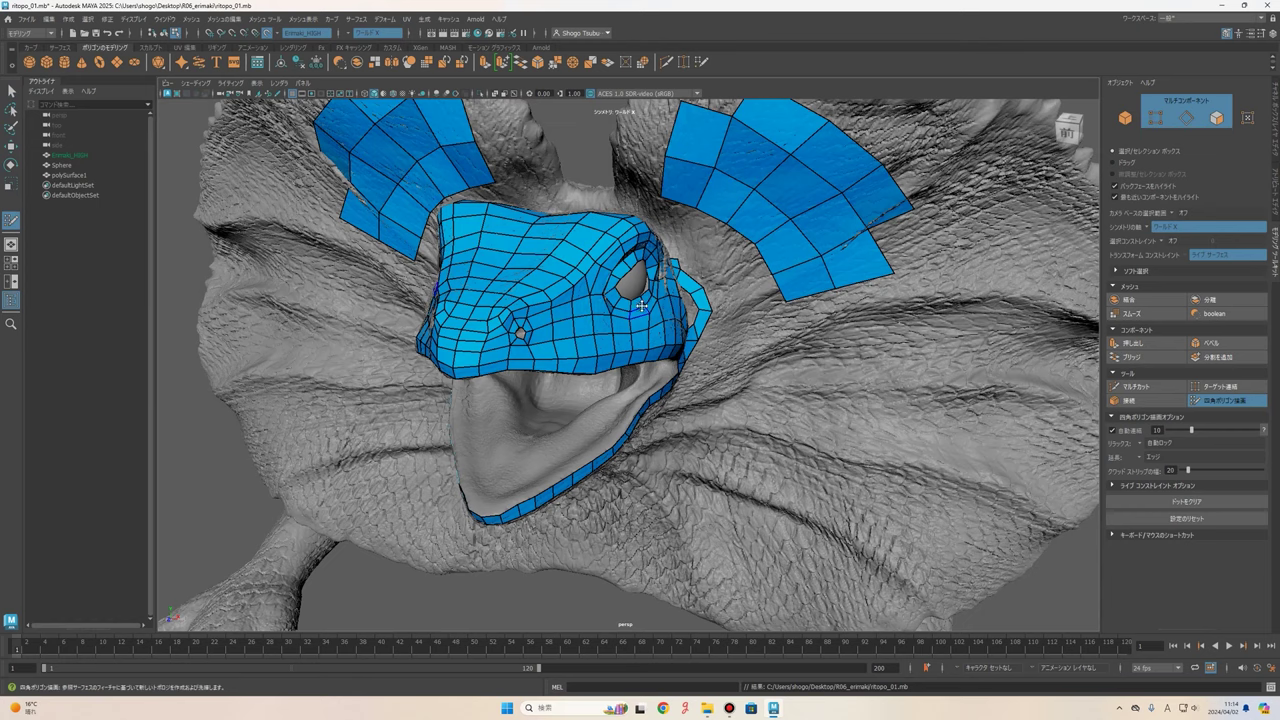
# - Switch to the Select tool so the retopo mesh shows as a wireframe over the lizard sculpt
pyautogui.keyDown('alt'); pyautogui.moveTo(641, 306); pyautogui.dragTo(744, 342, button='middle'); pyautogui.keyUp('alt')
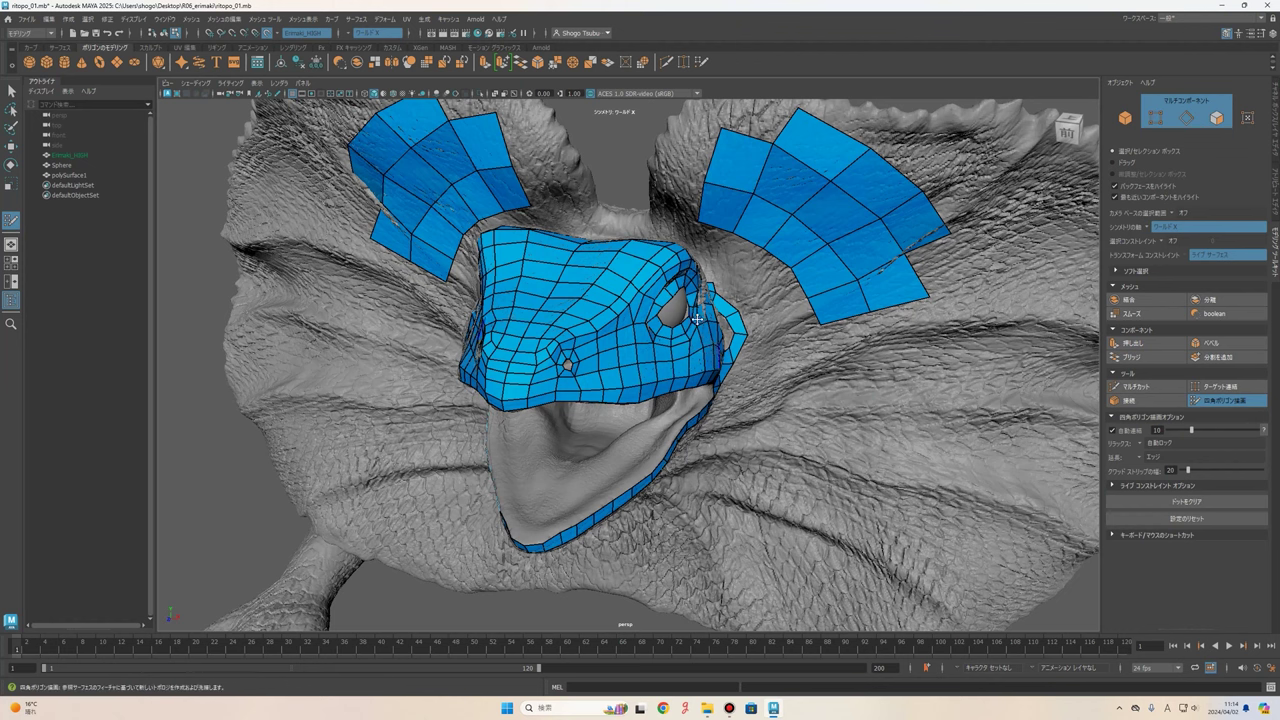
pyautogui.keyDown('alt'); pyautogui.moveTo(660, 235); pyautogui.dragTo(690, 235, button='right'); pyautogui.keyUp('alt')
pyautogui.keyDown('alt'); pyautogui.moveTo(692, 253); pyautogui.dragTo(660, 240); pyautogui.keyUp('alt')
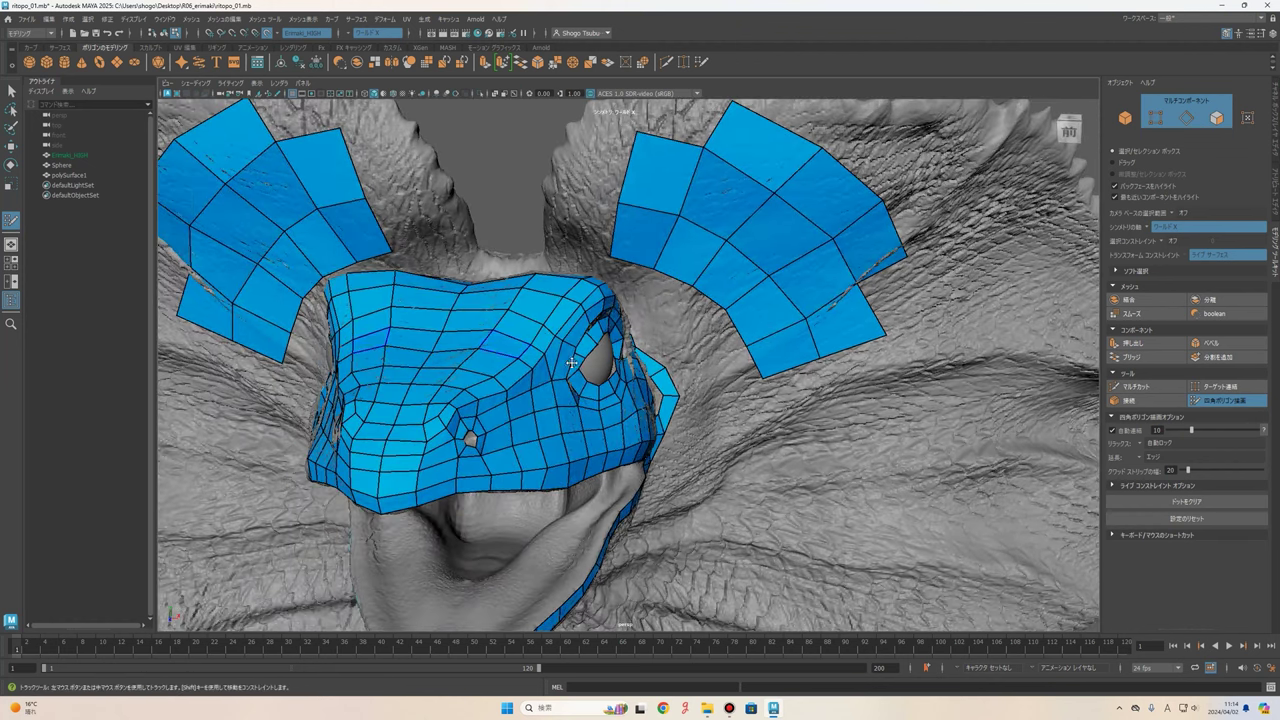
pyautogui.keyDown('alt'); pyautogui.moveTo(660, 240); pyautogui.dragTo(667, 244, button='middle'); pyautogui.keyUp('alt')
pyautogui.keyDown('alt'); pyautogui.moveTo(667, 244); pyautogui.dragTo(585, 323); pyautogui.keyUp('alt')
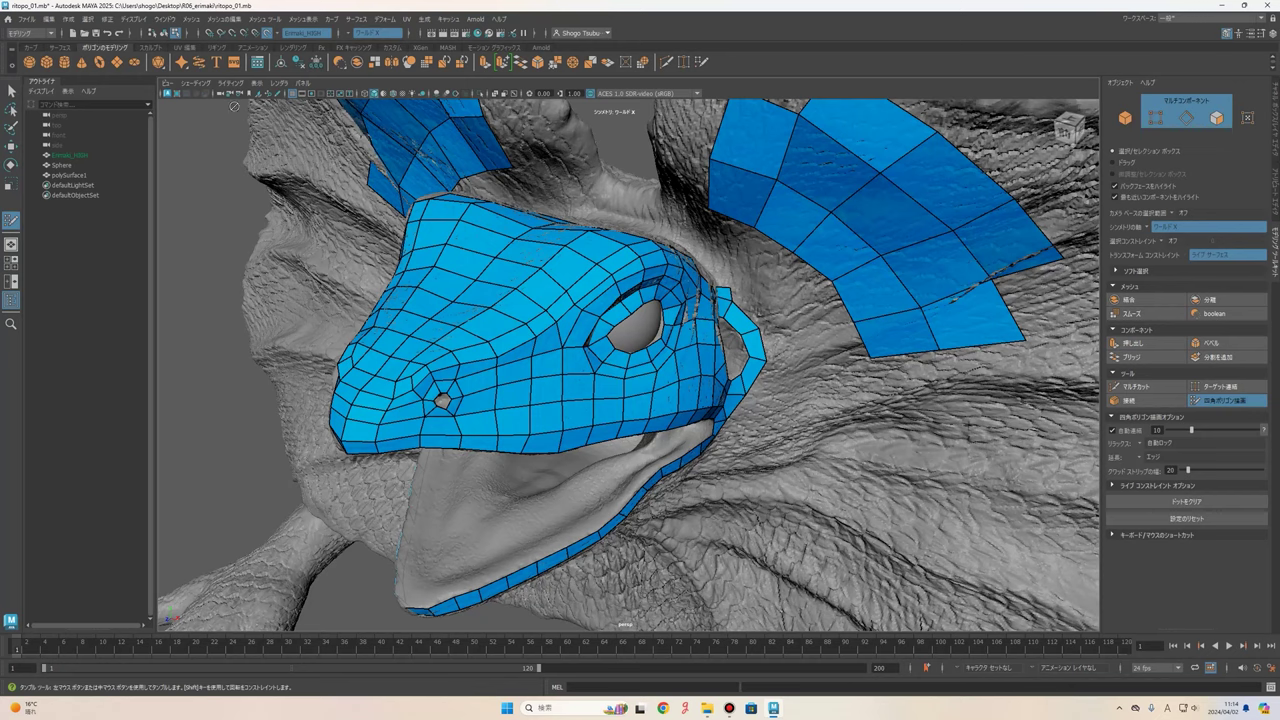
pyautogui.click(12, 92)
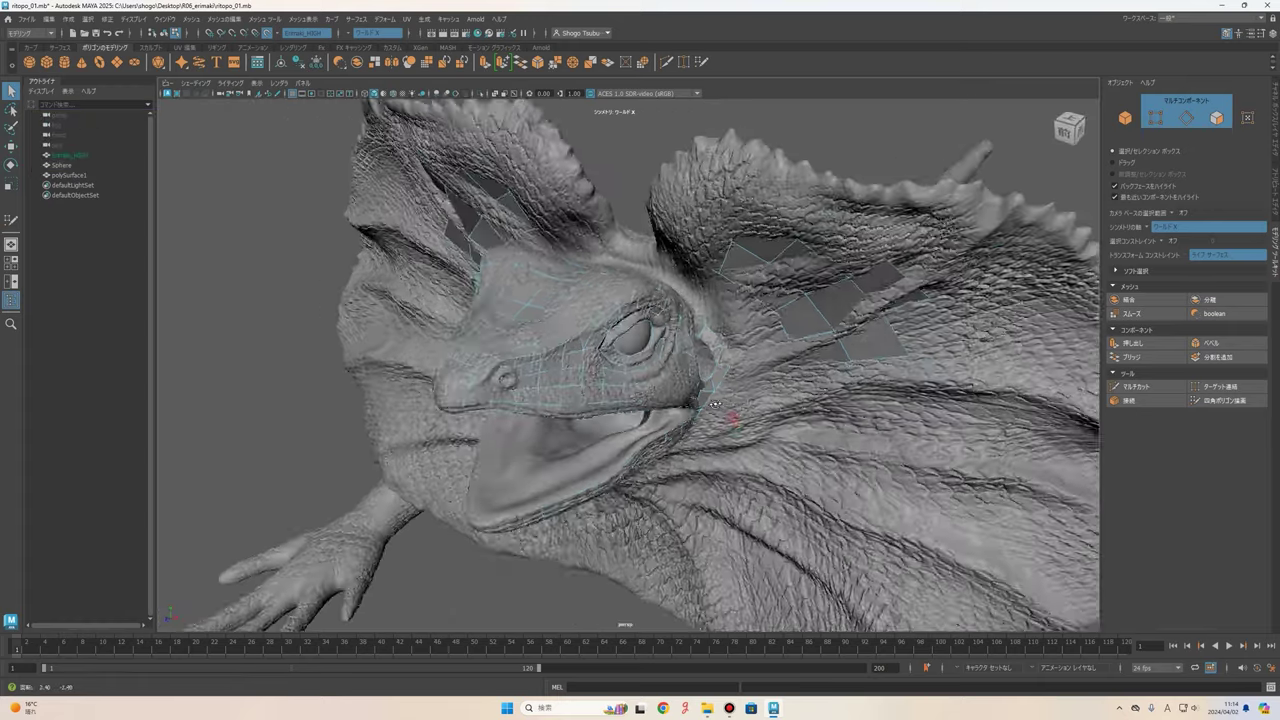
# - Select two retopo faces, one on the snout and one elsewhere on the head
pyautogui.press('f')
pyautogui.scroll(5, 554, 336)
pyautogui.click(829, 371)
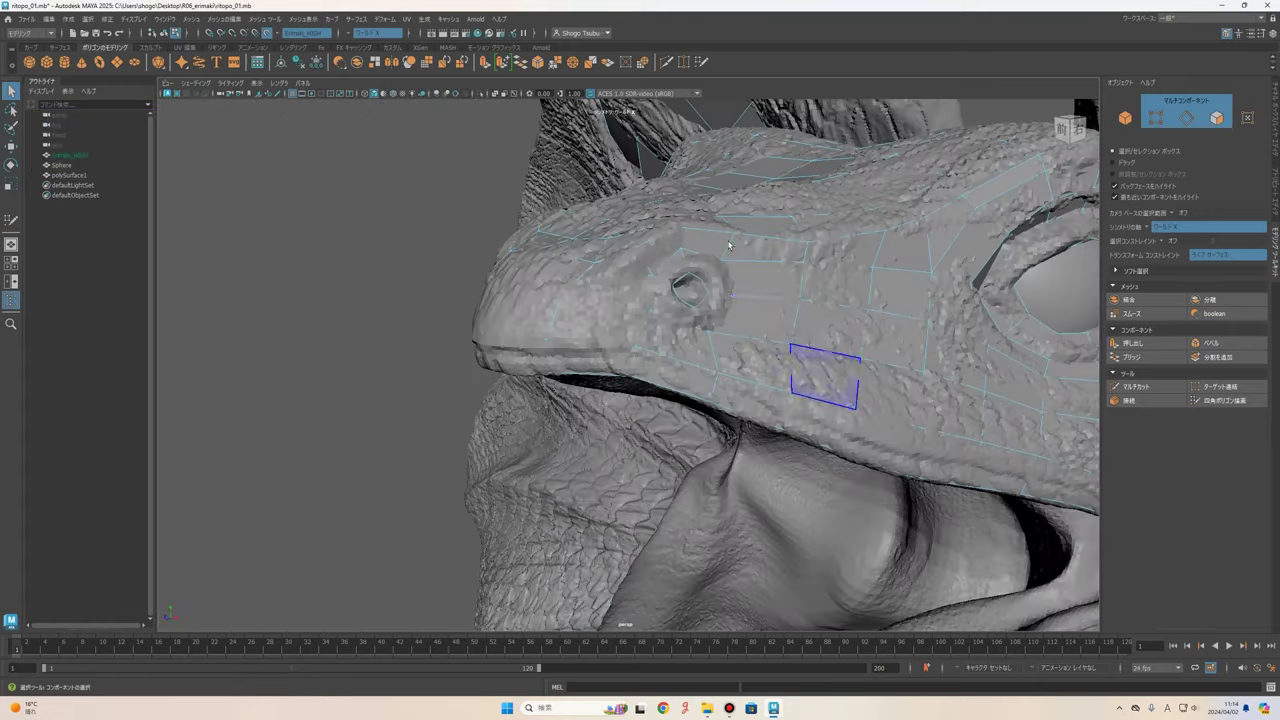
pyautogui.keyDown('alt'); pyautogui.moveTo(829, 371); pyautogui.dragTo(700, 340); pyautogui.keyUp('alt')
pyautogui.scroll(3, 580, 328)
pyautogui.scroll(-3, 580, 328)
pyautogui.moveTo(580, 328)
pyautogui.keyDown('alt'); pyautogui.mouseDown()
pyautogui.moveTo(500, 300)
pyautogui.moveTo(580, 358)
pyautogui.mouseUp(); pyautogui.keyUp('alt')
pyautogui.keyDown('shift'); pyautogui.click(505, 275); pyautogui.keyUp('shift')
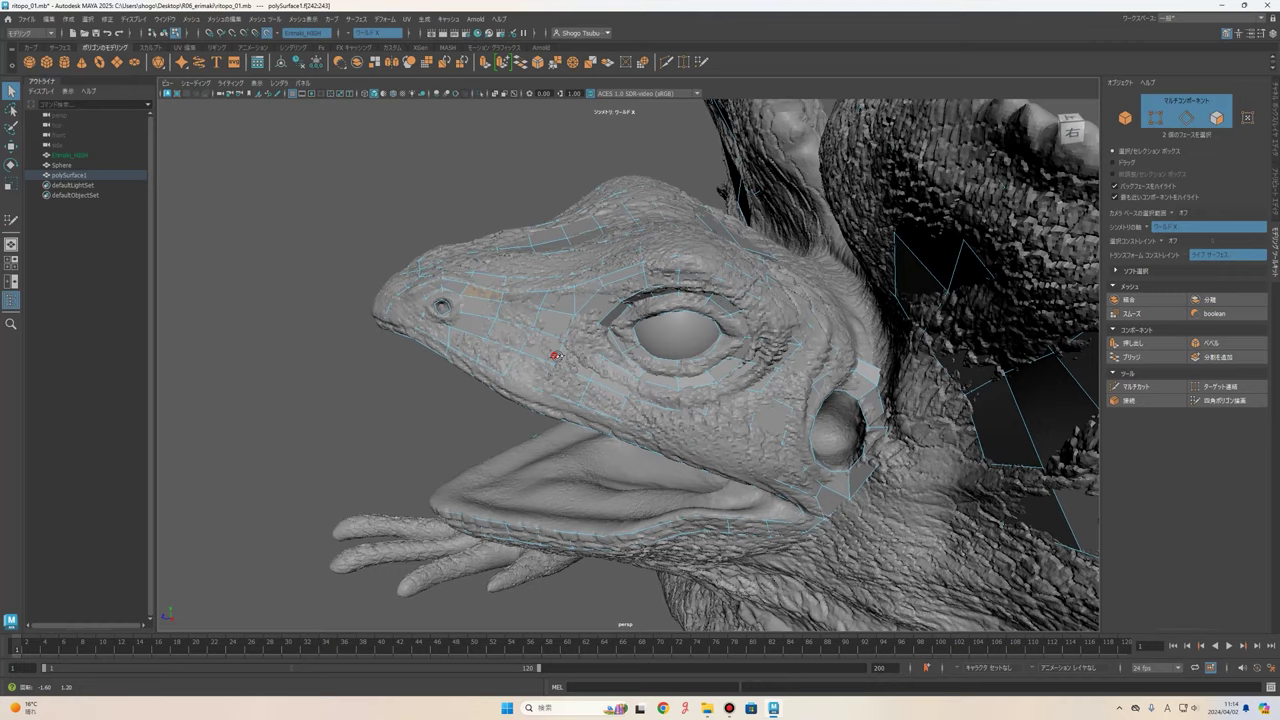
pyautogui.scroll(2, 580, 358)
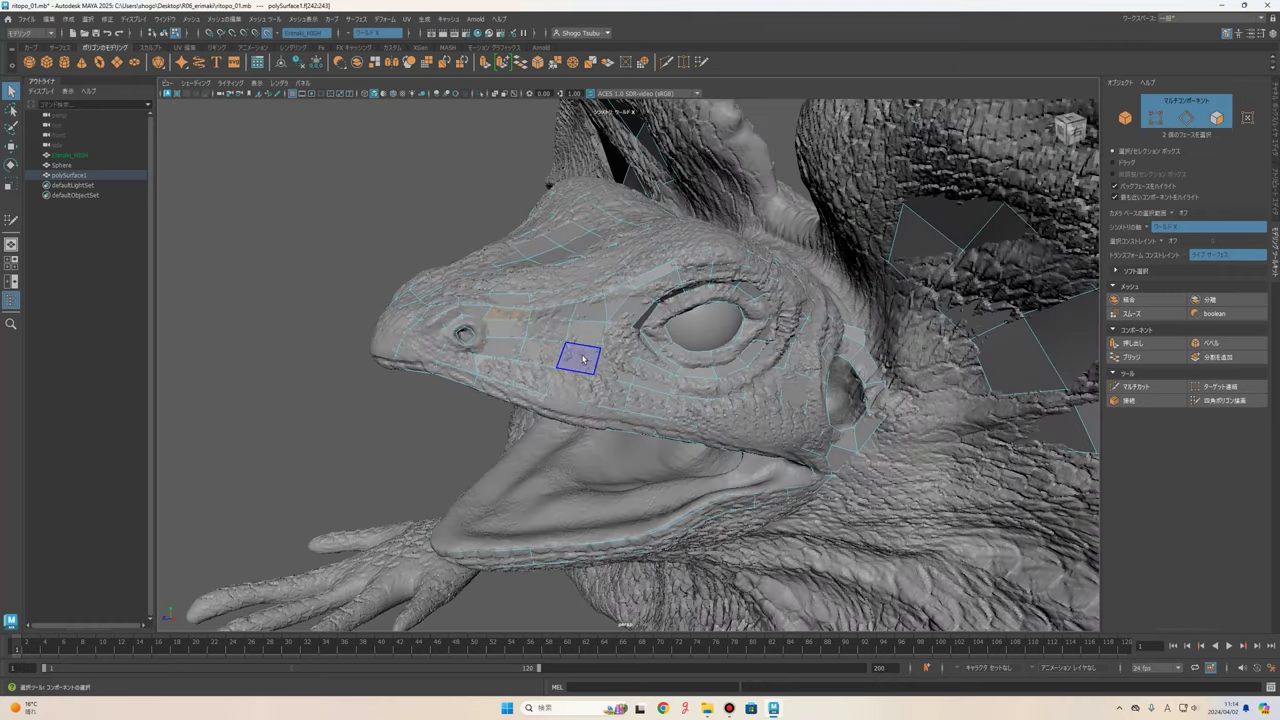
pyautogui.keyDown('alt'); pyautogui.moveTo(620, 305); pyautogui.dragTo(371, 276); pyautogui.keyUp('alt')
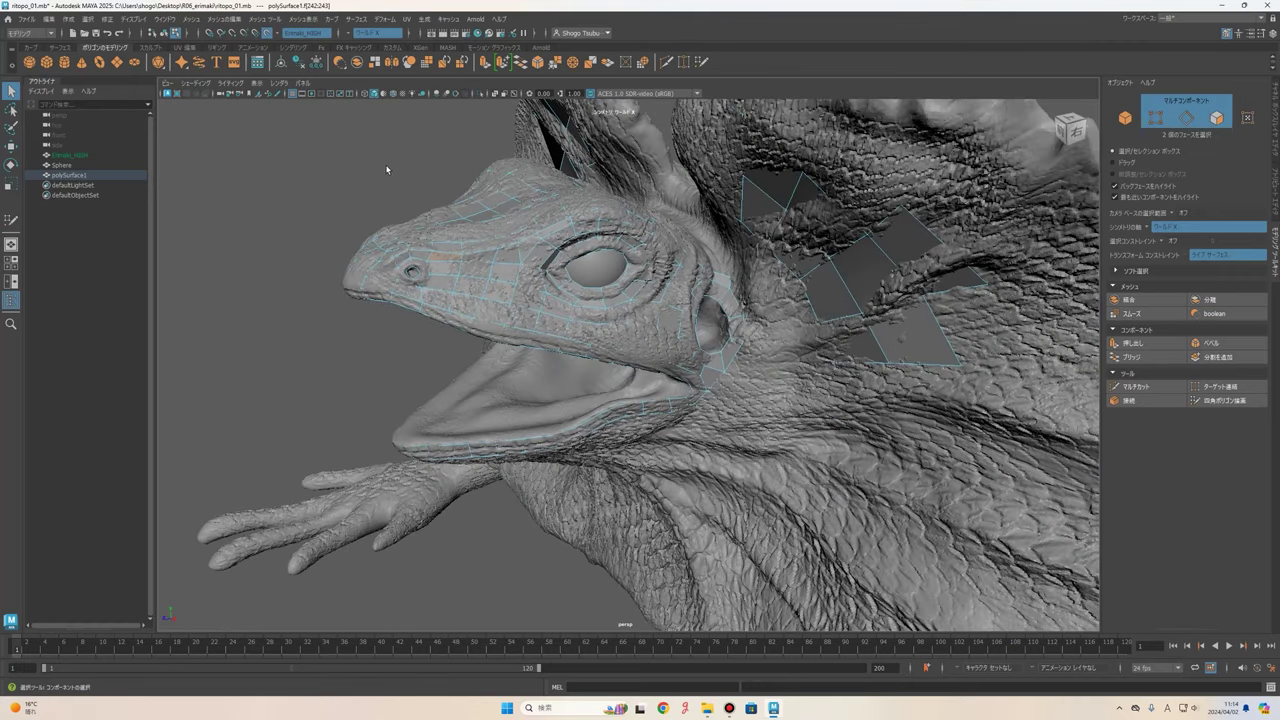
pyautogui.moveTo(322, 200)
pyautogui.keyDown('alt'); pyautogui.mouseDown()
pyautogui.moveTo(418, 285)
pyautogui.moveTo(252, 258)
pyautogui.mouseUp(); pyautogui.keyUp('alt')
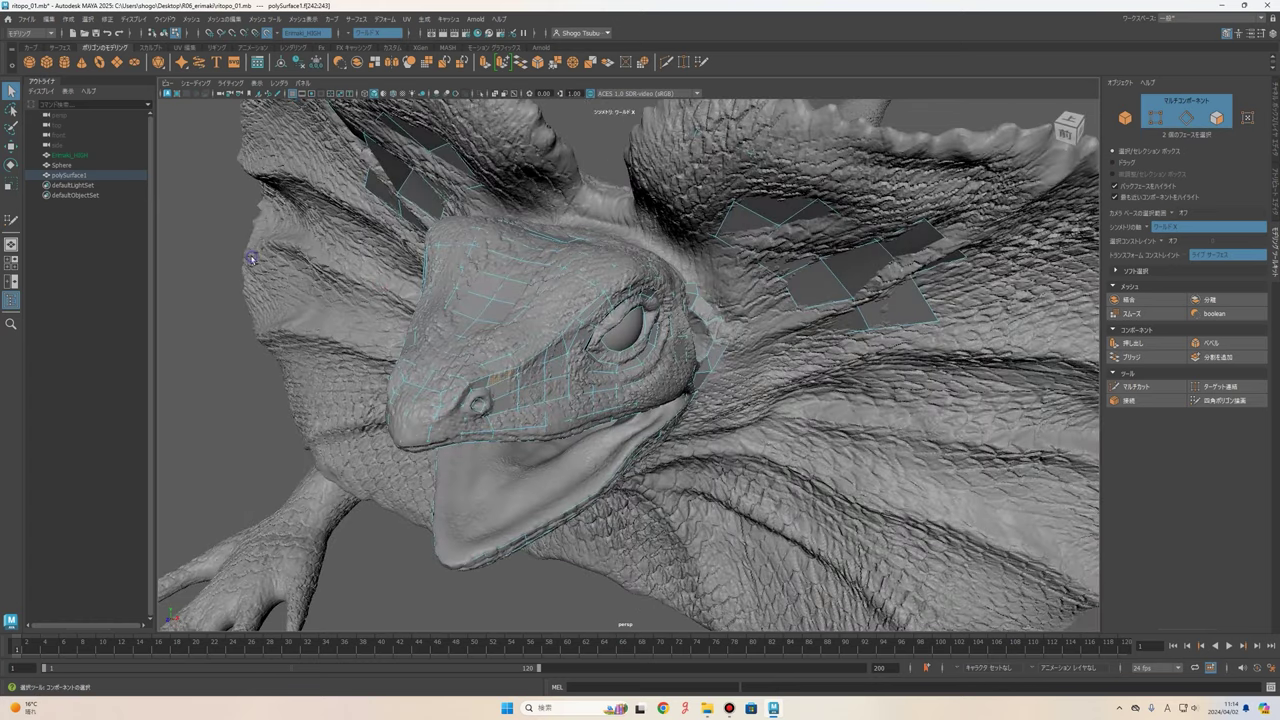
# - Switch to object mode with F8 so polySurface1 is selected, then inspect it near the eye
pyautogui.press('F8')
pyautogui.scroll(-4, 546, 349)
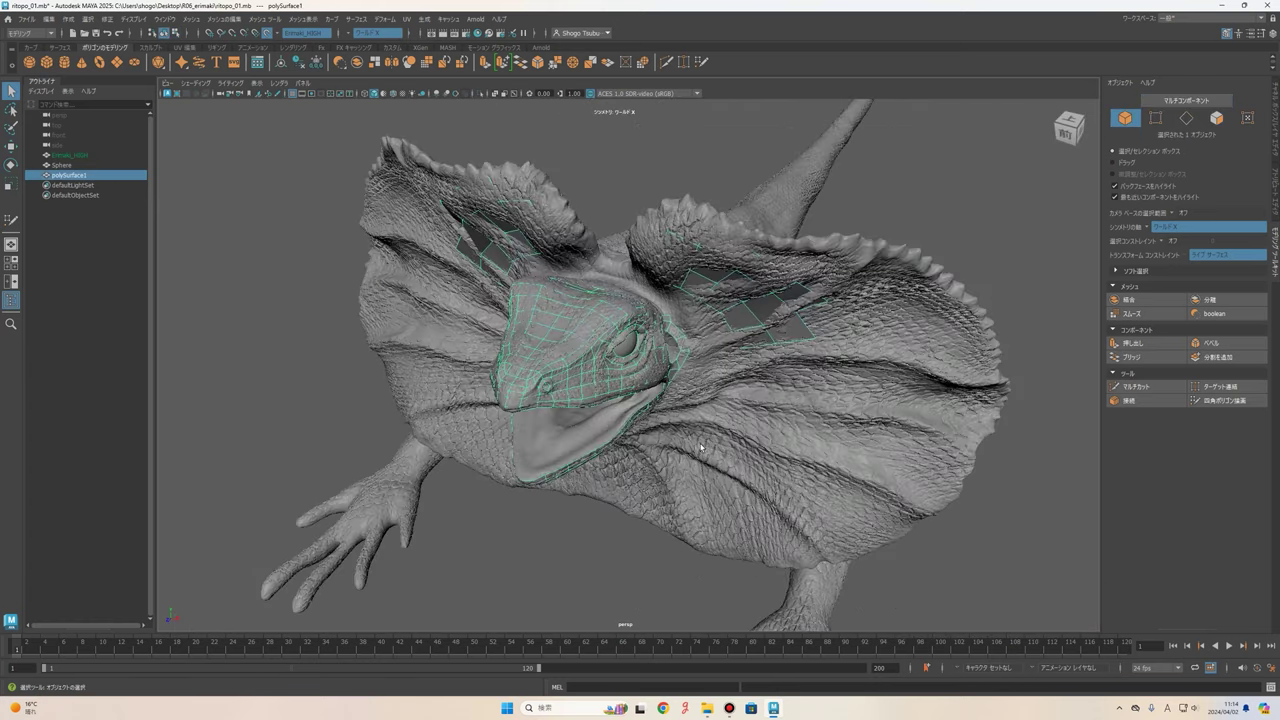
pyautogui.moveTo(700, 447)
pyautogui.keyDown('alt'); pyautogui.mouseDown()
pyautogui.moveTo(495, 450)
pyautogui.moveTo(510, 535)
pyautogui.moveTo(500, 330)
pyautogui.moveTo(637, 345)
pyautogui.moveTo(254, 290)
pyautogui.mouseUp(); pyautogui.keyUp('alt')
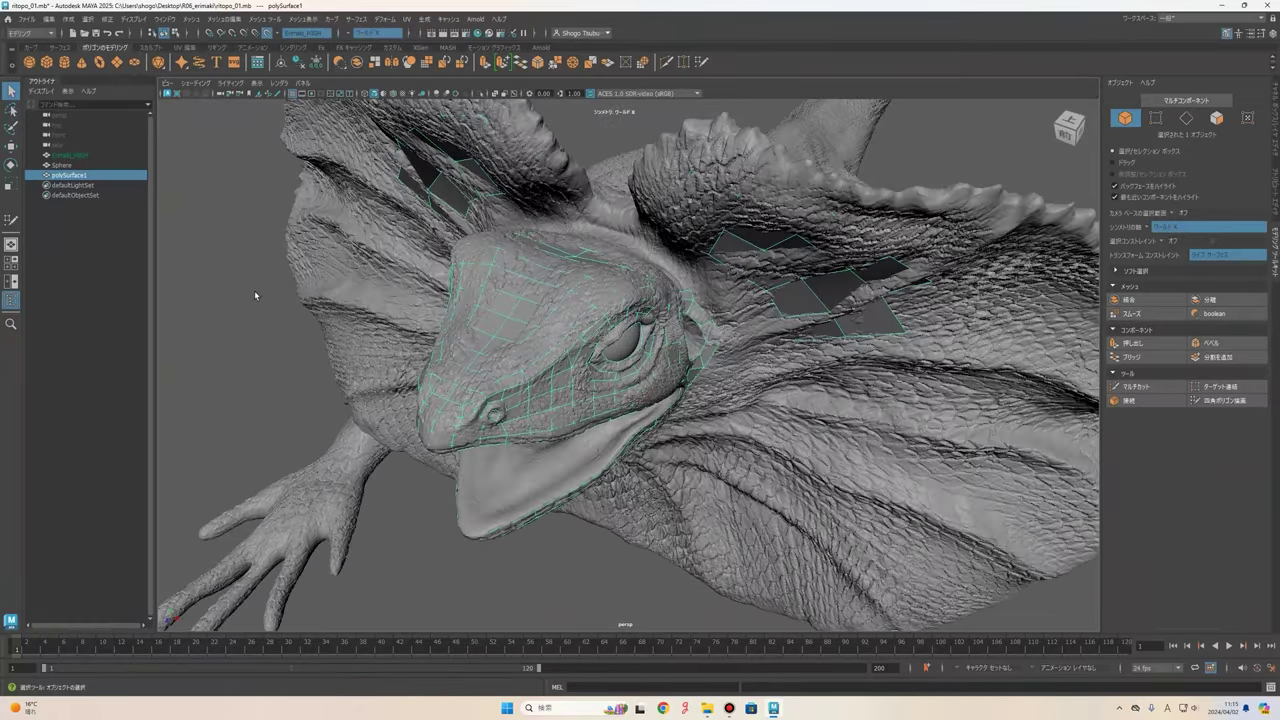
pyautogui.keyDown('alt'); pyautogui.moveTo(253, 168); pyautogui.dragTo(263, 309); pyautogui.keyUp('alt')
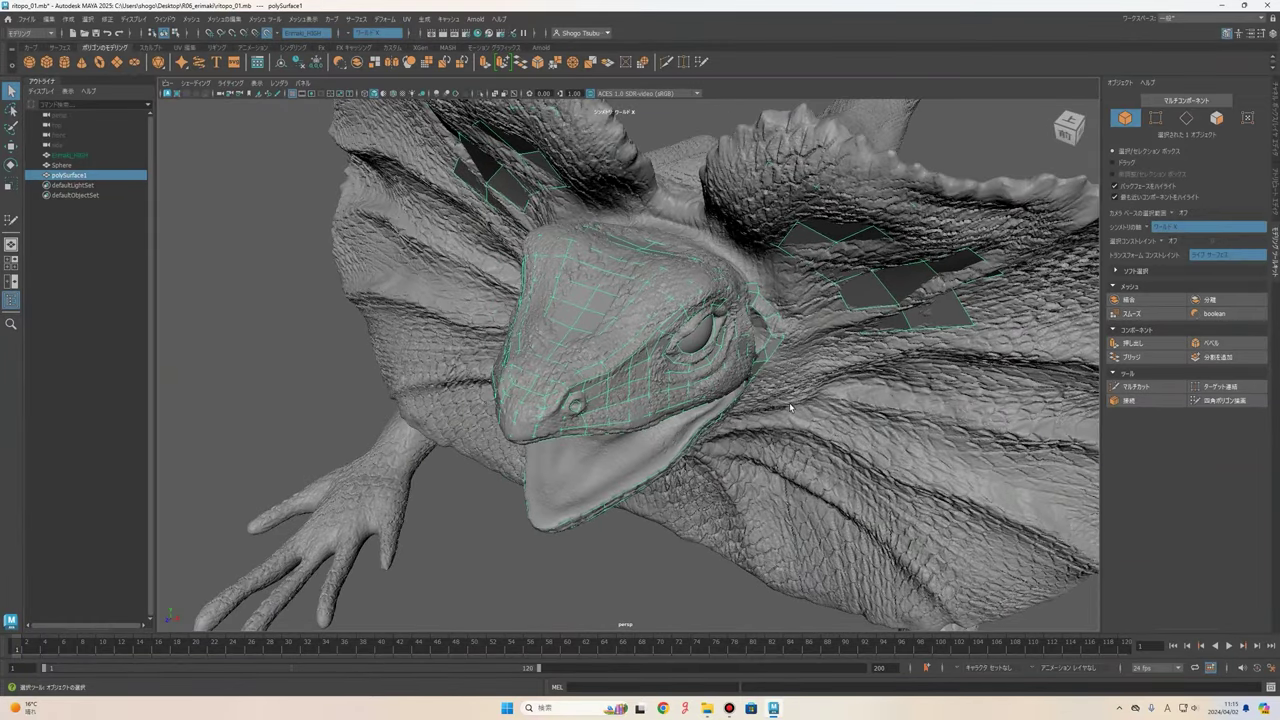
pyautogui.scroll(5, 789, 402)
pyautogui.moveTo(607, 377)
pyautogui.keyDown('alt'); pyautogui.mouseDown()
pyautogui.moveTo(690, 369)
pyautogui.moveTo(646, 331)
pyautogui.mouseUp(); pyautogui.keyUp('alt')
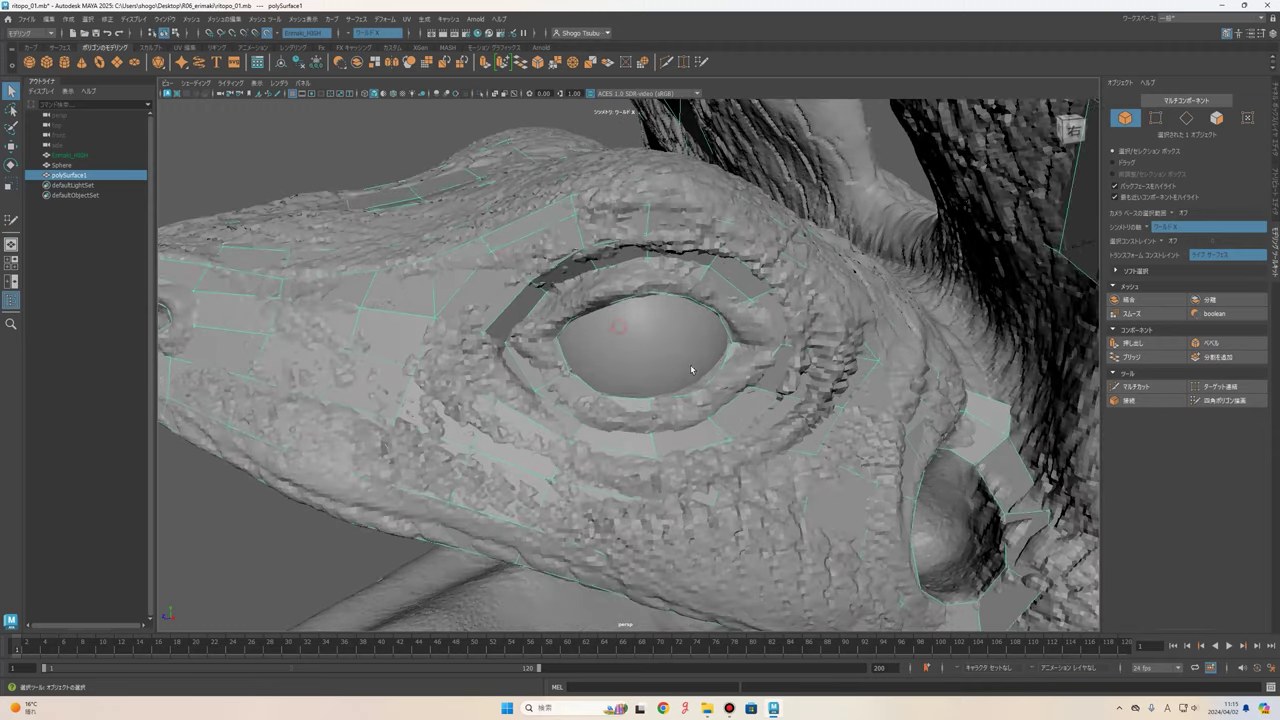
# - Select the green Sphere eyeball in the Outliner and hide it with Ctrl+H
pyautogui.click(690, 369)
pyautogui.scroll(-3, 690, 369)
pyautogui.scroll(3, 646, 331)
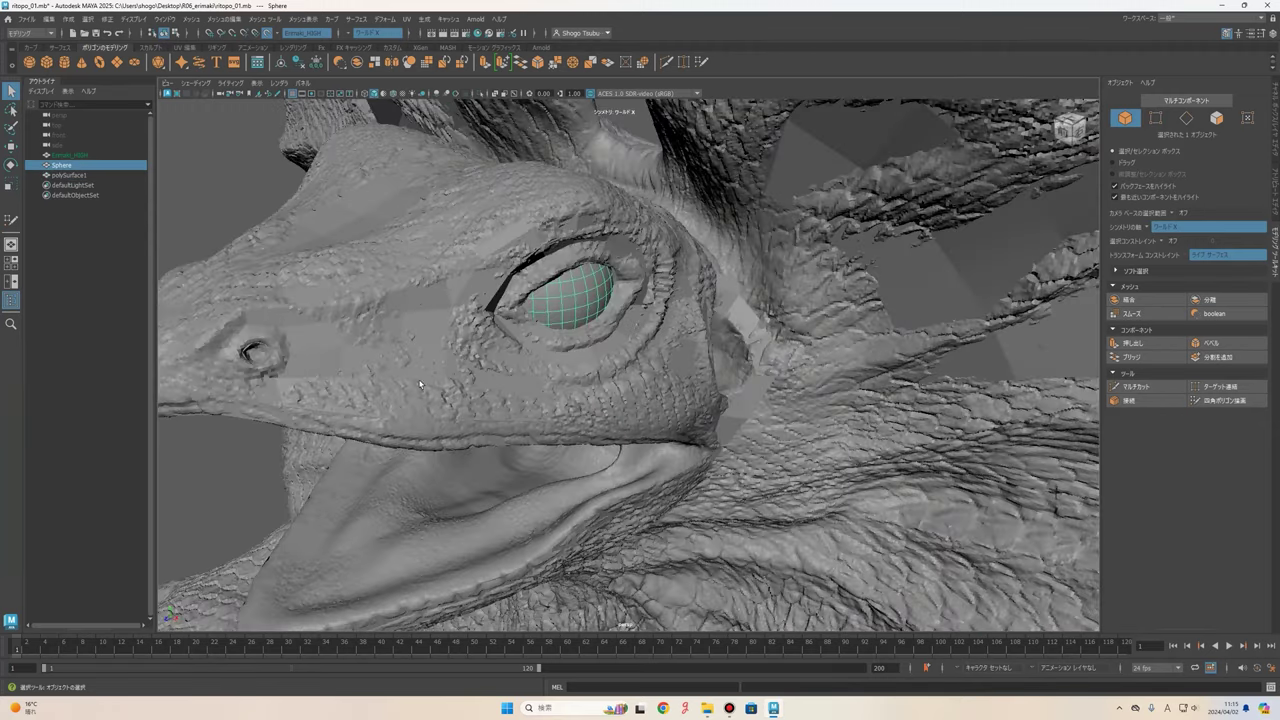
pyautogui.moveTo(420, 383)
pyautogui.keyDown('alt'); pyautogui.mouseDown()
pyautogui.moveTo(584, 353)
pyautogui.moveTo(557, 392)
pyautogui.moveTo(470, 380)
pyautogui.mouseUp(); pyautogui.keyUp('alt')
pyautogui.click(62, 166)
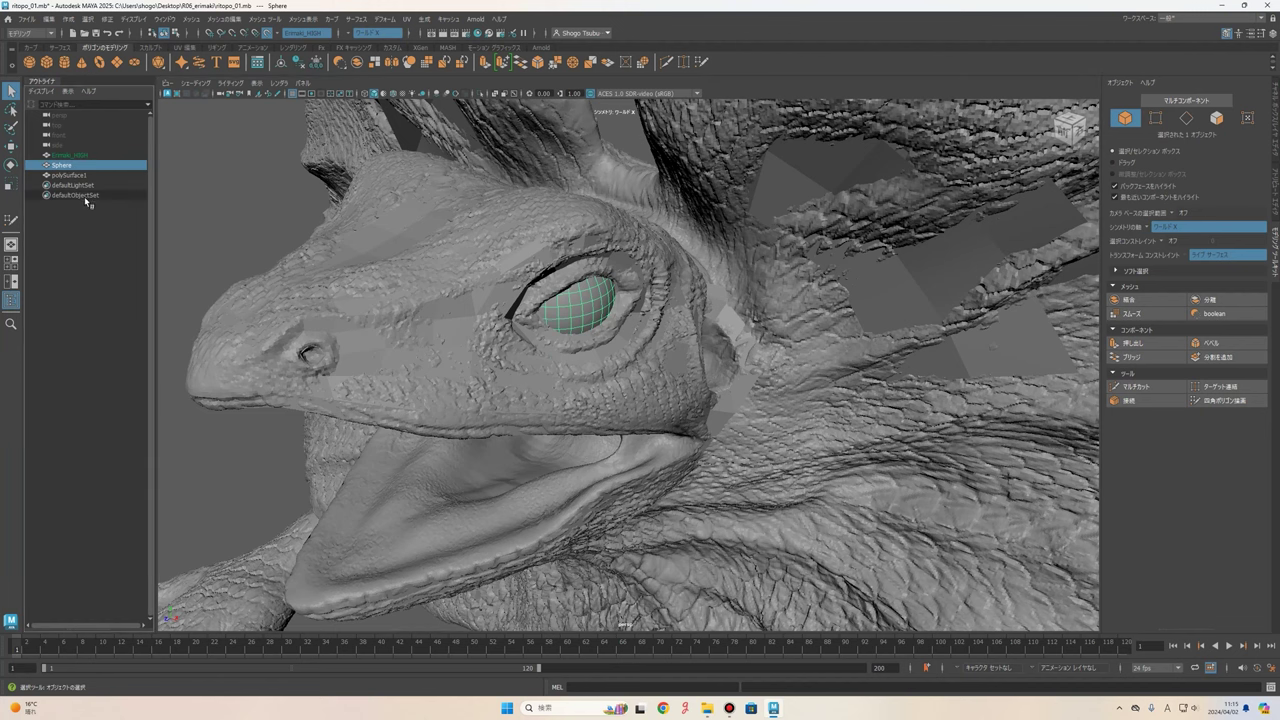
pyautogui.hotkey('ctrl', 'h')
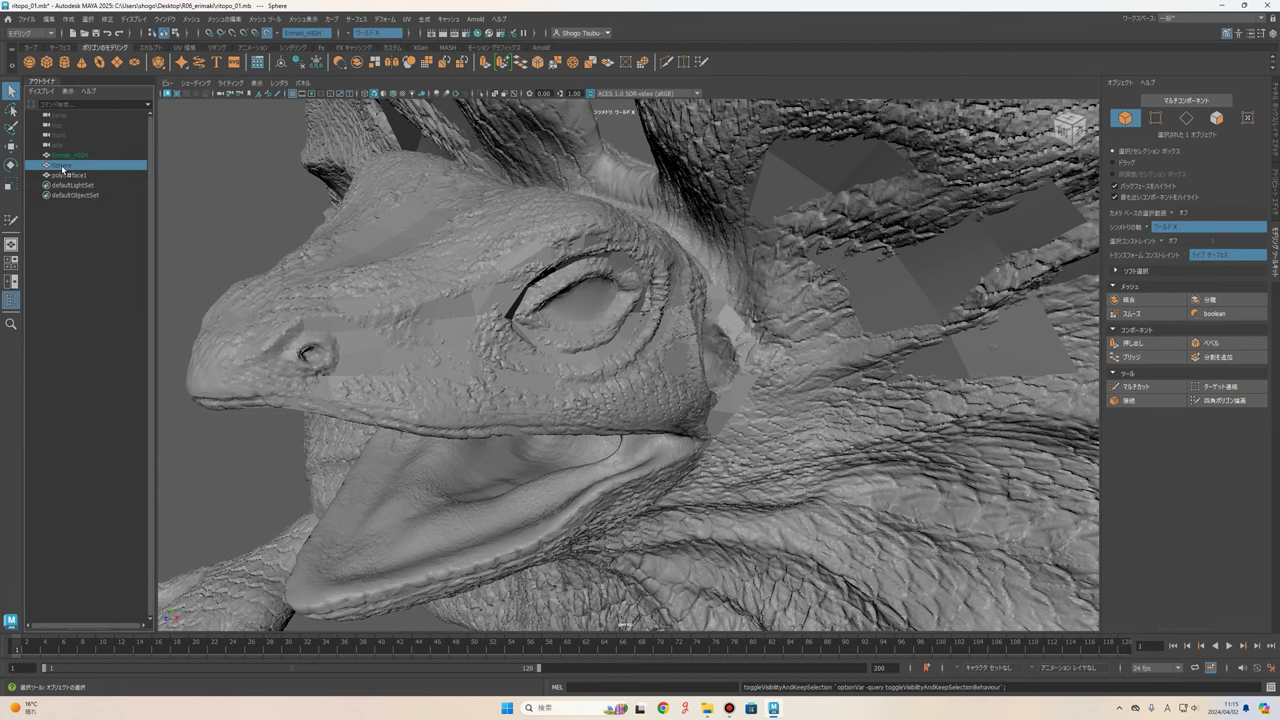
# - Select polySurface1 in the Outliner with head and frill in view
pyautogui.moveTo(500, 294)
pyautogui.keyDown('alt'); pyautogui.mouseDown()
pyautogui.moveTo(663, 371)
pyautogui.moveTo(599, 358)
pyautogui.mouseUp(); pyautogui.keyUp('alt')
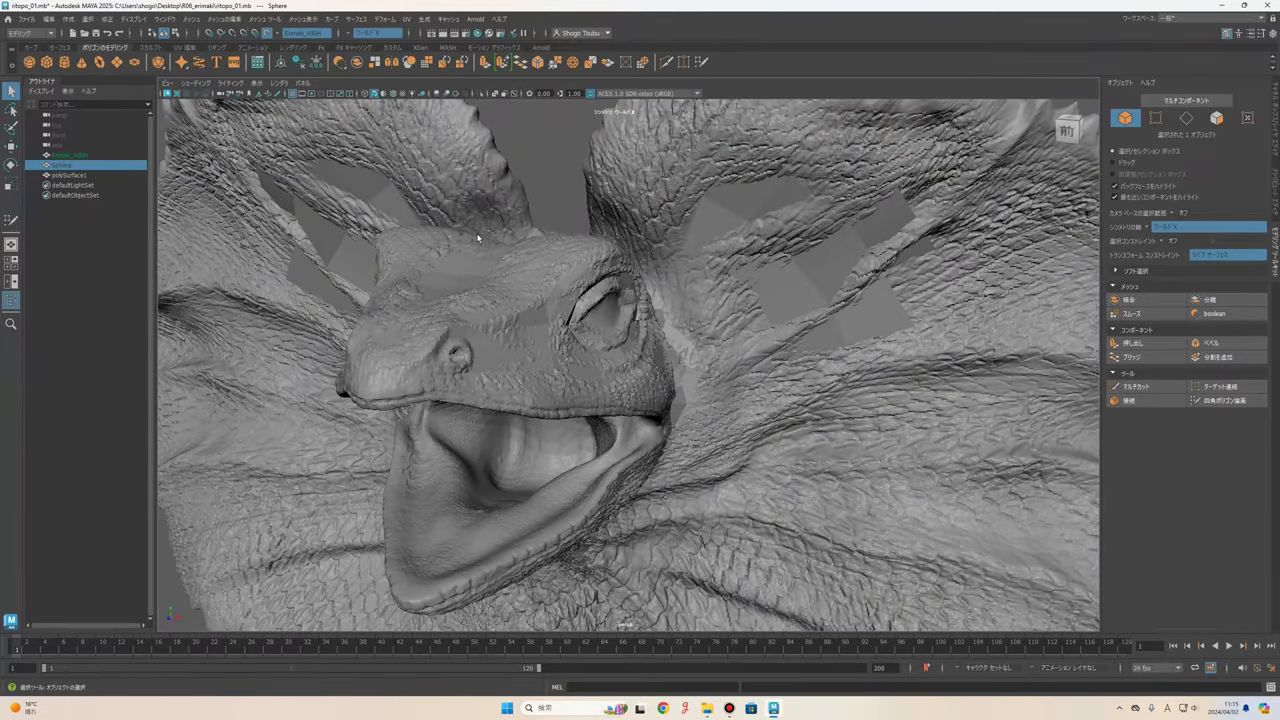
pyautogui.scroll(-5, 546, 397)
pyautogui.moveTo(546, 397)
pyautogui.keyDown('alt'); pyautogui.mouseDown()
pyautogui.moveTo(791, 475)
pyautogui.moveTo(648, 453)
pyautogui.moveTo(740, 430)
pyautogui.mouseUp(); pyautogui.keyUp('alt')
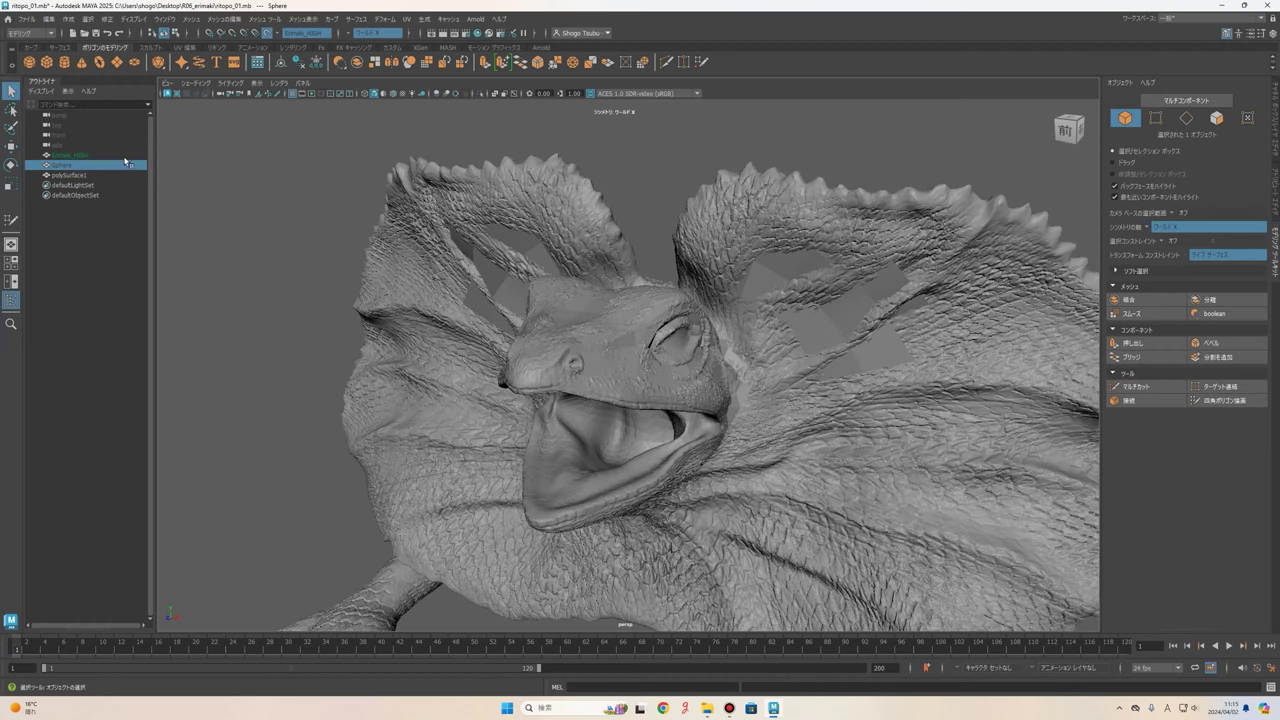
pyautogui.click(70, 175)
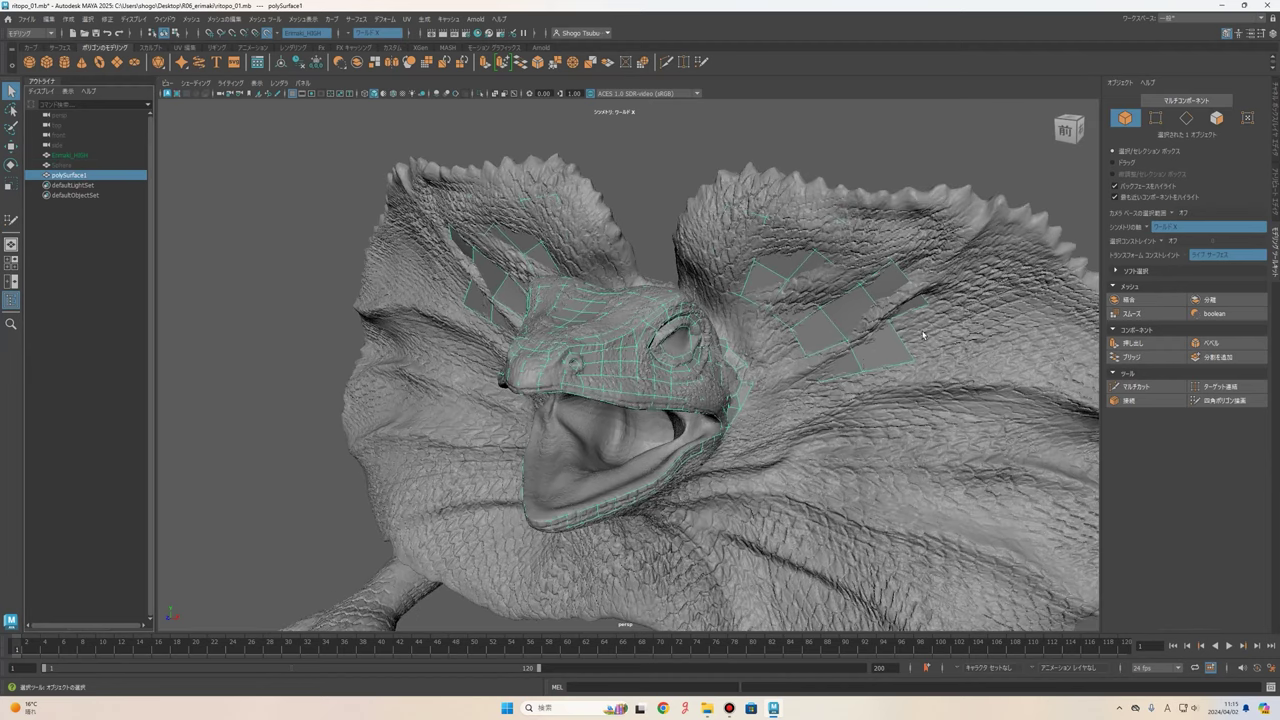
# - Rename polySurface1 to 'Erimaki_LOW' in the Outliner and keep it selected
pyautogui.doubleClick(84, 177)
pyautogui.write('Erimaki_LOW')
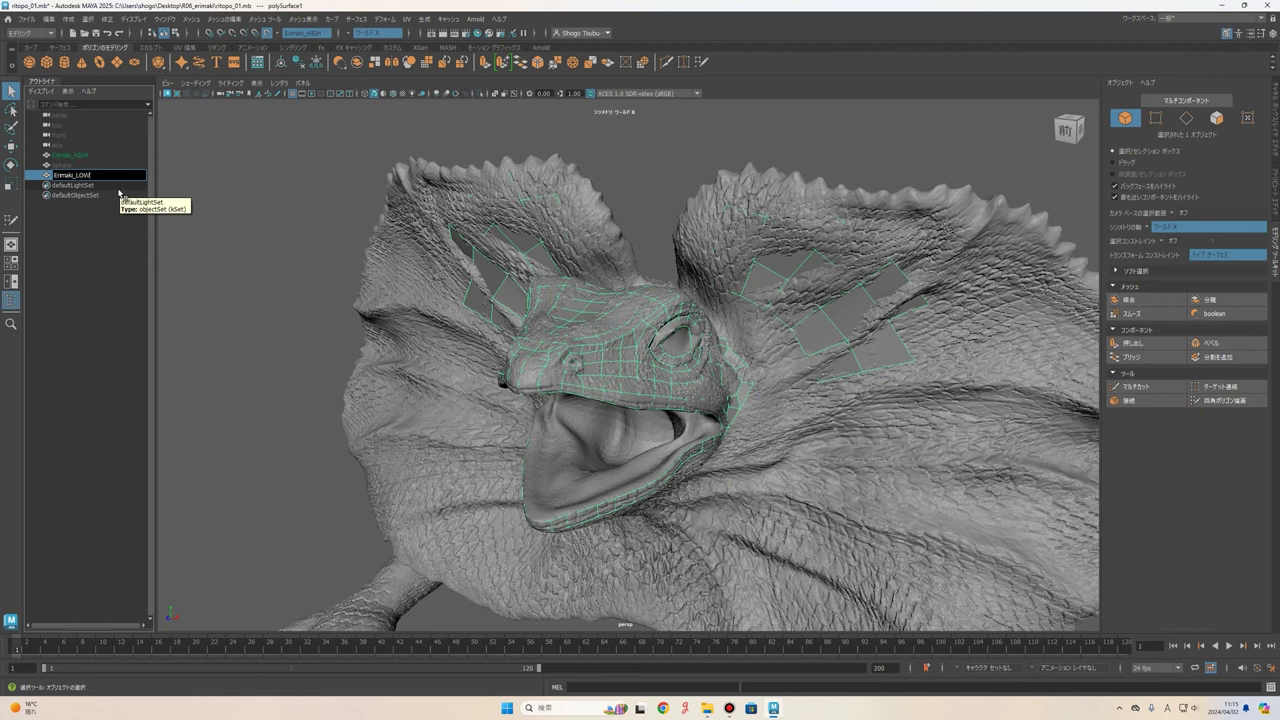
pyautogui.press('Return')
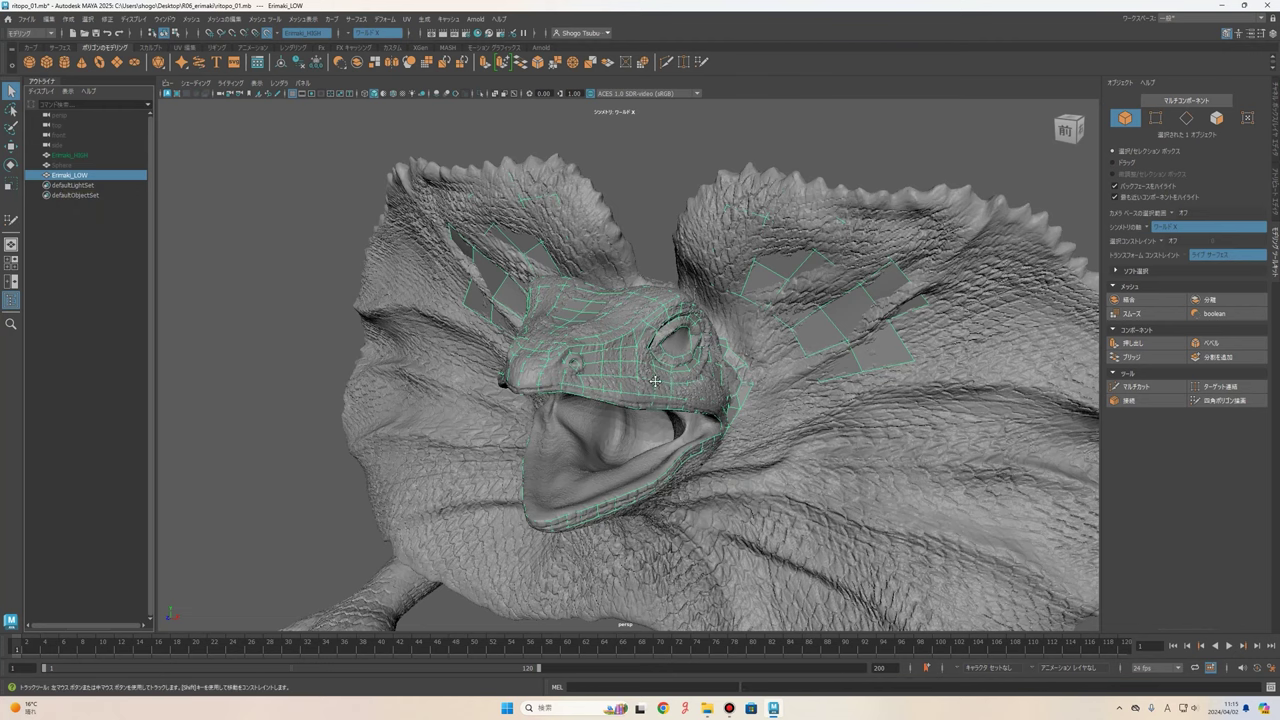
pyautogui.keyDown('alt'); pyautogui.moveTo(593, 430); pyautogui.dragTo(320, 204); pyautogui.keyUp('alt')
pyautogui.click(84, 180)
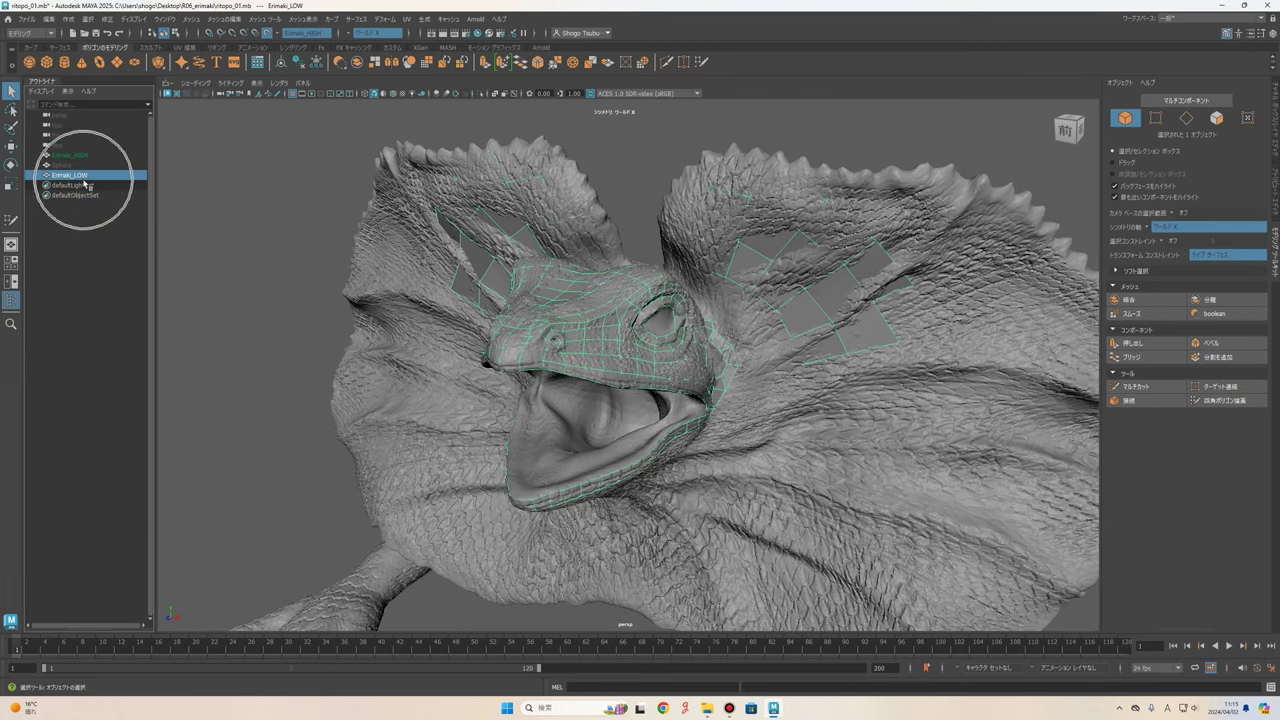
pyautogui.click(84, 181)
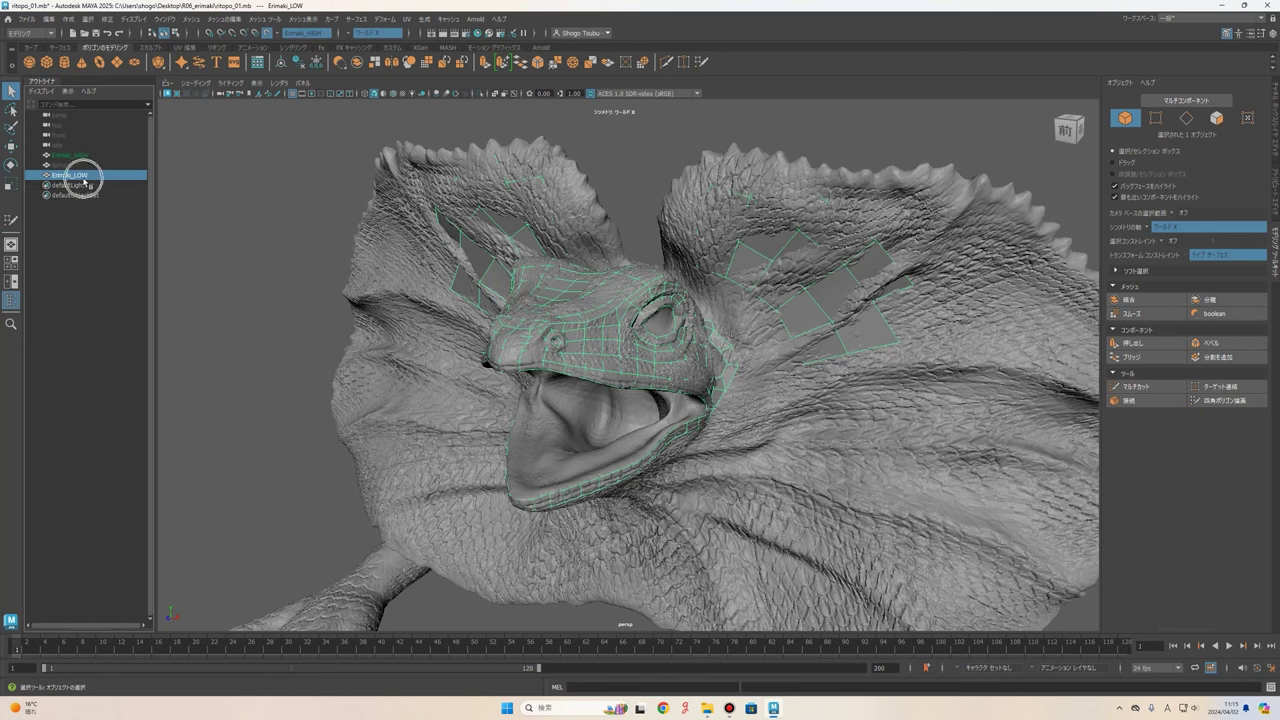
# - Activate Quad Draw on Erimaki_LOW and bring the eye hole into close-up view
pyautogui.click(1226, 401)
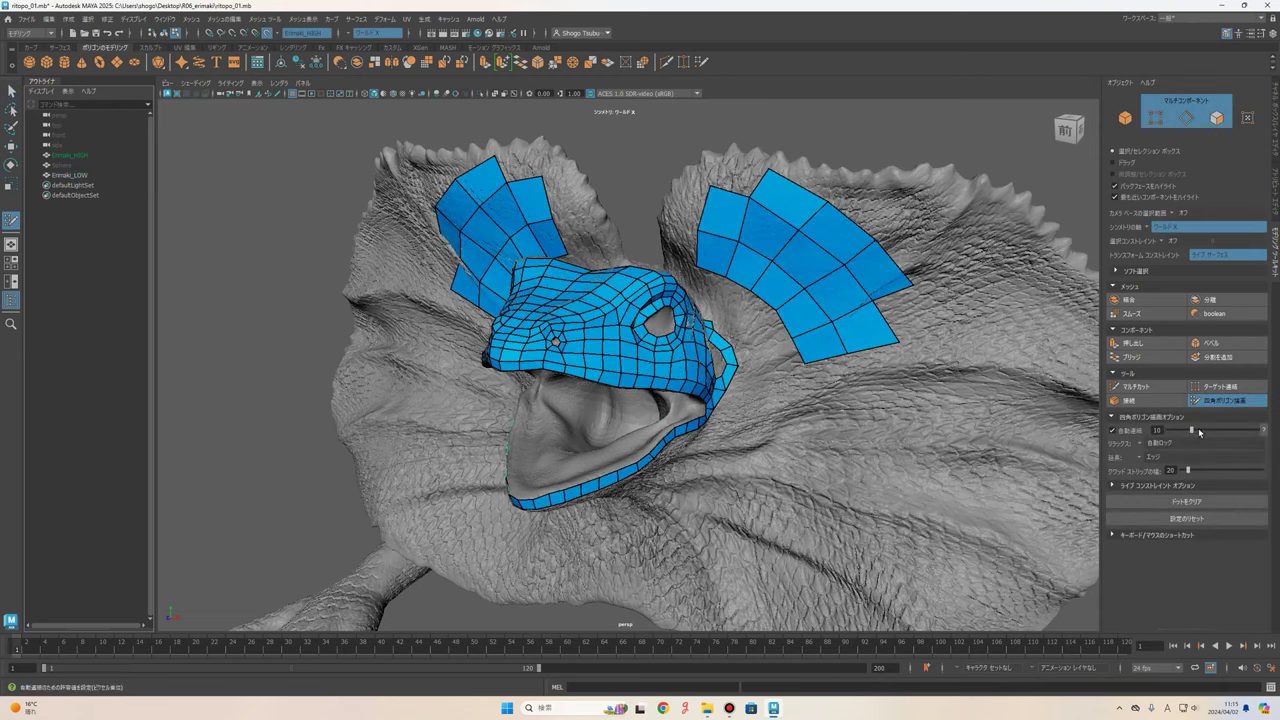
pyautogui.scroll(3, 520, 360)
pyautogui.keyDown('alt'); pyautogui.moveTo(834, 272); pyautogui.dragTo(754, 260, button='middle'); pyautogui.keyUp('alt')
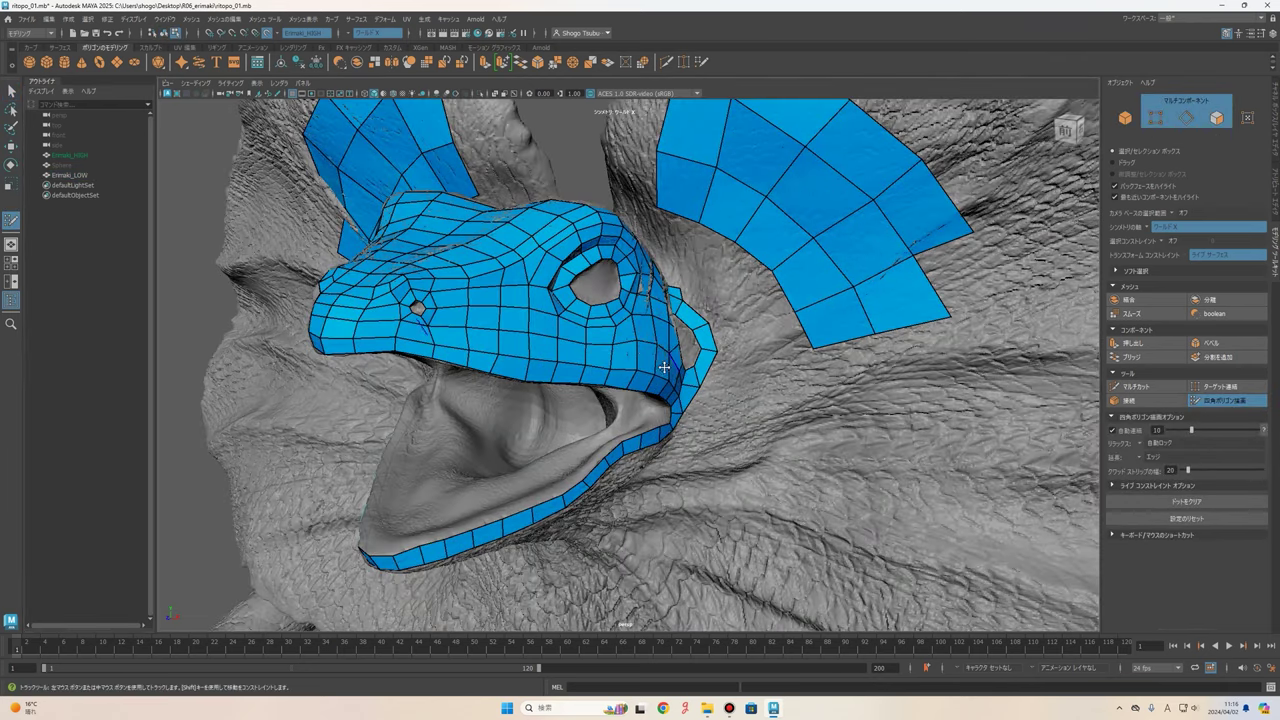
pyautogui.keyDown('alt'); pyautogui.moveTo(664, 367); pyautogui.dragTo(640, 380); pyautogui.keyUp('alt')
pyautogui.keyDown('alt'); pyautogui.moveTo(640, 380); pyautogui.dragTo(665, 389, button='right'); pyautogui.keyUp('alt')
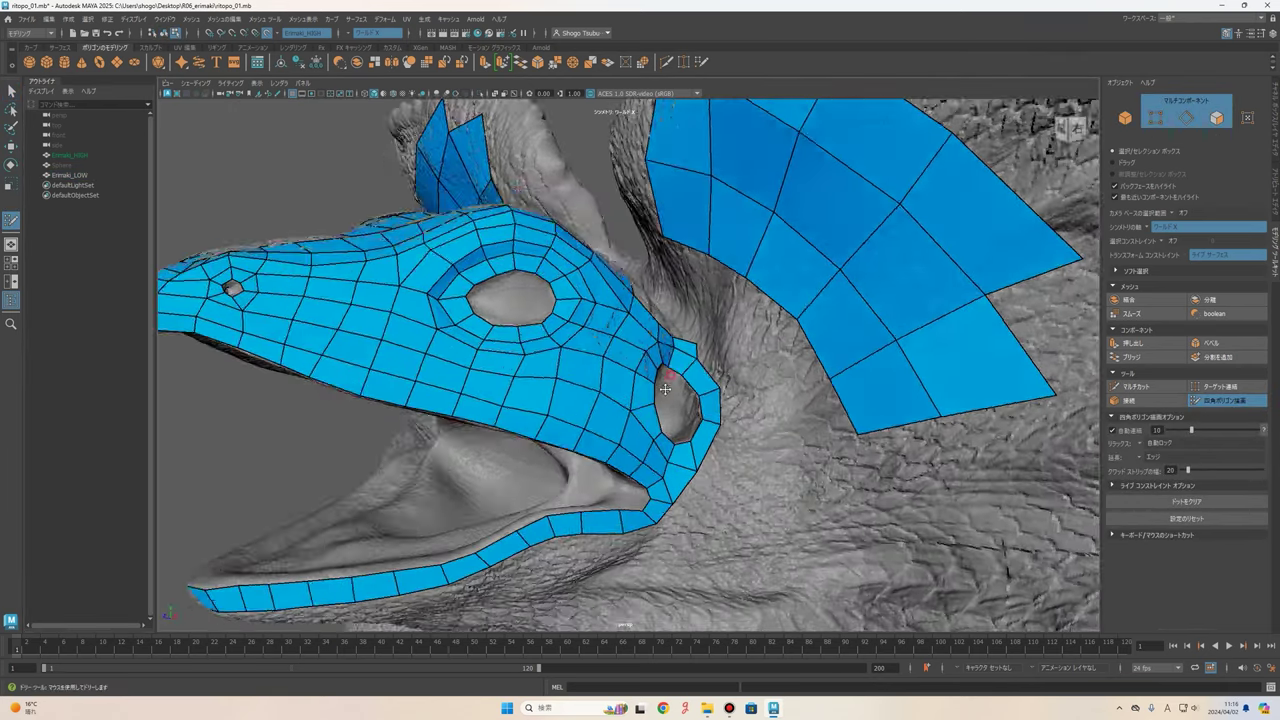
pyautogui.keyDown('alt'); pyautogui.moveTo(665, 389); pyautogui.dragTo(675, 376); pyautogui.keyUp('alt')
pyautogui.keyDown('alt'); pyautogui.moveTo(675, 376); pyautogui.dragTo(679, 374, button='right'); pyautogui.keyUp('alt')
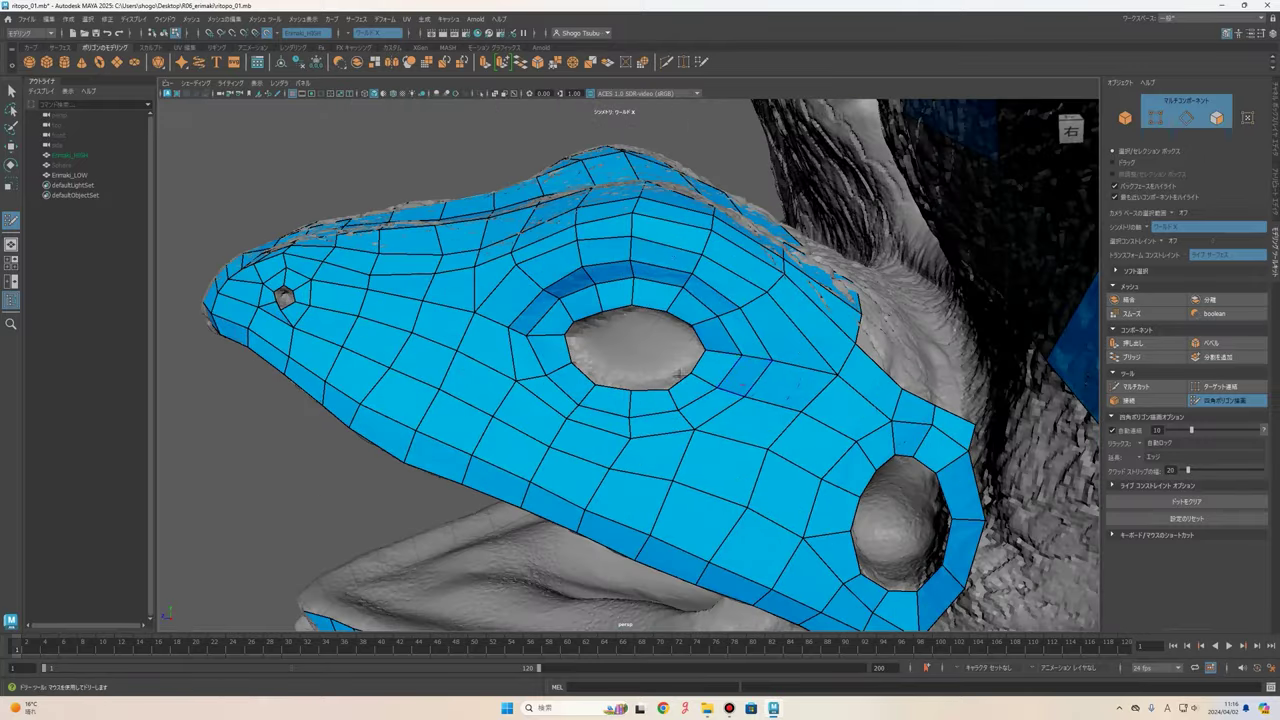
pyautogui.keyDown('alt'); pyautogui.moveTo(679, 374); pyautogui.dragTo(660, 360); pyautogui.keyUp('alt')
pyautogui.keyDown('alt'); pyautogui.moveTo(660, 360); pyautogui.dragTo(560, 340, button='right'); pyautogui.keyUp('alt')
pyautogui.keyDown('alt'); pyautogui.moveTo(560, 340); pyautogui.dragTo(492, 350); pyautogui.keyUp('alt')
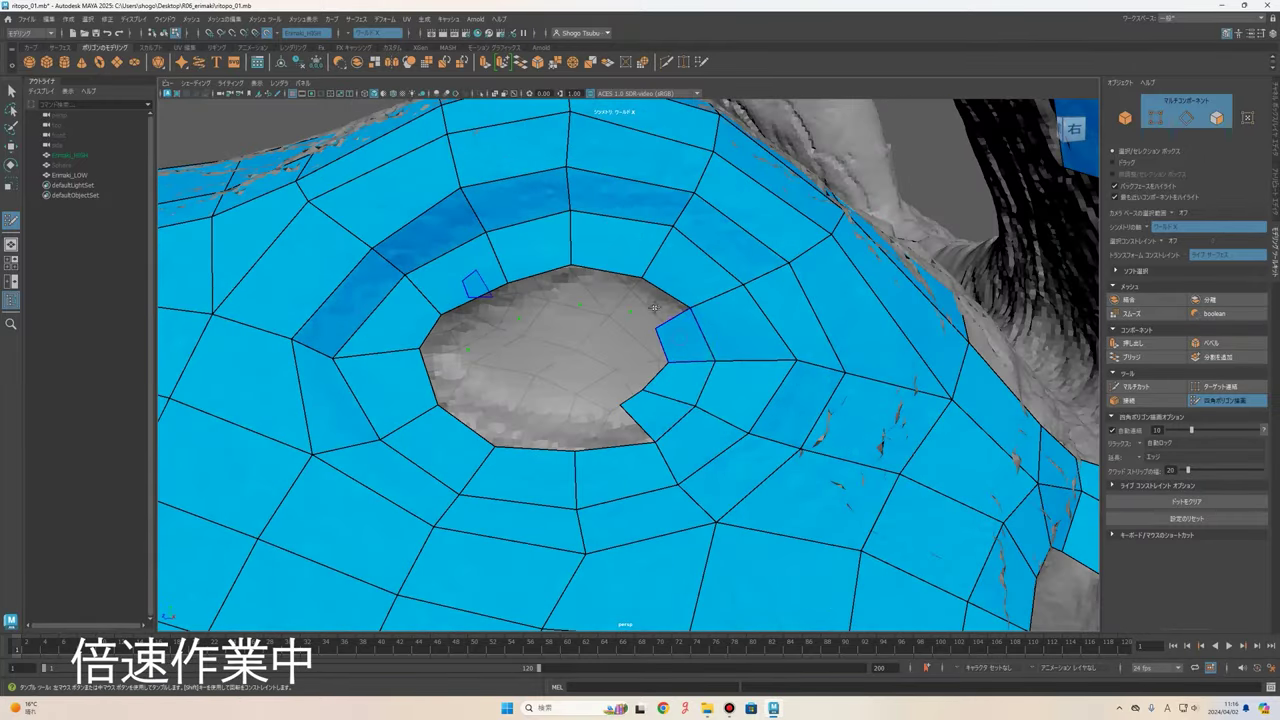
# - Fill the eye hole and the small nearby hole with two new faces
pyautogui.moveTo(600, 330)
pyautogui.keyDown('alt'); pyautogui.mouseDown()
pyautogui.moveTo(620, 260)
pyautogui.moveTo(384, 312)
pyautogui.mouseUp(); pyautogui.keyUp('alt')
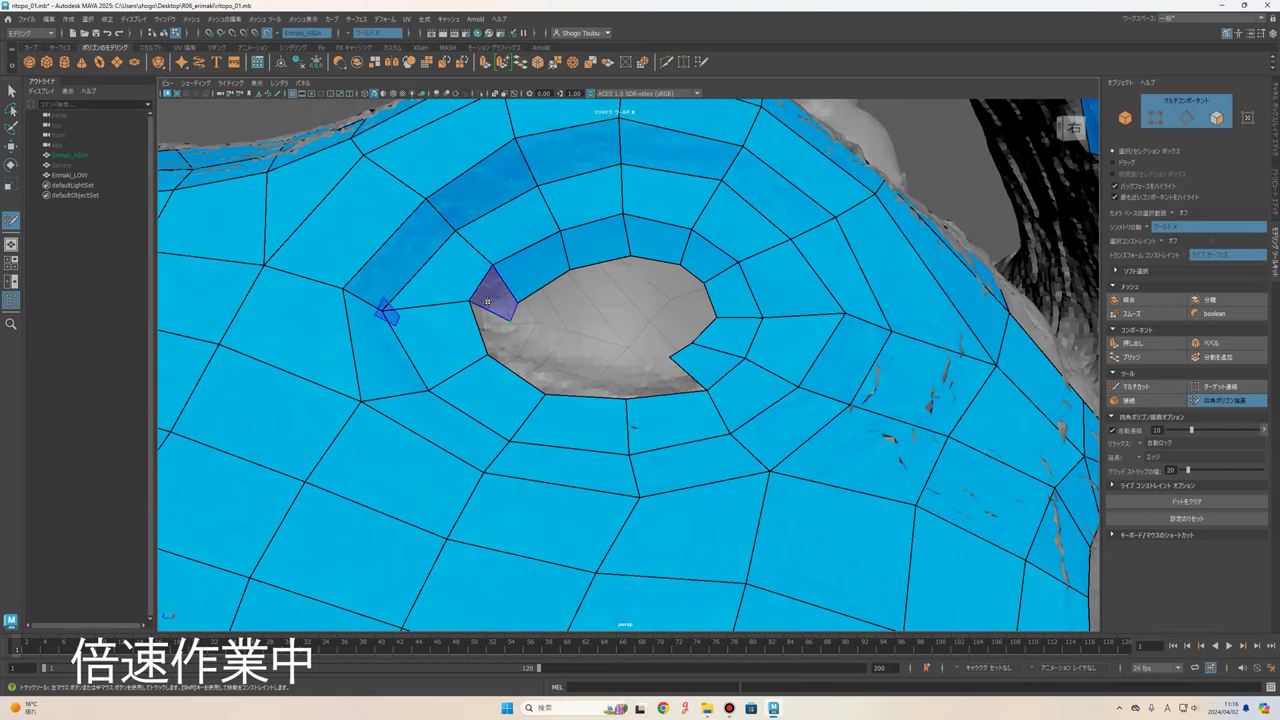
pyautogui.keyDown('alt'); pyautogui.moveTo(454, 353); pyautogui.dragTo(600, 340, button='right'); pyautogui.keyUp('alt')
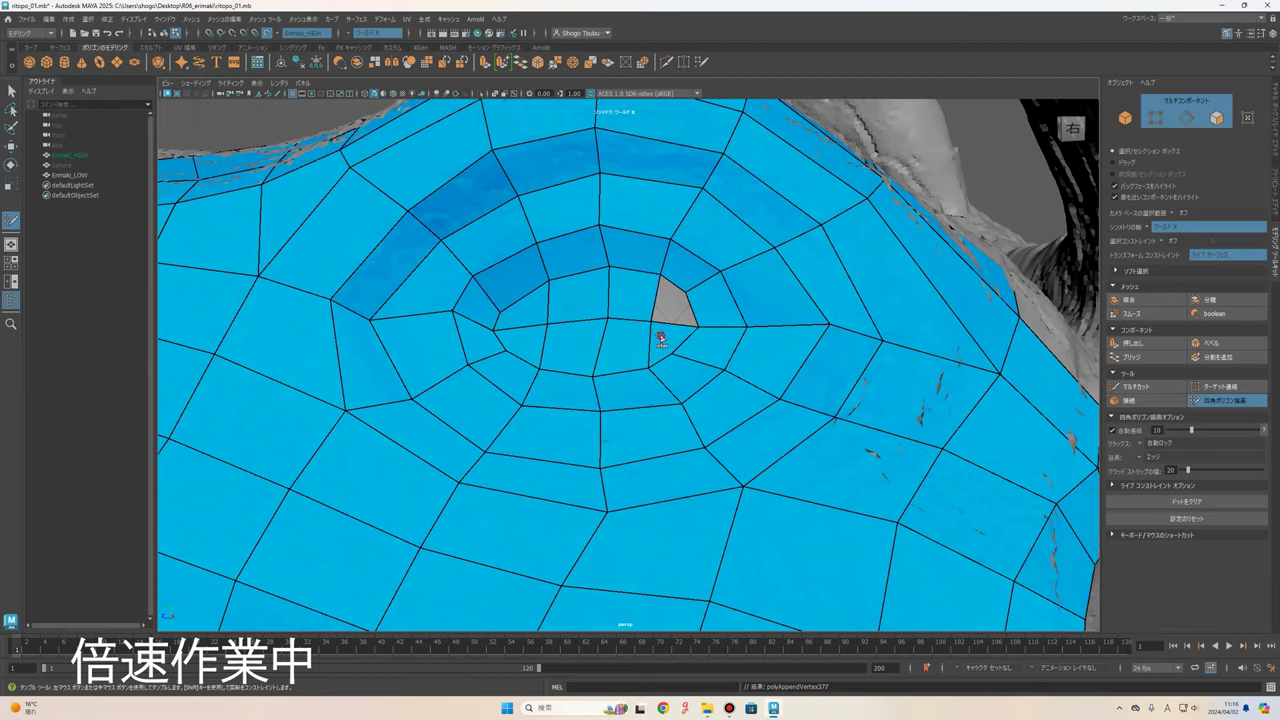
pyautogui.keyDown('alt'); pyautogui.moveTo(657, 337); pyautogui.dragTo(560, 360); pyautogui.keyUp('alt')
pyautogui.keyDown('alt'); pyautogui.moveTo(560, 360); pyautogui.dragTo(578, 380, button='middle'); pyautogui.keyUp('alt')
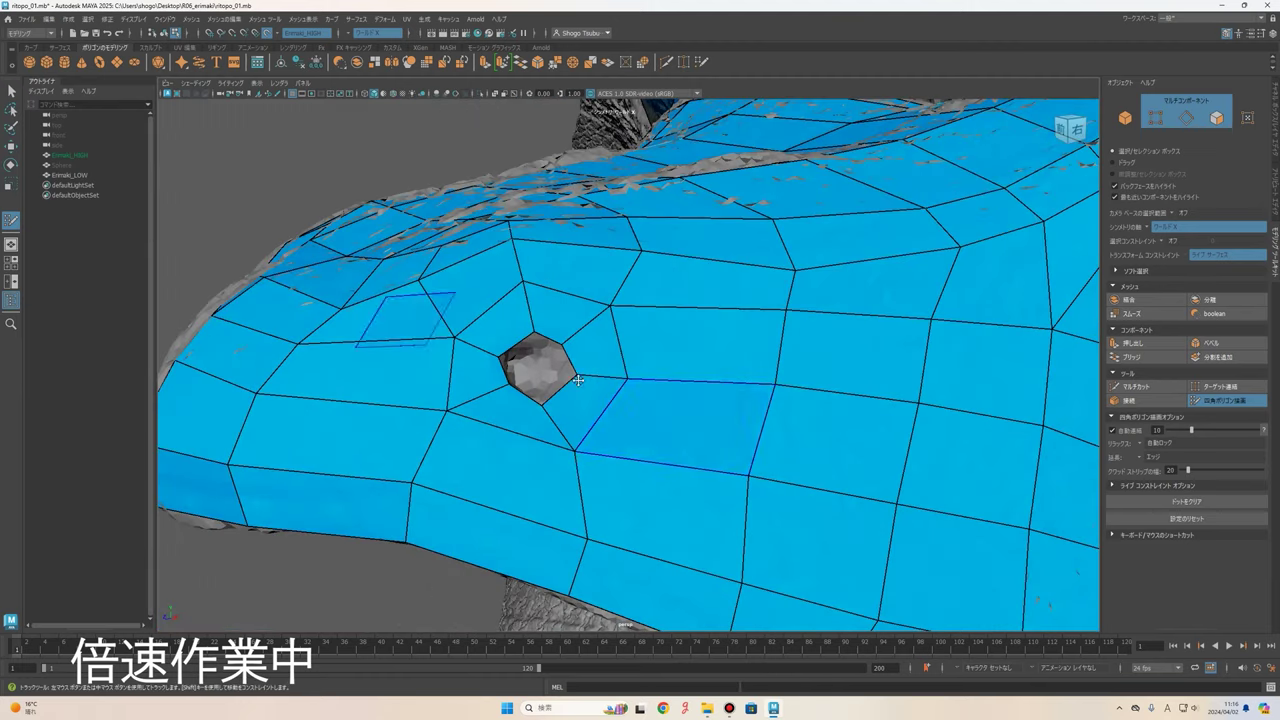
pyautogui.keyDown('shift'); pyautogui.click(529, 358); pyautogui.keyUp('shift')
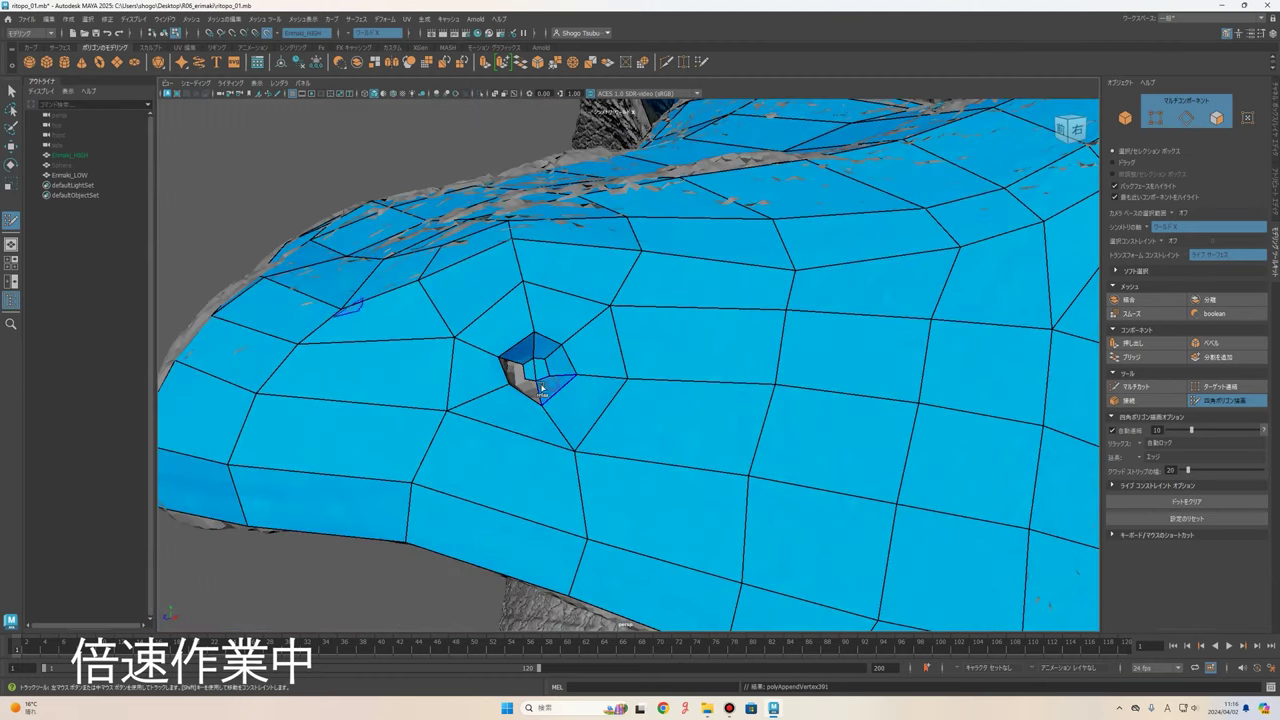
pyautogui.keyDown('shift'); pyautogui.click(512, 373); pyautogui.keyUp('shift')
# - Orbit around the head to check the filled eye region of the mesh
pyautogui.keyDown('alt'); pyautogui.moveTo(682, 391); pyautogui.dragTo(676, 385, button='right'); pyautogui.keyUp('alt')
pyautogui.moveTo(676, 385)
pyautogui.keyDown('alt'); pyautogui.mouseDown()
pyautogui.moveTo(670, 373)
pyautogui.moveTo(800, 380)
pyautogui.mouseUp(); pyautogui.keyUp('alt')
pyautogui.keyDown('alt'); pyautogui.moveTo(800, 380); pyautogui.dragTo(863, 385, button='right'); pyautogui.keyUp('alt')
pyautogui.keyDown('alt'); pyautogui.moveTo(863, 385); pyautogui.dragTo(670, 438); pyautogui.keyUp('alt')
pyautogui.moveTo(670, 438)
pyautogui.keyDown('alt'); pyautogui.mouseDown(button='right')
pyautogui.moveTo(630, 400)
pyautogui.moveTo(669, 378)
pyautogui.moveTo(605, 366)
pyautogui.mouseUp(button='right'); pyautogui.keyUp('alt')
pyautogui.moveTo(605, 366)
pyautogui.keyDown('alt'); pyautogui.mouseDown()
pyautogui.moveTo(737, 214)
pyautogui.moveTo(766, 400)
pyautogui.moveTo(629, 473)
pyautogui.mouseUp(); pyautogui.keyUp('alt')
pyautogui.moveTo(699, 328)
pyautogui.keyDown('alt'); pyautogui.mouseDown()
pyautogui.moveTo(694, 437)
pyautogui.moveTo(760, 342)
pyautogui.mouseUp(); pyautogui.keyUp('alt')
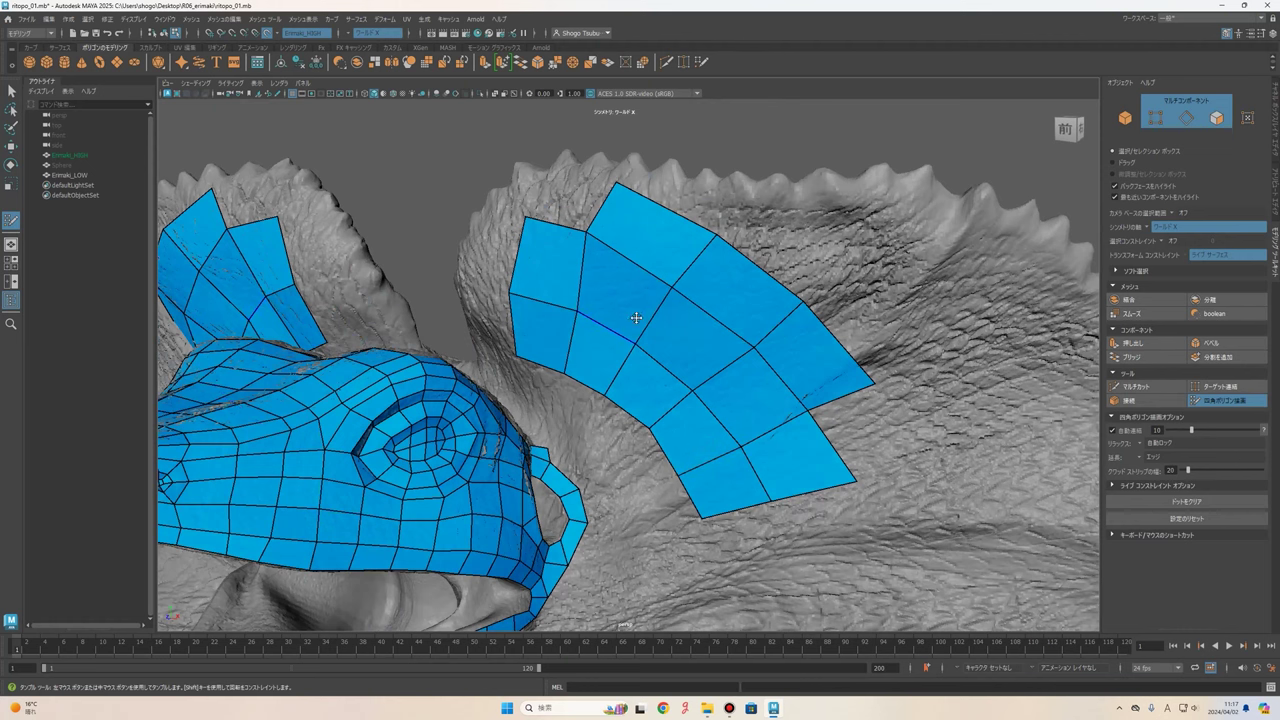
pyautogui.moveTo(716, 470)
pyautogui.keyDown('alt'); pyautogui.mouseDown()
pyautogui.moveTo(749, 414)
pyautogui.moveTo(715, 360)
pyautogui.mouseUp(); pyautogui.keyUp('alt')
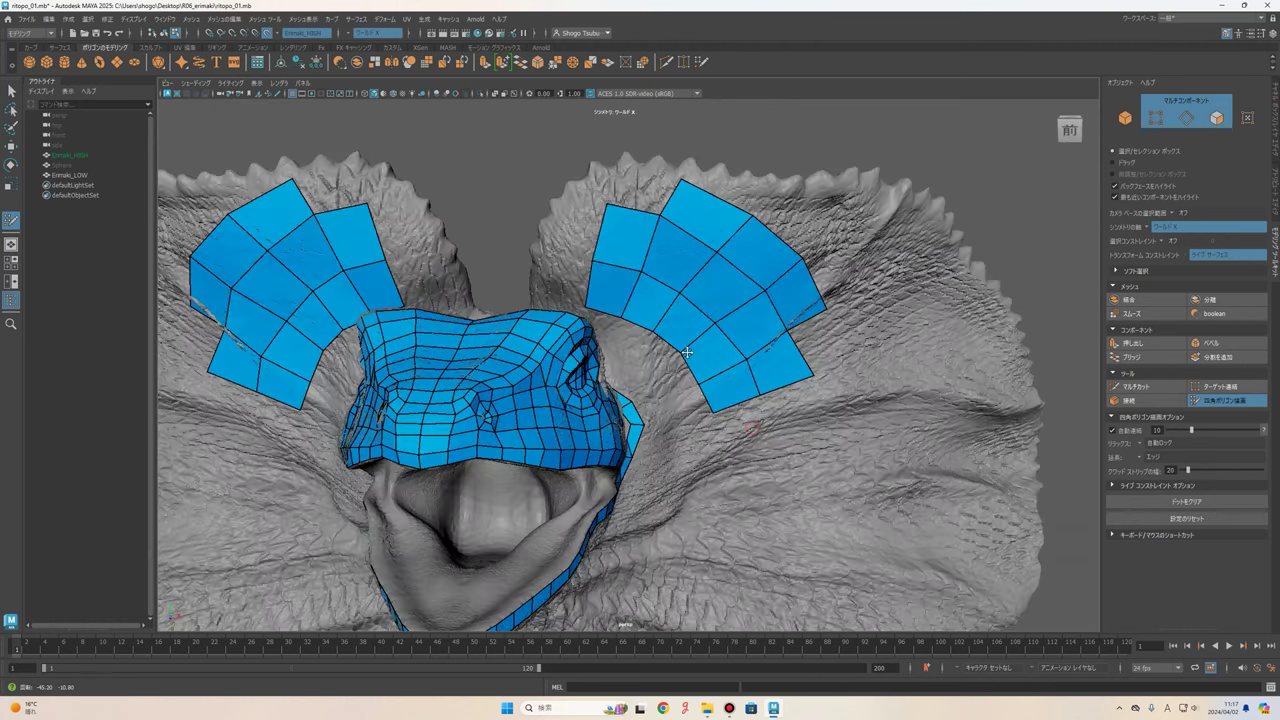
pyautogui.keyDown('alt'); pyautogui.moveTo(715, 360); pyautogui.dragTo(715, 333, button='middle'); pyautogui.keyUp('alt')
pyautogui.moveTo(715, 333)
pyautogui.keyDown('alt'); pyautogui.mouseDown()
pyautogui.moveTo(443, 215)
pyautogui.moveTo(560, 230)
pyautogui.moveTo(448, 214)
pyautogui.moveTo(700, 380)
pyautogui.mouseUp(); pyautogui.keyUp('alt')
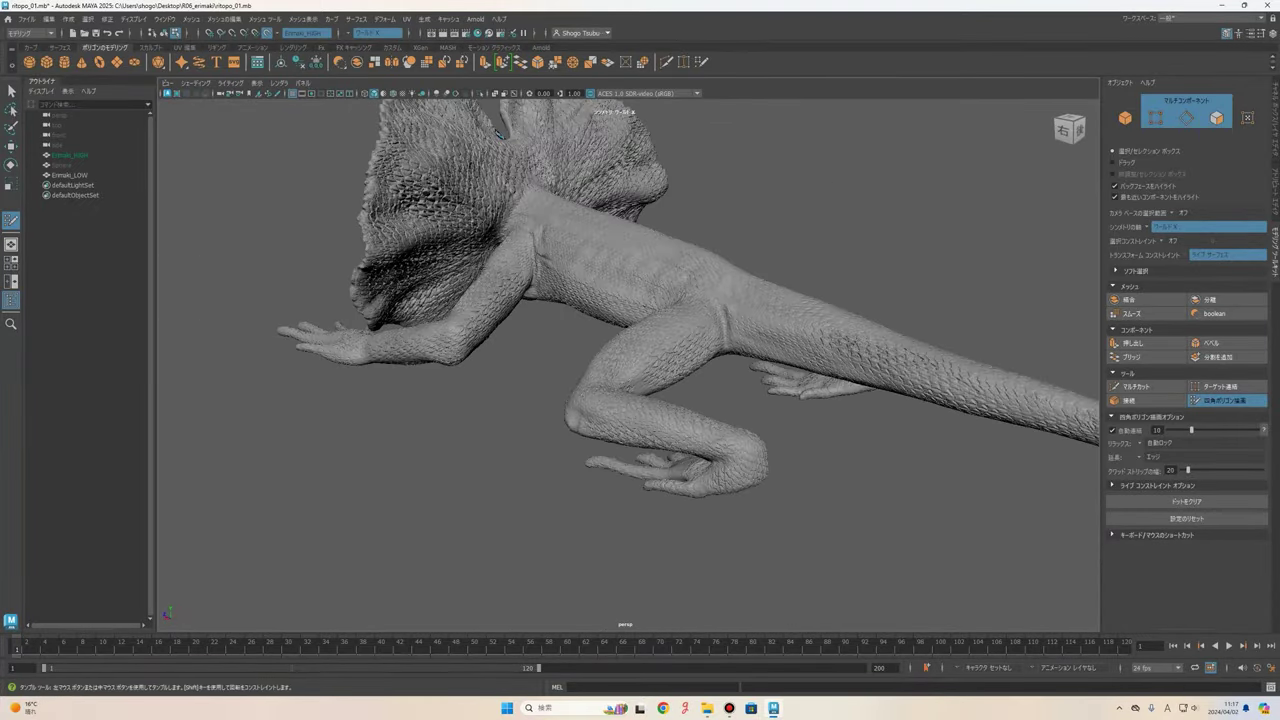
pyautogui.keyDown('alt'); pyautogui.moveTo(700, 380); pyautogui.dragTo(793, 400, button='middle'); pyautogui.keyUp('alt')
pyautogui.moveTo(793, 400)
pyautogui.keyDown('alt'); pyautogui.mouseDown()
pyautogui.moveTo(480, 370)
pyautogui.moveTo(640, 390)
pyautogui.moveTo(680, 420)
pyautogui.moveTo(700, 480)
pyautogui.moveTo(660, 430)
pyautogui.moveTo(620, 410)
pyautogui.moveTo(600, 340)
pyautogui.moveTo(620, 400)
pyautogui.moveTo(450, 400)
pyautogui.mouseUp(); pyautogui.keyUp('alt')
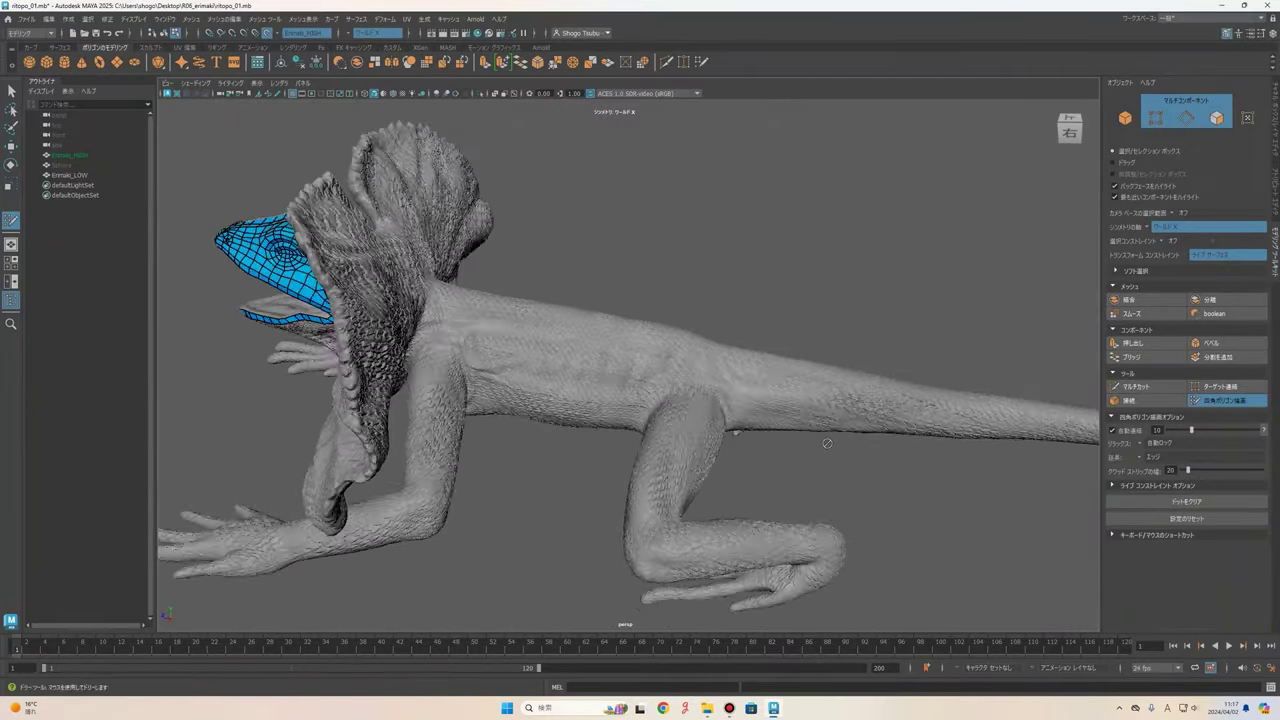
pyautogui.keyDown('alt'); pyautogui.moveTo(450, 400); pyautogui.dragTo(410, 390, button='middle'); pyautogui.keyUp('alt')
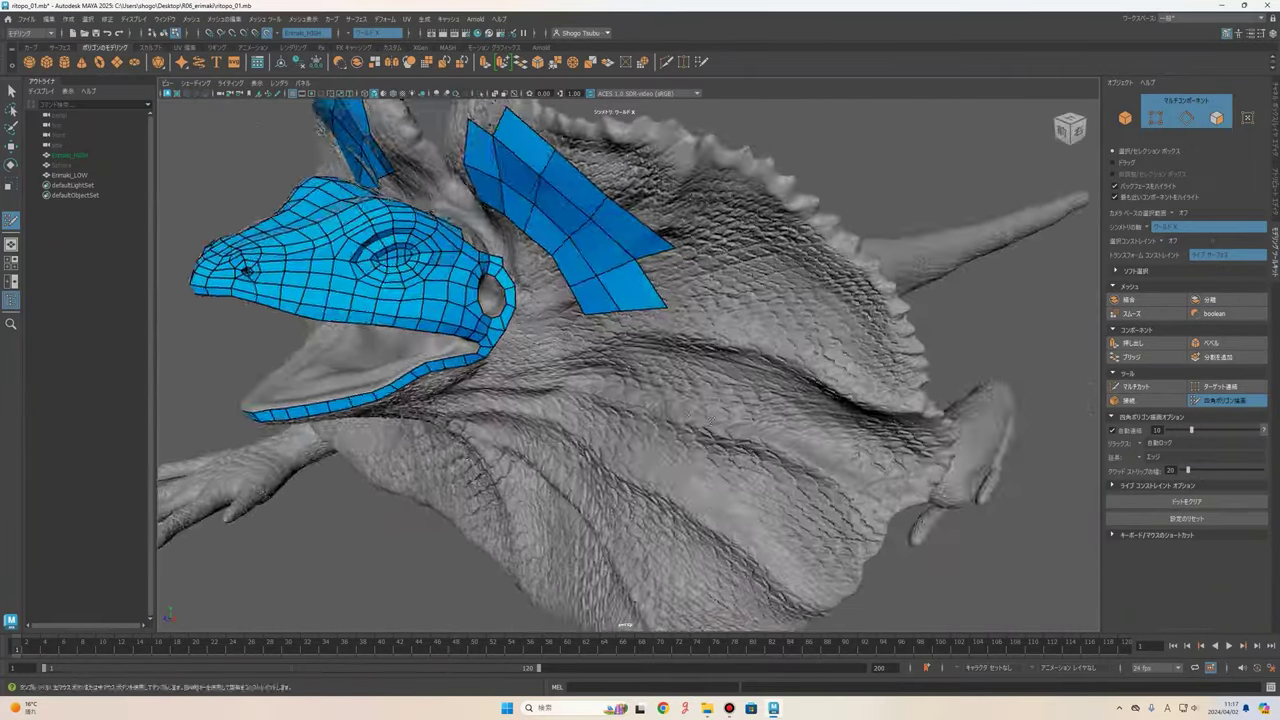